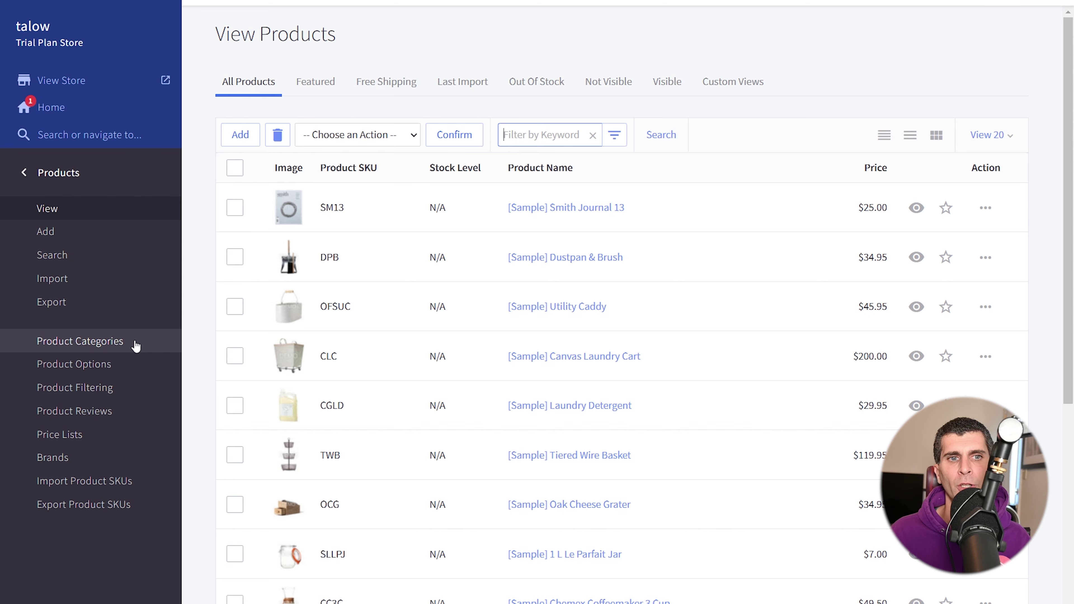
# - Start a new product named "Apparel Item" with the SKU ONE-ONE
pyautogui.click(166, 1)
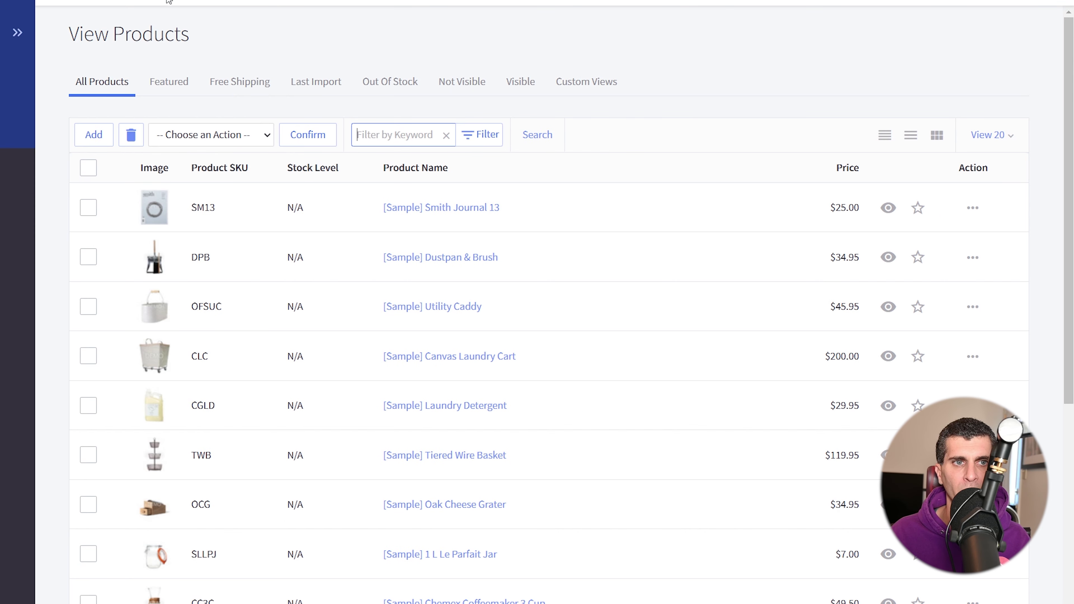
pyautogui.click(94, 135)
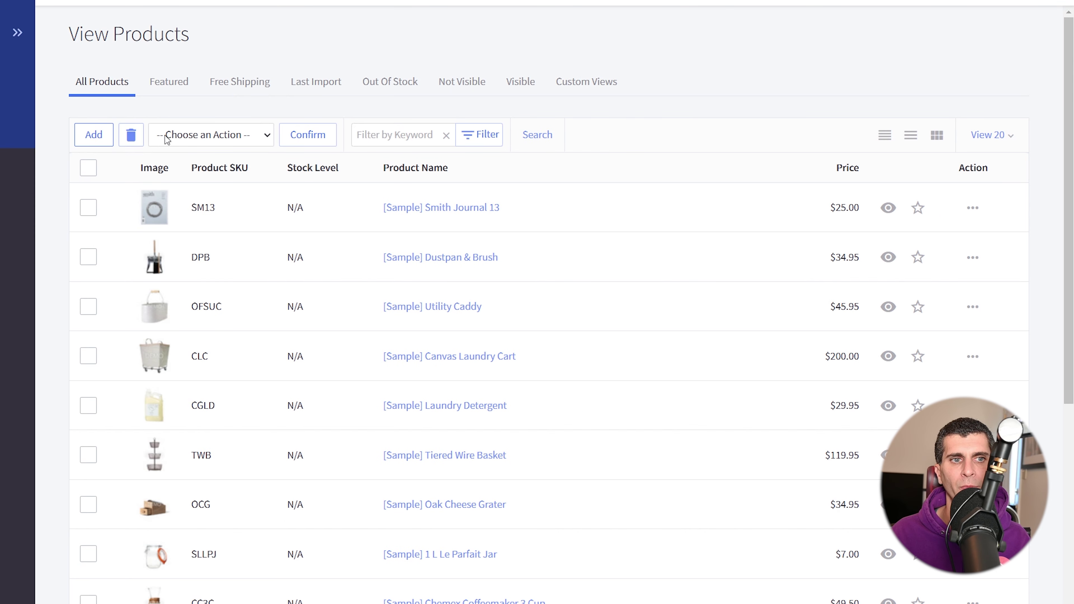
pyautogui.scroll(-1, 542, 103)
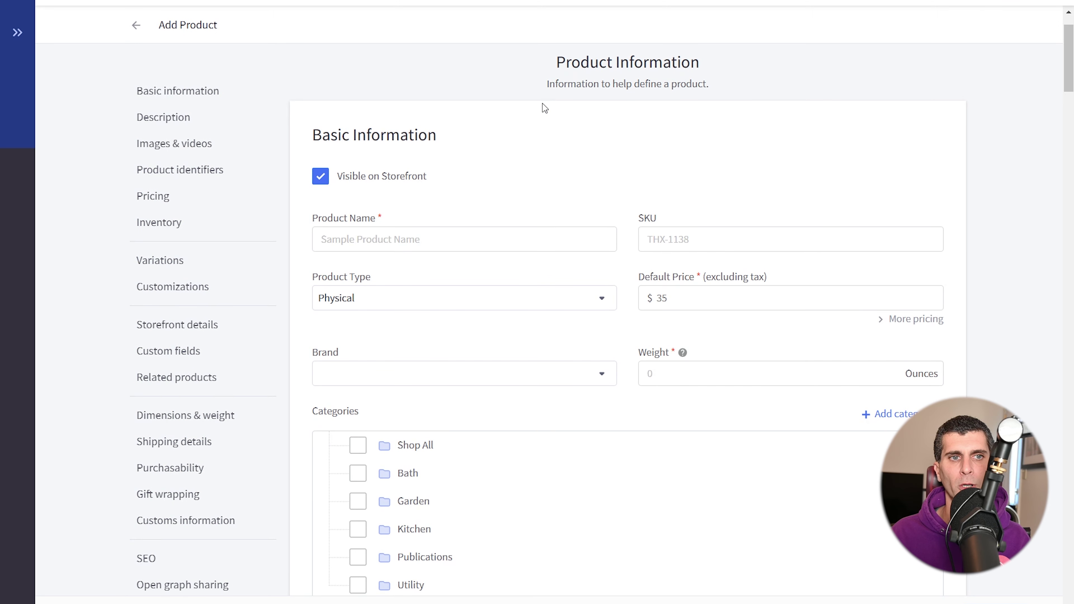
pyautogui.scroll(-3, 542, 103)
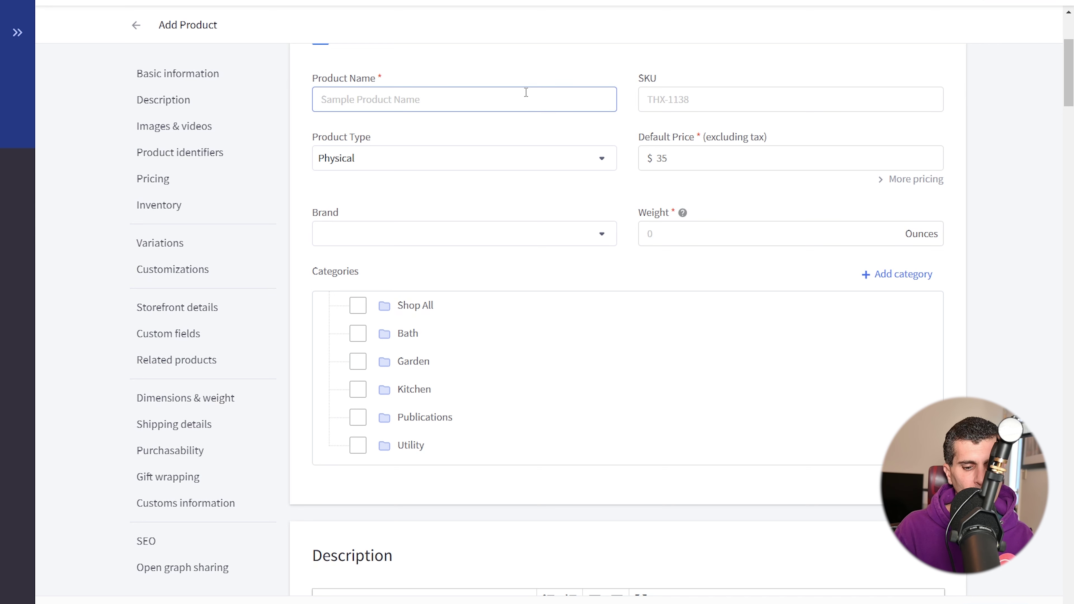
pyautogui.write('Apparel Item')
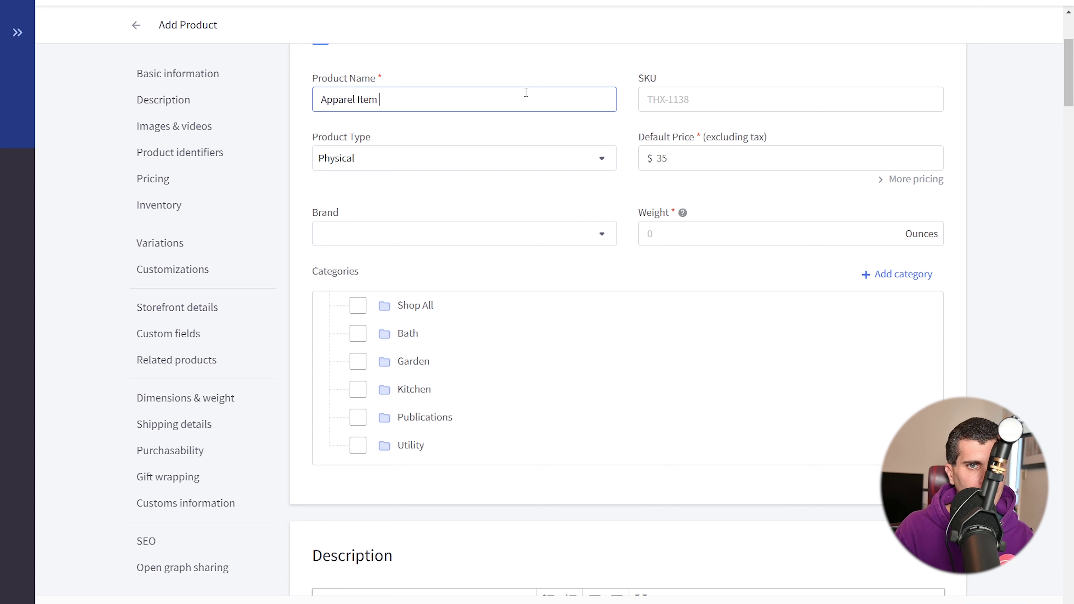
pyautogui.press('Tab')
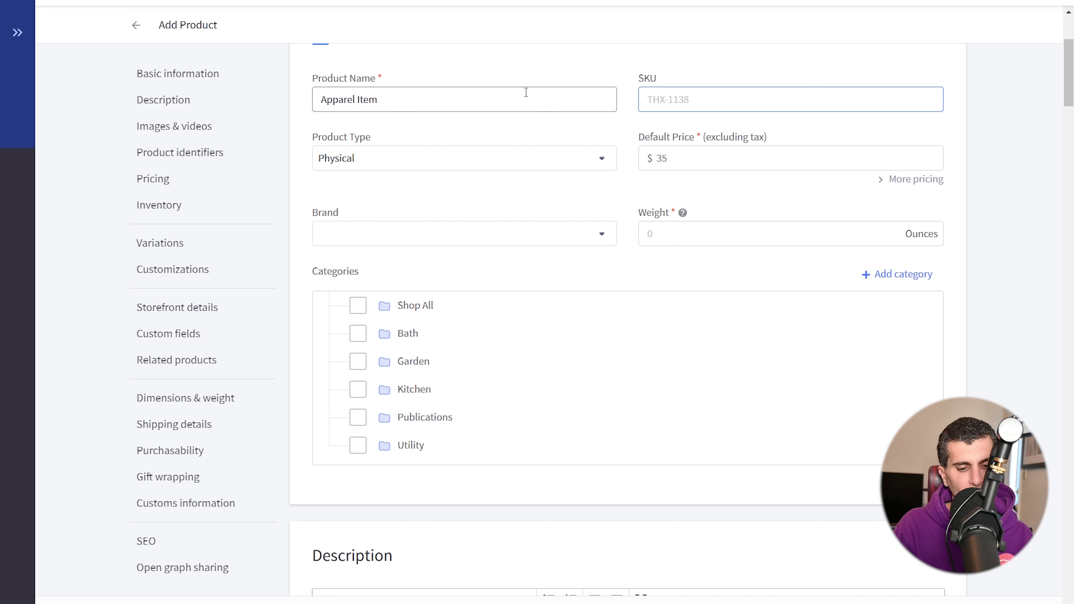
pyautogui.write('ONE-ONE')
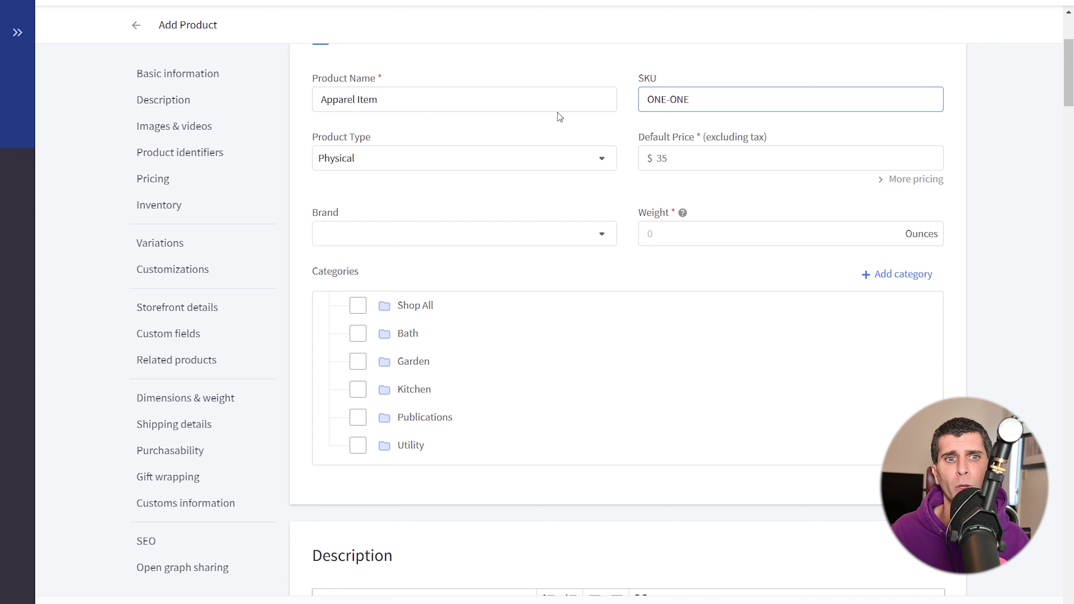
# - Keep the product type as Physical and set the default price to $10
pyautogui.click(548, 160)
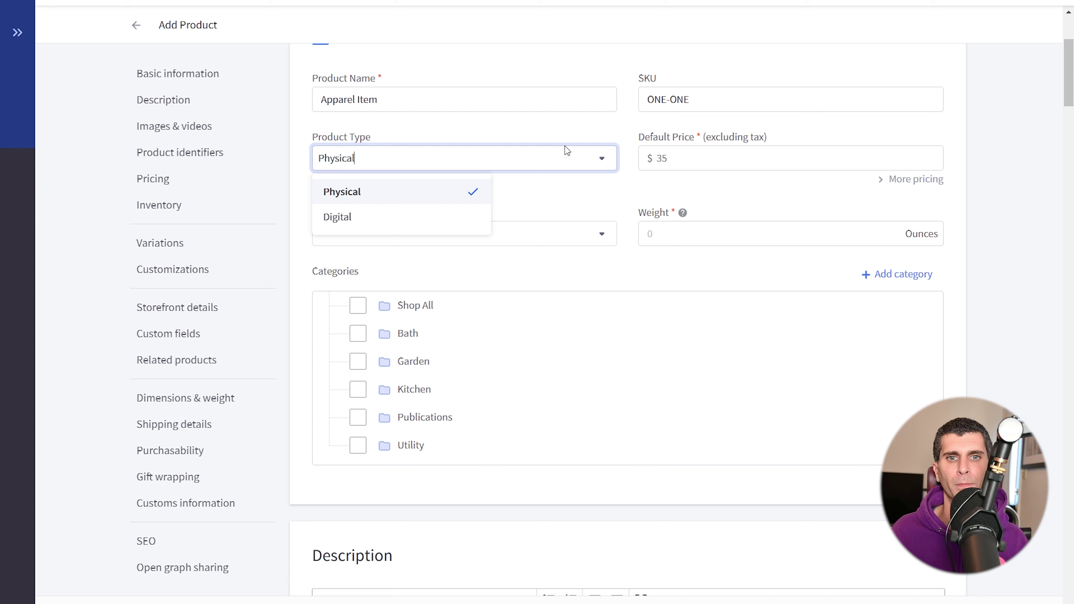
pyautogui.click(433, 197)
pyautogui.click(695, 161)
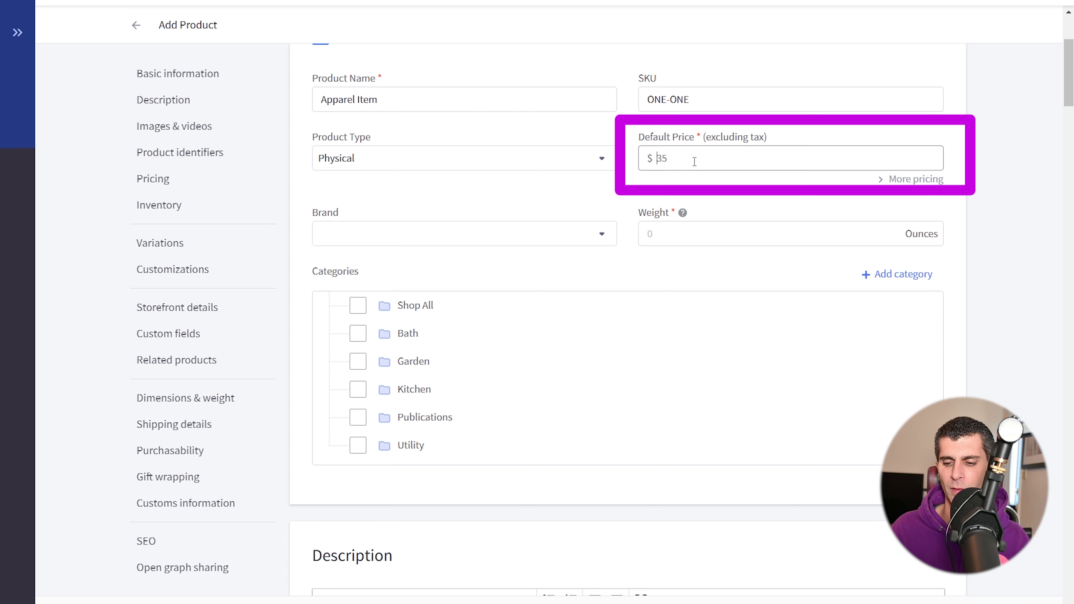
pyautogui.write('10')
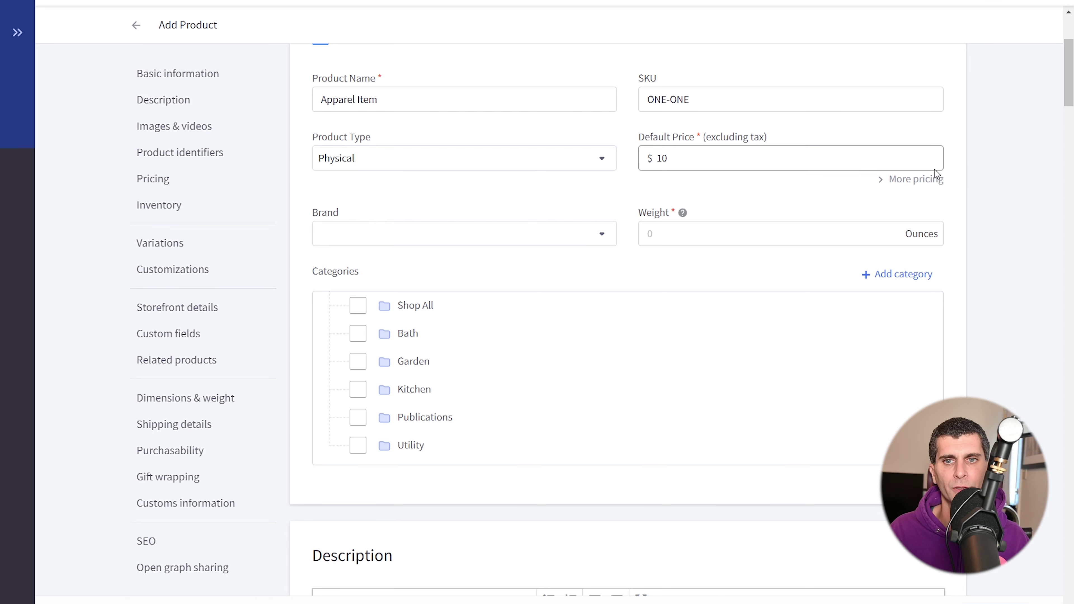
# - Show the advanced pricing options and set the cost to $5 and the MSRP to $15
pyautogui.click(935, 179)
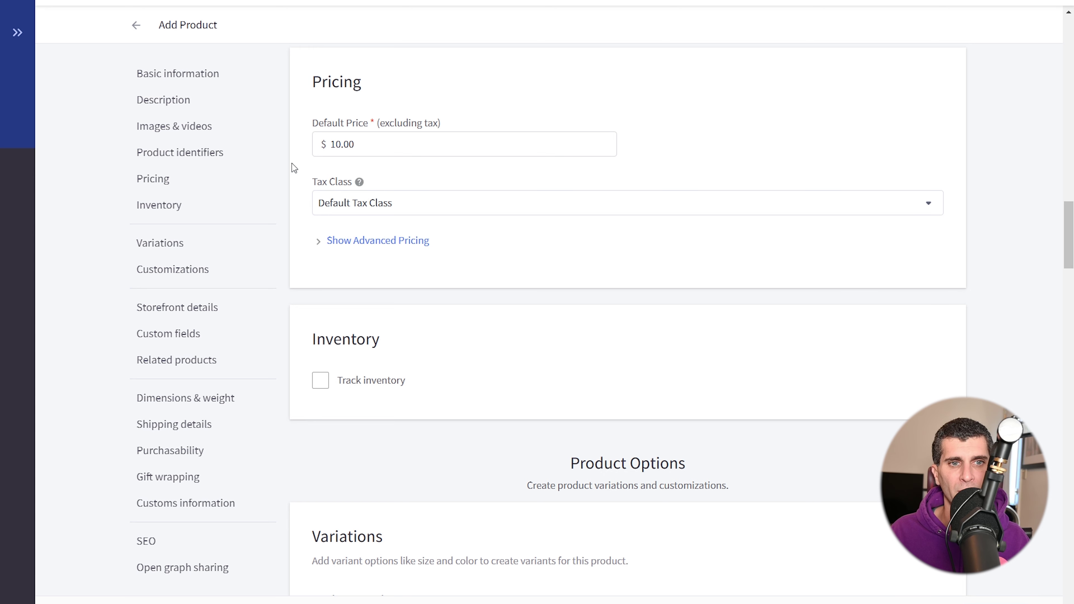
pyautogui.click(396, 241)
pyautogui.scroll(-3, 487, 86)
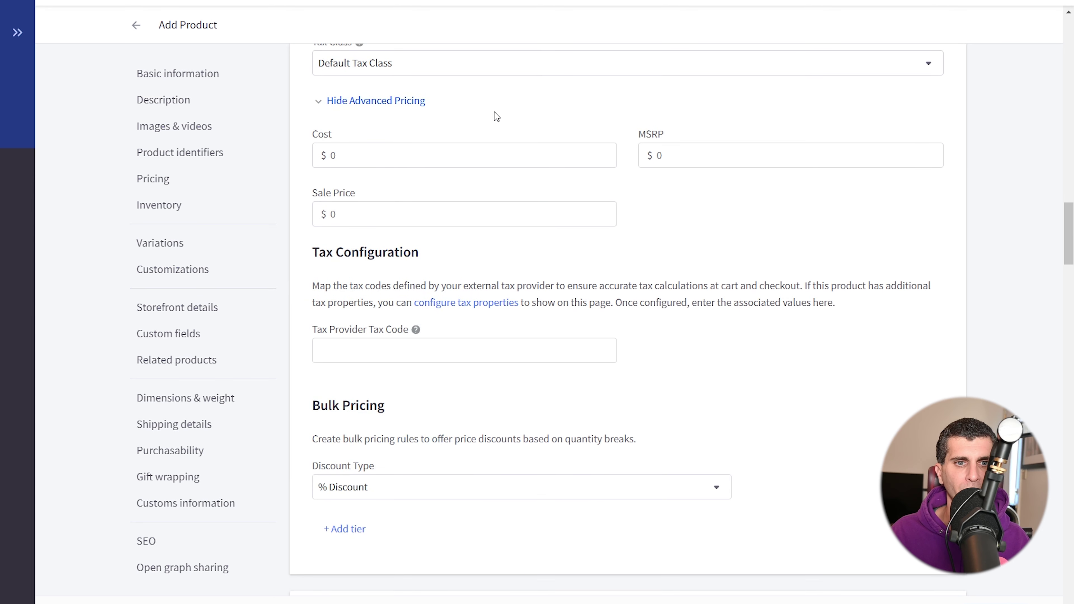
pyautogui.click(501, 156)
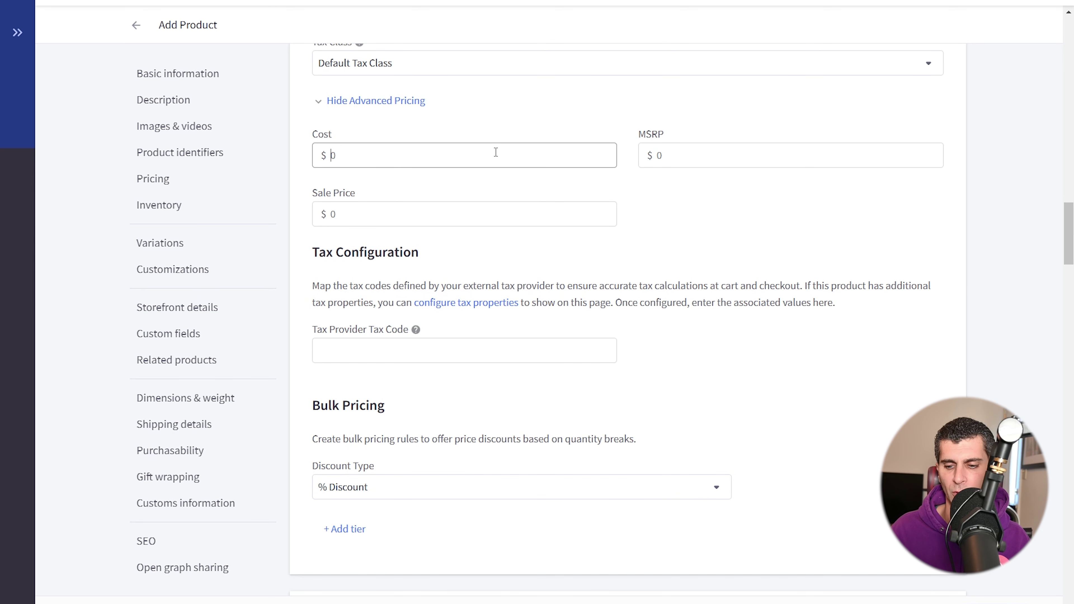
pyautogui.write('5')
pyautogui.press('Tab')
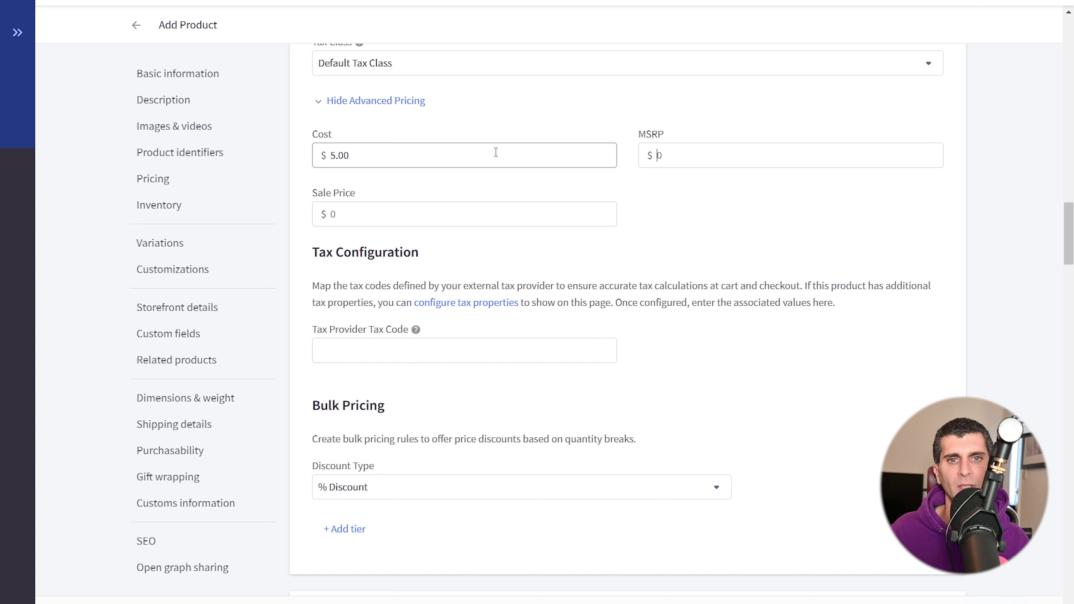
pyautogui.write('15')
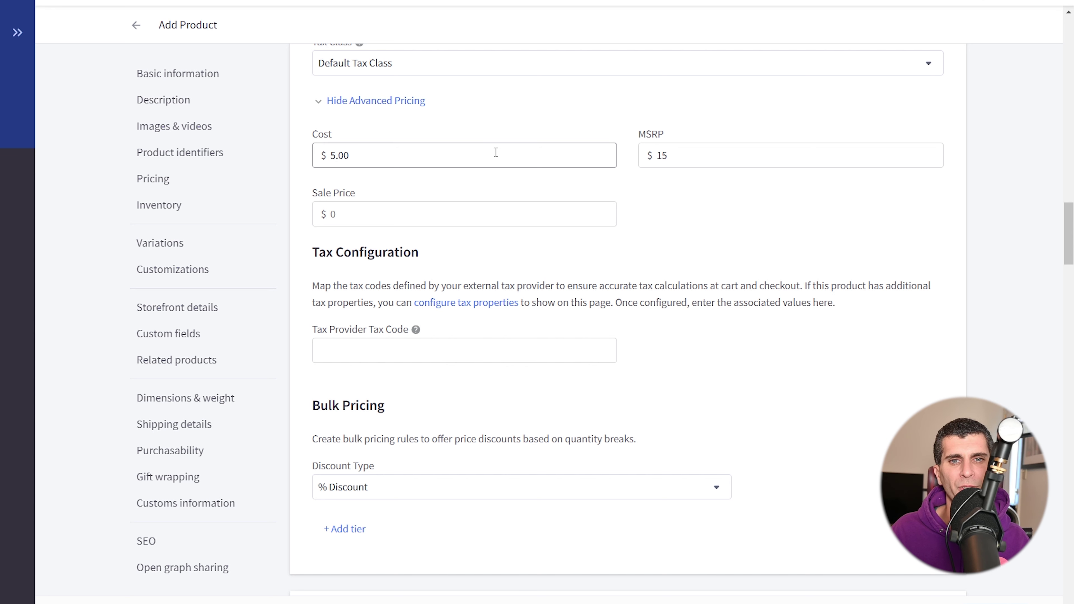
# - Set the product's sale price to $8
pyautogui.click(428, 215)
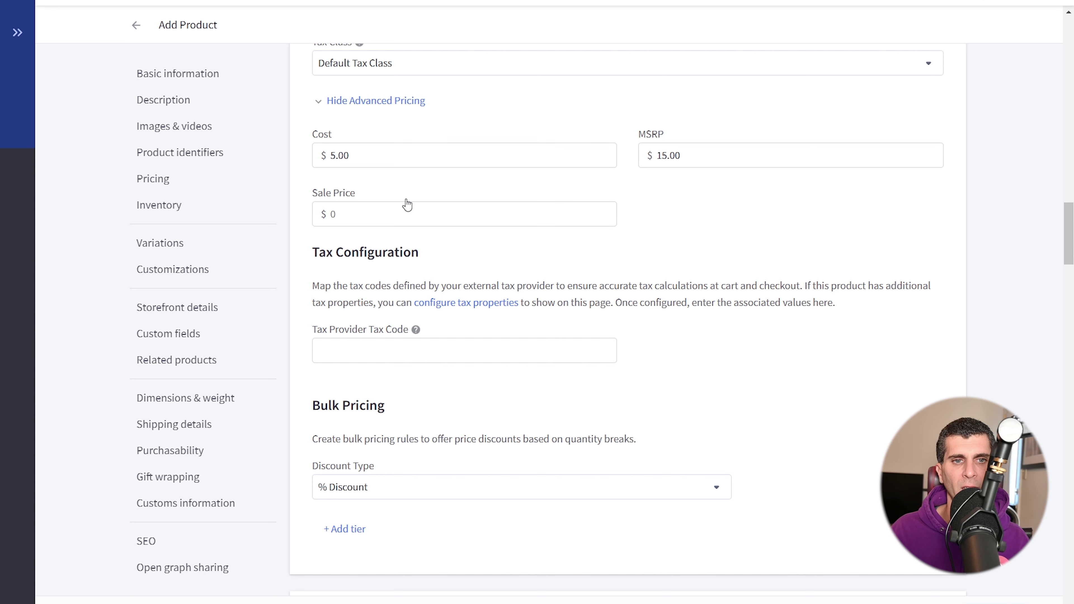
pyautogui.write('12')
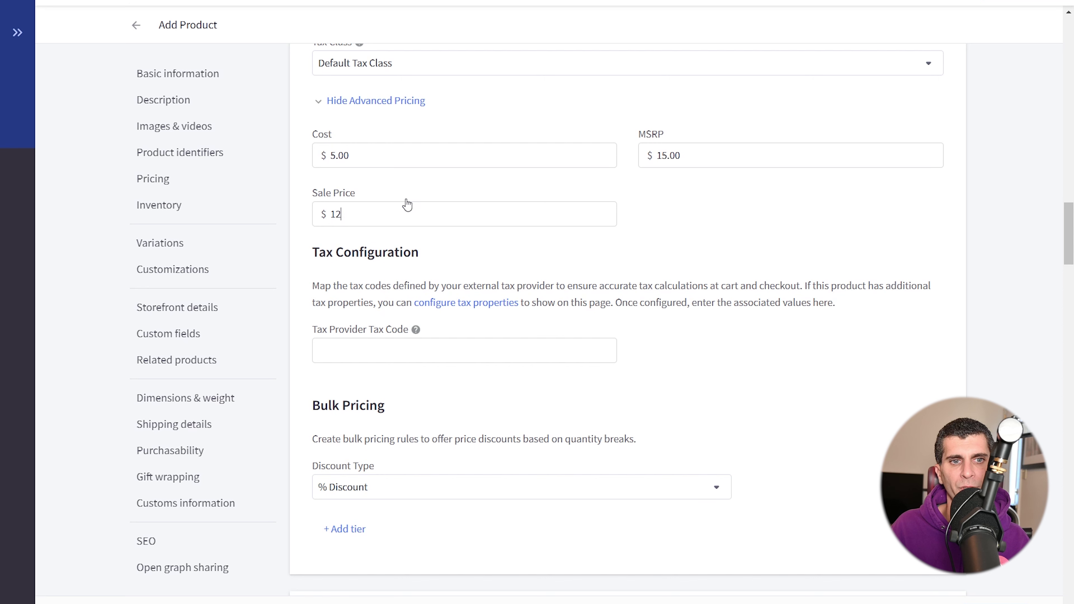
pyautogui.hotkey('shift', 'Left')
pyautogui.hotkey('shift', 'Left')
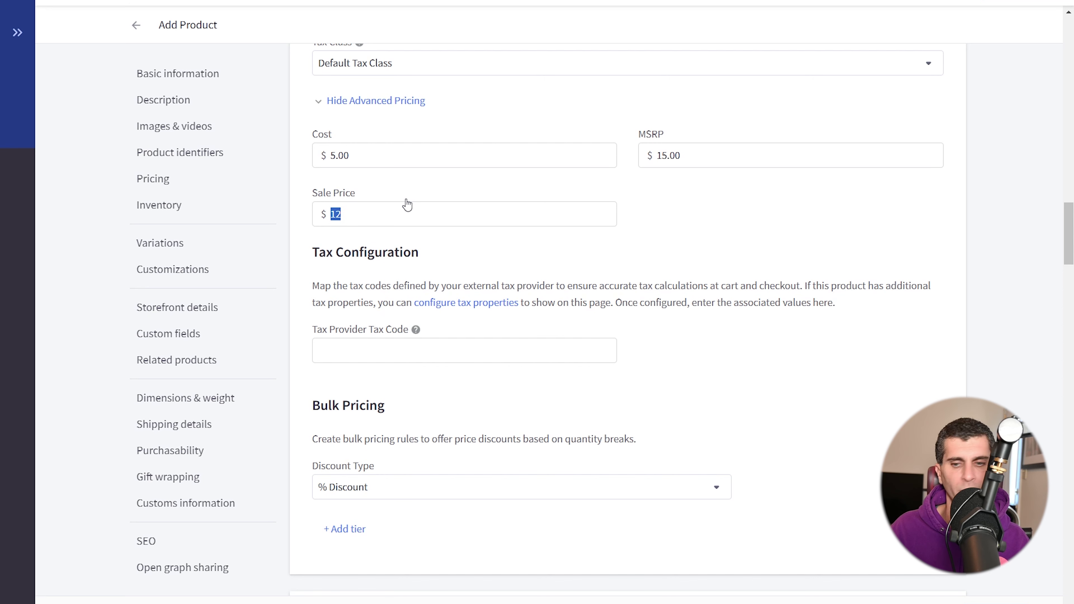
pyautogui.write('8')
pyautogui.click(718, 260)
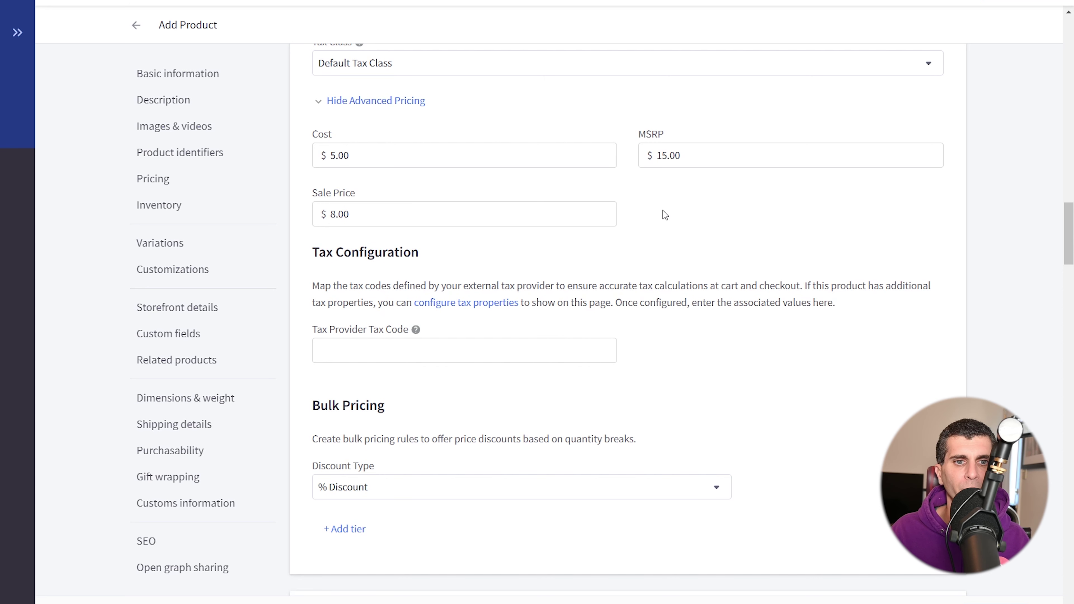
# - Assign the Sagaform brand to the product in its basic information
pyautogui.scroll(-5, 663, 210)
pyautogui.scroll(15, 663, 210)
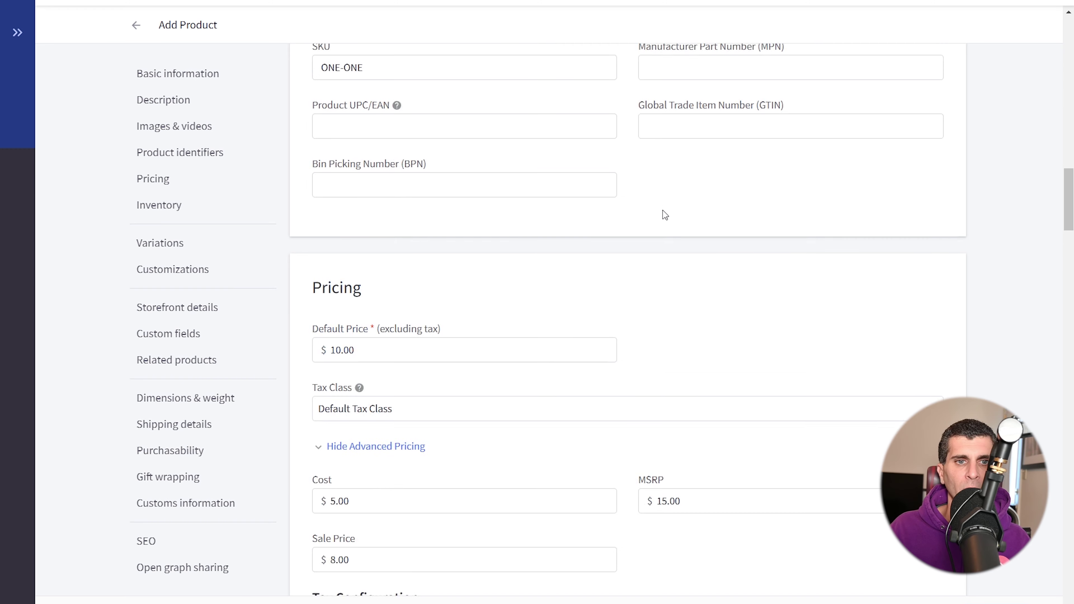
pyautogui.scroll(5, 663, 209)
pyautogui.scroll(-7, 663, 210)
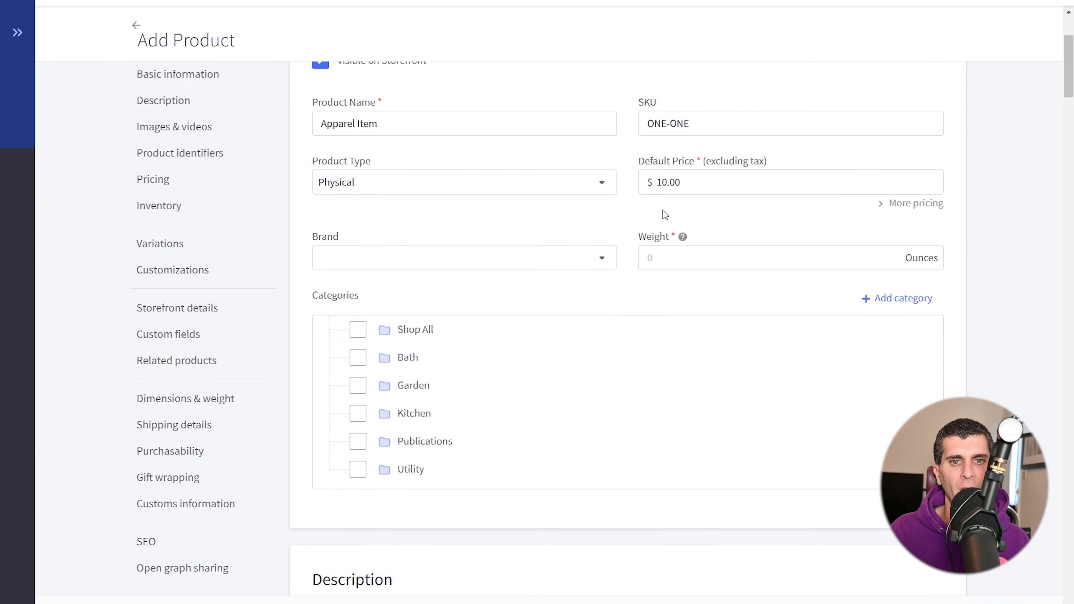
pyautogui.scroll(2, 609, 153)
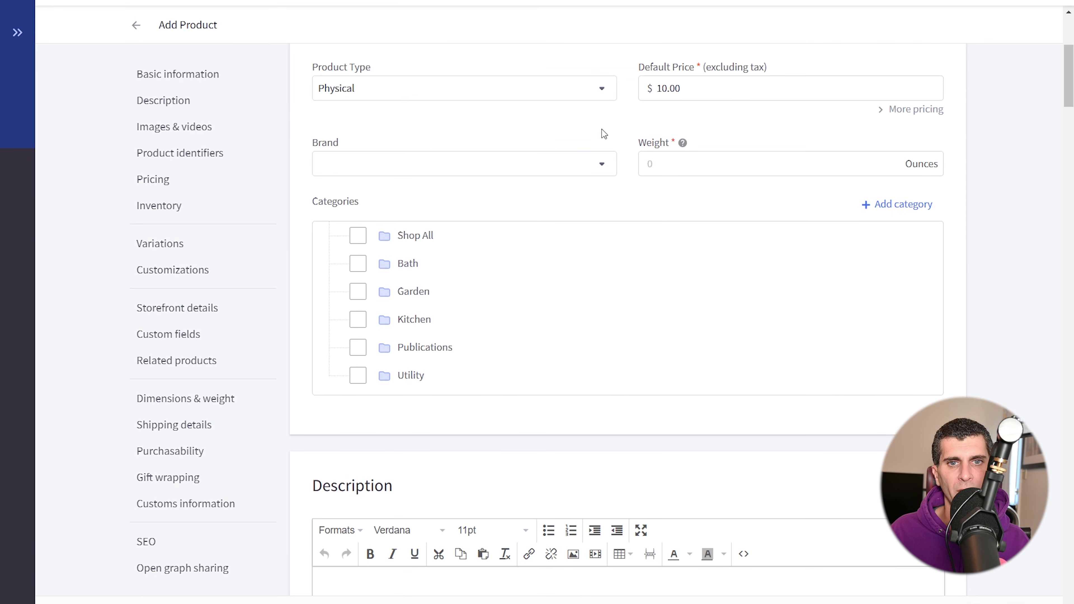
pyautogui.click(601, 164)
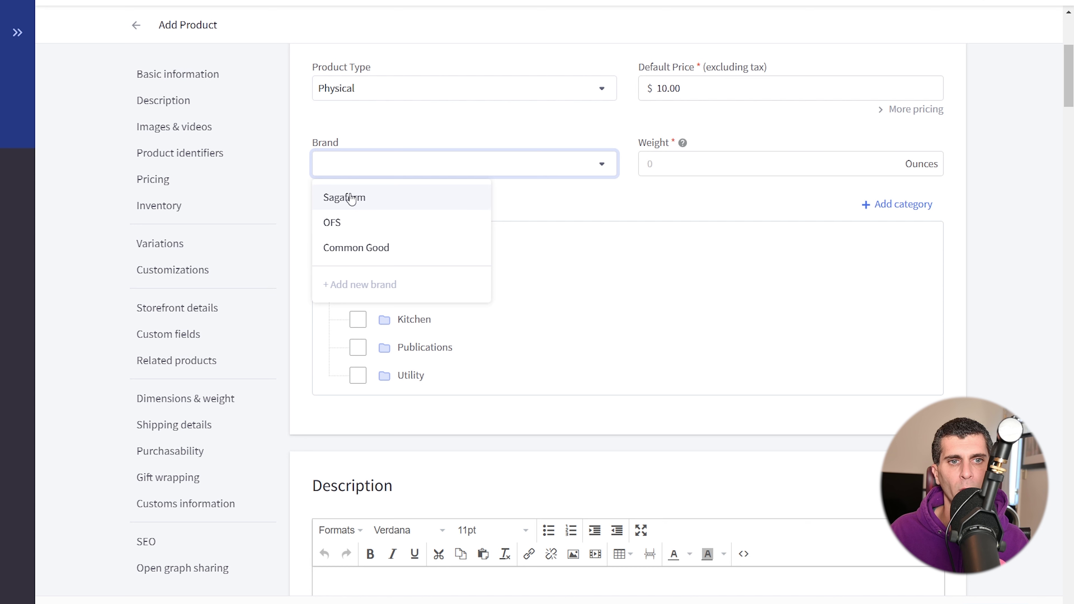
pyautogui.click(351, 203)
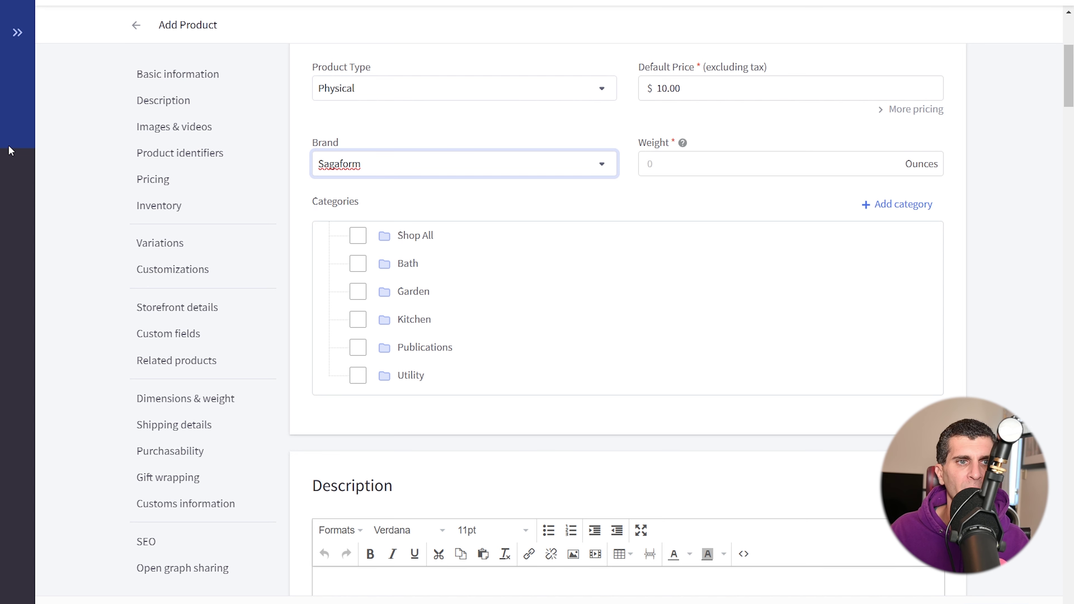
# - Expand the store's side navigation and review the brand choices available for the product
pyautogui.click(18, 33)
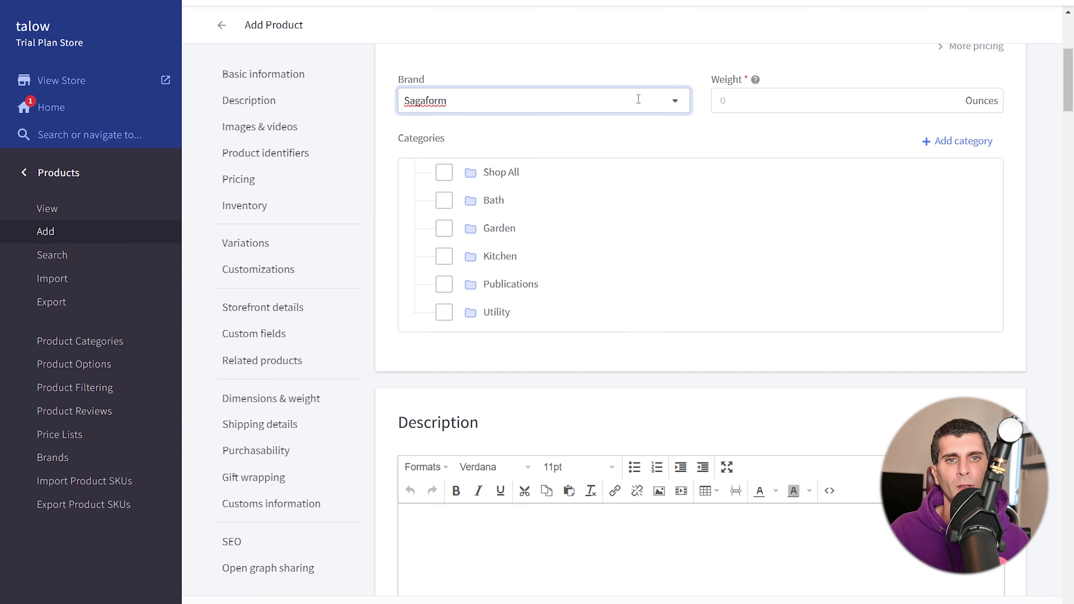
pyautogui.click(625, 98)
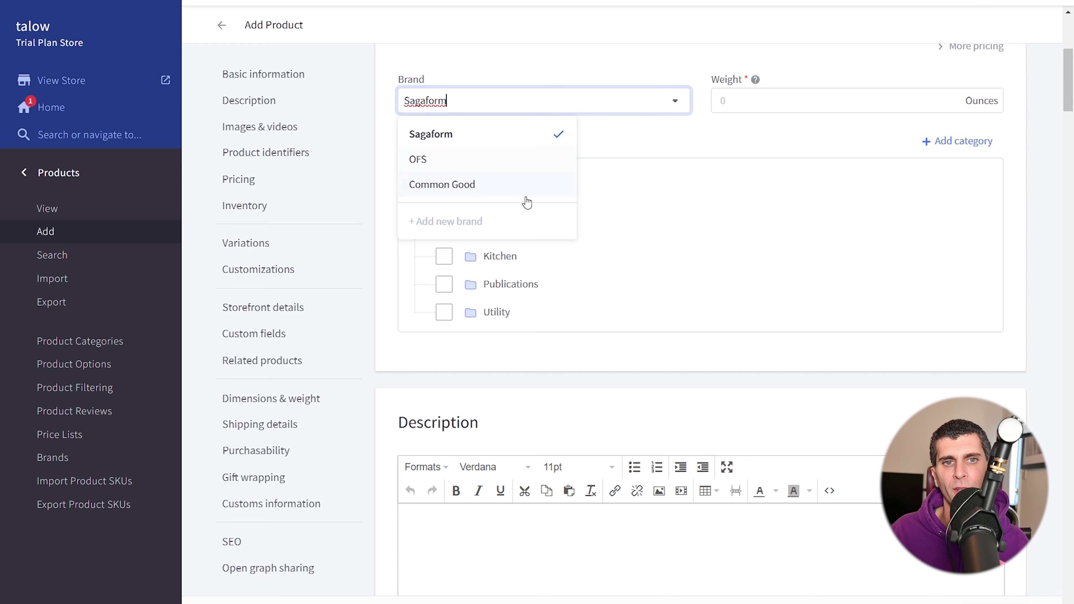
pyautogui.click(622, 50)
# - Set the product's weight to 1 ounce and check the help note on what the weight is for
pyautogui.click(732, 92)
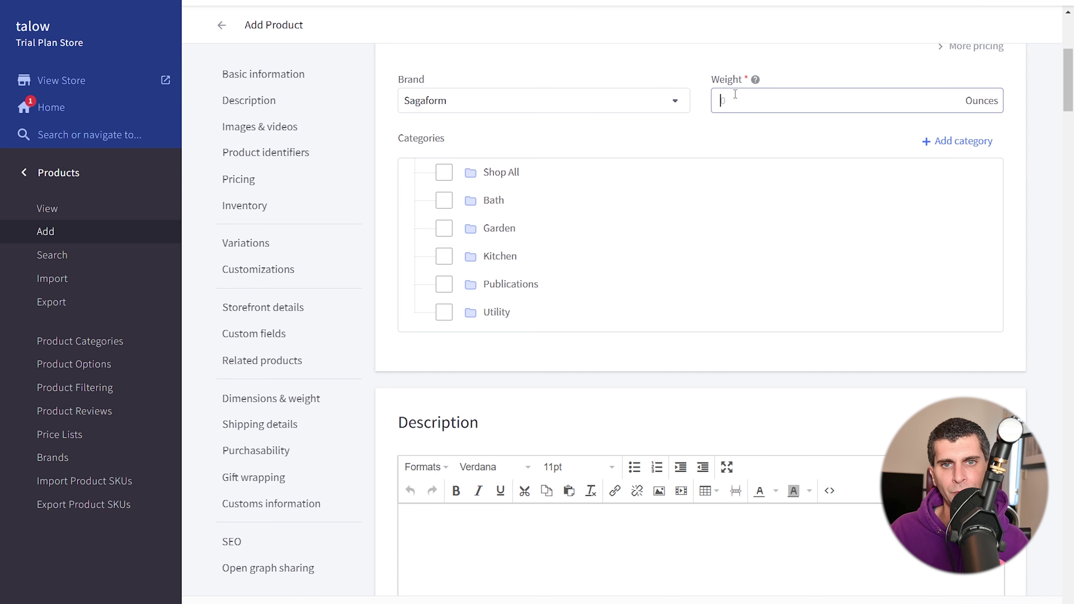
pyautogui.write('1')
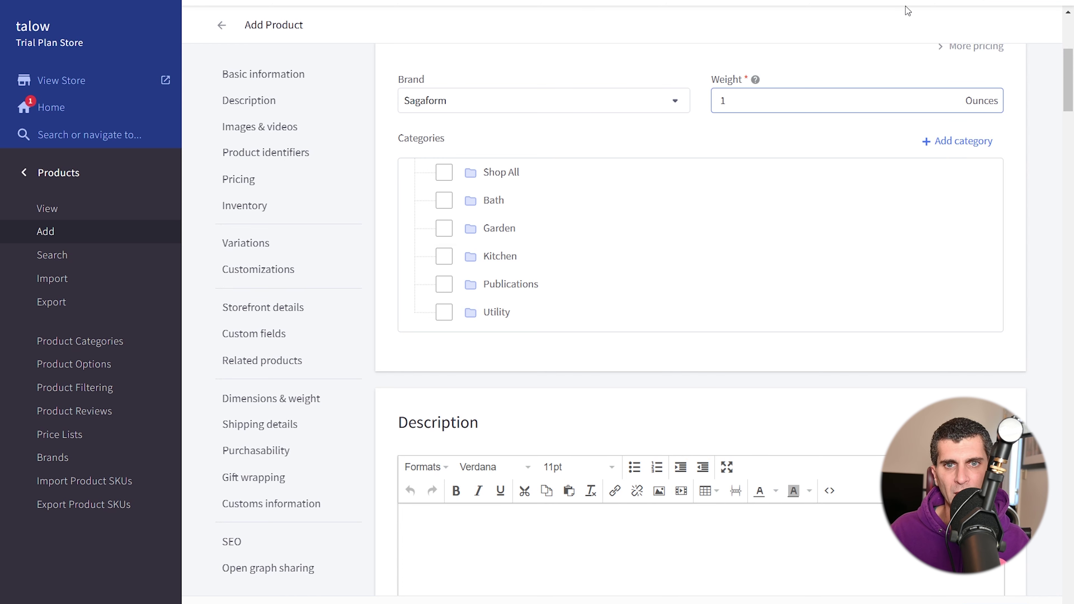
pyautogui.moveTo(759, 85)
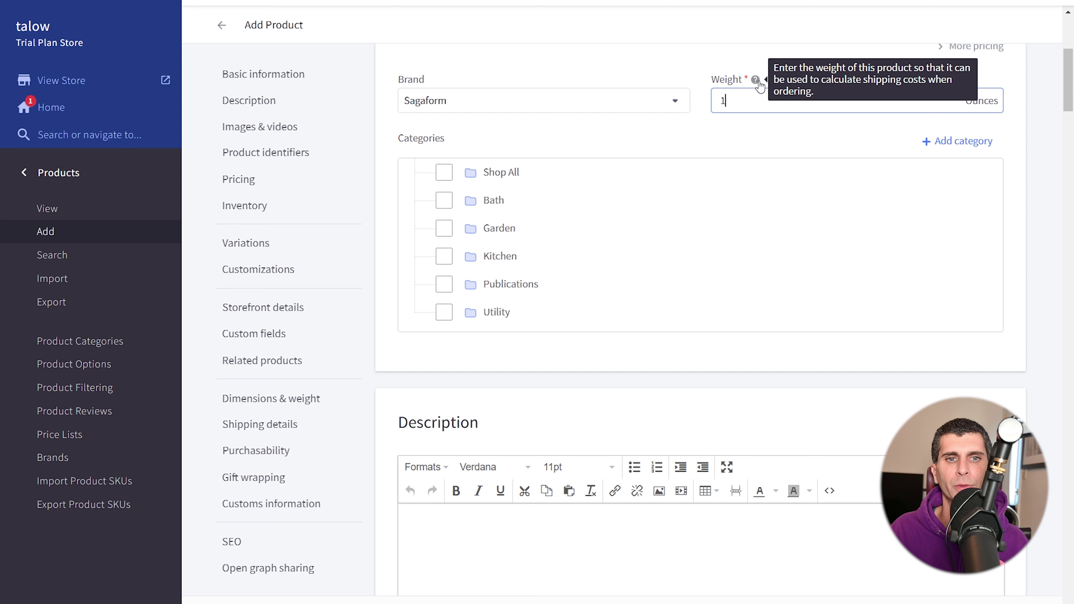
# - Assign the product to the Shop All and Bath categories
pyautogui.scroll(-2, 465, 59)
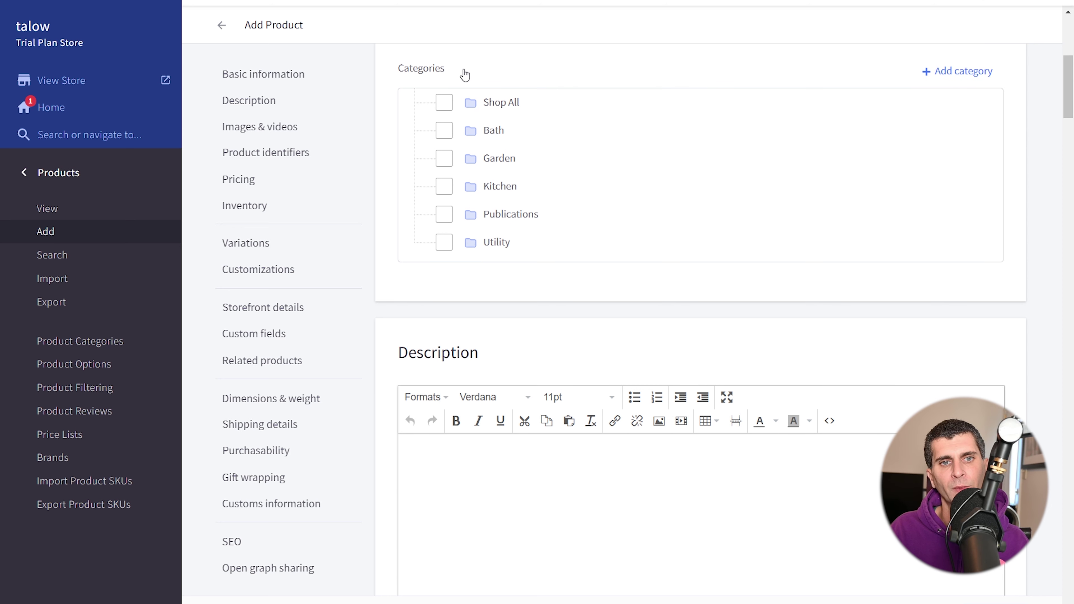
pyautogui.click(449, 106)
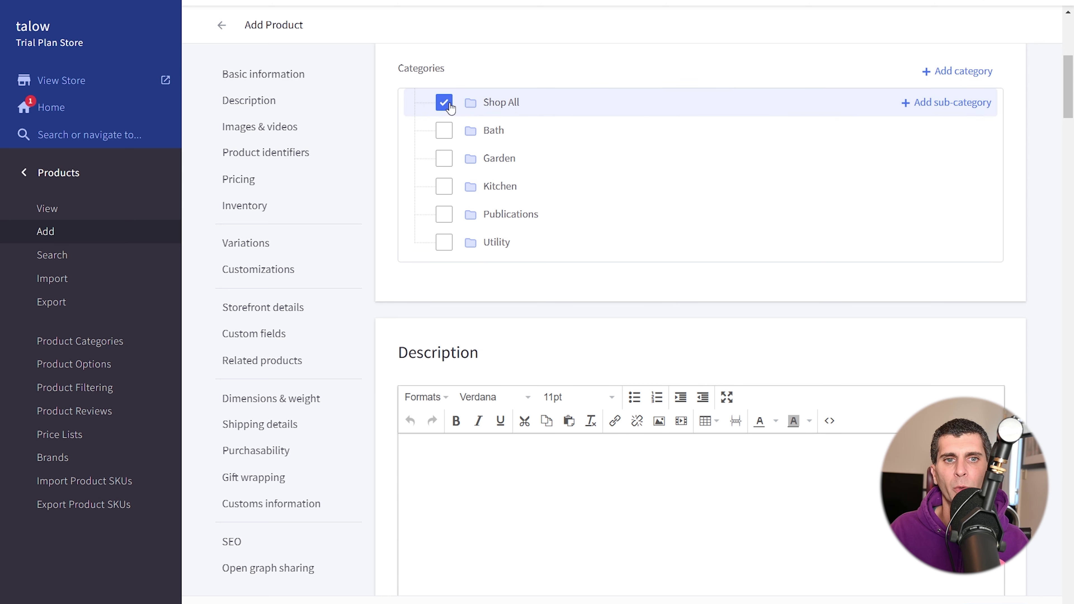
pyautogui.click(449, 135)
# - Add a new category named Tops to the product's categories without choosing a parent category
pyautogui.scroll(-5, 449, 135)
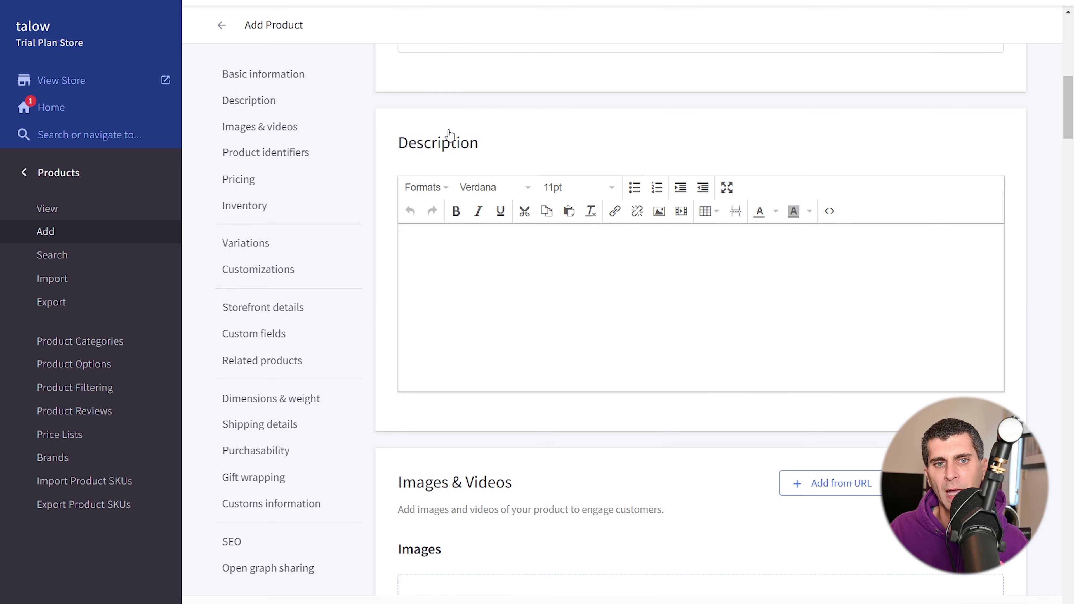
pyautogui.scroll(10, 465, 138)
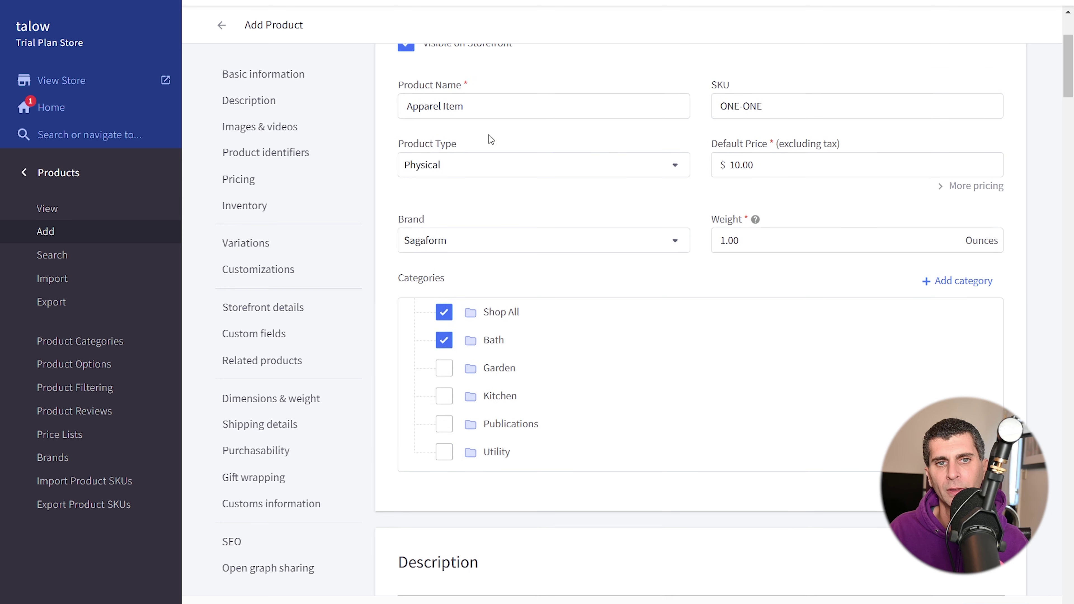
pyautogui.click(954, 284)
pyautogui.click(539, 202)
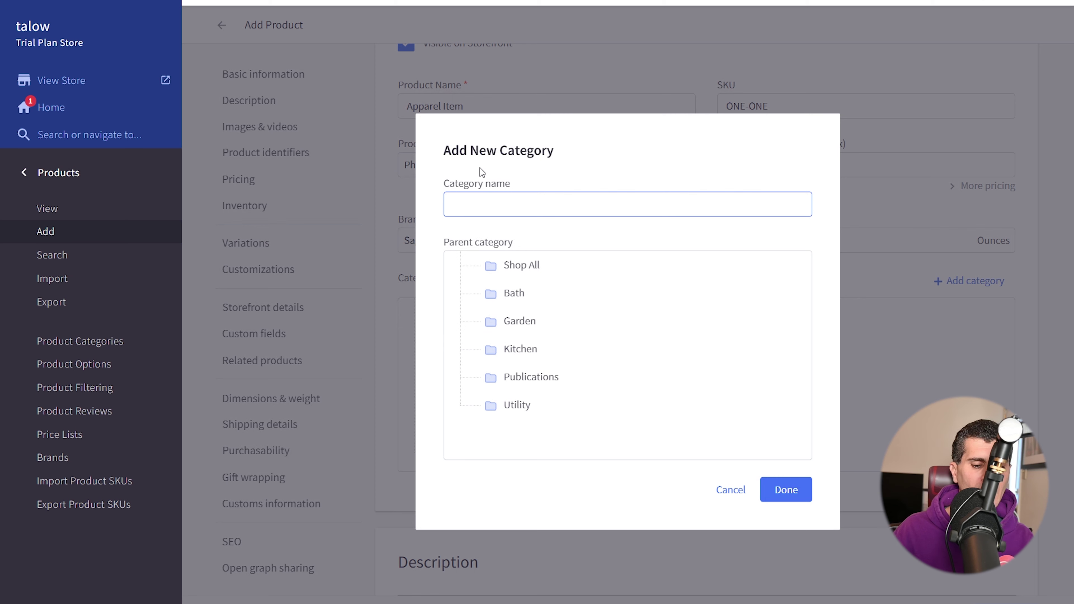
pyautogui.write('Tops')
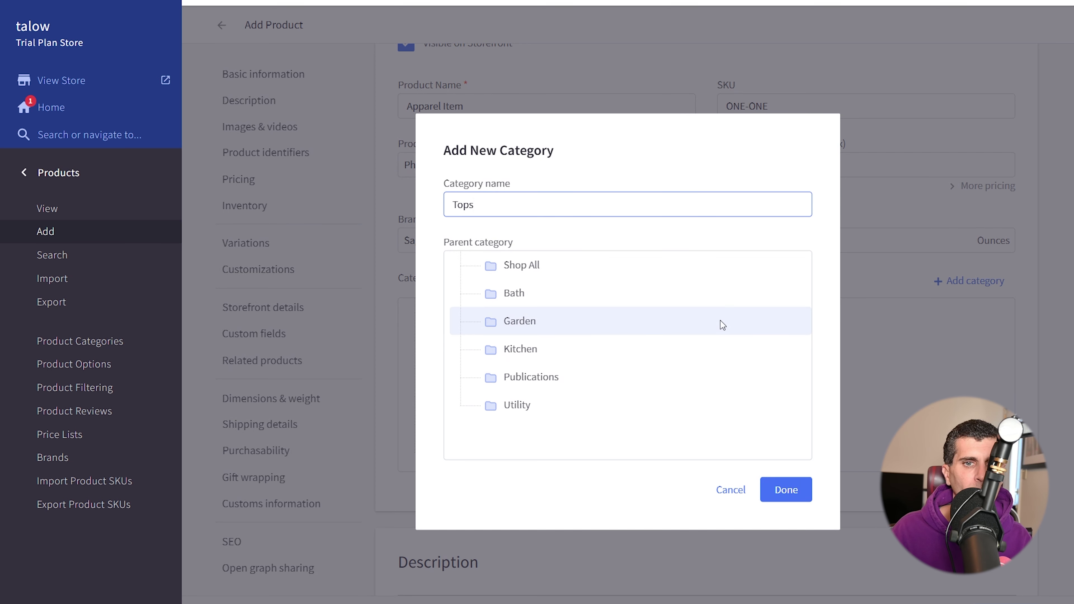
pyautogui.click(786, 489)
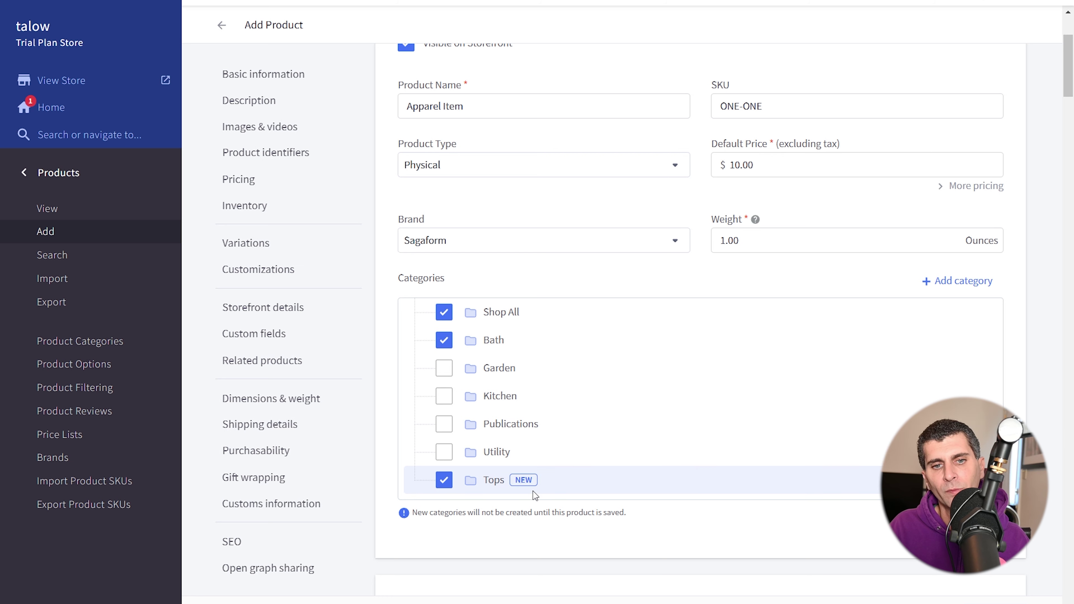
# - Begin the product description with the line "We can add information about the product as text:"
pyautogui.scroll(-10, 533, 491)
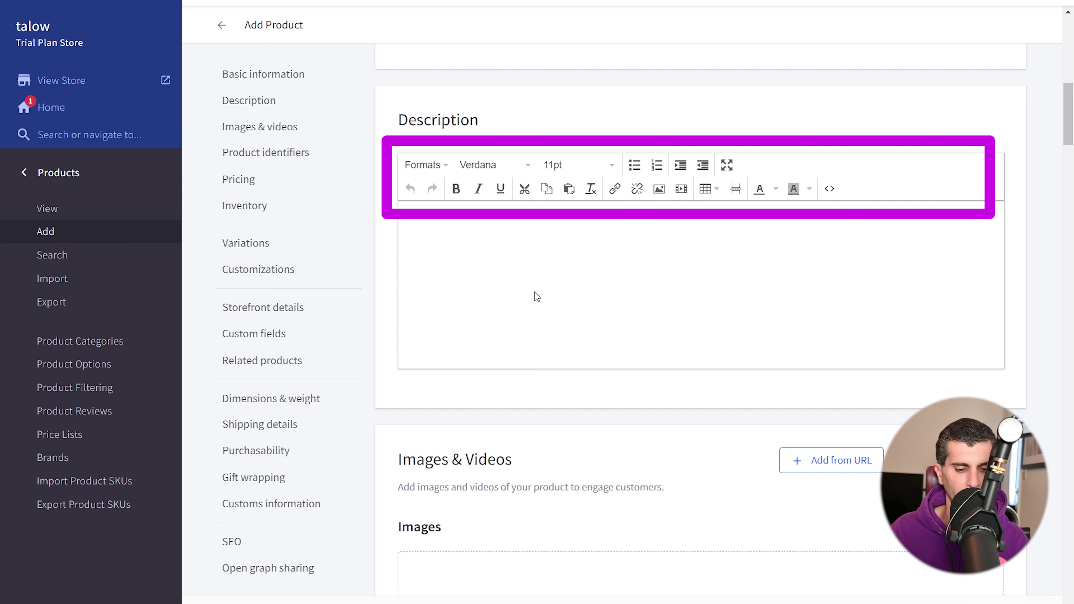
pyautogui.click(547, 248)
pyautogui.write('We can ')
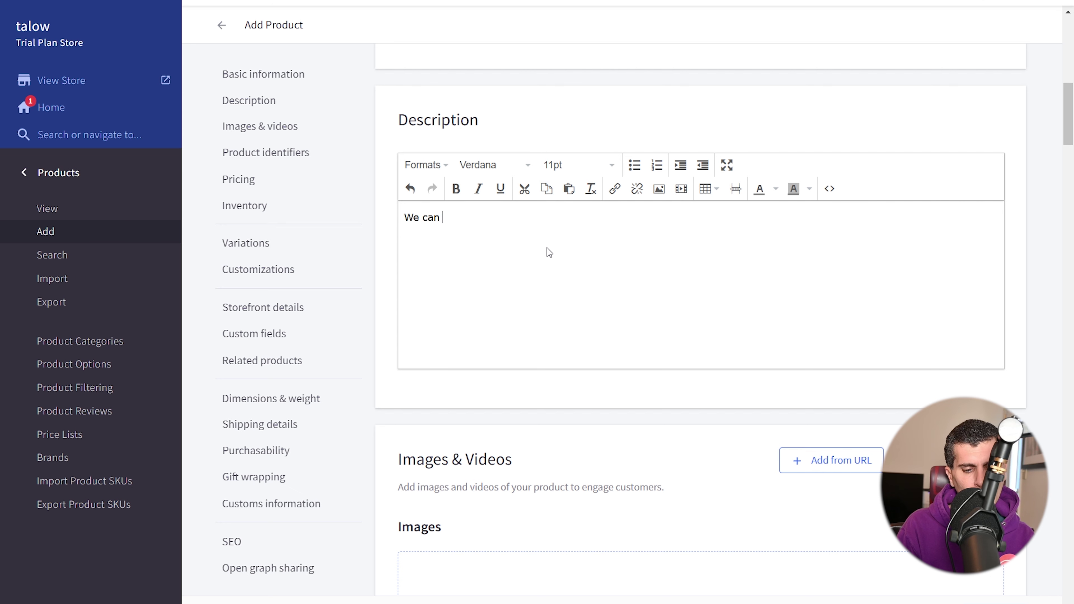
pyautogui.write('add information a')
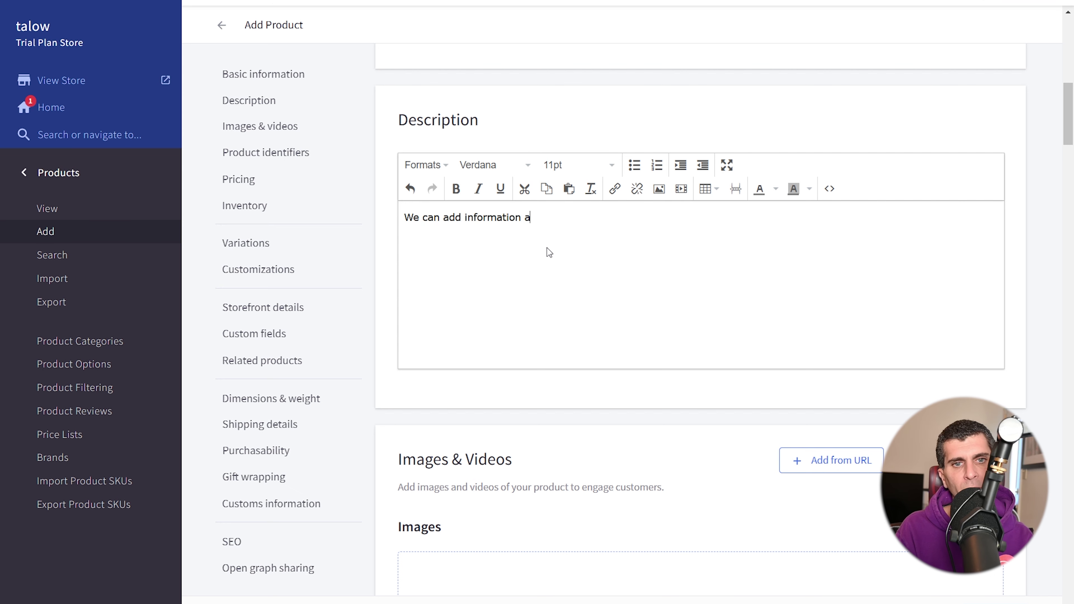
pyautogui.write('bout the product ')
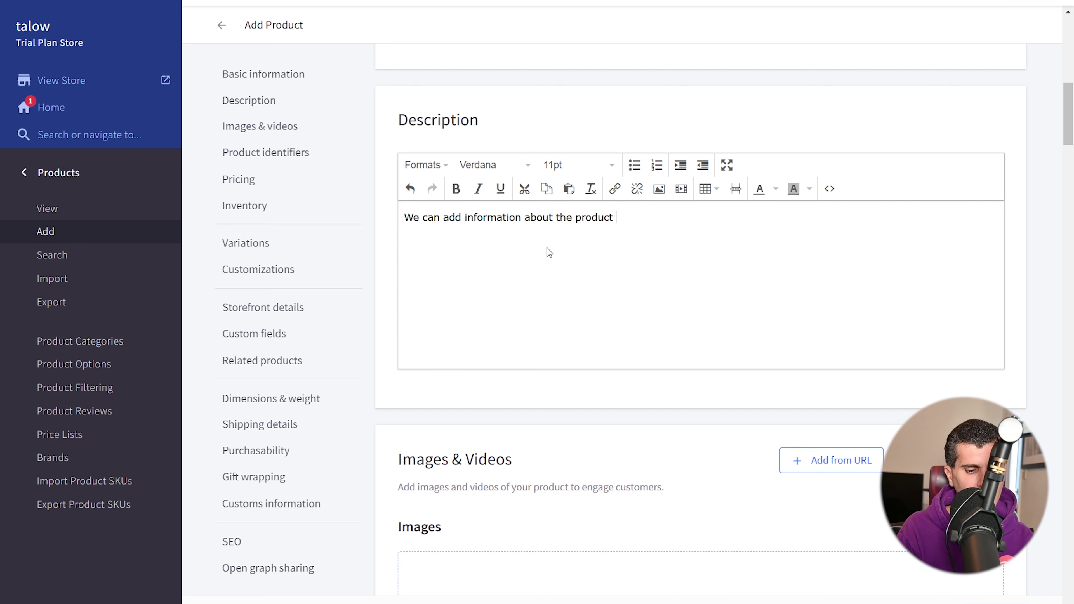
pyautogui.write('as ')
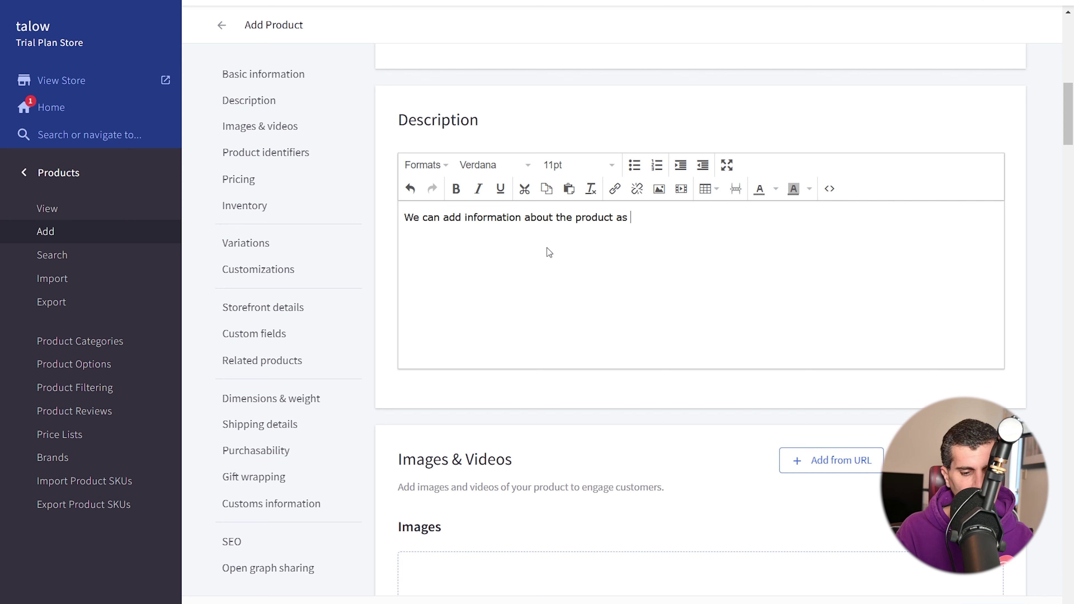
pyautogui.write('text:')
pyautogui.press('Return')
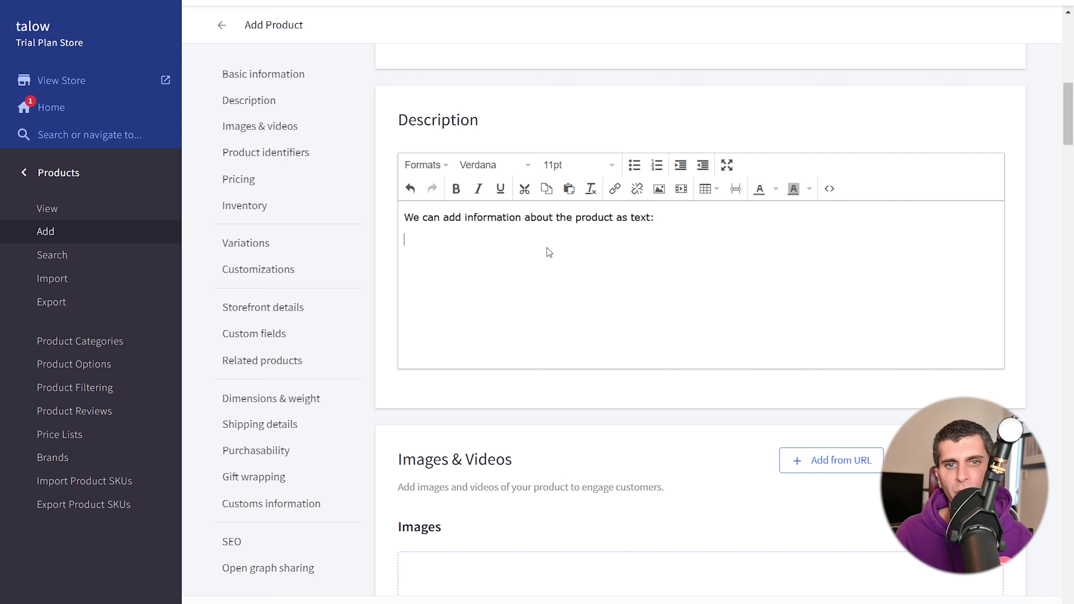
# - Add the line "Highlights as lists" below the description's opening line and turn it into a bulleted list
pyautogui.write('Highlig')
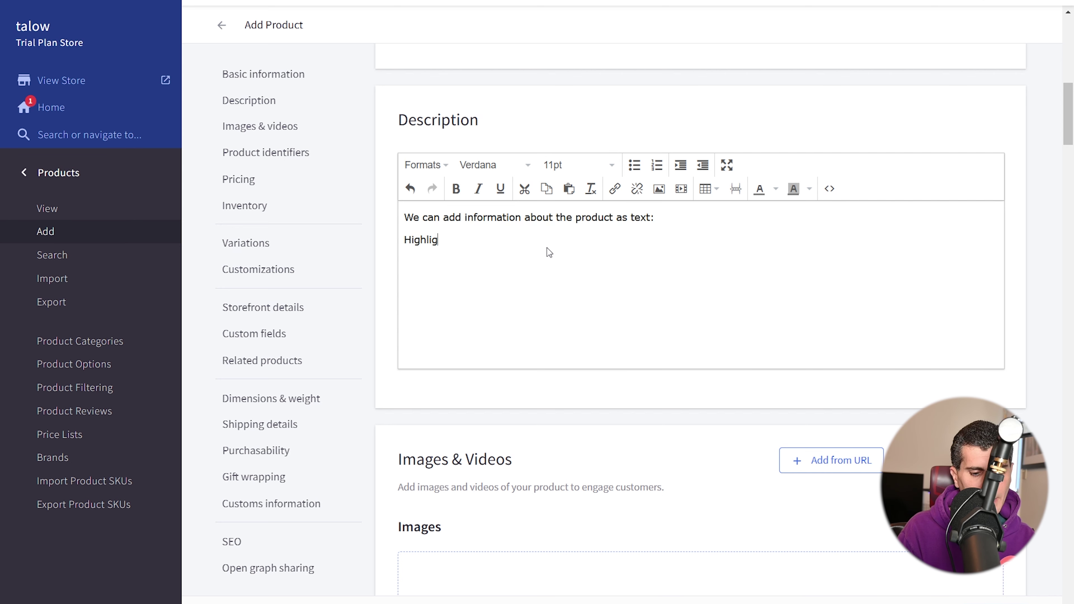
pyautogui.write('hts are')
pyautogui.press('BackSpace')
pyautogui.press('BackSpace')
pyautogui.write('s ')
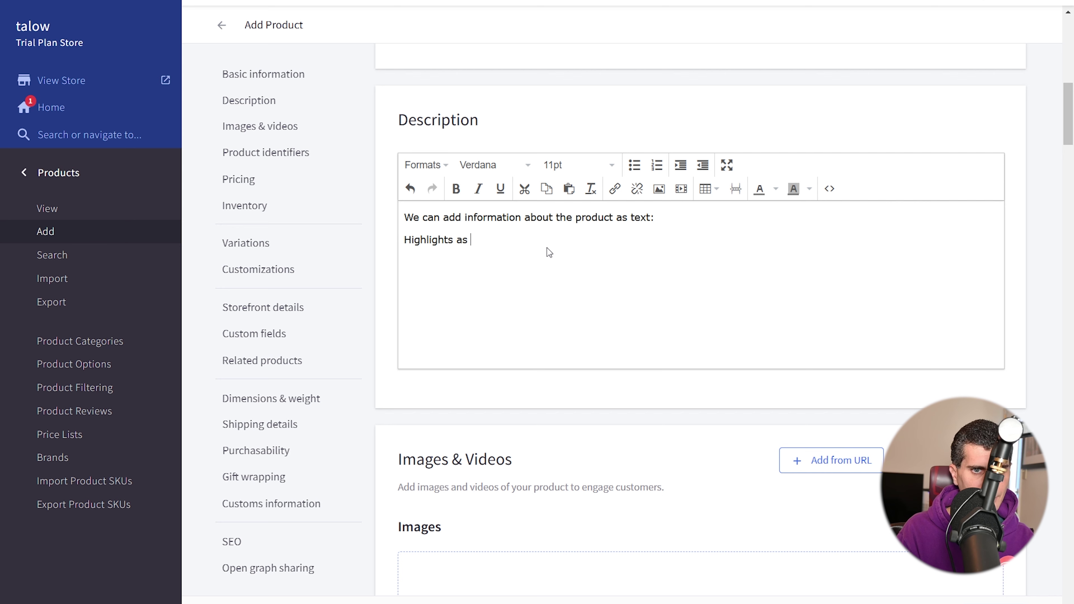
pyautogui.write('lists')
pyautogui.hotkey('shift', 'Home')
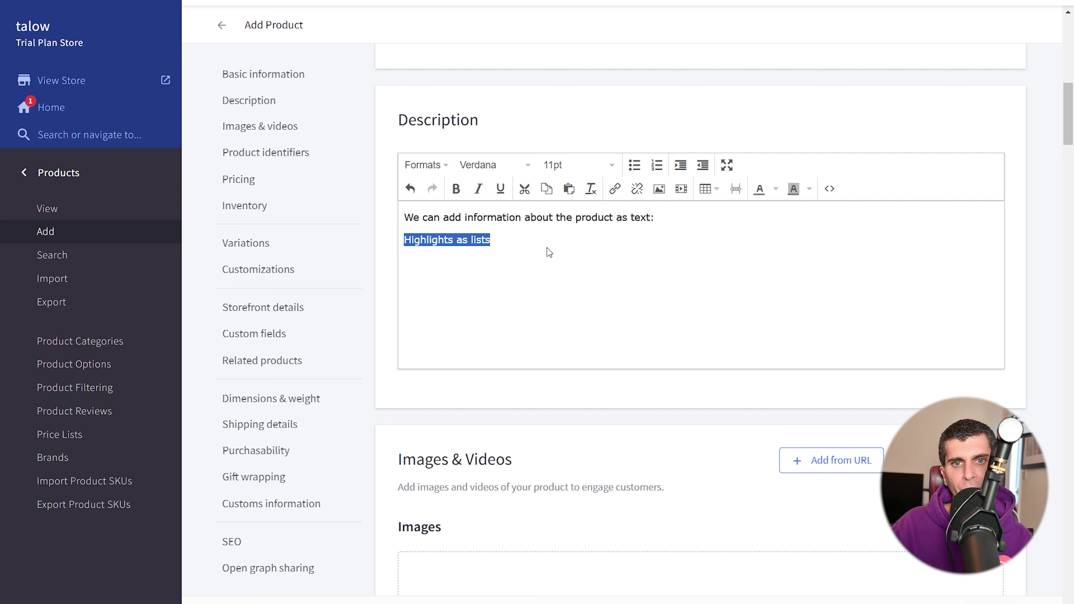
pyautogui.click(635, 166)
# - Add a second bullet reading "Another highlight" to the description and end the bulleted list
pyautogui.click(600, 253)
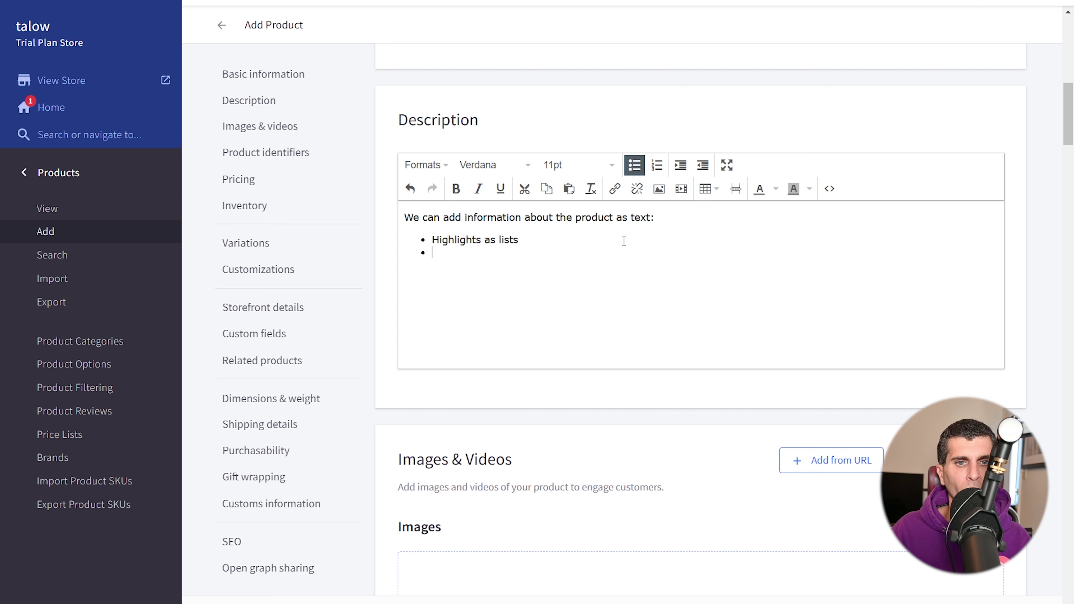
pyautogui.write('Another ')
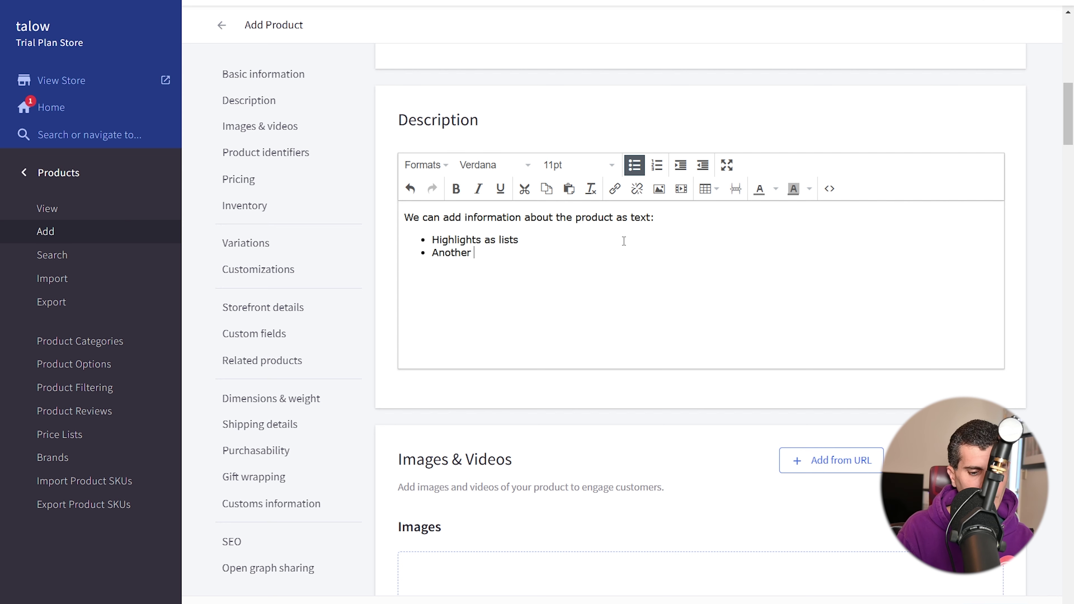
pyautogui.write('highlight')
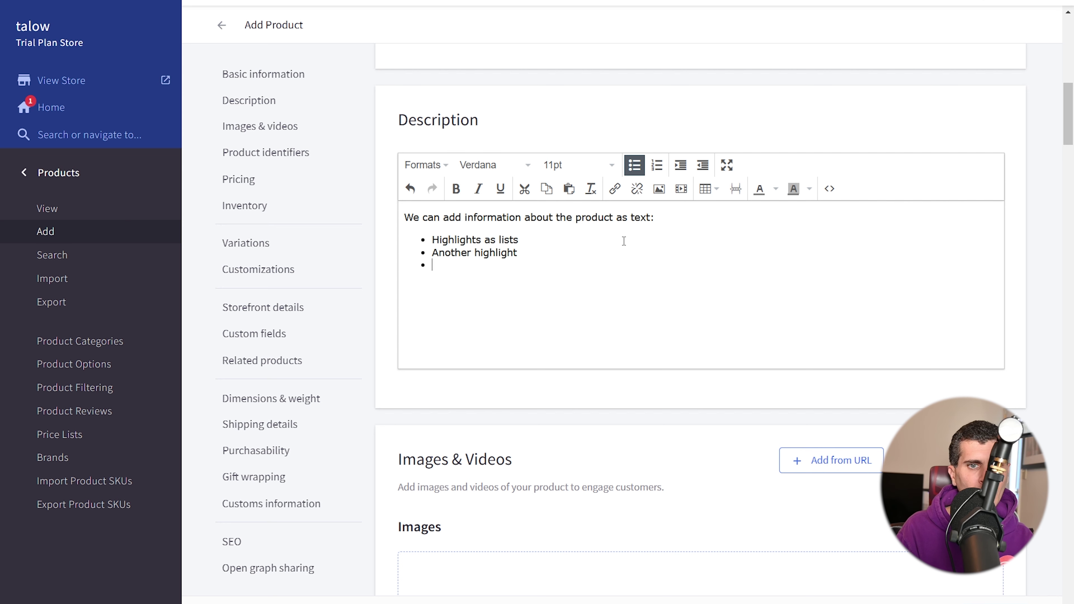
pyautogui.press('Return')
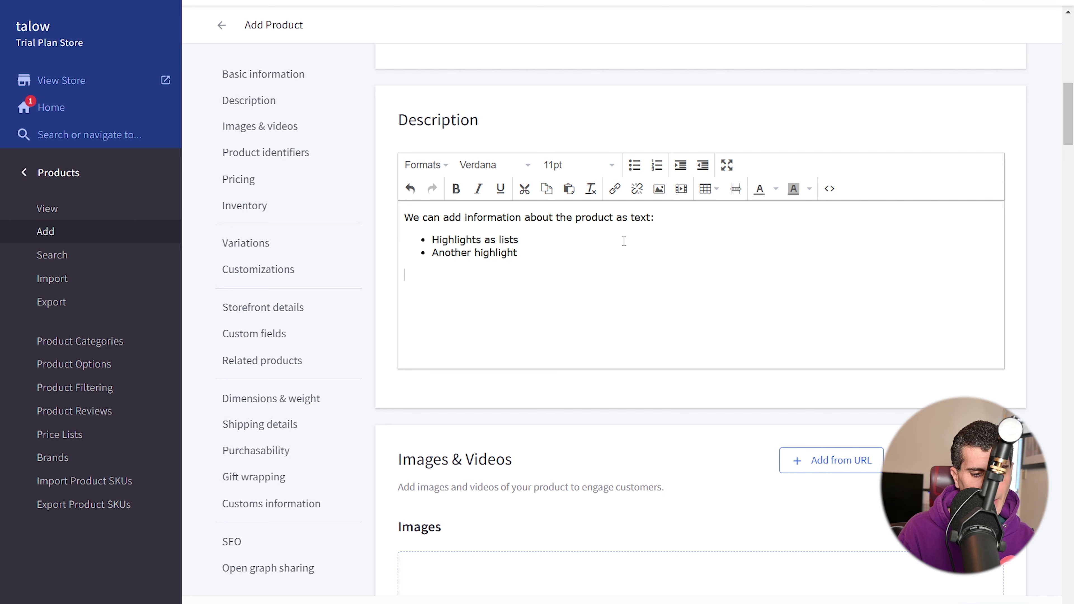
# - Write "More Information" as a plain line below the bulleted list in the description
pyautogui.write('More Informa')
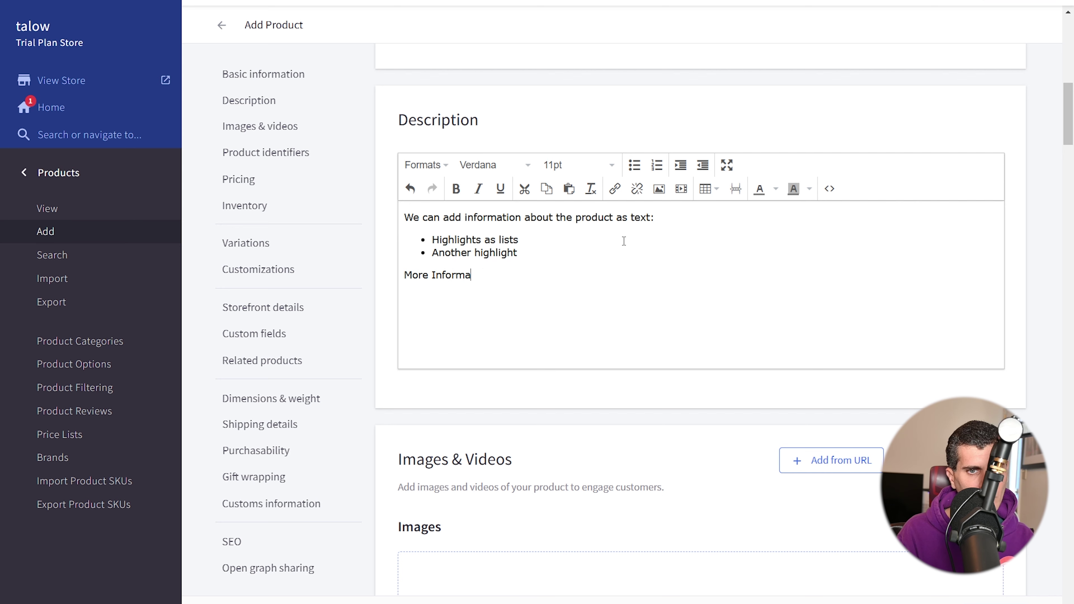
pyautogui.write('tion')
pyautogui.press('BackSpace')
pyautogui.press('BackSpace')
pyautogui.press('BackSpace')
pyautogui.press('BackSpace')
pyautogui.write('tion')
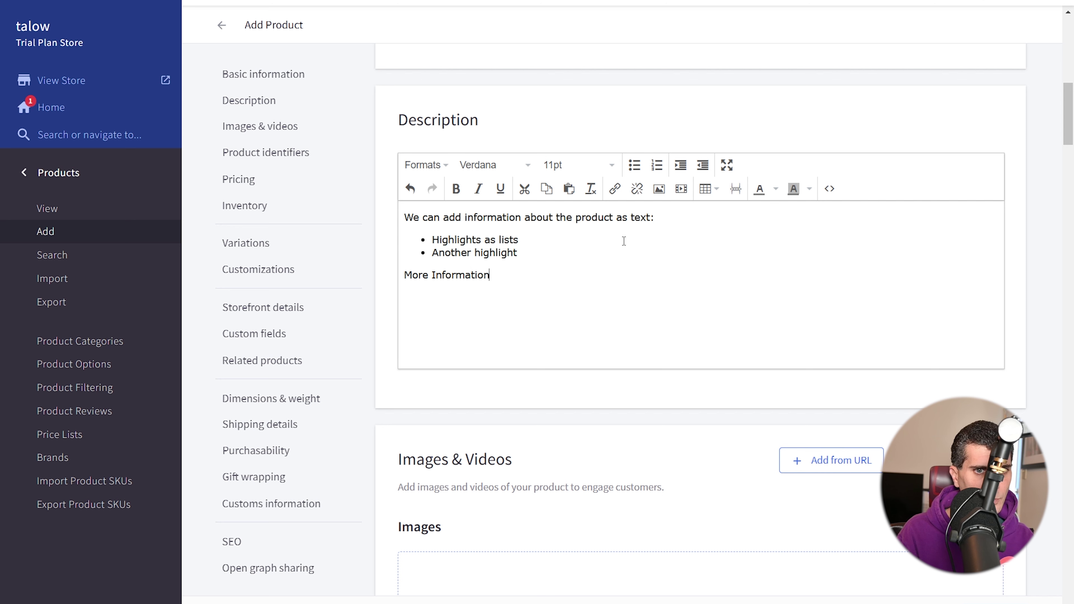
# - Format the "More Information" line in the description as Heading 1
pyautogui.hotkey('shift', 'Home')
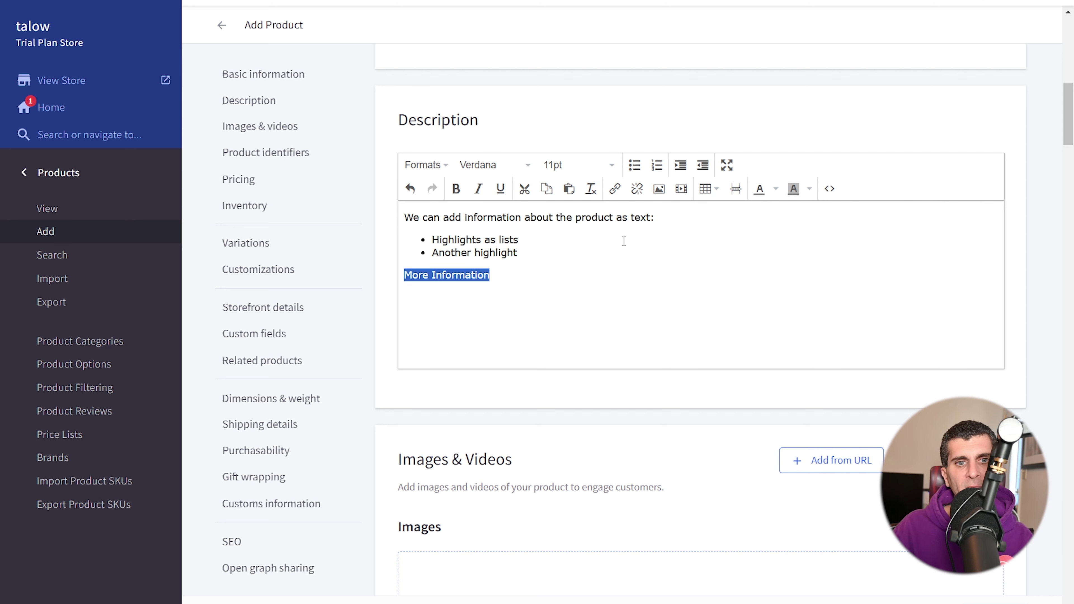
pyautogui.click(426, 164)
pyautogui.moveTo(443, 185)
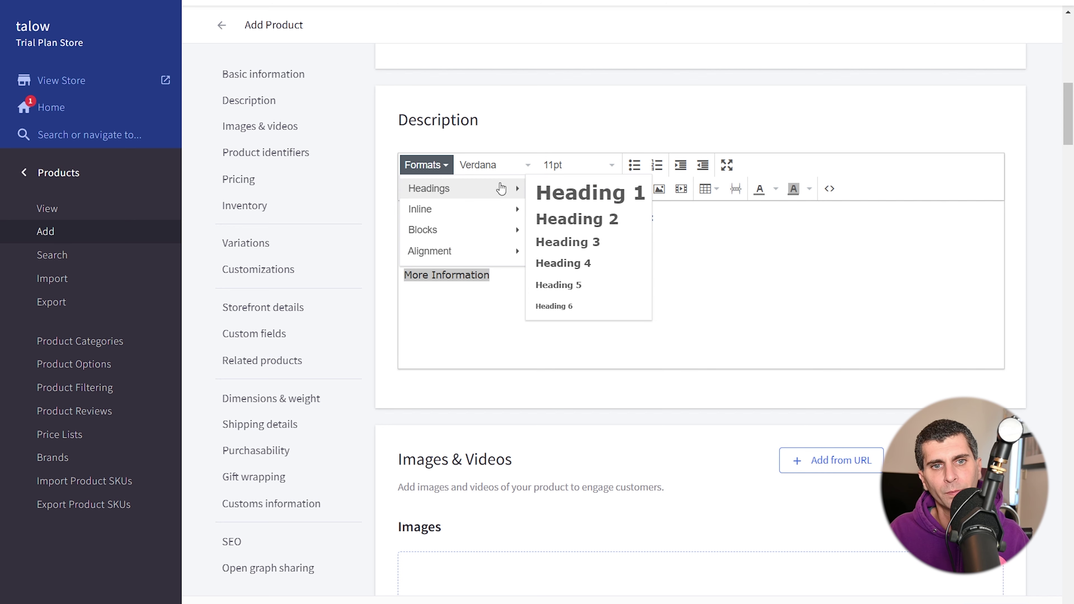
pyautogui.click(571, 190)
pyautogui.click(678, 282)
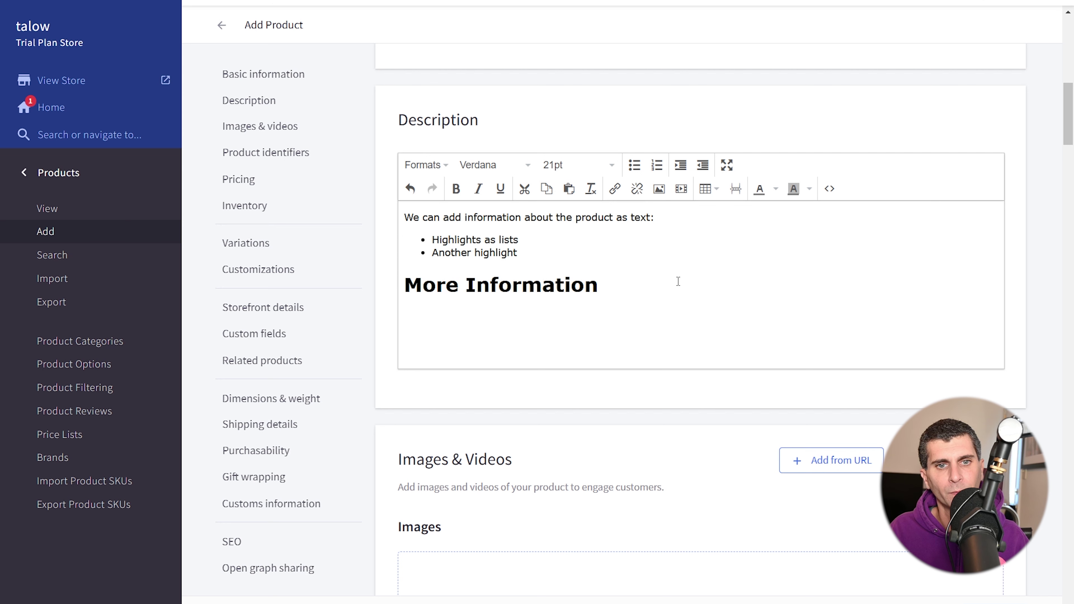
# - Start a new line below "More Information" and change that heading to the Heading 3 format
pyautogui.press('Return')
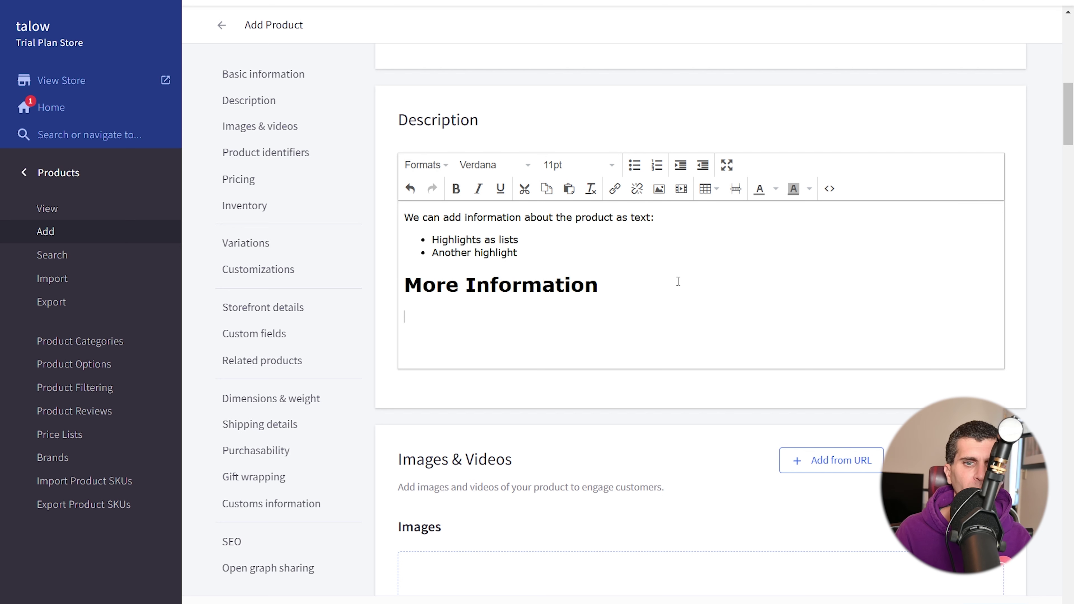
pyautogui.press('Up')
pyautogui.hotkey('shift', 'End')
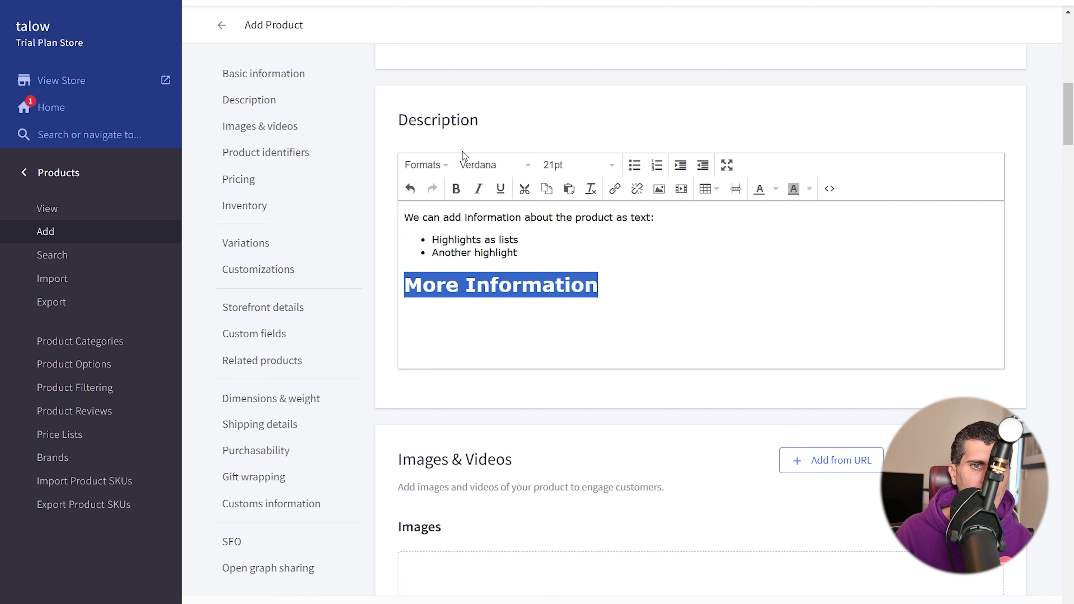
pyautogui.click(431, 166)
pyautogui.moveTo(424, 209)
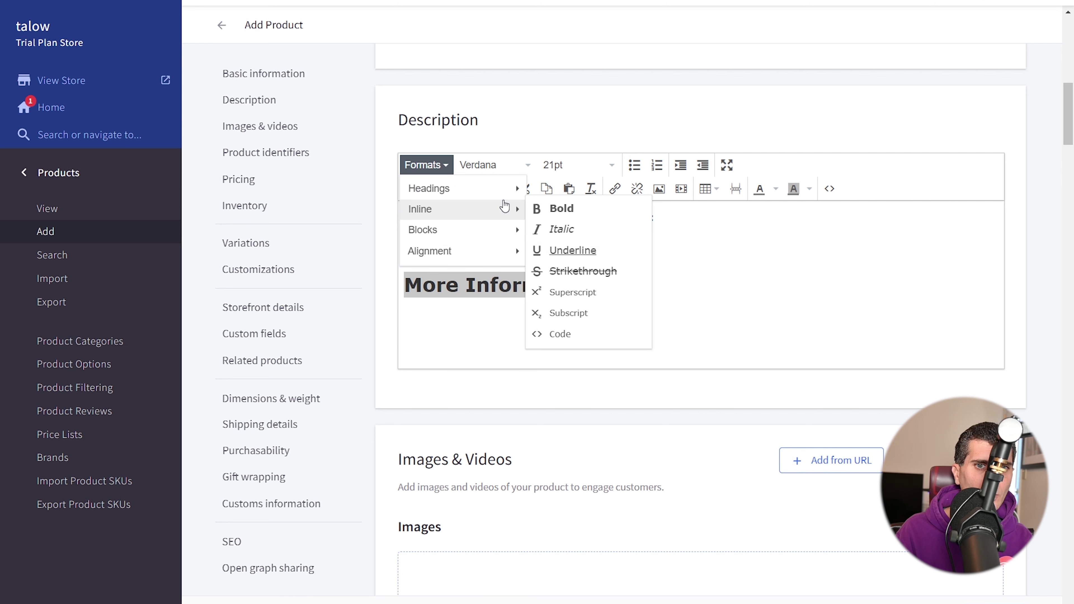
pyautogui.click(573, 249)
pyautogui.click(537, 307)
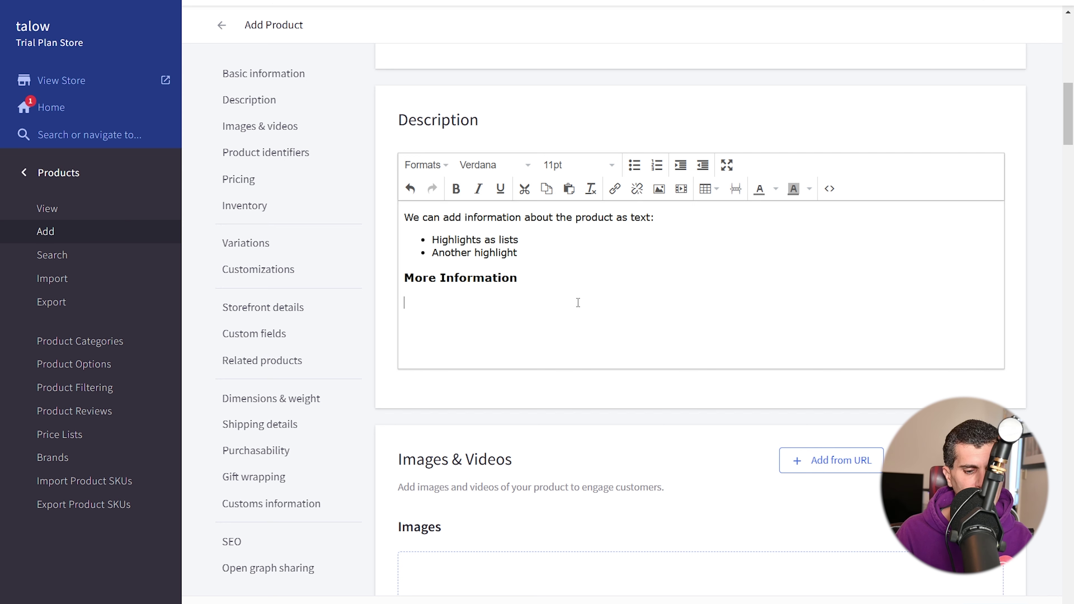
# - Write "Some more details about this product." under the More Information heading and indent that paragraph
pyautogui.write('Some more')
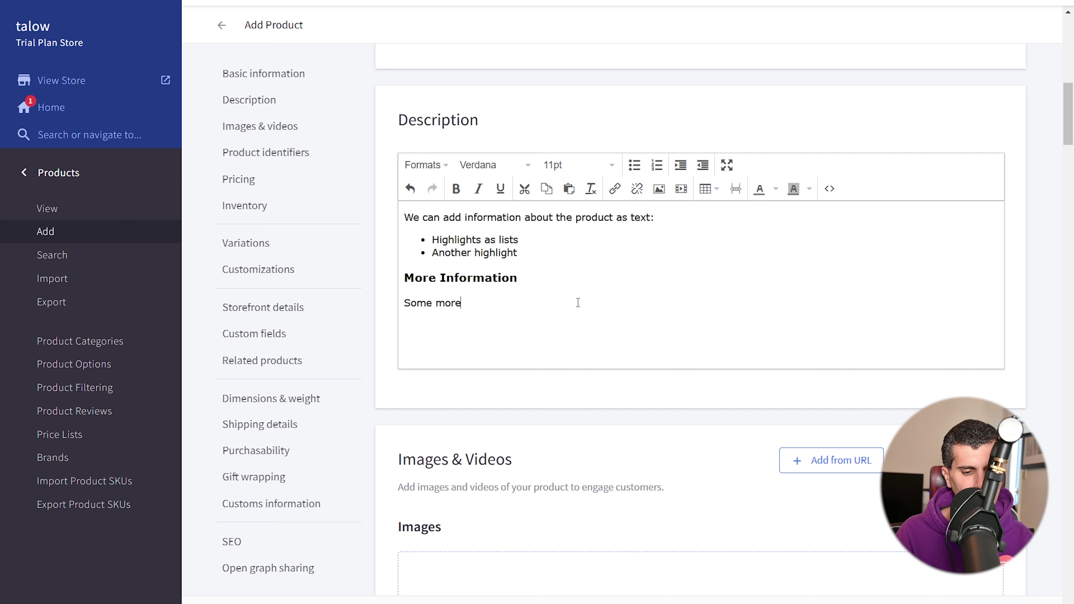
pyautogui.write(' details')
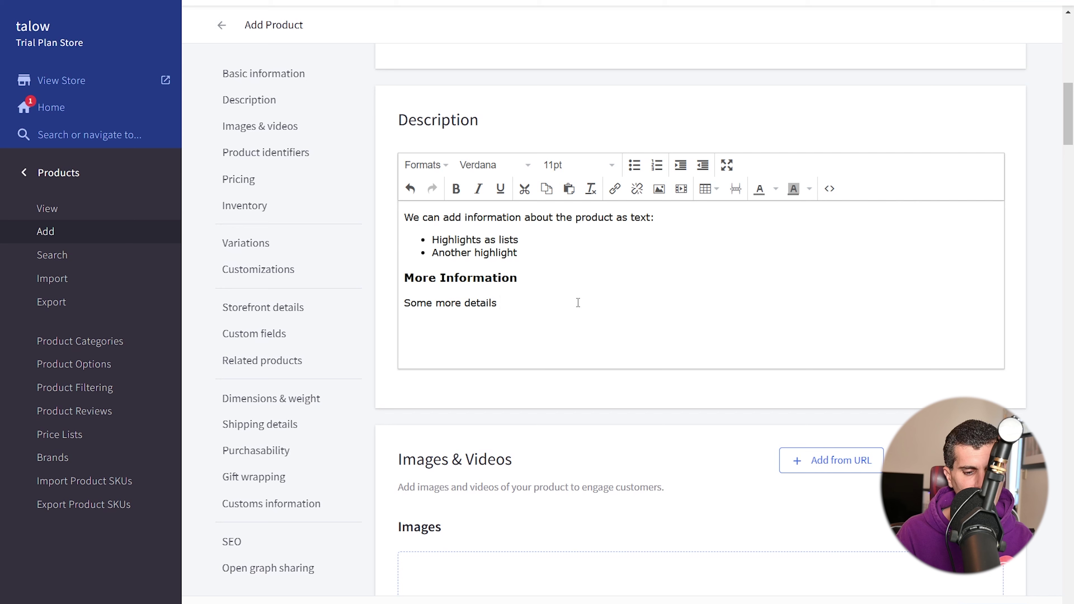
pyautogui.write(' about this product')
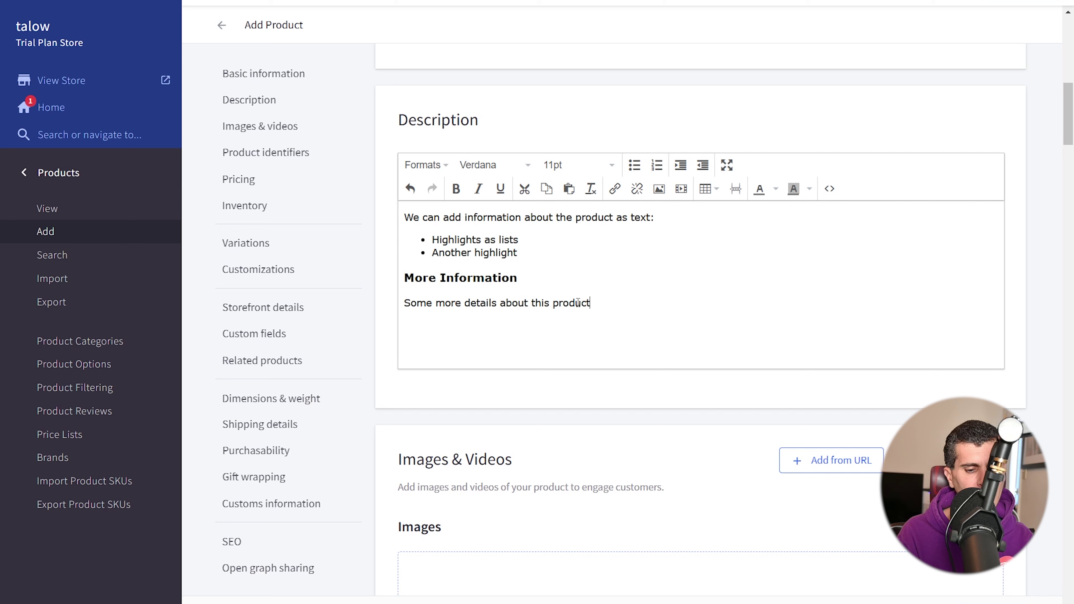
pyautogui.write('.')
pyautogui.tripleClick(578, 302)
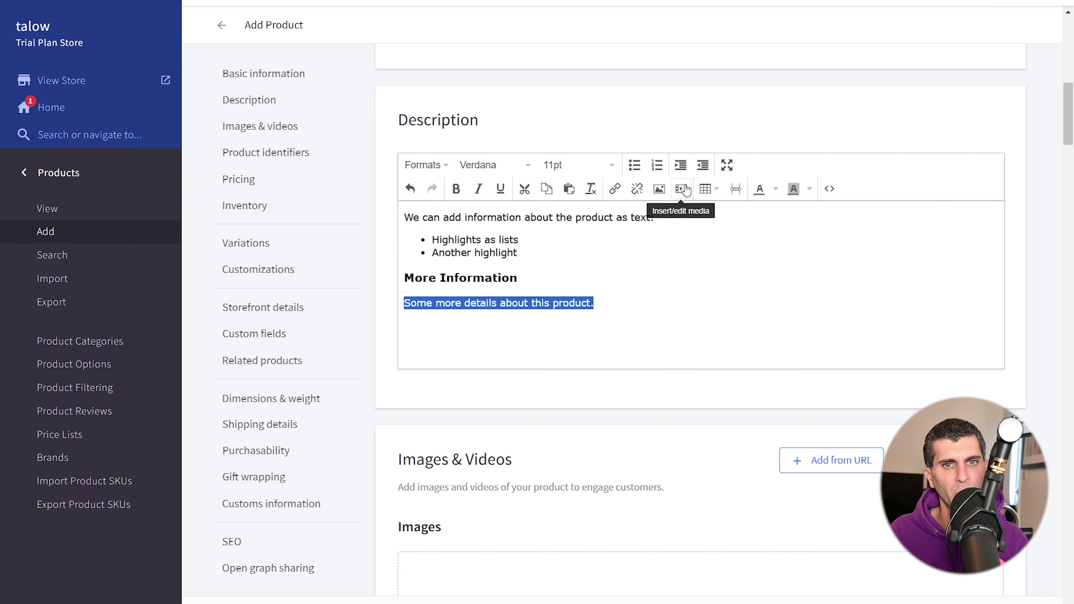
pyautogui.click(681, 165)
pyautogui.click(692, 306)
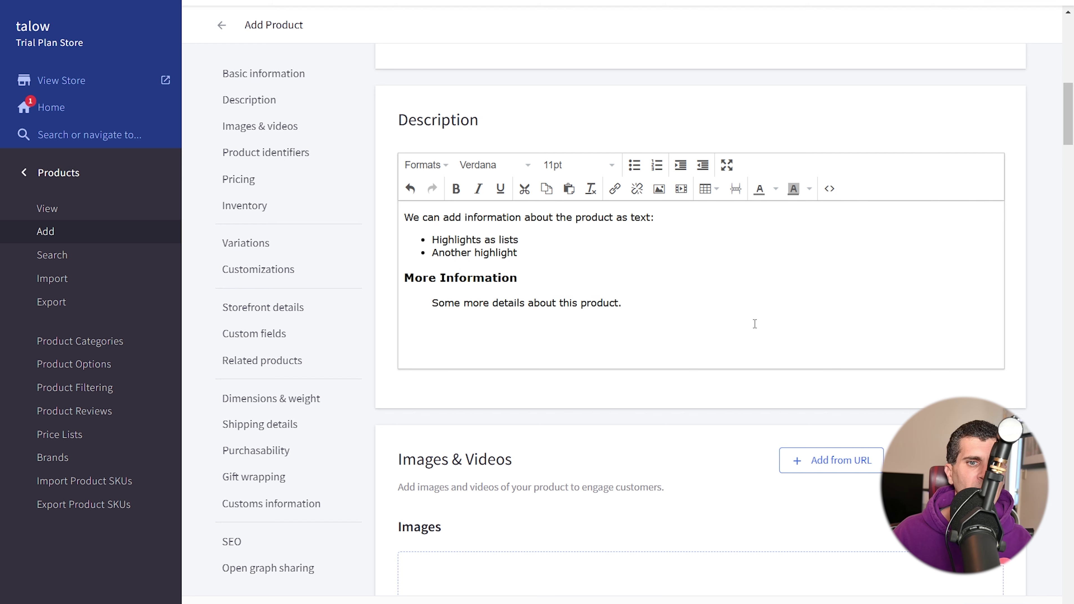
# - Write "Product Dimensions" on an unindented line below the "Some more details about this product." paragraph
pyautogui.scroll(8, 755, 324)
pyautogui.scroll(-7, 586, 313)
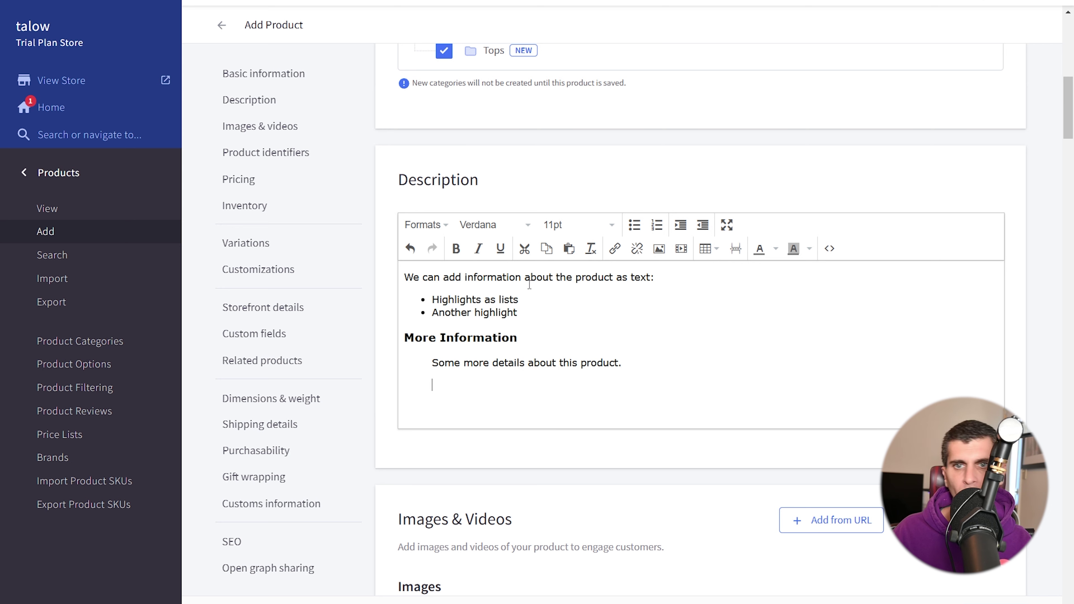
pyautogui.click(703, 225)
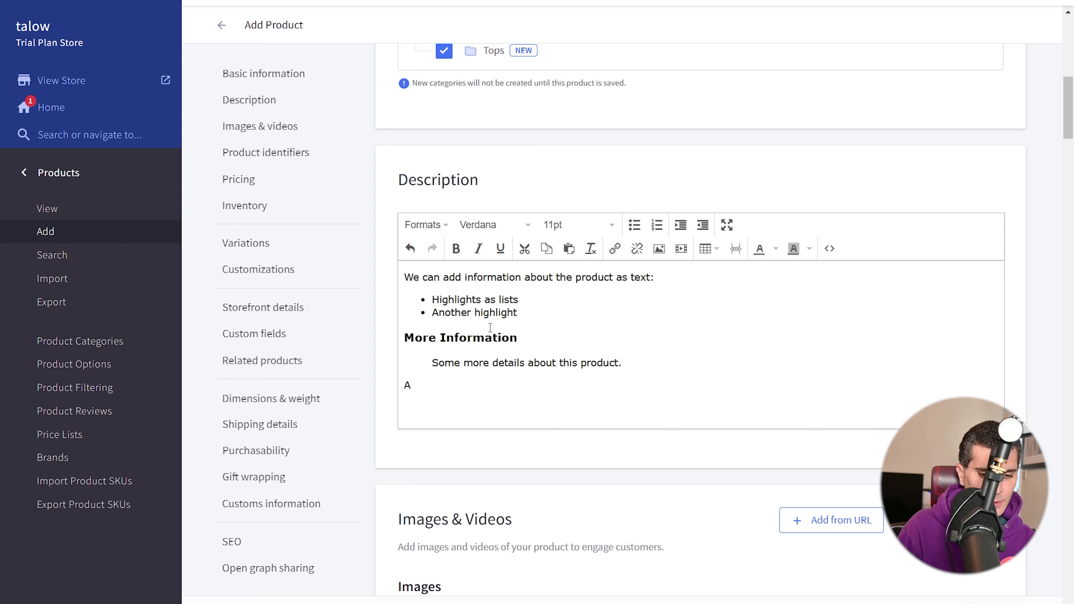
pyautogui.write('Product')
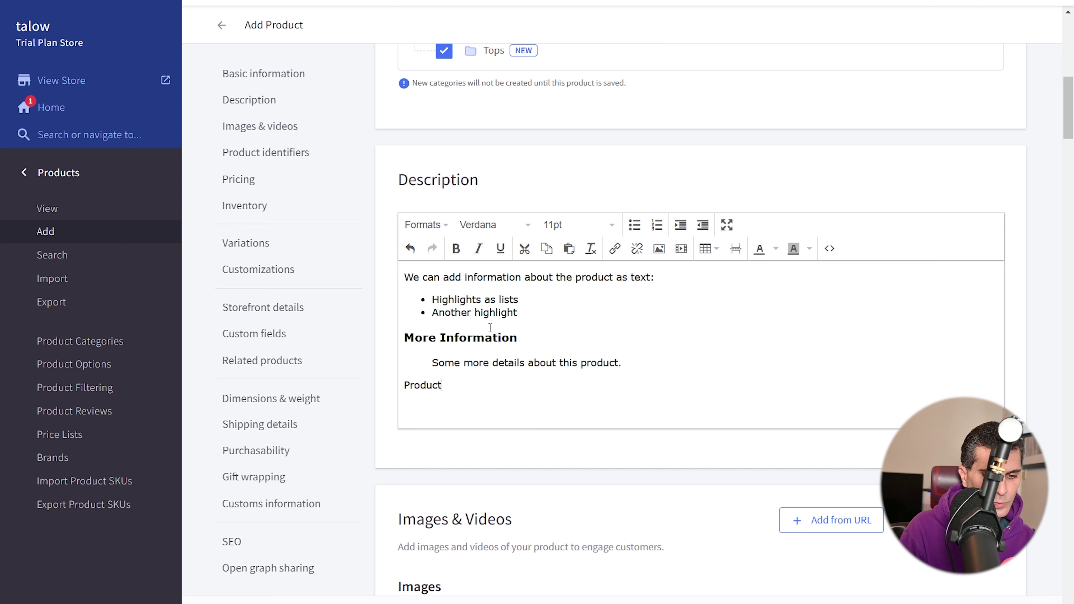
pyautogui.write(' Dimensions')
# - Format the "Product Dimensions" line in the description as Heading 4
pyautogui.hotkey('shift', 'Home')
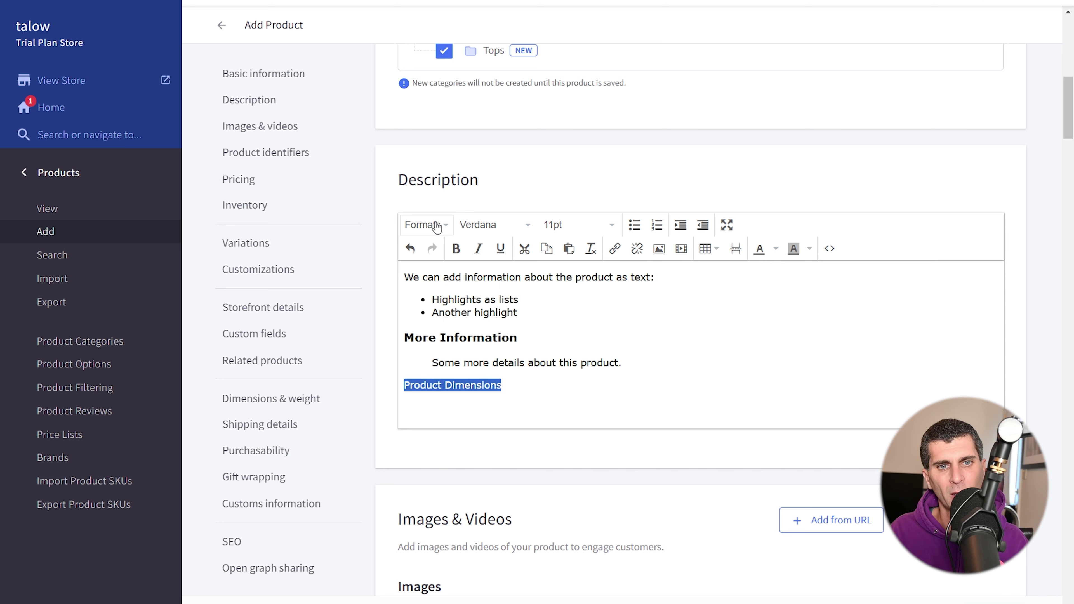
pyautogui.click(427, 225)
pyautogui.moveTo(440, 253)
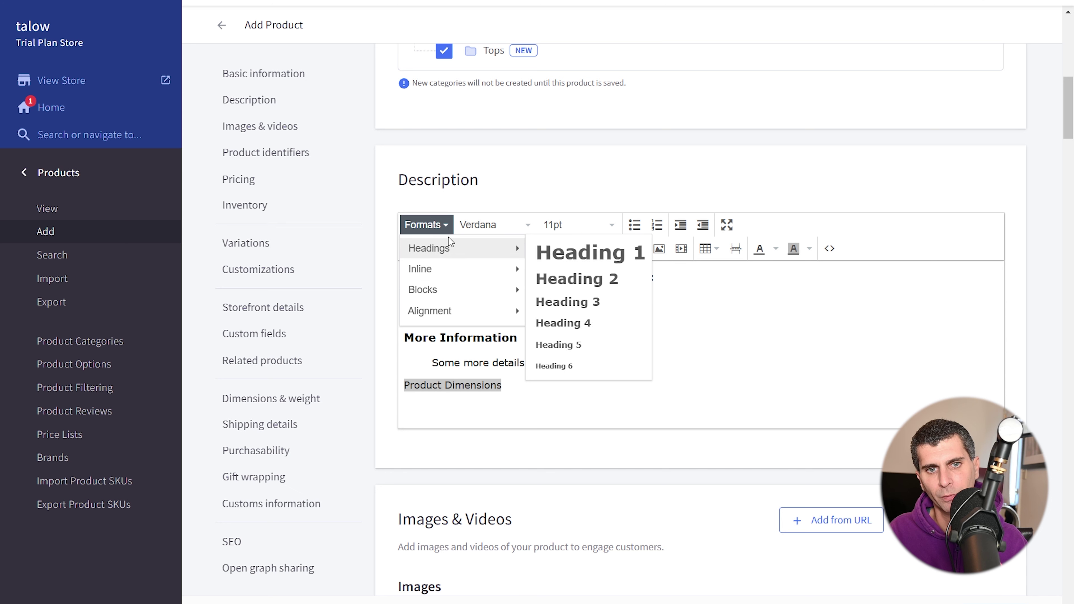
pyautogui.click(599, 346)
pyautogui.click(539, 387)
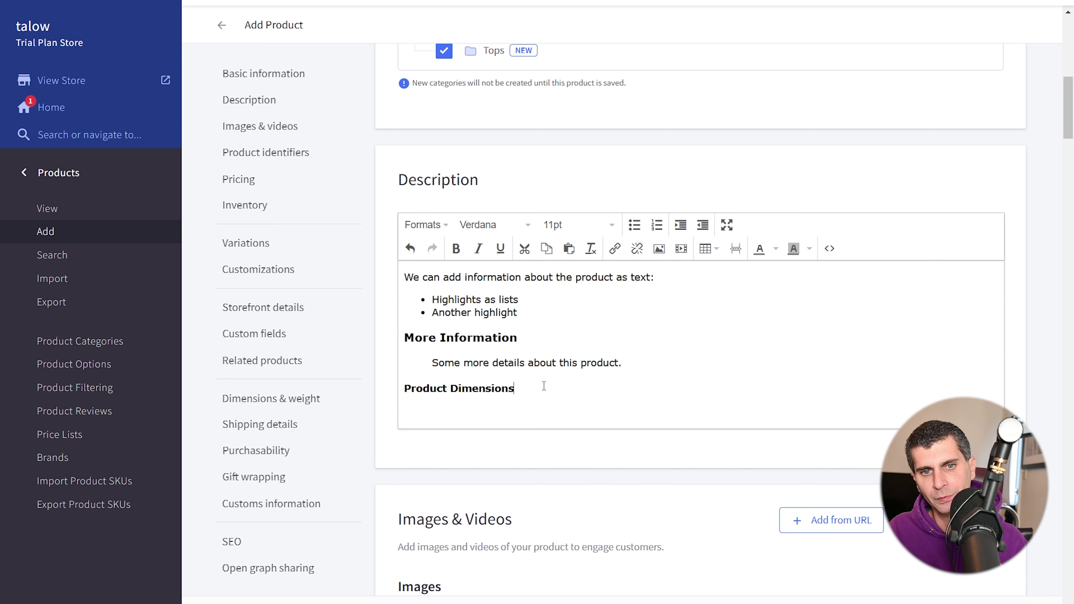
# - Insert a table with four columns and two rows on a new line below the "Product Dimensions" heading
pyautogui.press('Return')
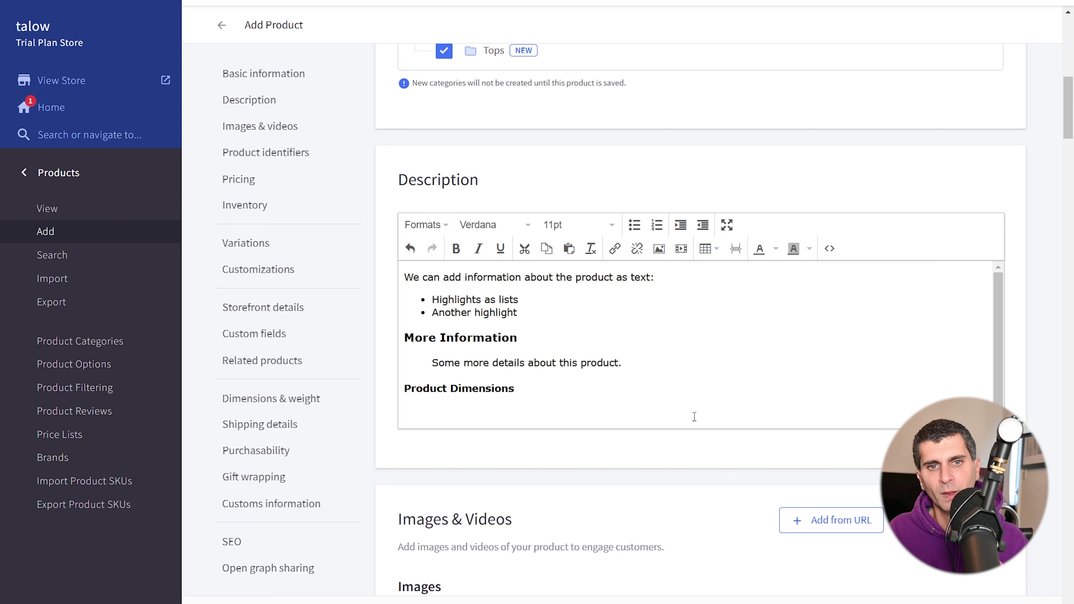
pyautogui.click(711, 249)
pyautogui.moveTo(729, 277)
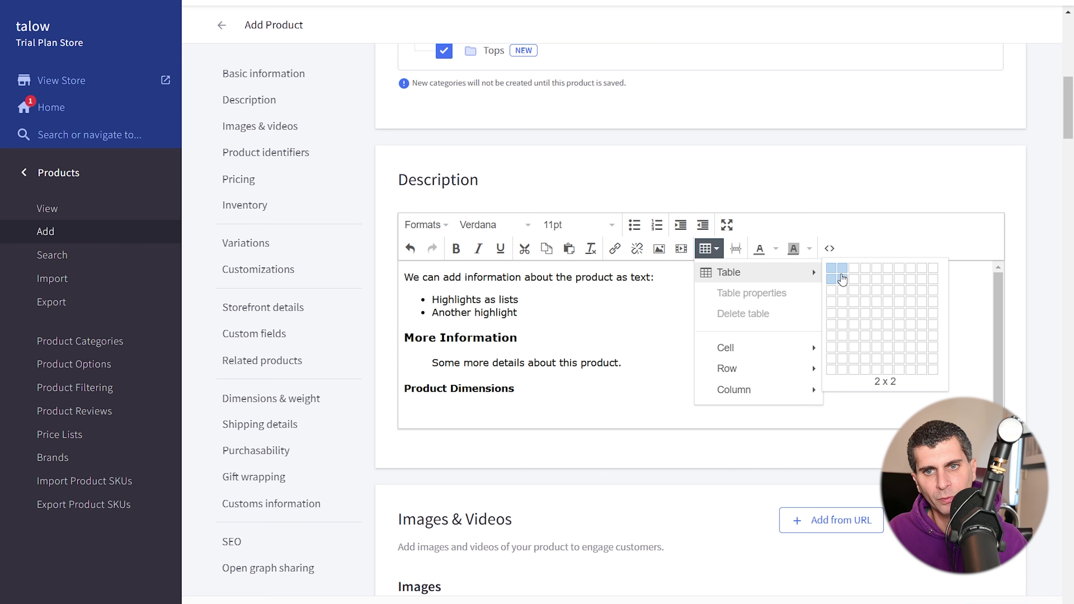
pyautogui.click(869, 279)
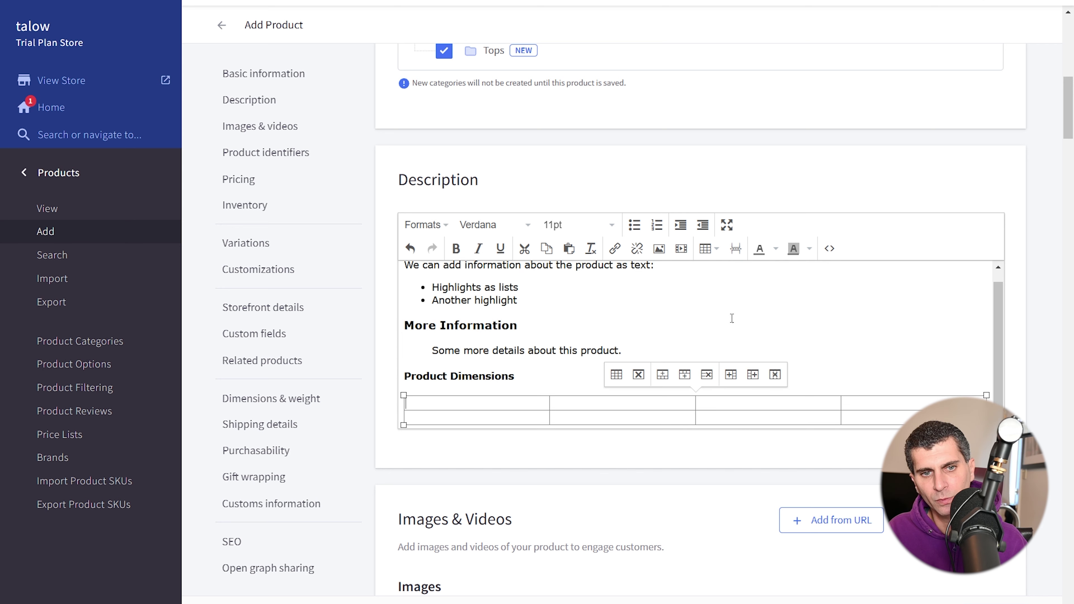
pyautogui.write('L')
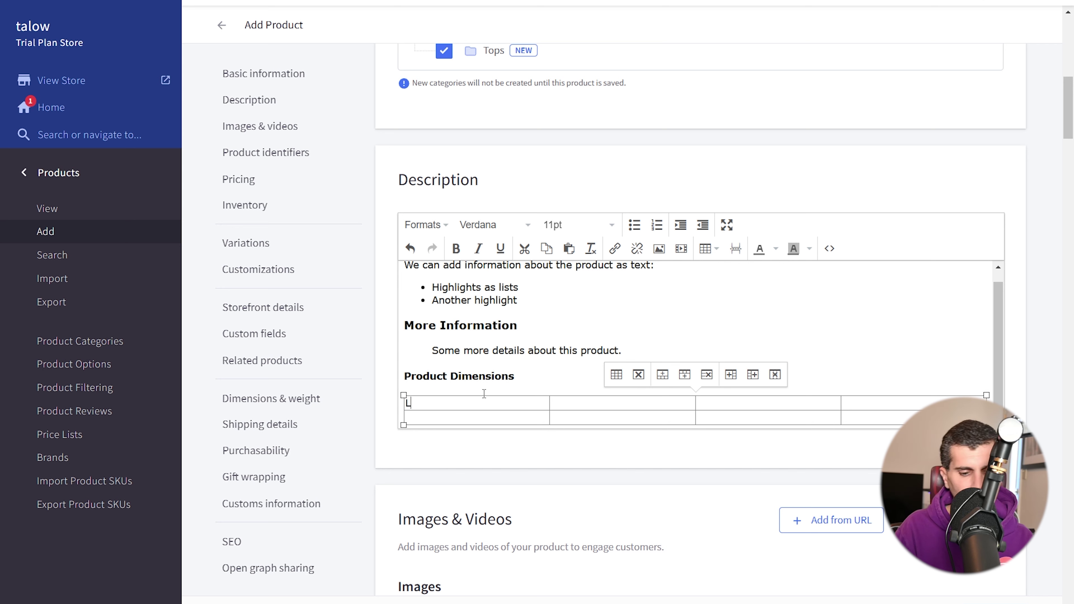
pyautogui.press('BackSpace')
pyautogui.write('Hight of Top')
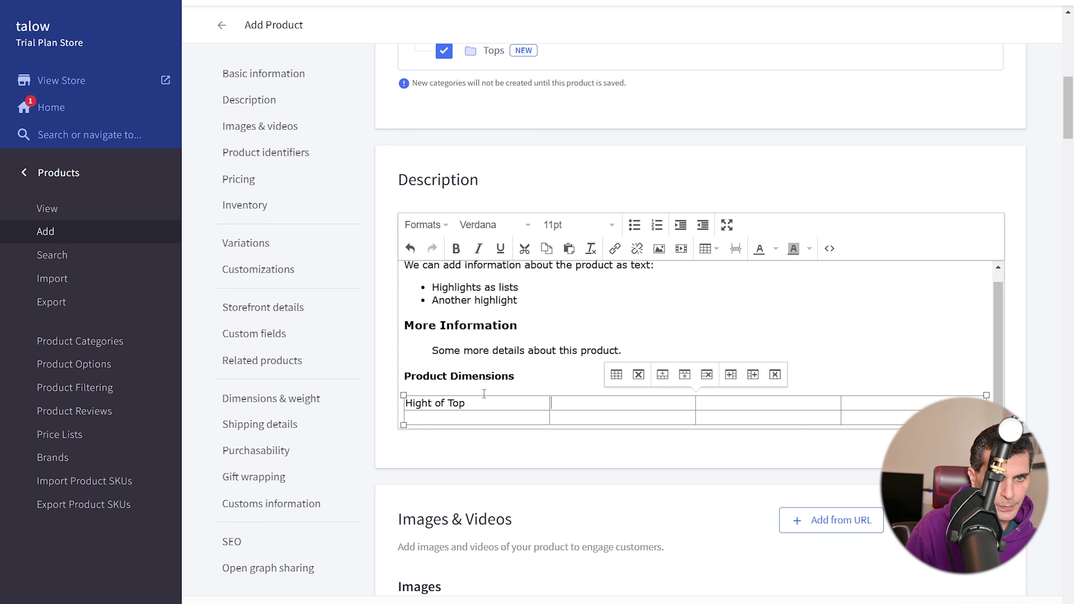
# - Fill the table's first row with the column labels Top, Bottom, Left and Right, replacing the text in the first cell
pyautogui.click(417, 403)
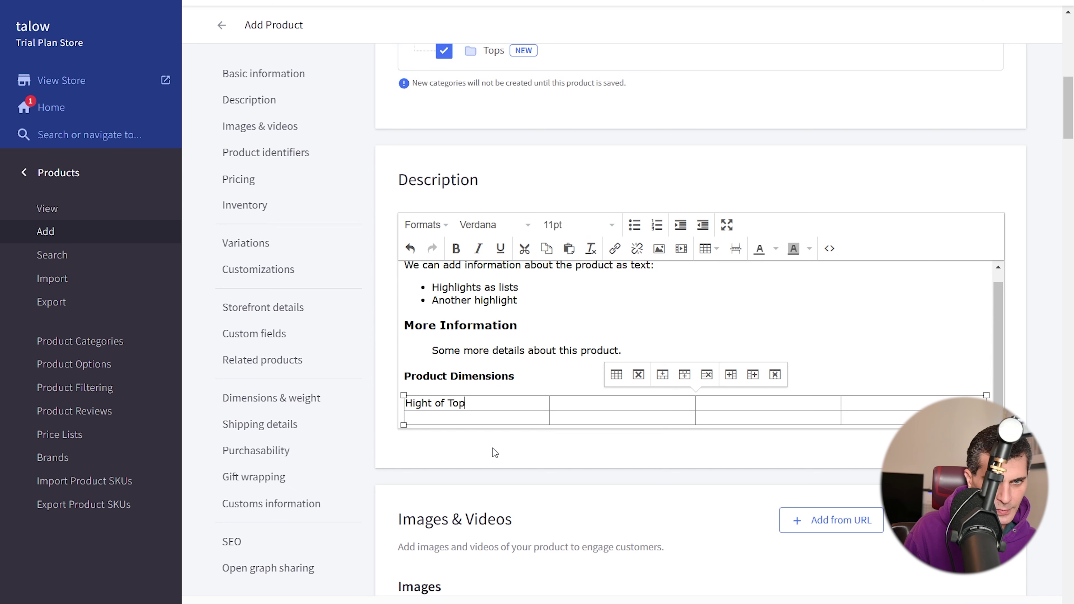
pyautogui.press('Home')
pyautogui.hotkey('shift', 'End')
pyautogui.write('Top ')
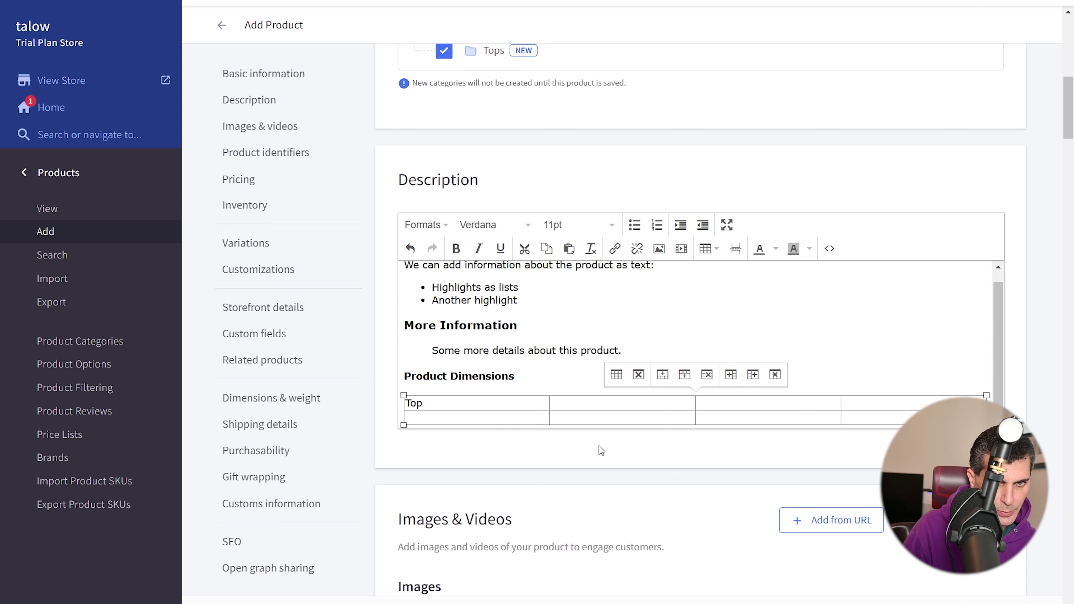
pyautogui.write('Bottom')
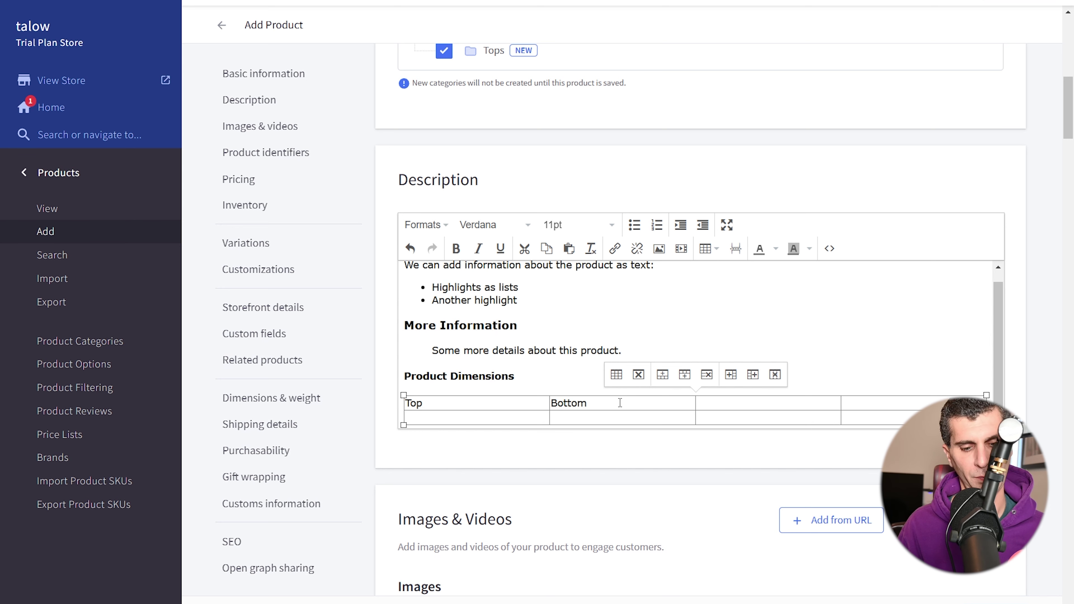
pyautogui.press('Tab')
pyautogui.write('Left')
pyautogui.press('Tab')
pyautogui.write('Ri')
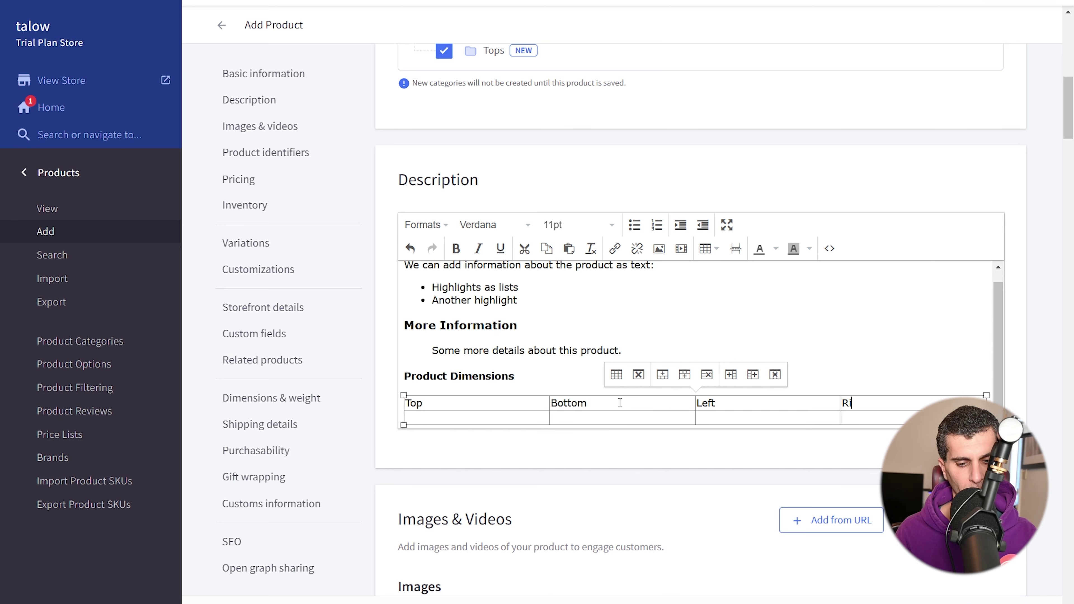
pyautogui.write('ght')
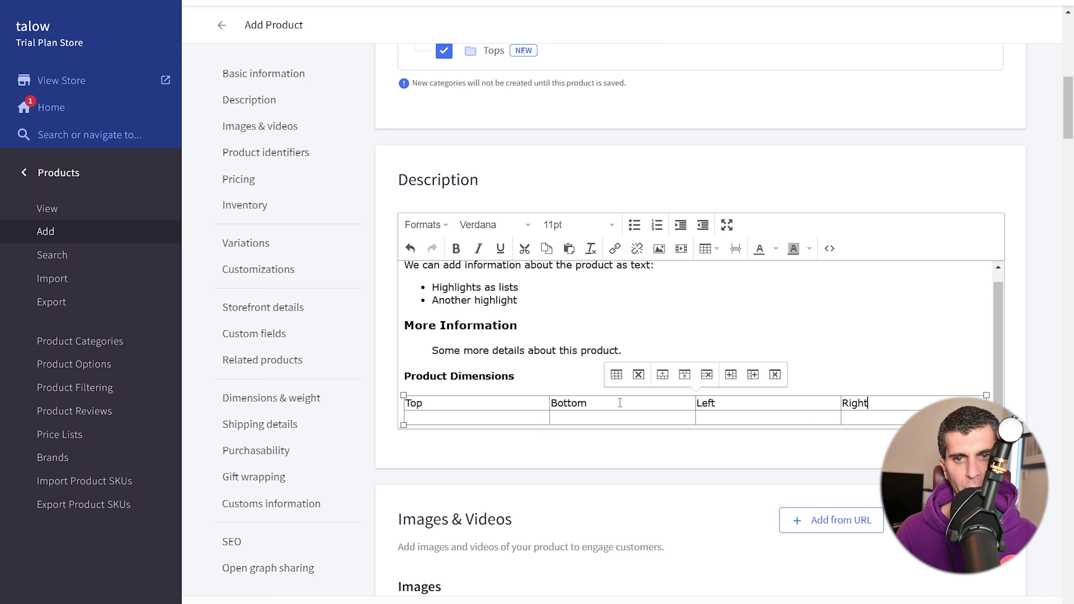
# - Fill the table's second row with 2in, 3in, 2in and 3in under Top, Bottom, Left and Right
pyautogui.click(454, 420)
pyautogui.write('2in\t')
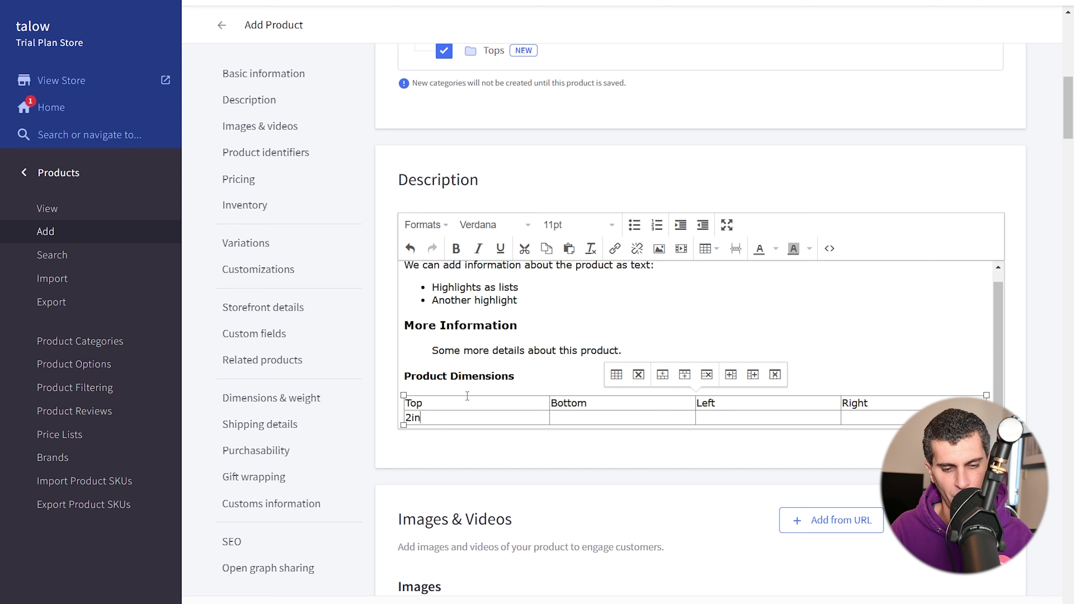
pyautogui.write('3in')
pyautogui.press('Tab')
pyautogui.write('2')
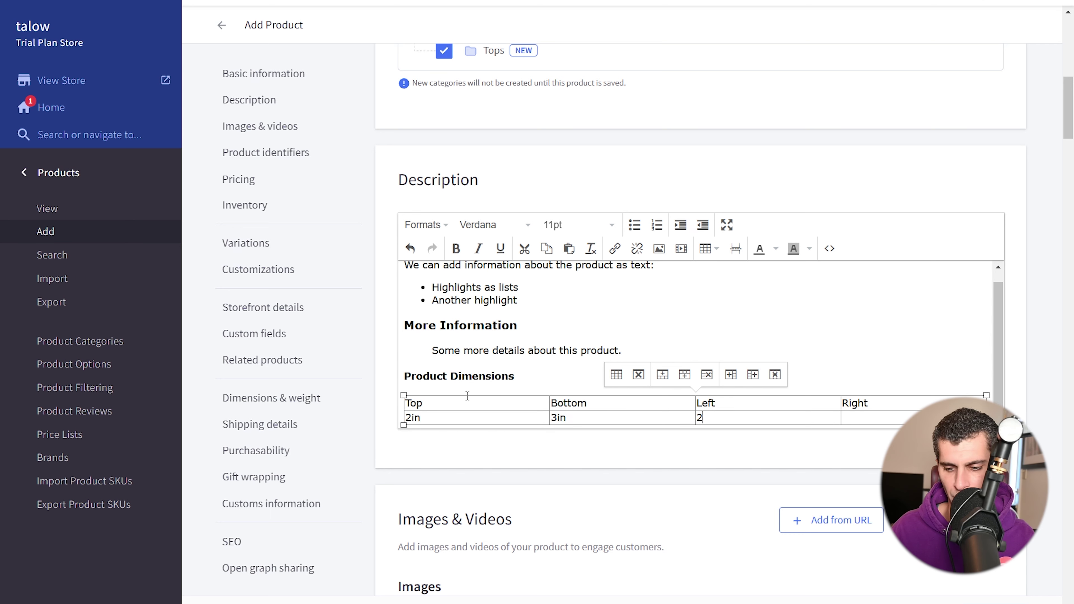
pyautogui.write('in')
pyautogui.press('Tab')
pyautogui.write('3in')
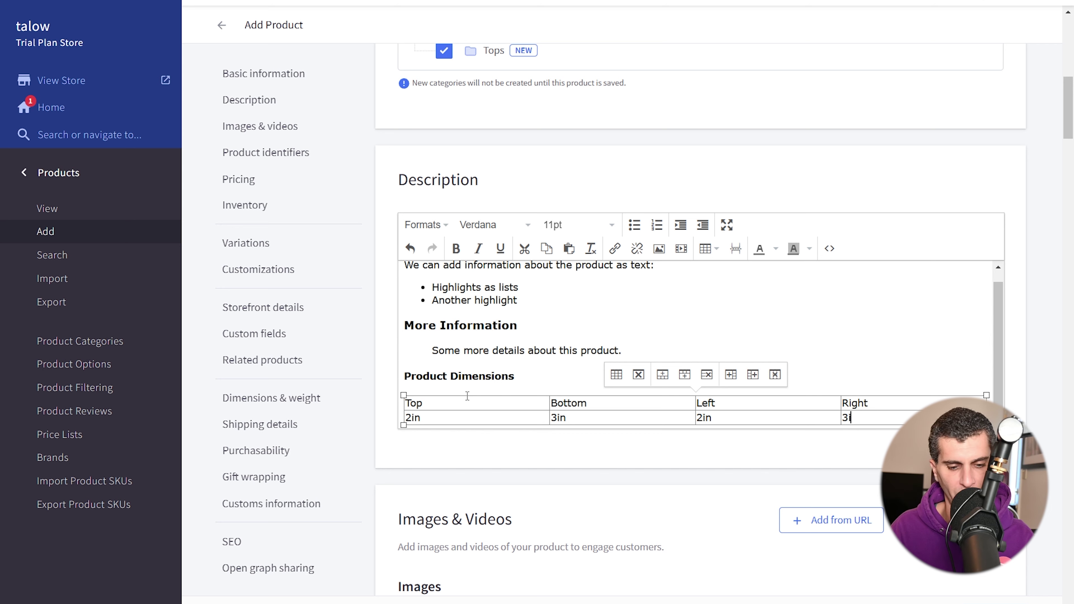
# - Upload the image icon-2x.png from the computer and insert it on the empty line below the dimensions table
pyautogui.click(496, 372)
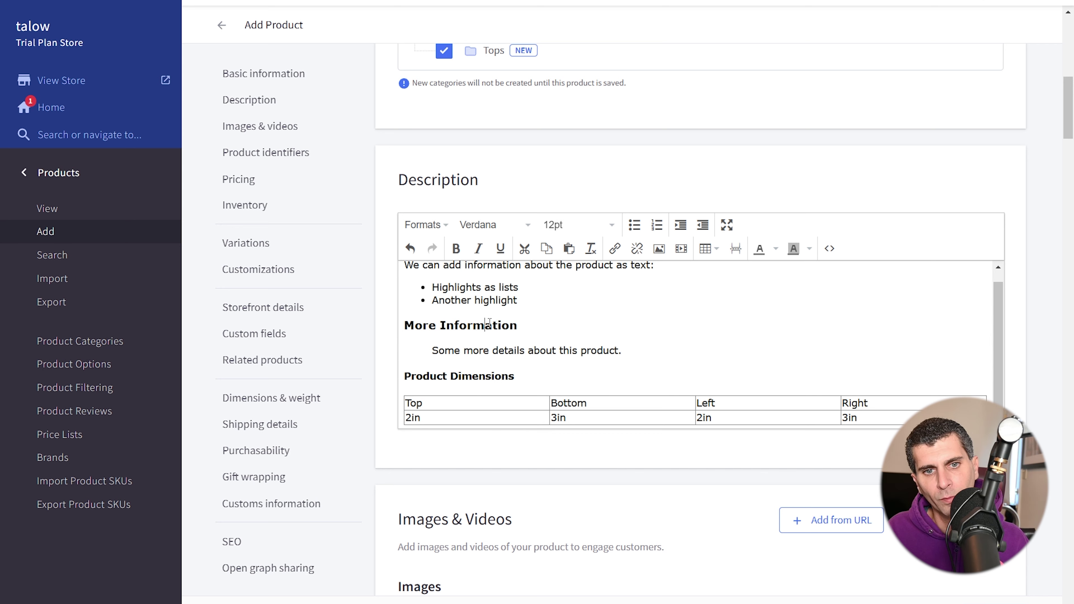
pyautogui.click(500, 375)
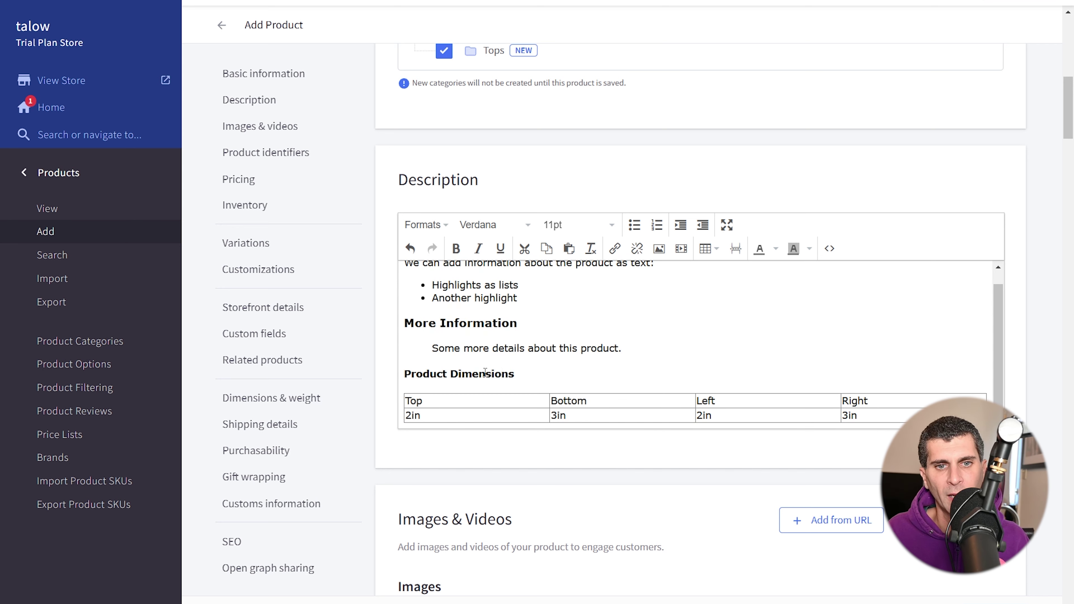
pyautogui.click(690, 375)
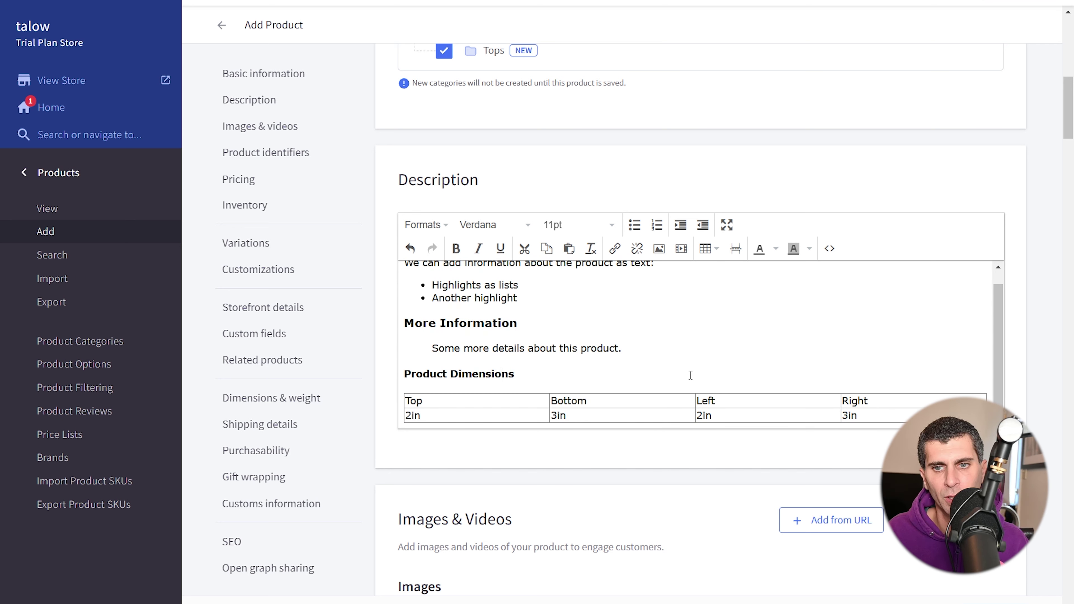
pyautogui.press('Down')
pyautogui.press('Down')
pyautogui.press('Down')
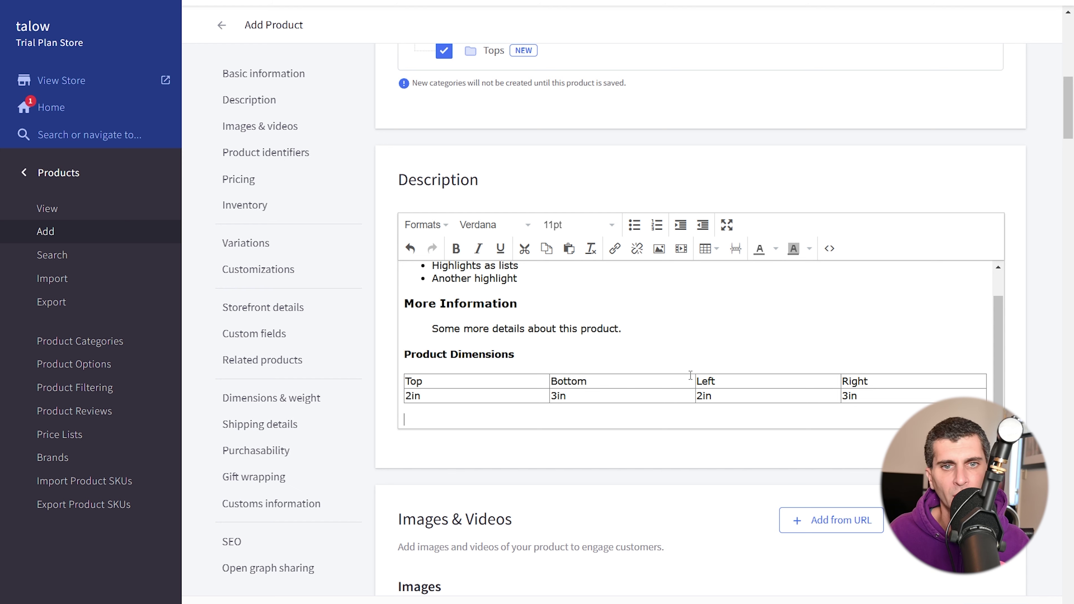
pyautogui.click(660, 250)
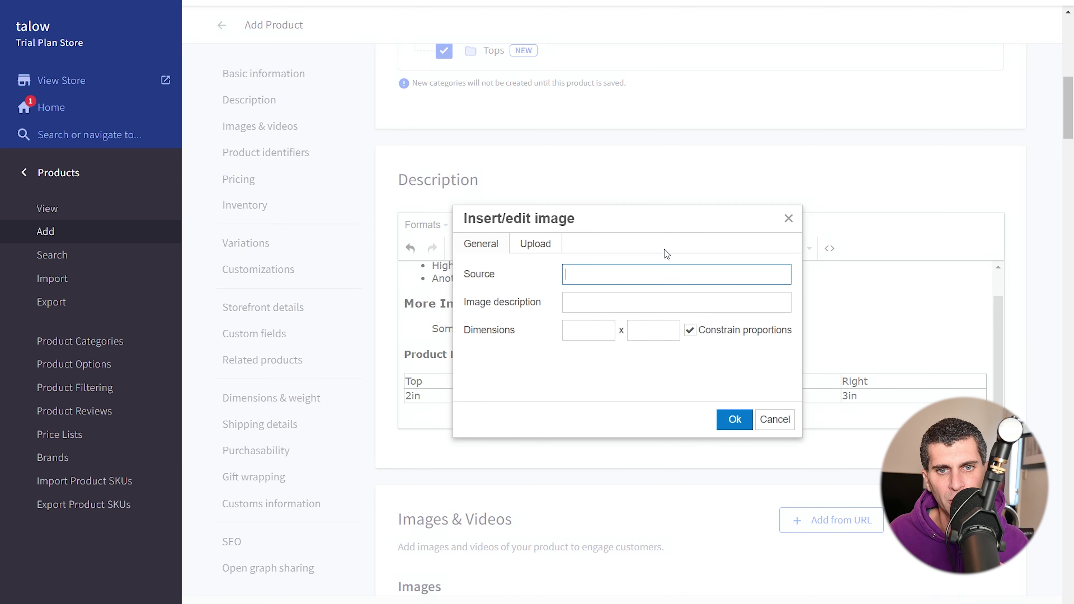
pyautogui.click(541, 248)
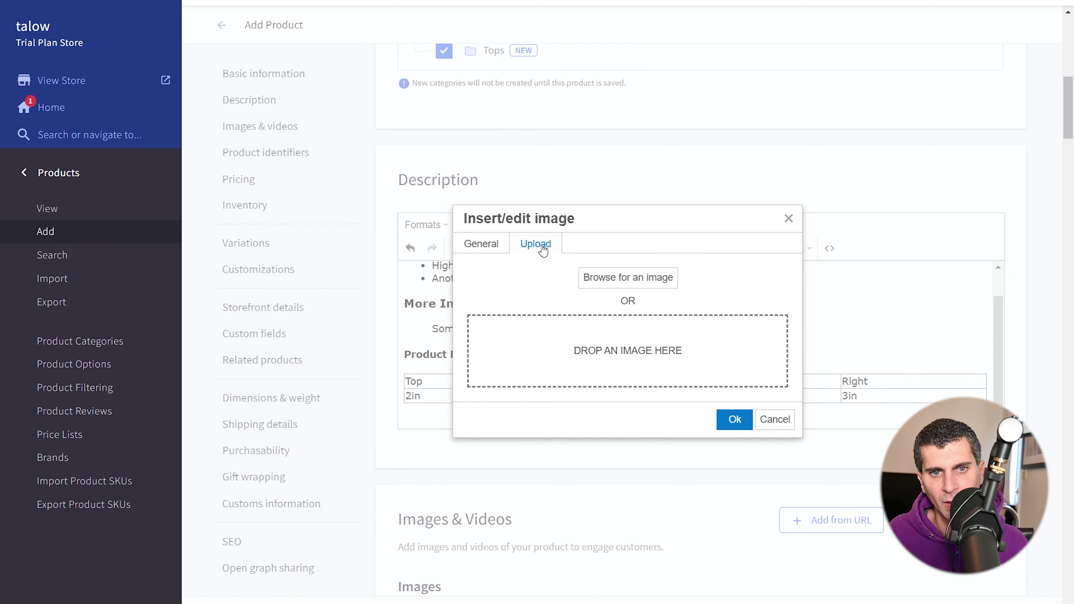
pyautogui.click(482, 246)
pyautogui.click(601, 271)
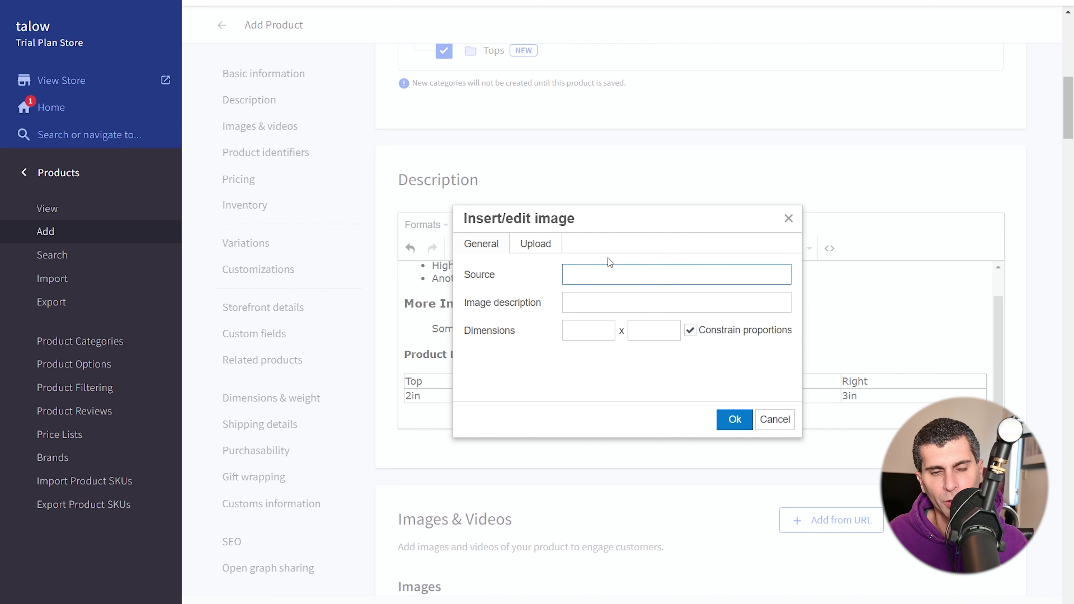
pyautogui.click(536, 247)
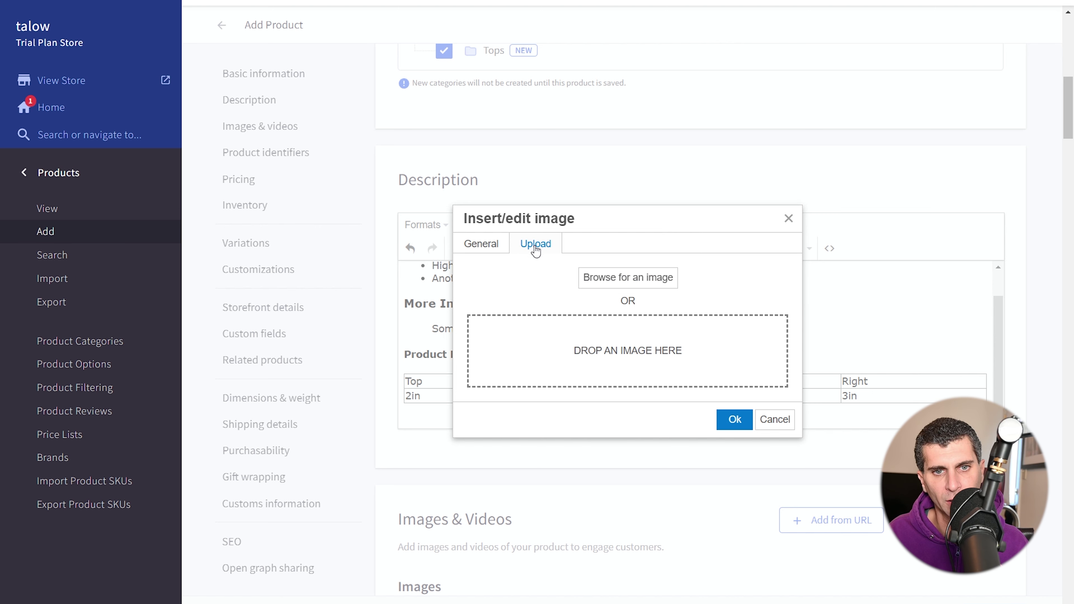
pyautogui.click(636, 286)
pyautogui.doubleClick(585, 92)
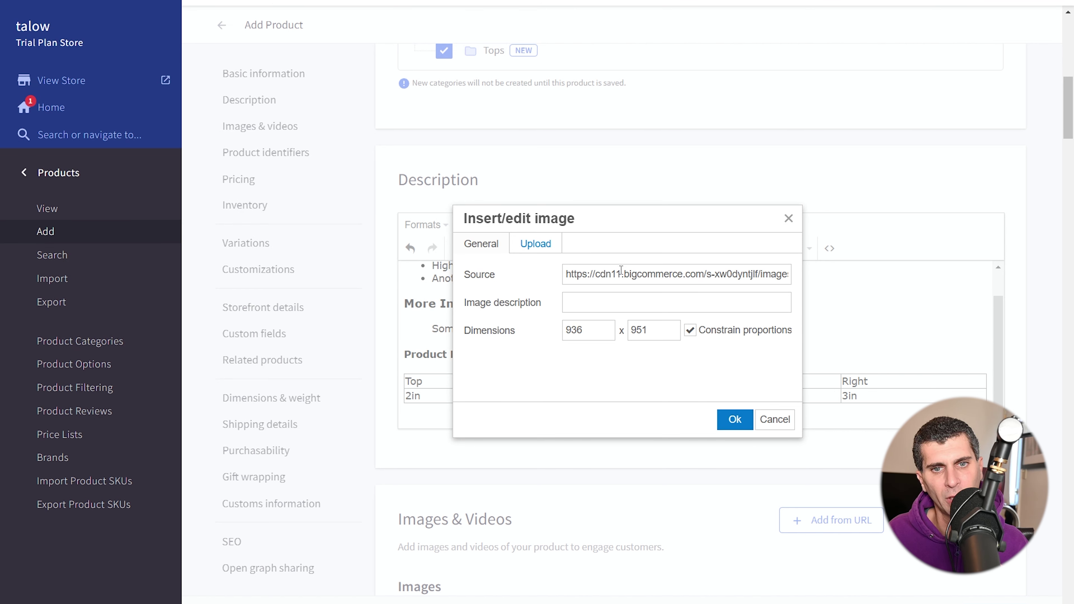
pyautogui.moveTo(601, 277); pyautogui.dragTo(785, 273)
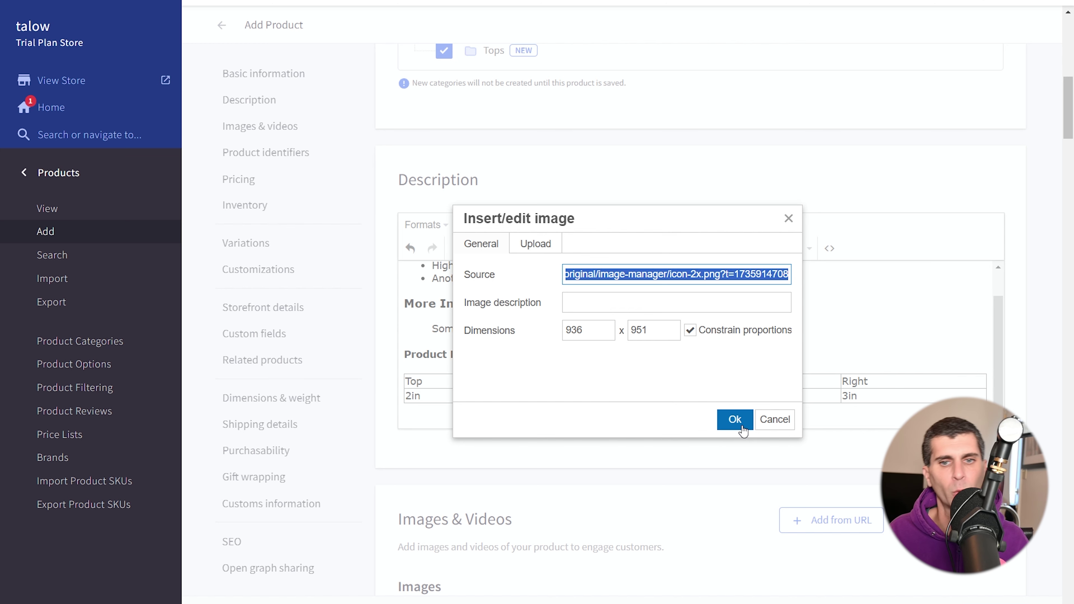
pyautogui.click(735, 420)
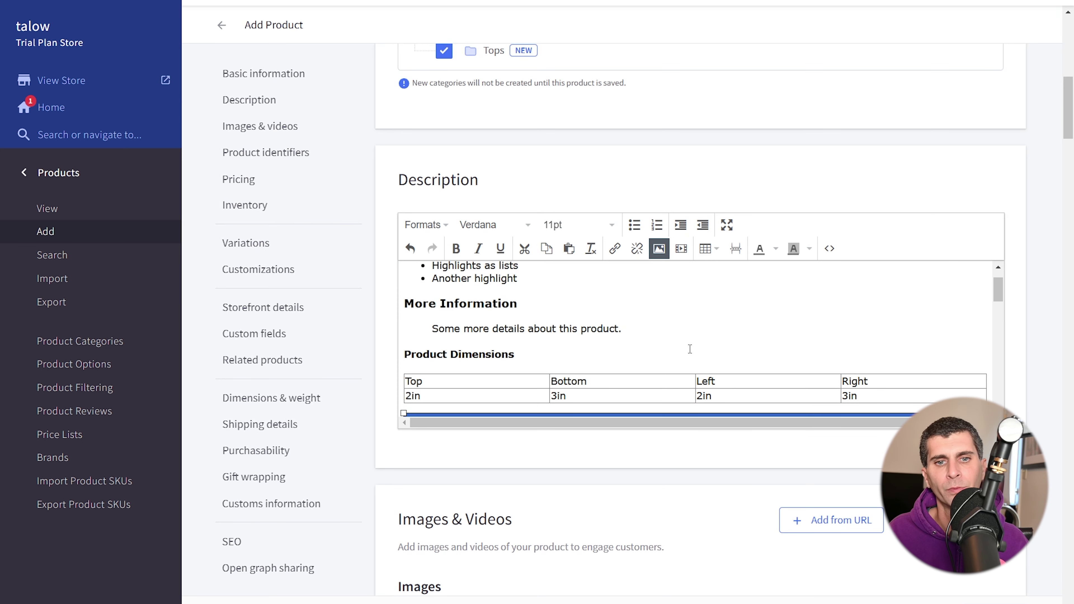
# - Scale the inserted image down proportionally to about a third of the dimensions table's width
pyautogui.scroll(-5, 688, 351)
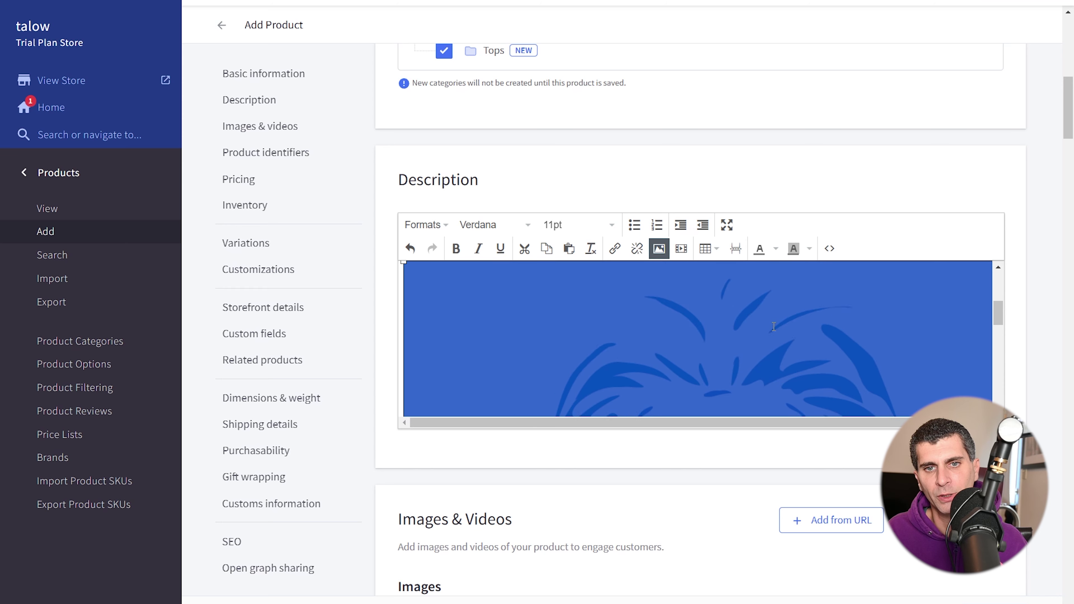
pyautogui.scroll(5, 825, 351)
pyautogui.scroll(-5, 776, 351)
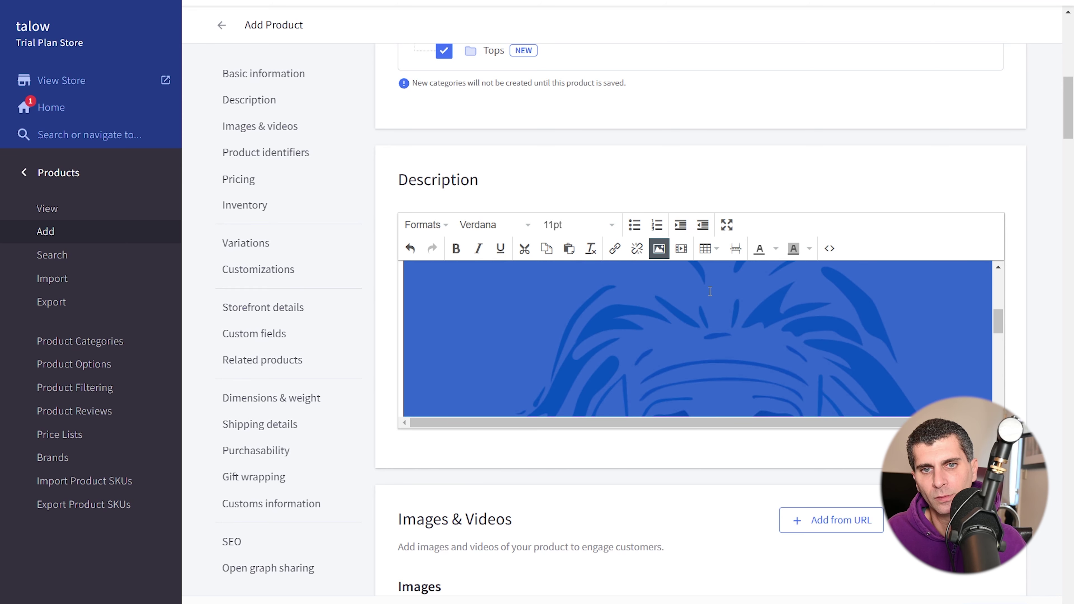
pyautogui.scroll(-10, 710, 291)
pyautogui.scroll(7, 710, 316)
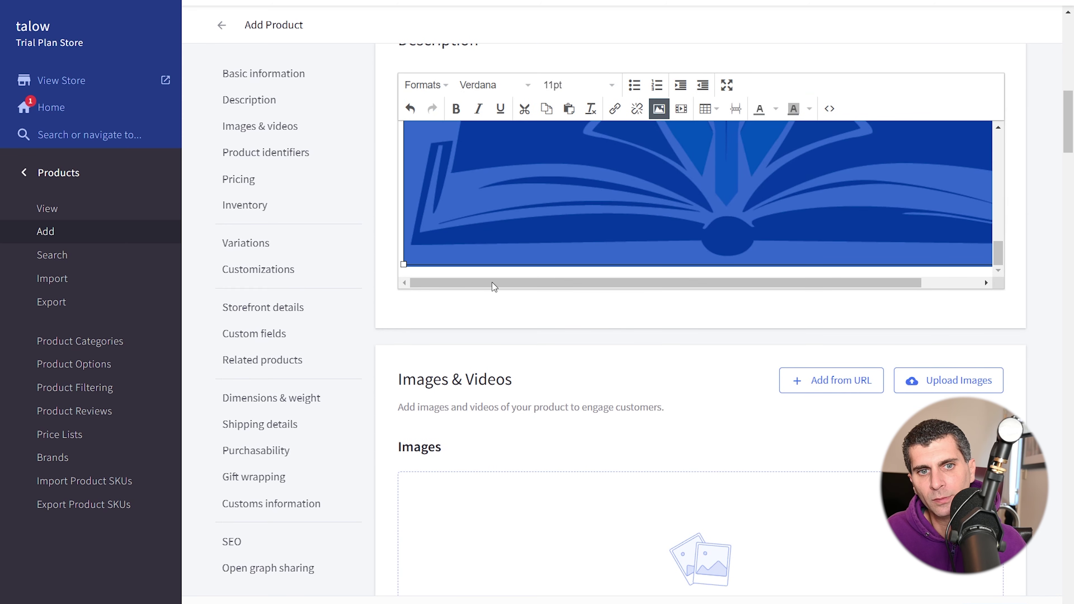
pyautogui.moveTo(403, 264); pyautogui.dragTo(656, 100)
pyautogui.scroll(2, 627, 191)
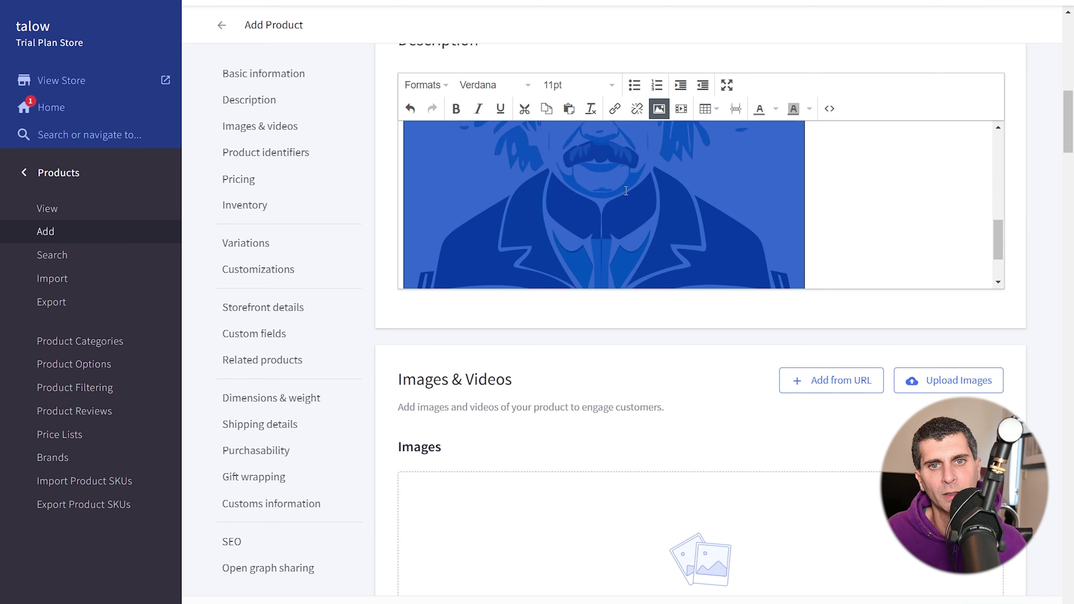
pyautogui.scroll(-3, 626, 191)
pyautogui.moveTo(806, 274); pyautogui.dragTo(620, 158)
pyautogui.scroll(3, 620, 158)
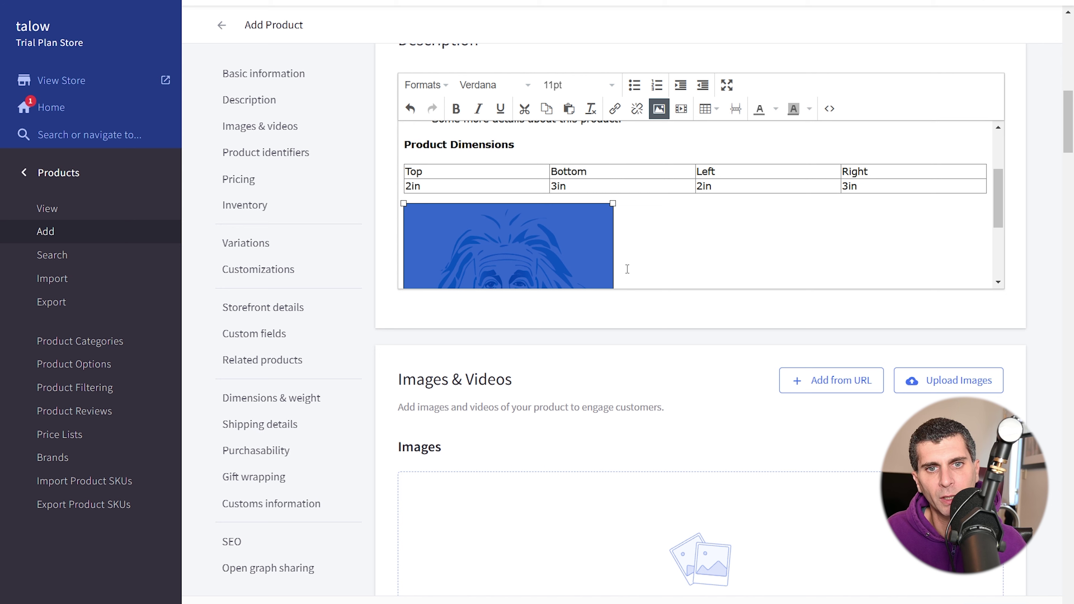
# - Add an empty line below the inserted image at the end of the product description
pyautogui.click(854, 265)
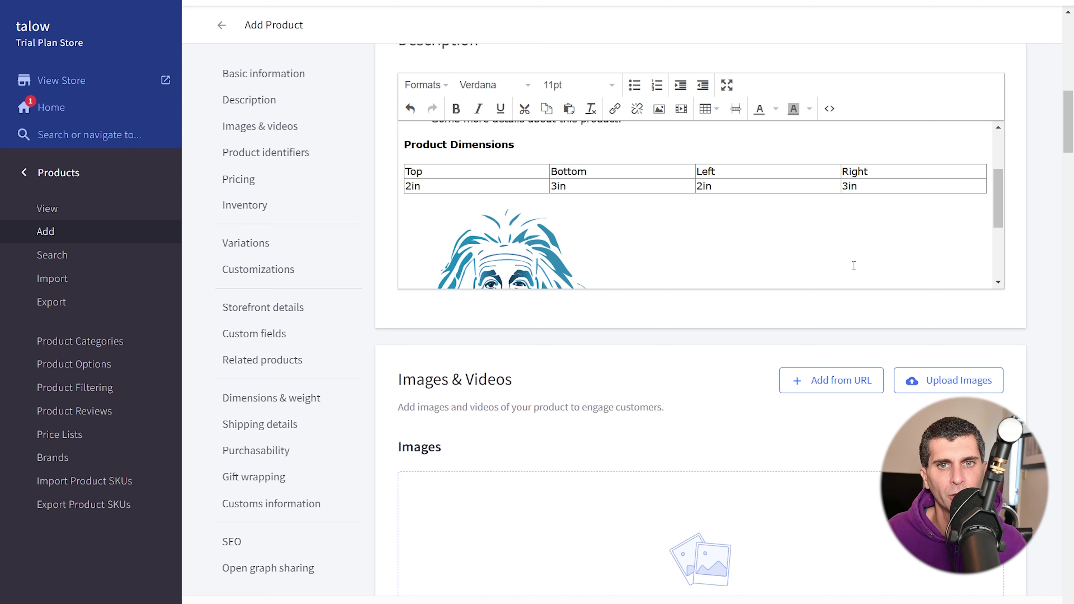
pyautogui.press('Return')
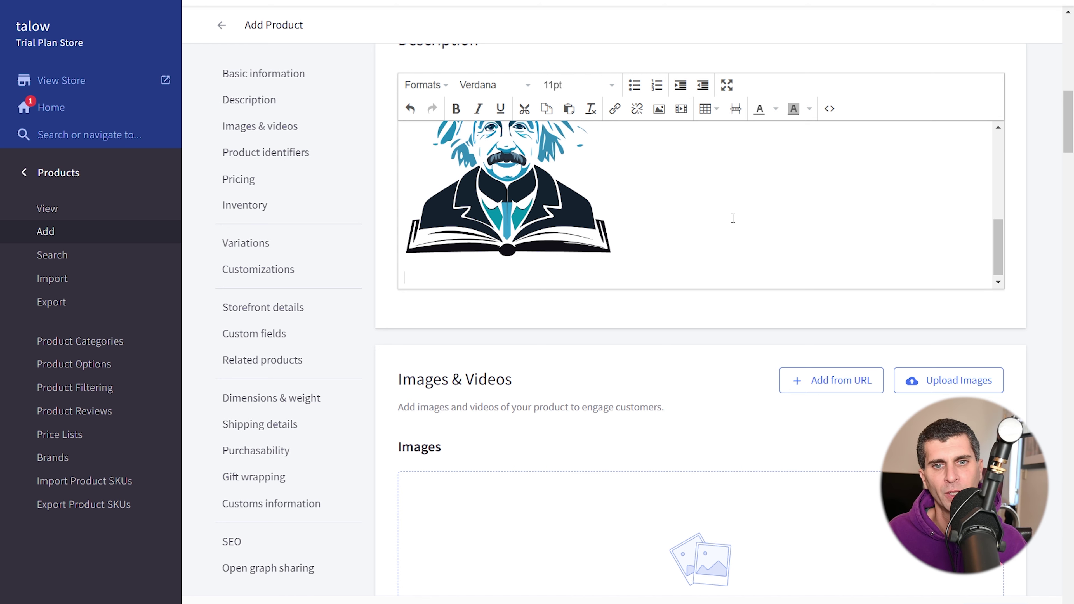
pyautogui.scroll(-1, 727, 221)
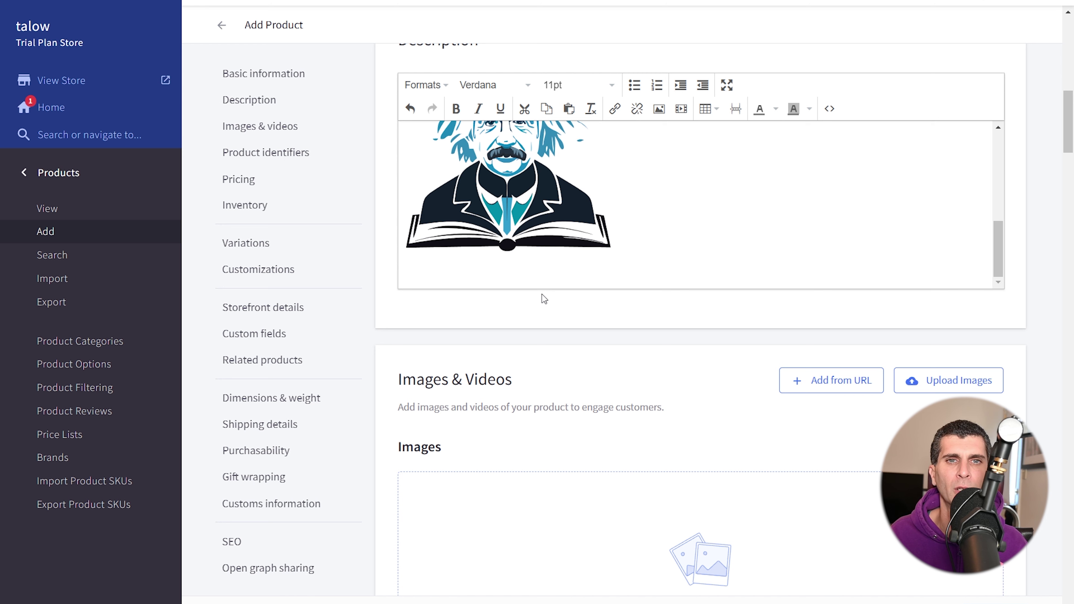
# - Upload the shirt picture from the Downloads folder as a product image
pyautogui.scroll(-5, 543, 294)
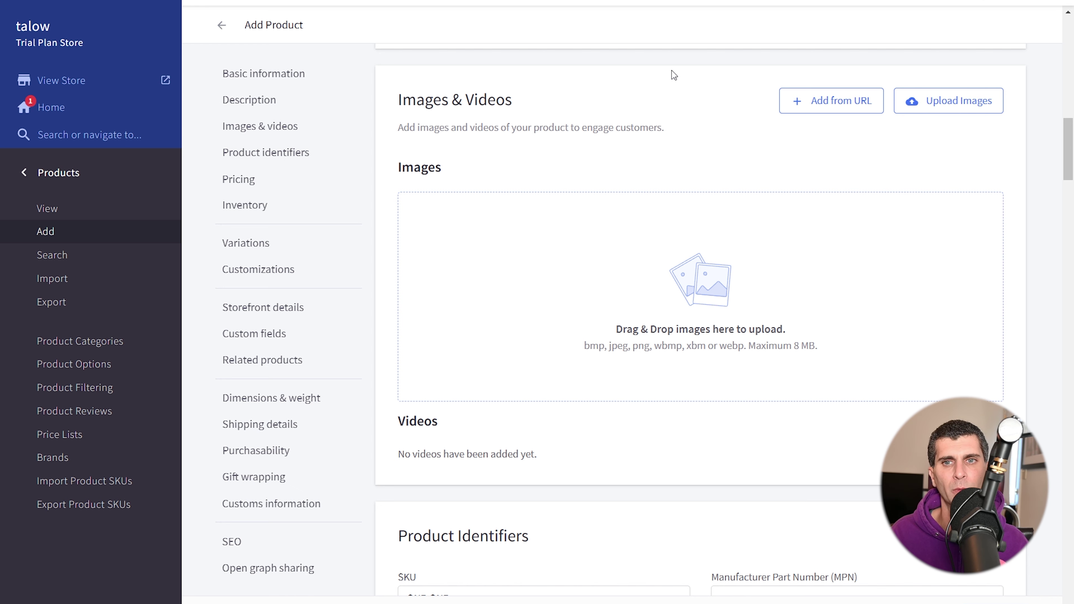
pyautogui.click(975, 109)
pyautogui.click(97, 155)
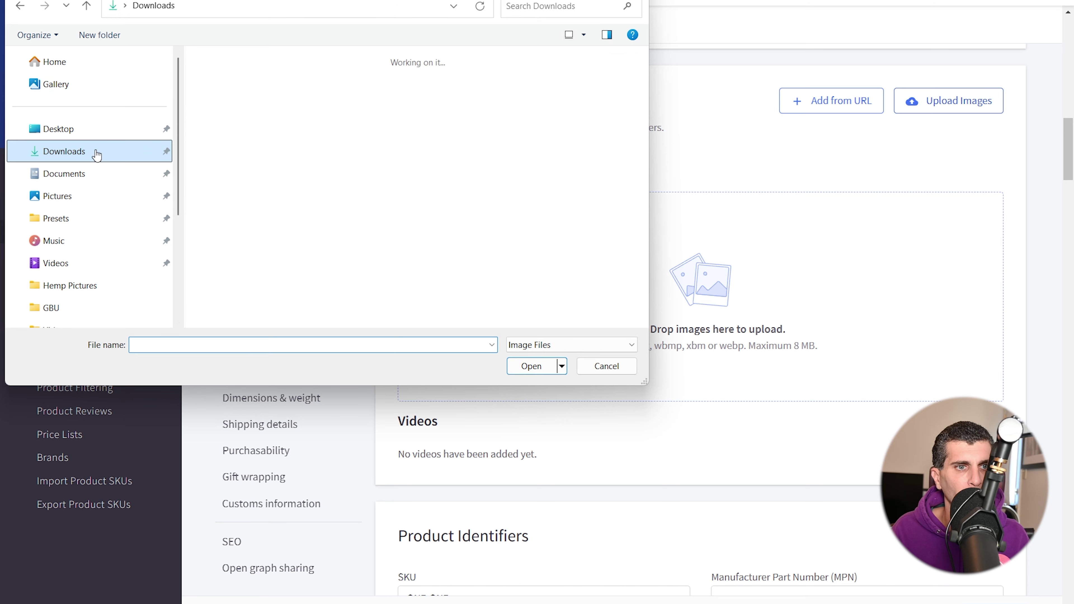
pyautogui.doubleClick(235, 115)
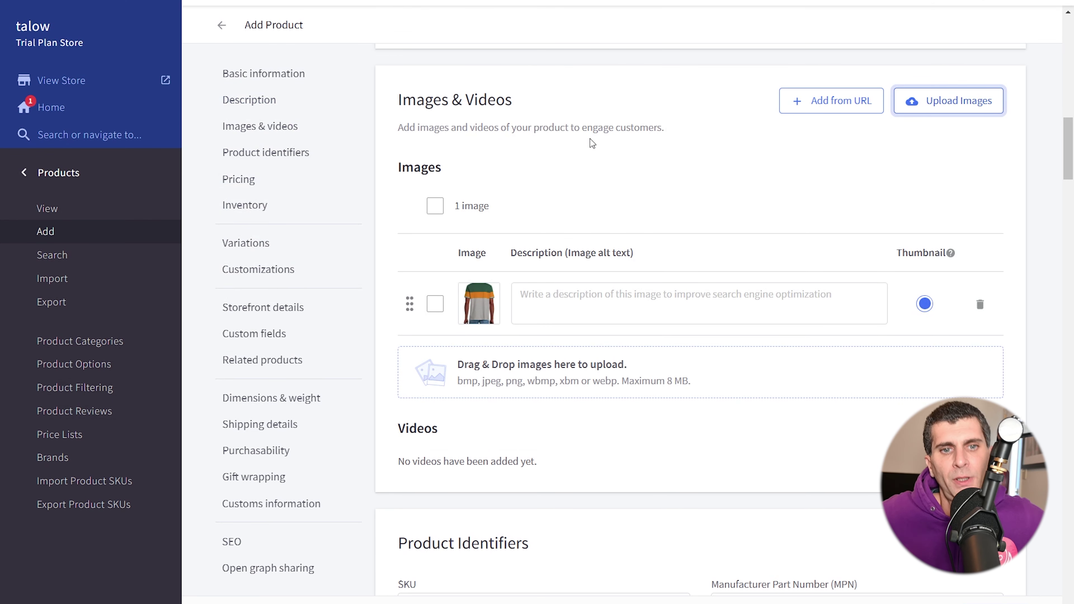
# - Give the uploaded shirt image the alt text "a great shirt in 3 colors" and add a second shirt image
pyautogui.click(637, 291)
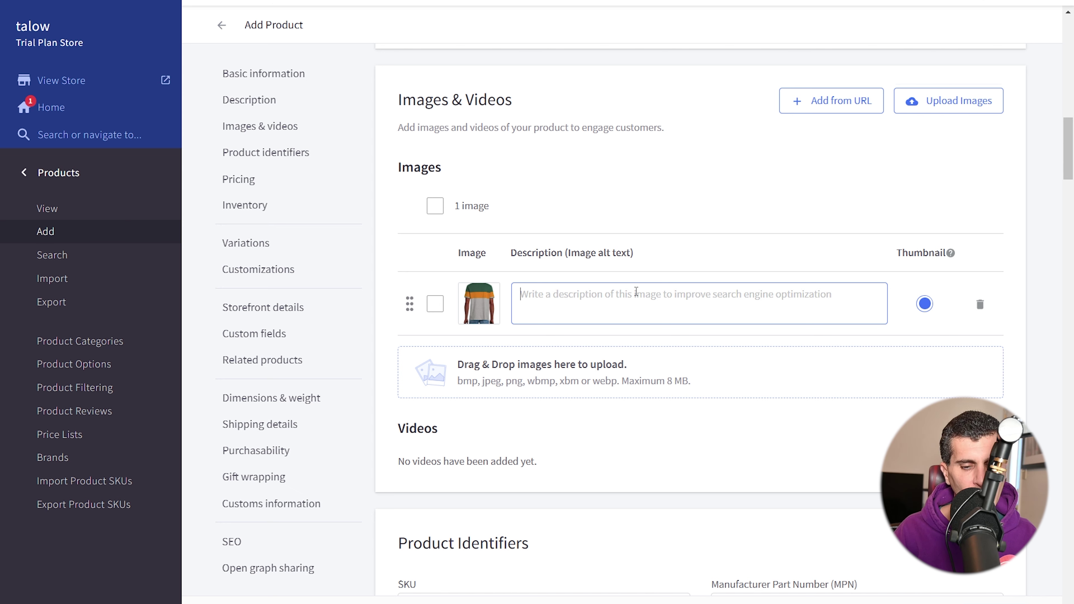
pyautogui.write('a great sh')
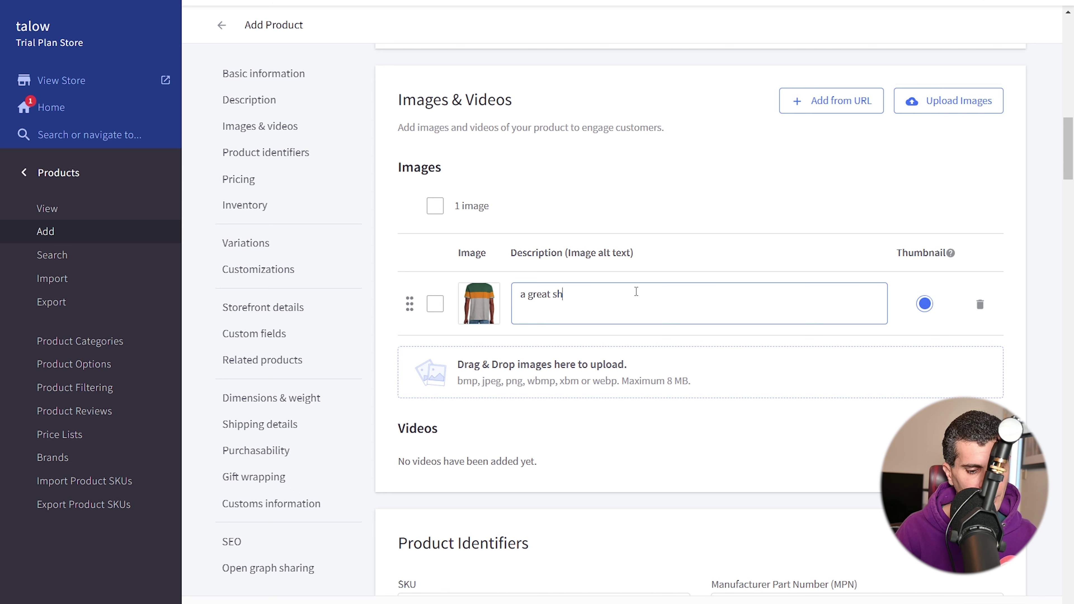
pyautogui.write('irt in 3 col')
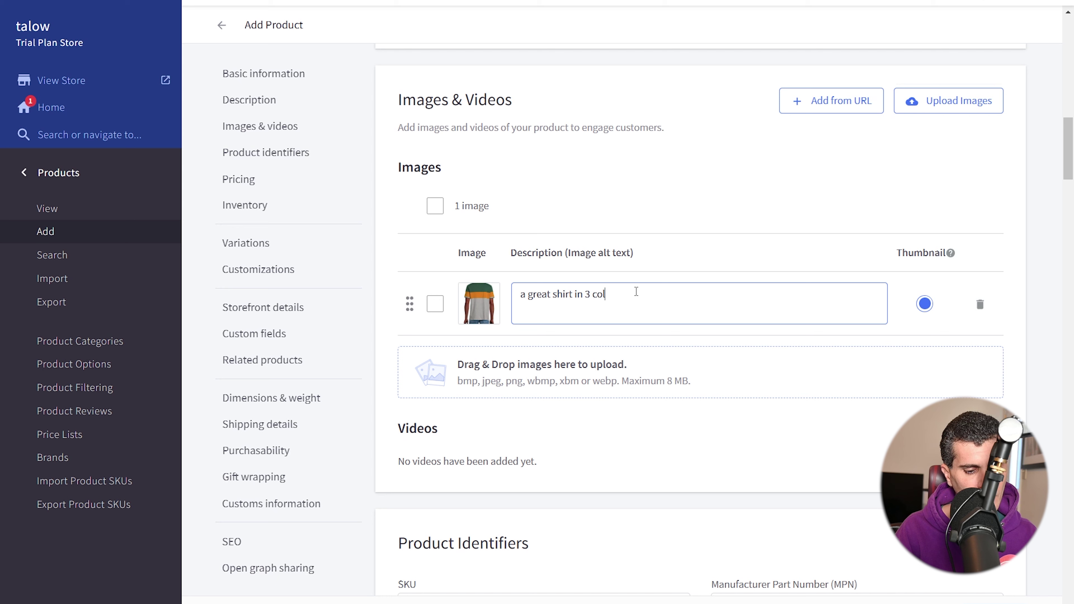
pyautogui.write('ors')
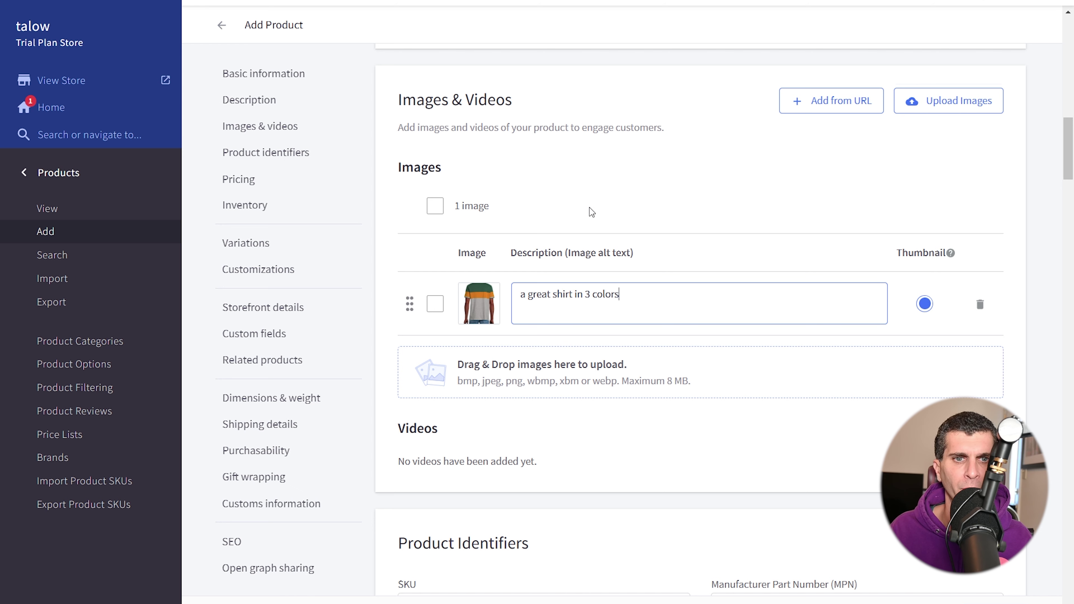
pyautogui.scroll(-3, 695, 178)
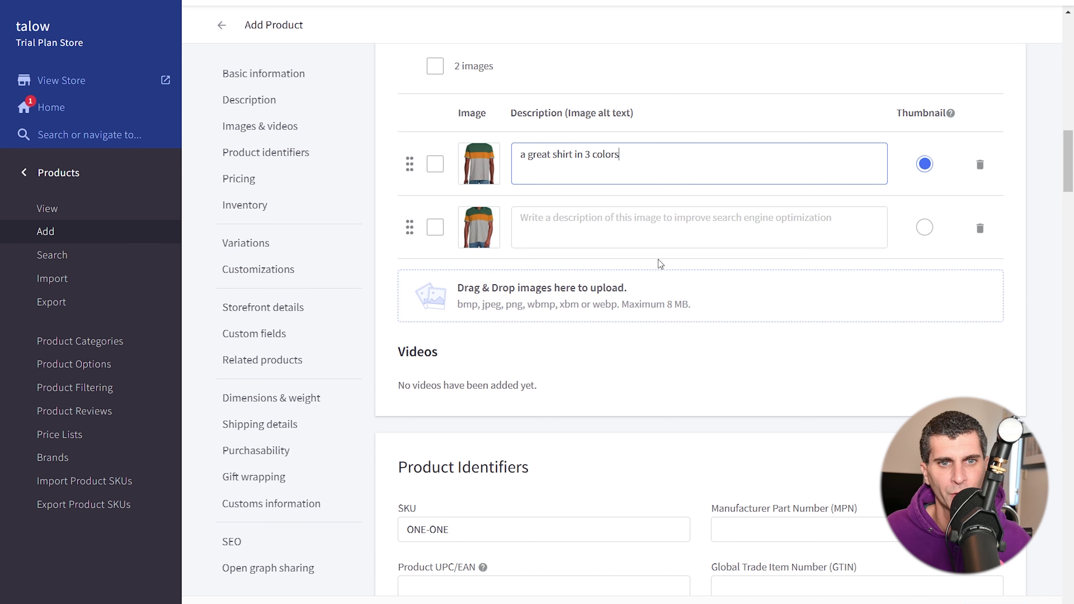
# - Check the form for adding an image or YouTube video from a URL and close it without adding anything
pyautogui.scroll(3, 658, 260)
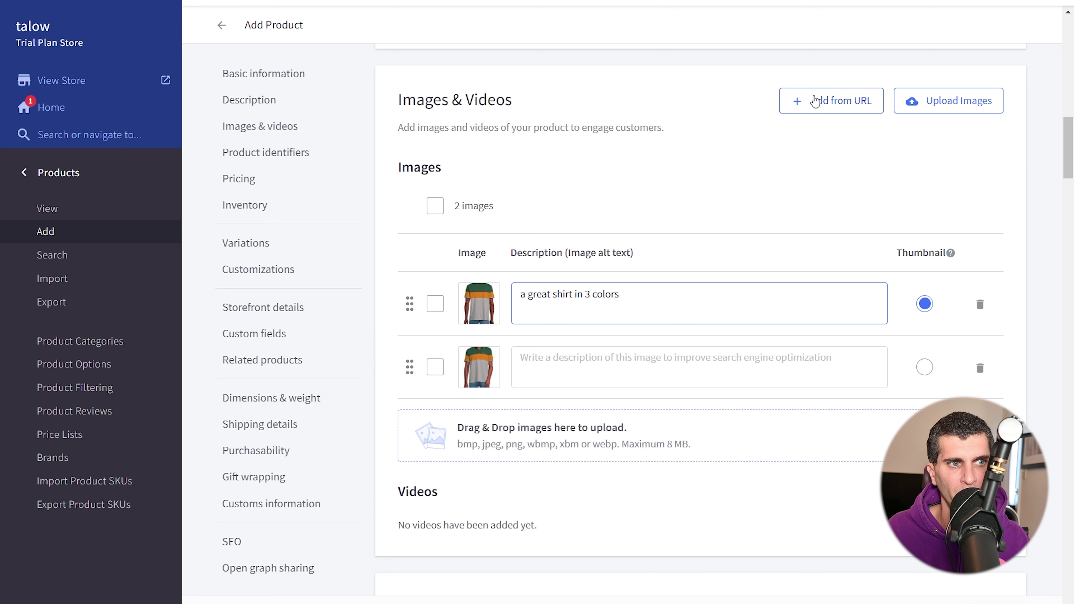
pyautogui.scroll(-5, 723, 218)
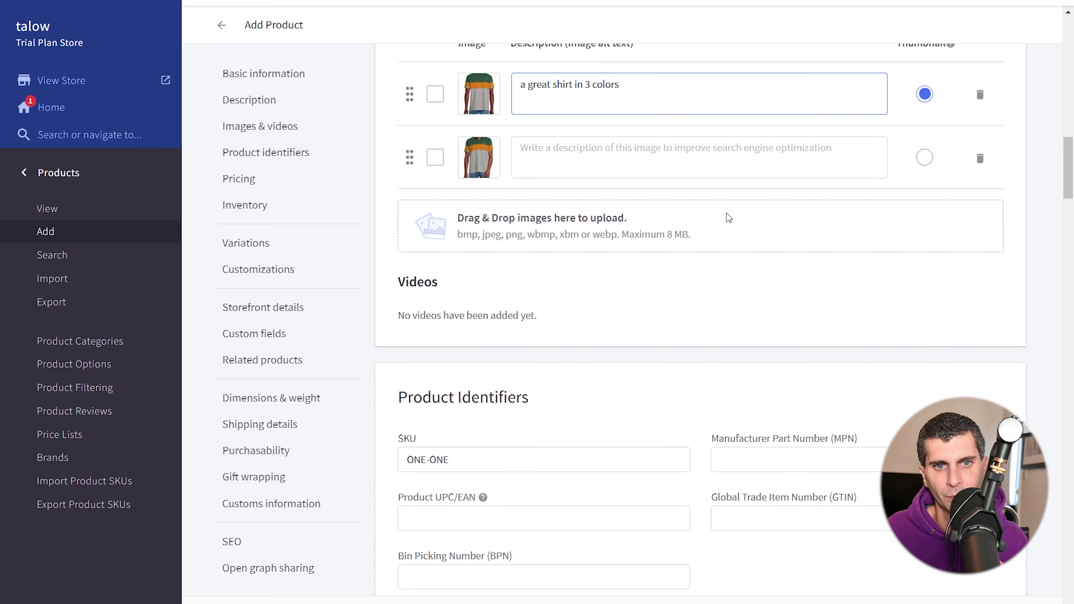
pyautogui.scroll(8, 871, 103)
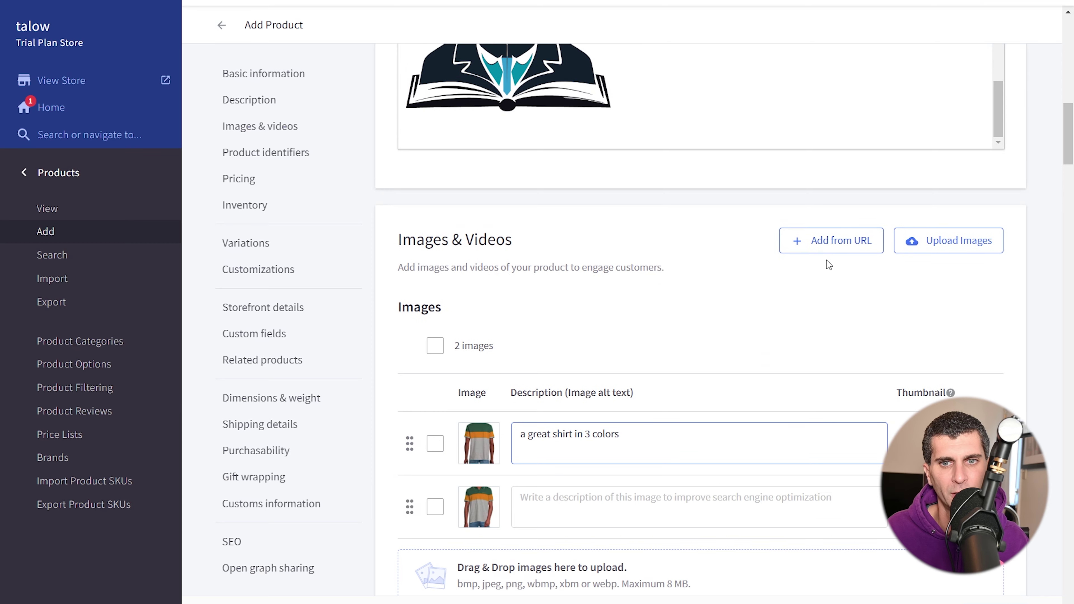
pyautogui.click(825, 247)
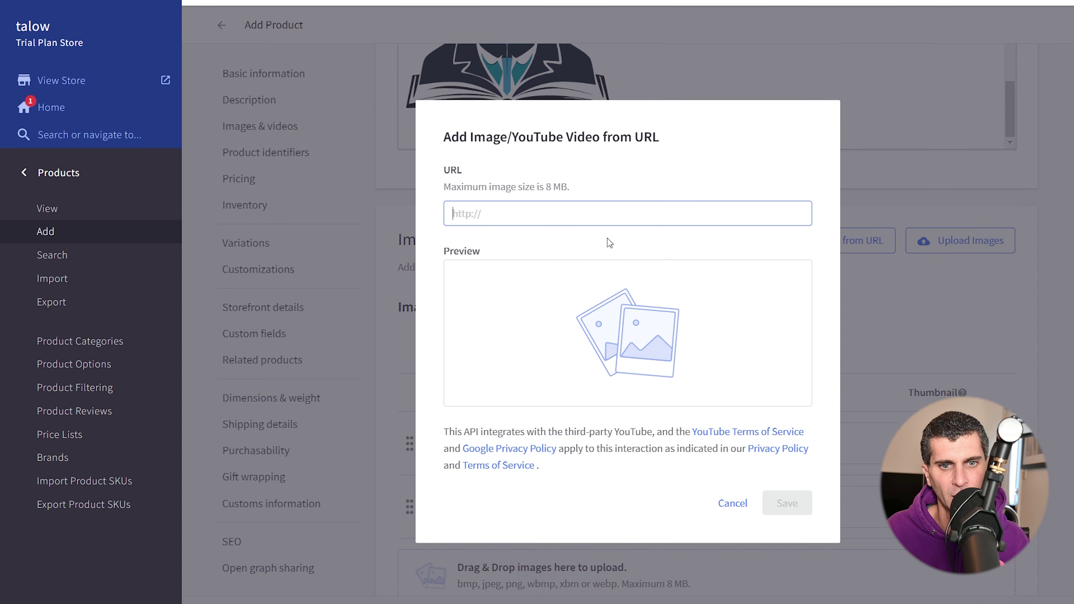
pyautogui.click(738, 503)
pyautogui.scroll(-8, 648, 205)
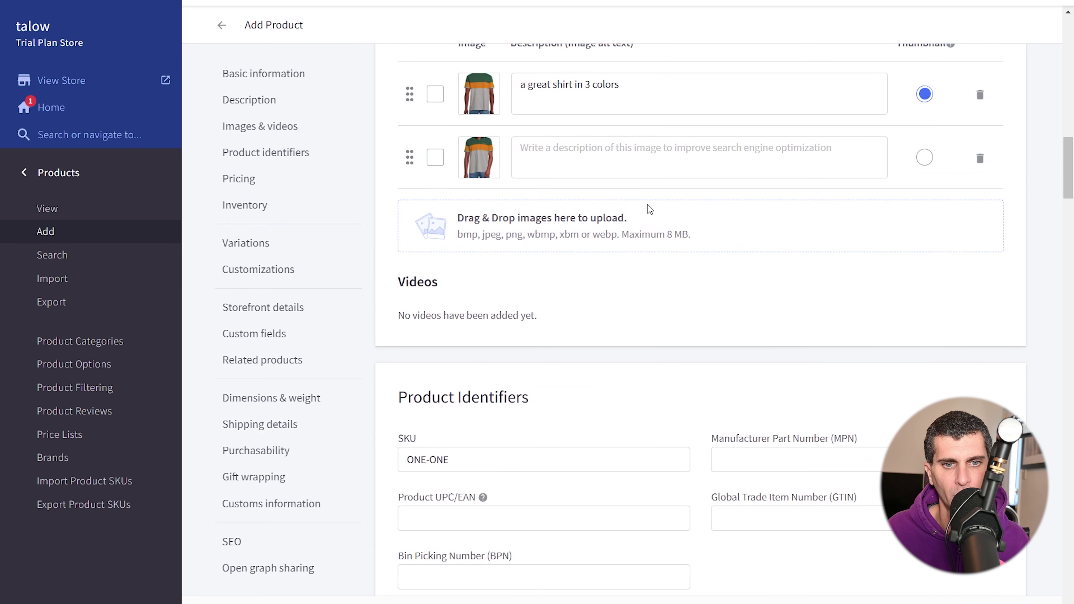
pyautogui.scroll(-4, 648, 204)
pyautogui.scroll(-3, 648, 203)
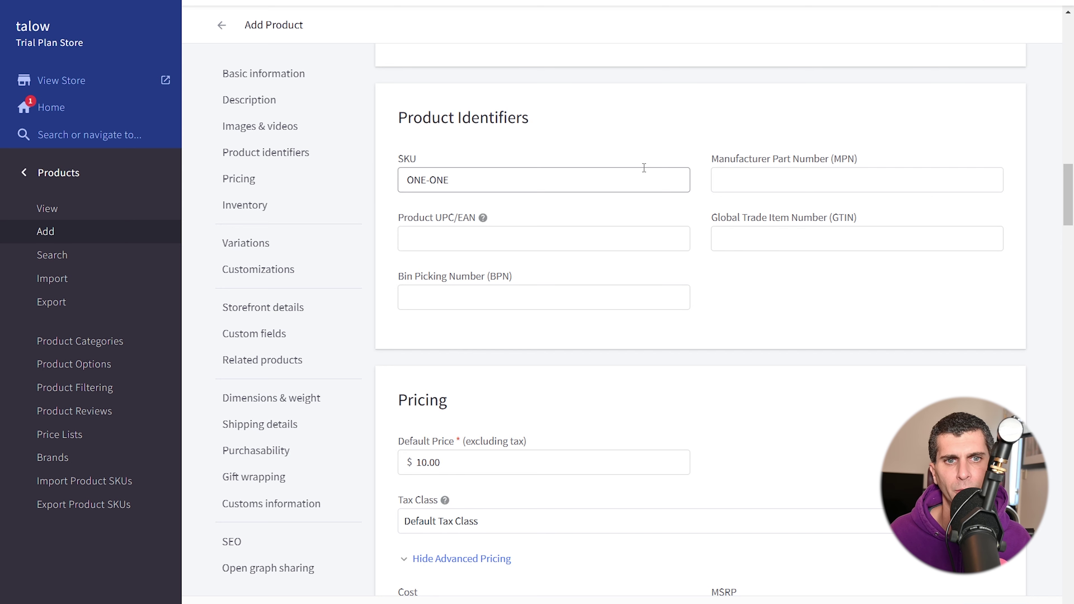
pyautogui.click(611, 176)
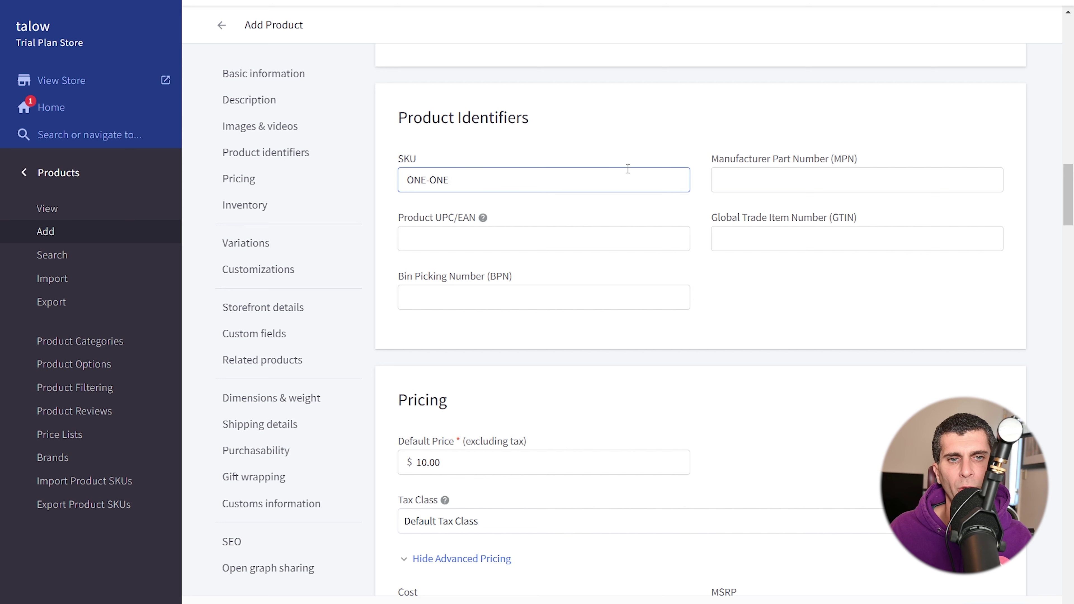
pyautogui.press('Tab')
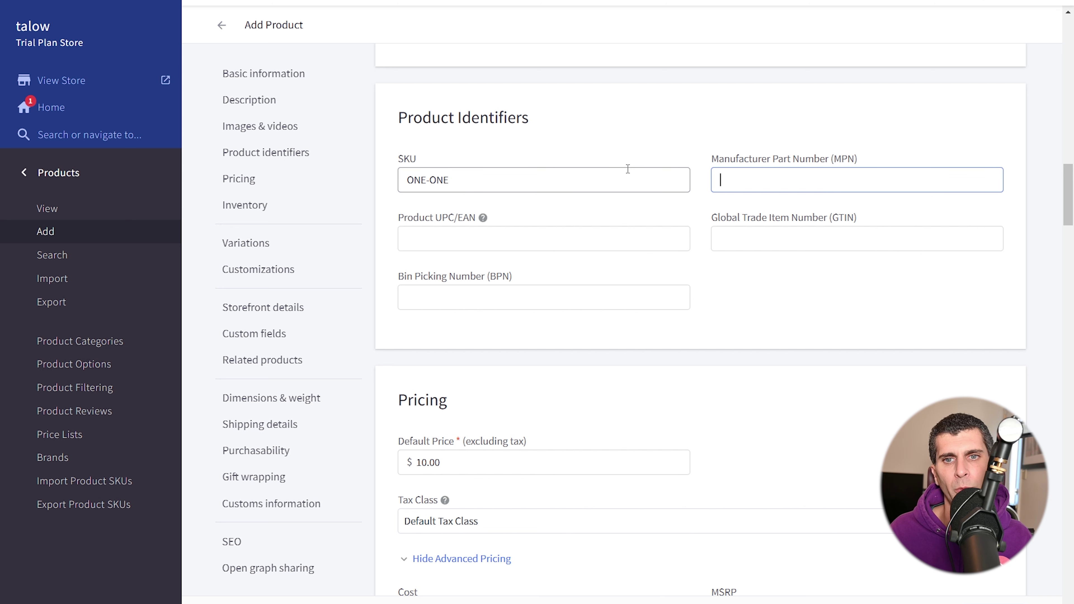
pyautogui.write('12354THG')
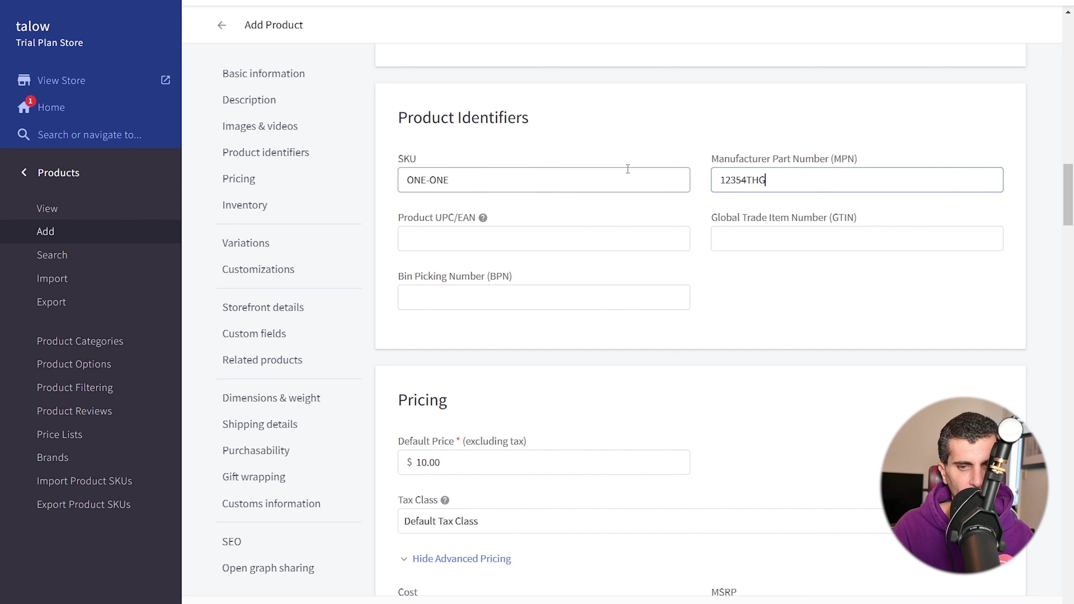
pyautogui.click(581, 234)
pyautogui.write('1365487961')
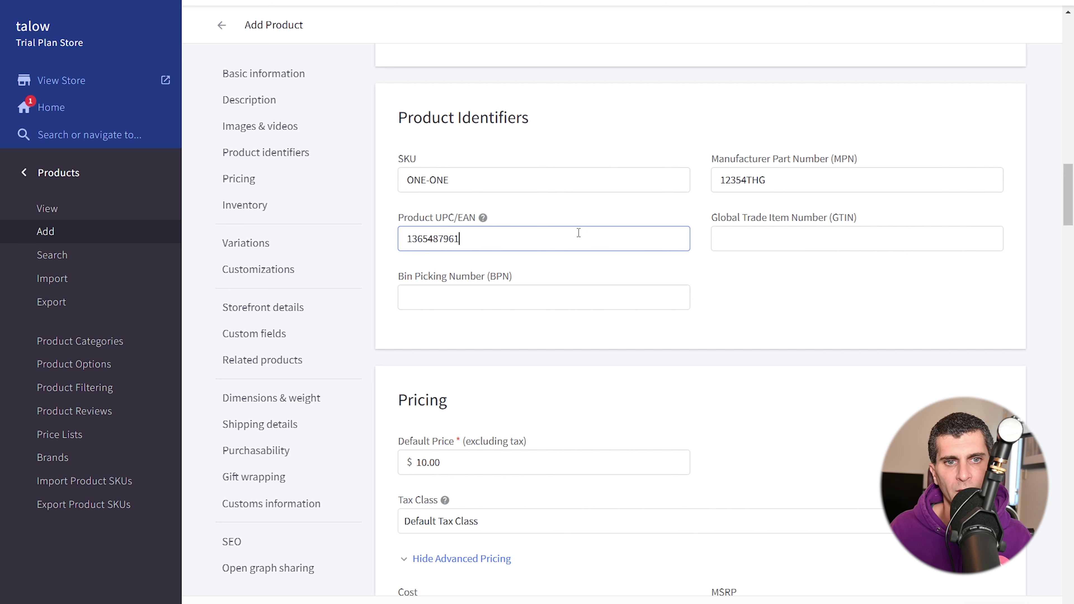
pyautogui.click(802, 239)
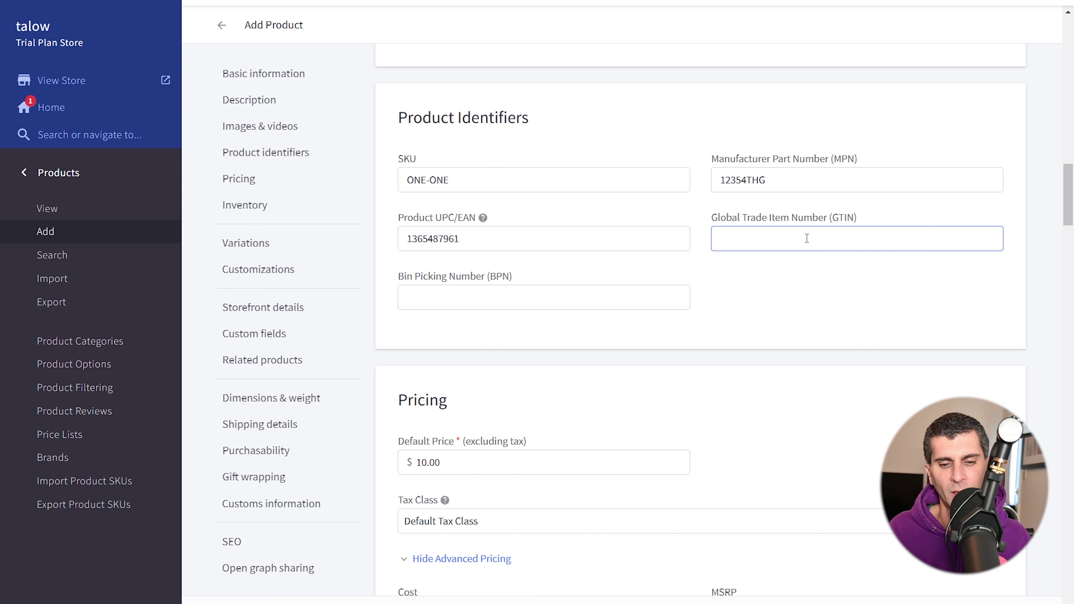
pyautogui.write('796543321')
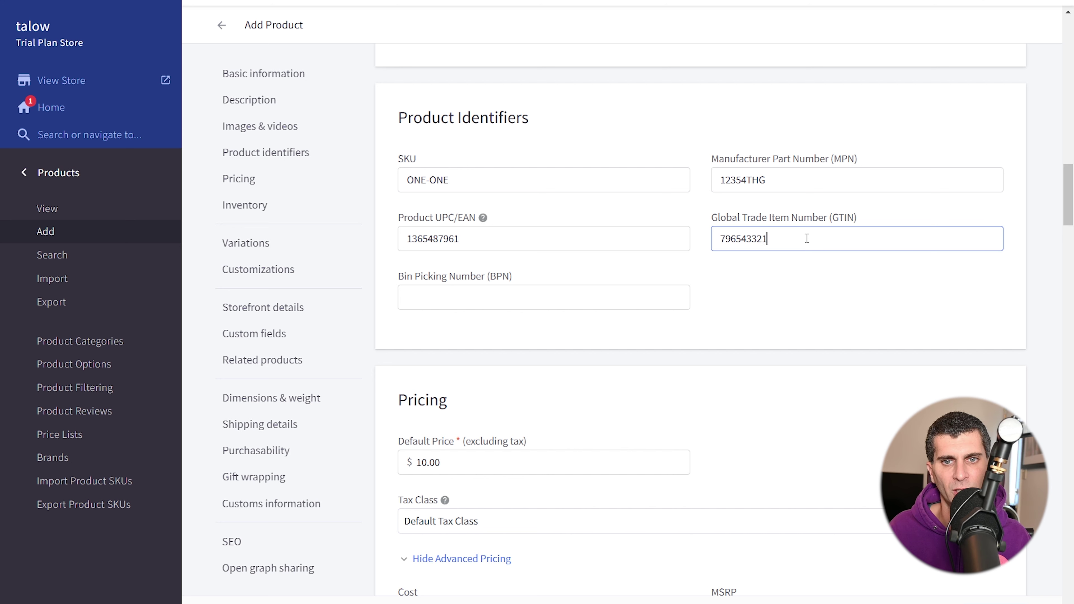
pyautogui.write('89001')
pyautogui.press('Tab')
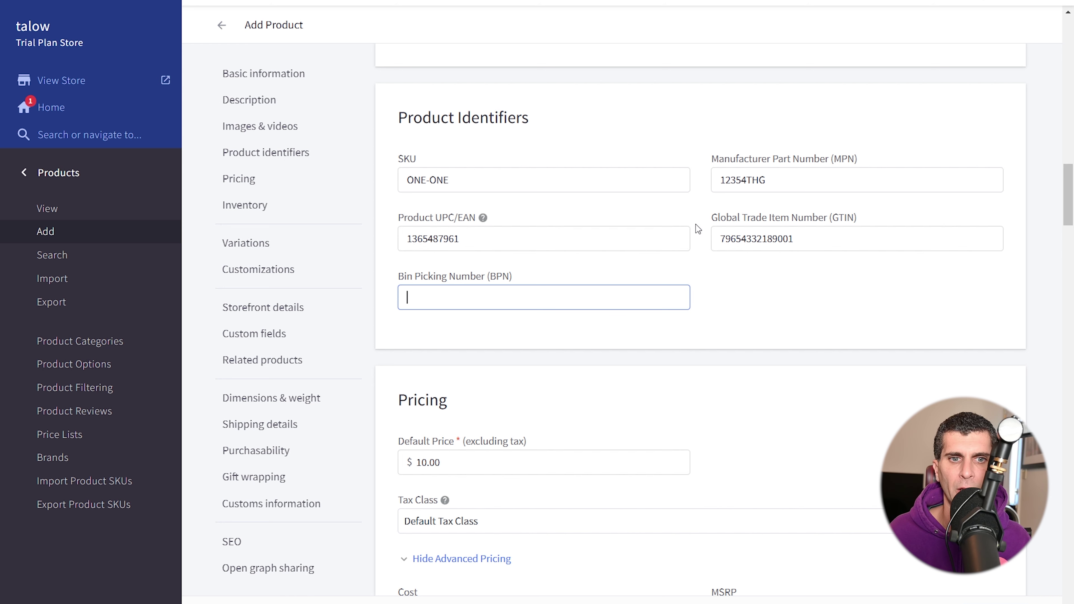
pyautogui.write('85')
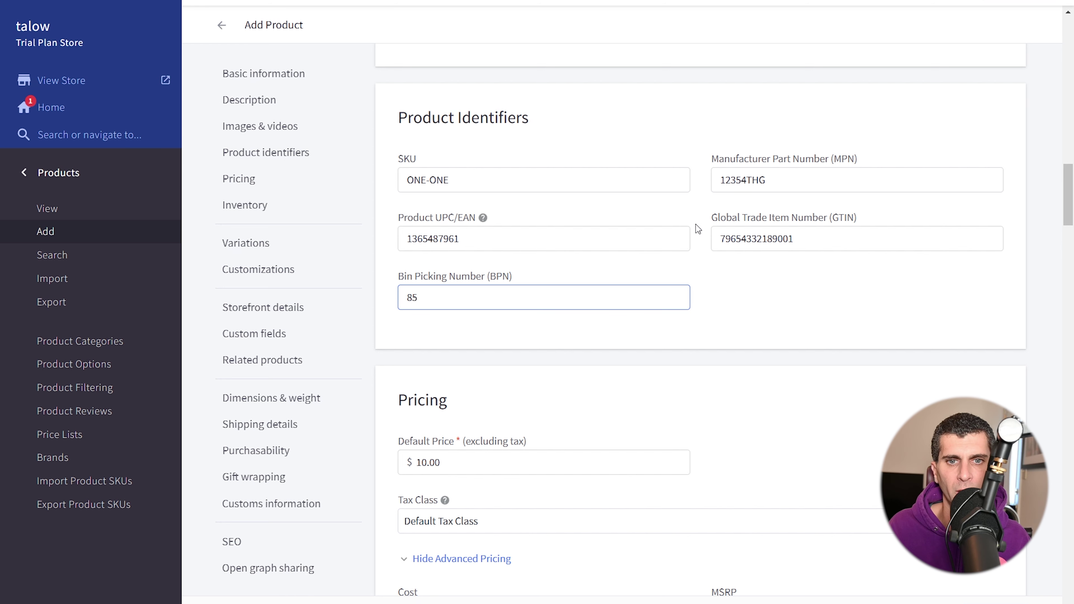
# - Review the product identifiers, the default, cost, MSRP and sale prices, the tax class and the tax configuration
pyautogui.scroll(-5, 696, 225)
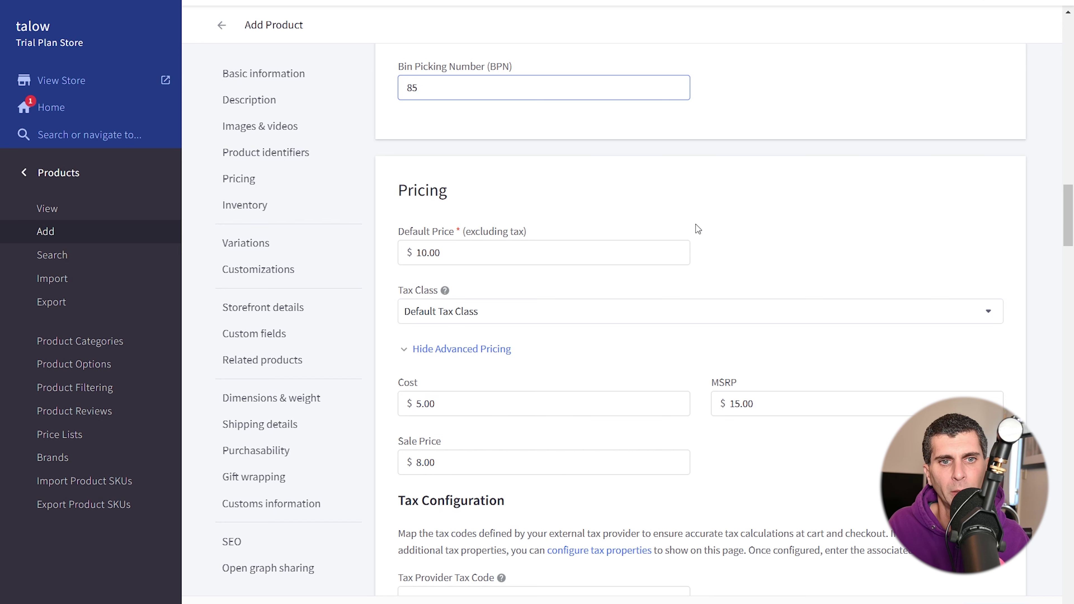
pyautogui.scroll(3, 703, 210)
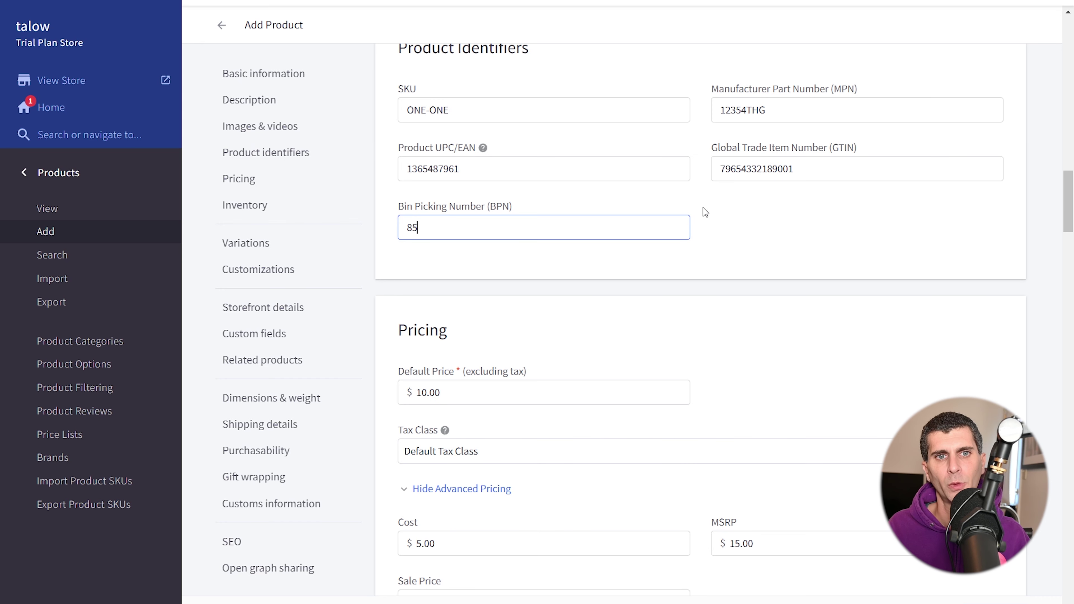
pyautogui.scroll(2, 704, 210)
pyautogui.scroll(-7, 703, 207)
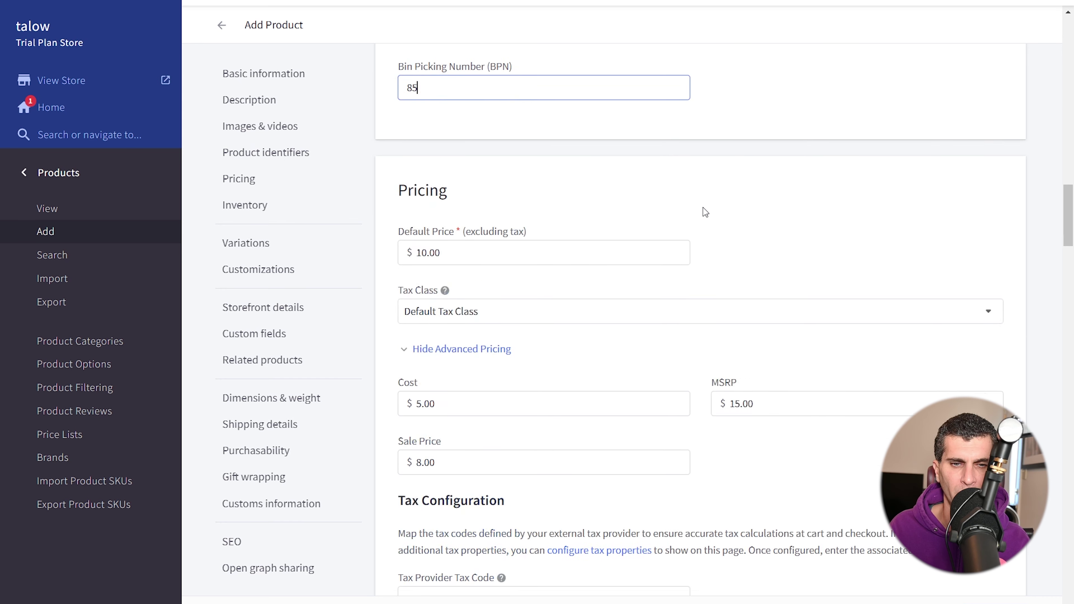
pyautogui.scroll(-3, 693, 207)
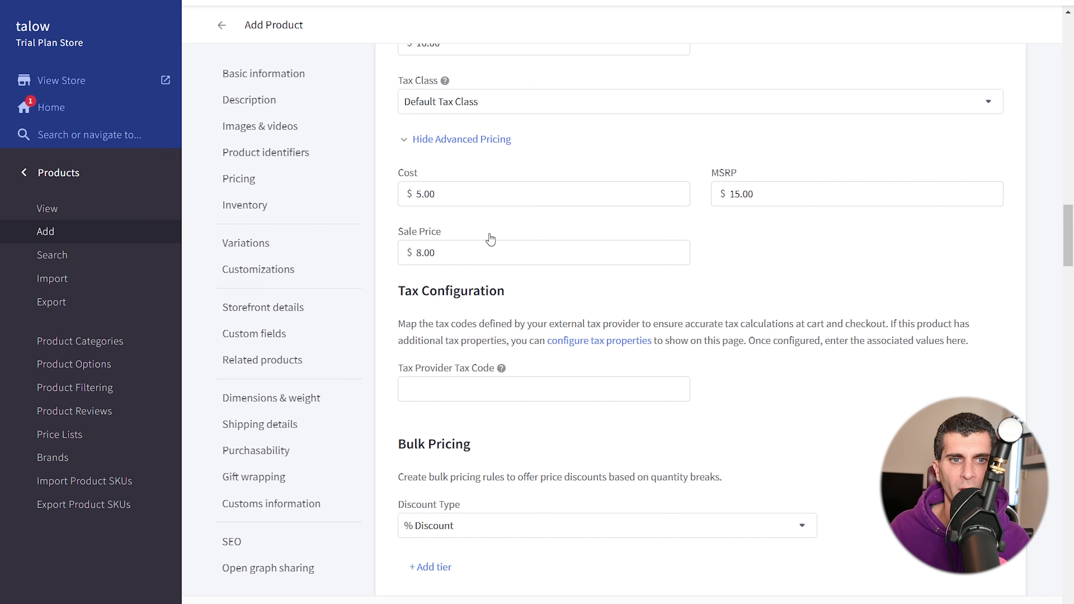
pyautogui.scroll(3, 640, 123)
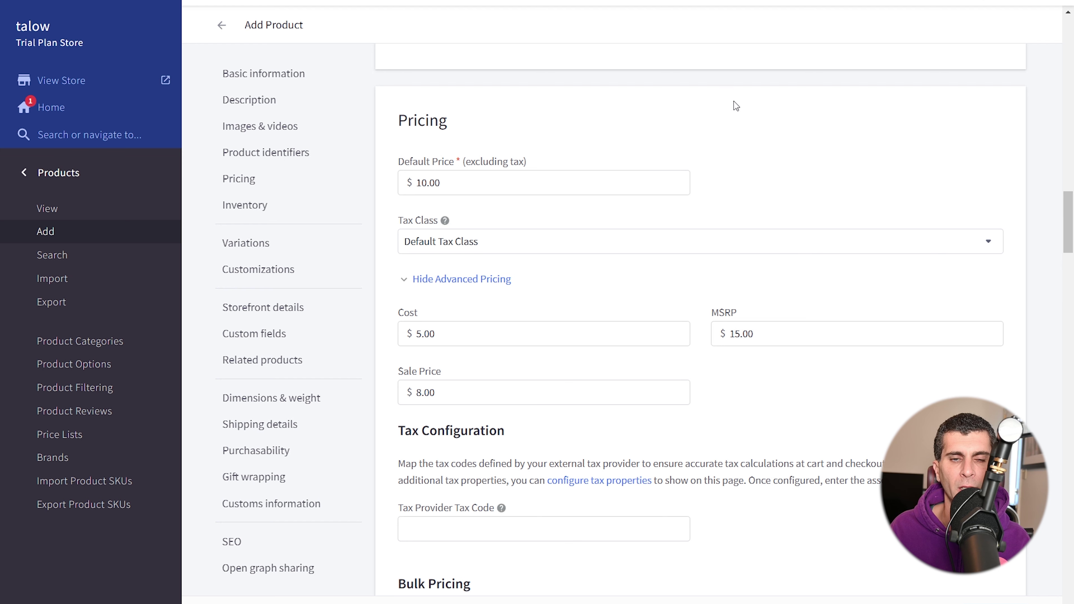
pyautogui.scroll(-2, 739, 112)
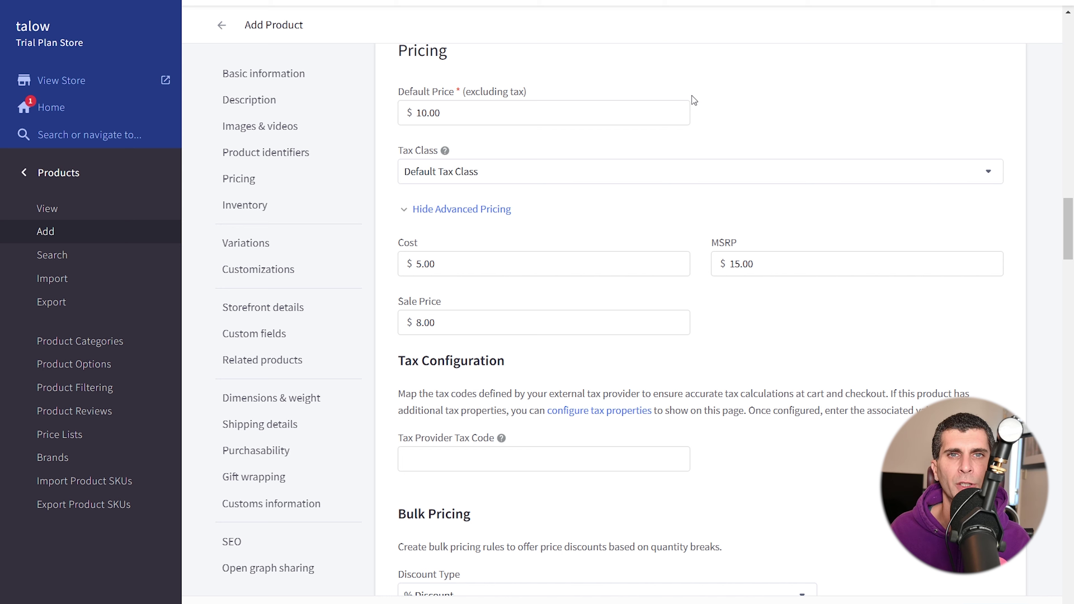
pyautogui.scroll(-5, 691, 96)
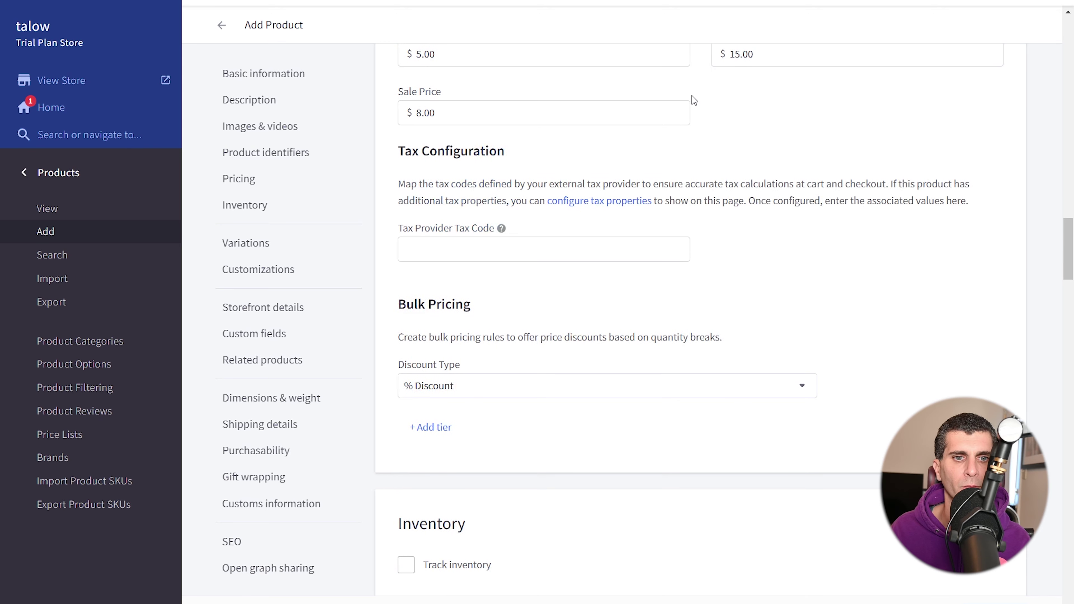
pyautogui.scroll(-2, 693, 110)
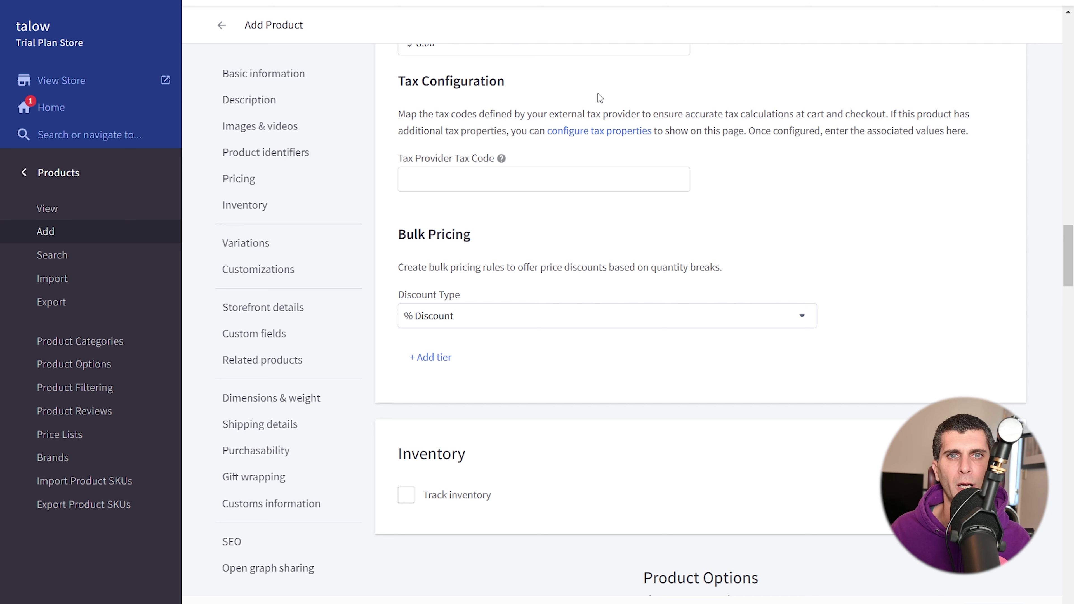
# - Add two bulk pricing tiers for minimum quantities 2 and 3, and set the discount of the quantity-3 tier to 10%
pyautogui.scroll(-3, 600, 98)
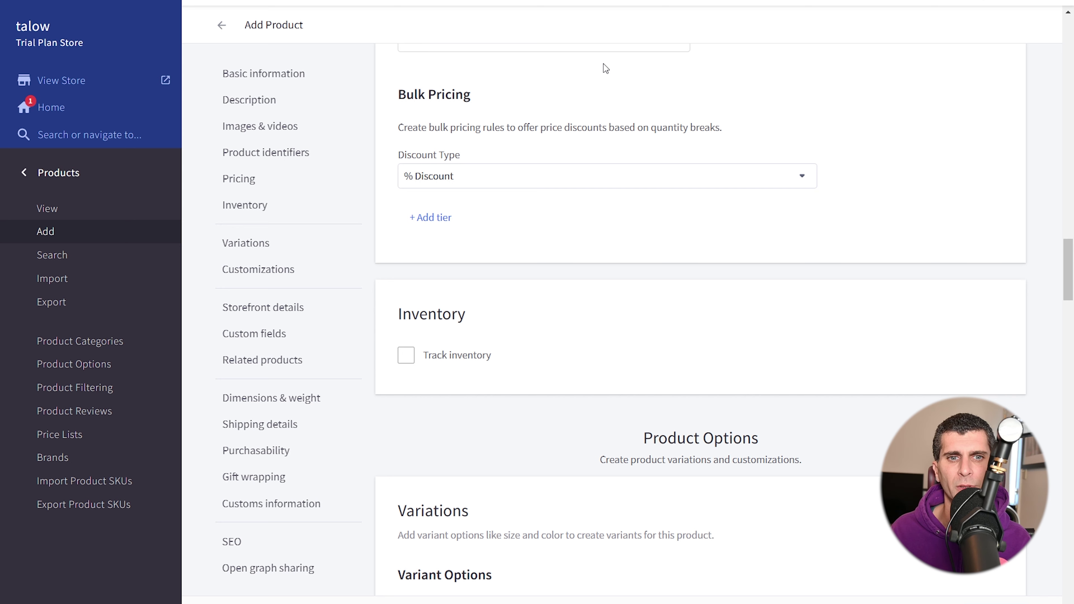
pyautogui.click(427, 218)
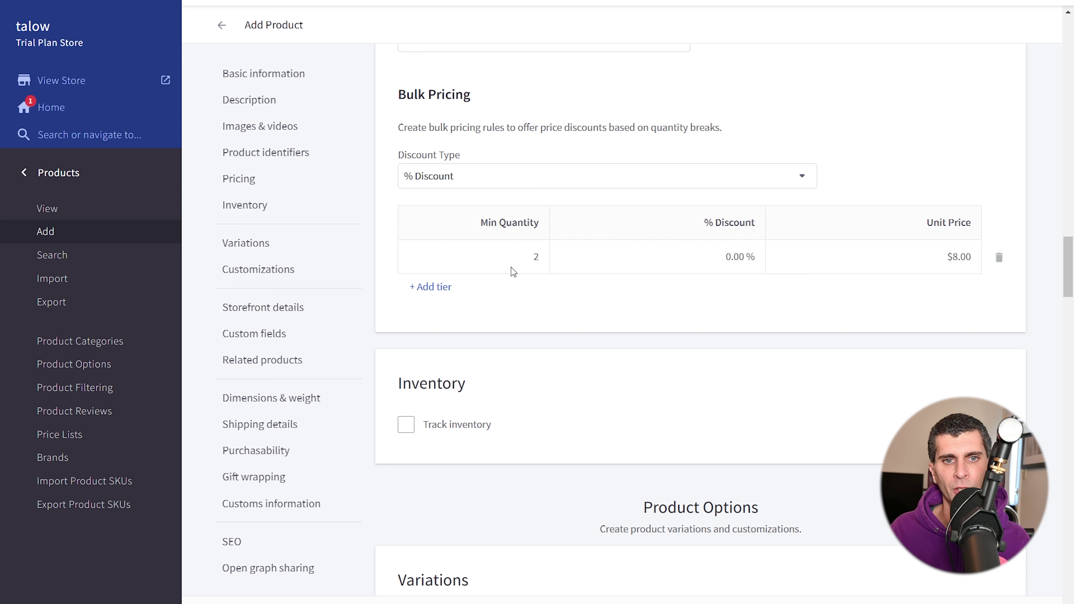
pyautogui.click(730, 264)
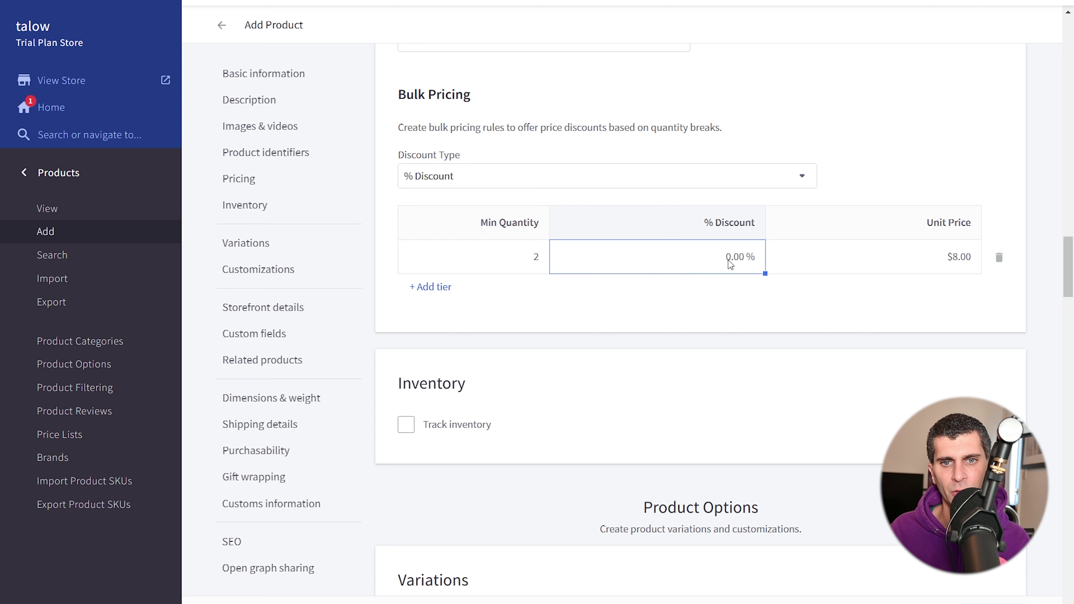
pyautogui.click(946, 272)
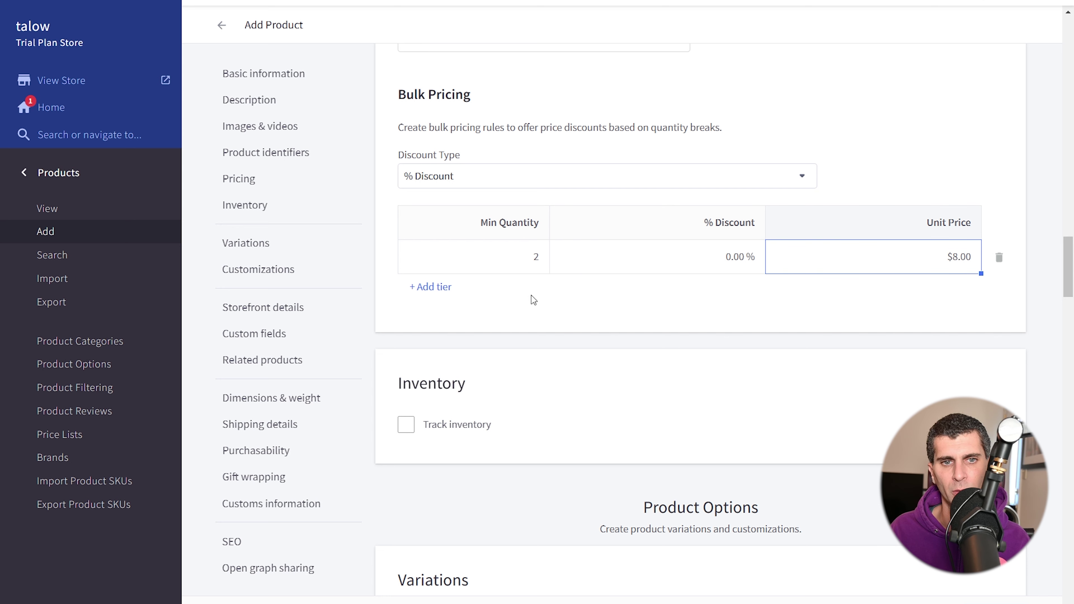
pyautogui.click(429, 287)
pyautogui.click(733, 295)
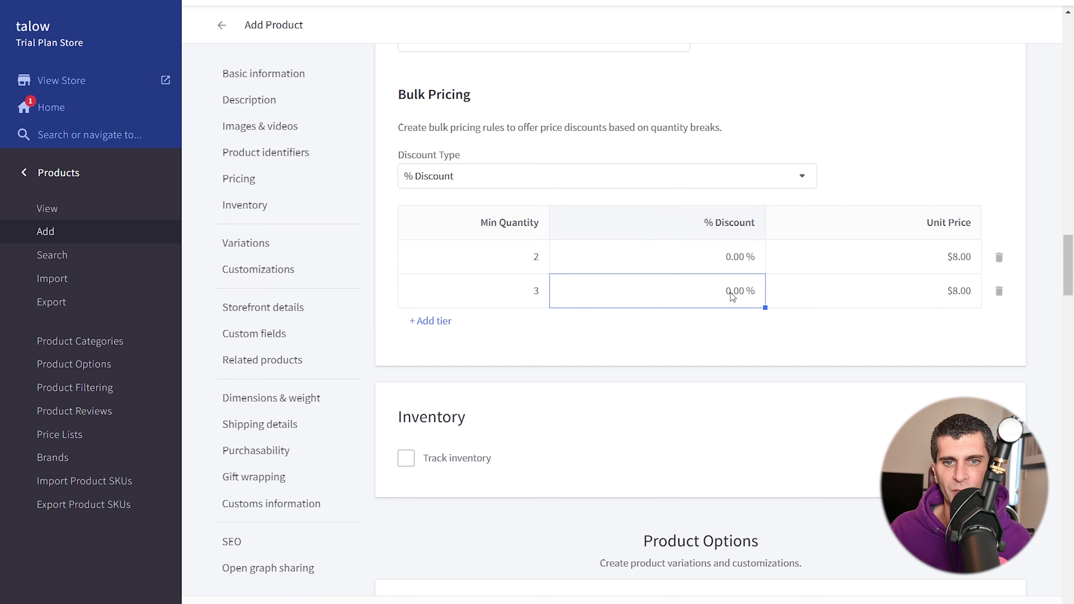
pyautogui.write('10')
pyautogui.click(881, 286)
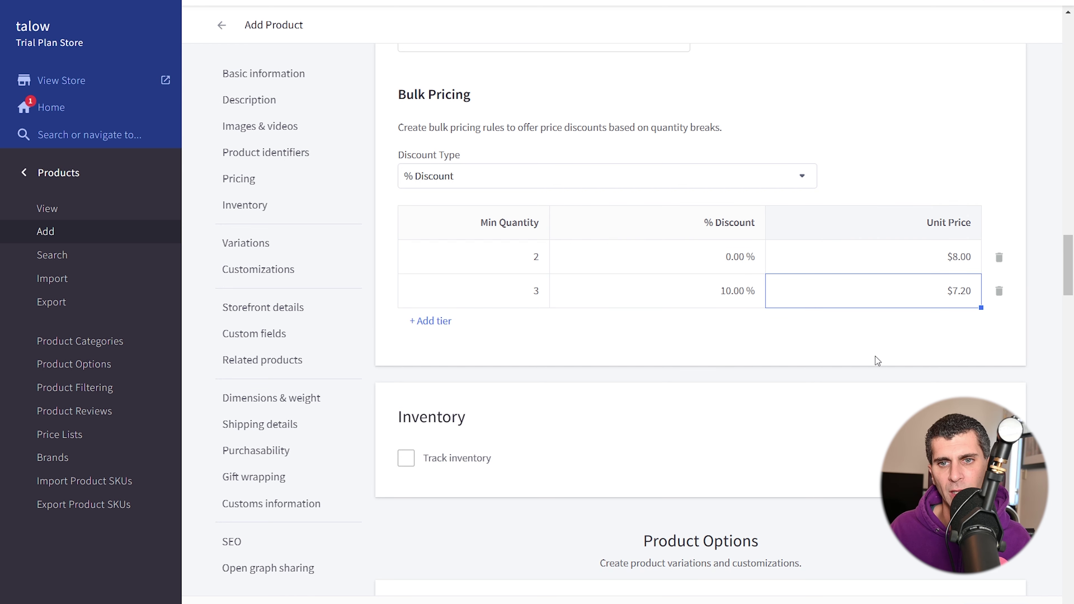
pyautogui.click(877, 352)
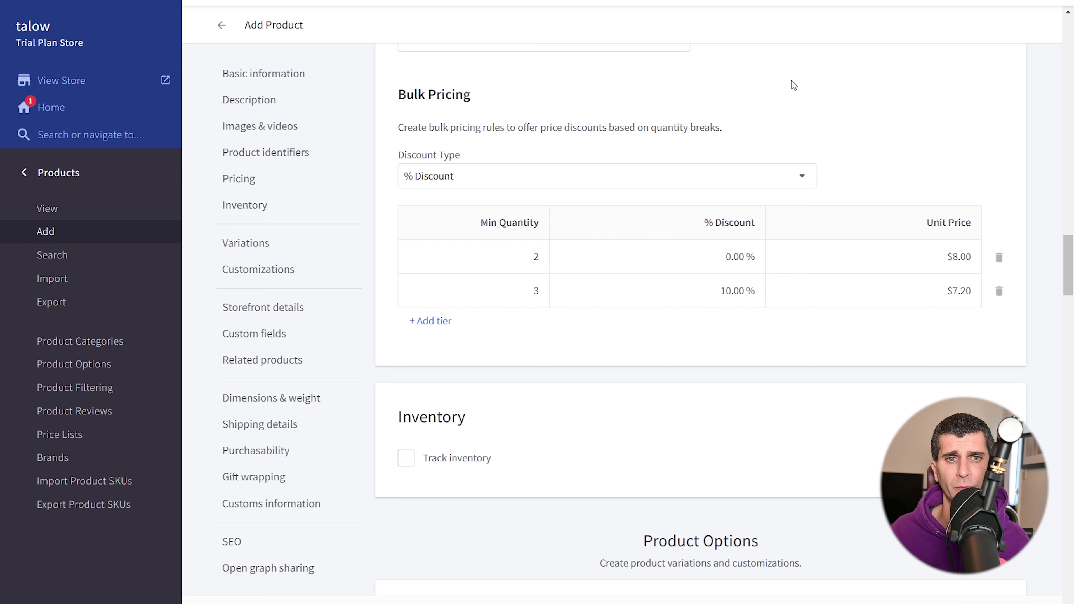
# - Enable inventory tracking for the product on the product level
pyautogui.scroll(-3, 791, 81)
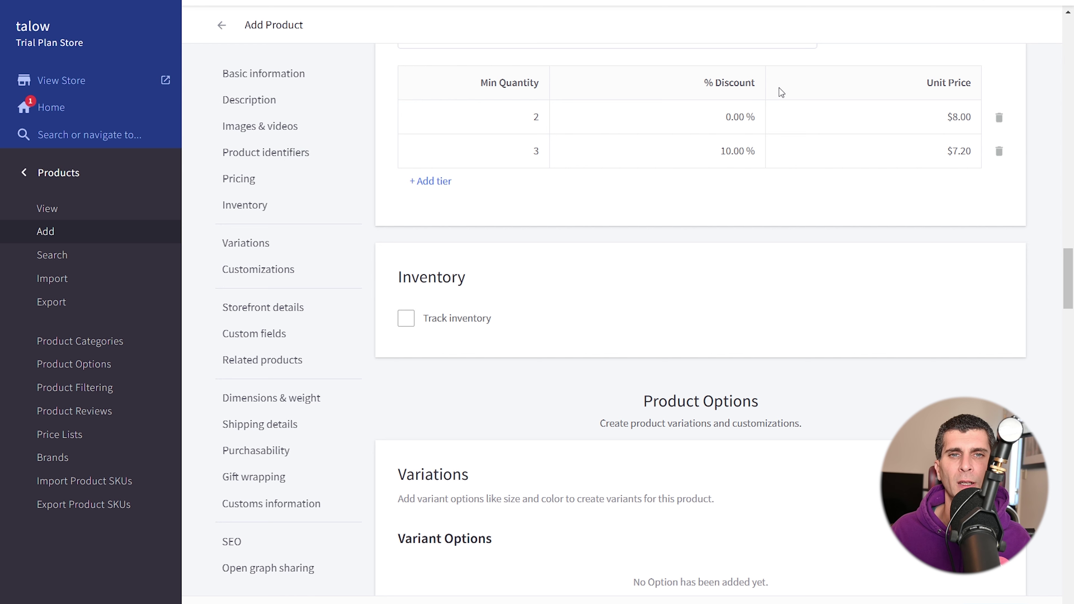
pyautogui.scroll(-5, 779, 88)
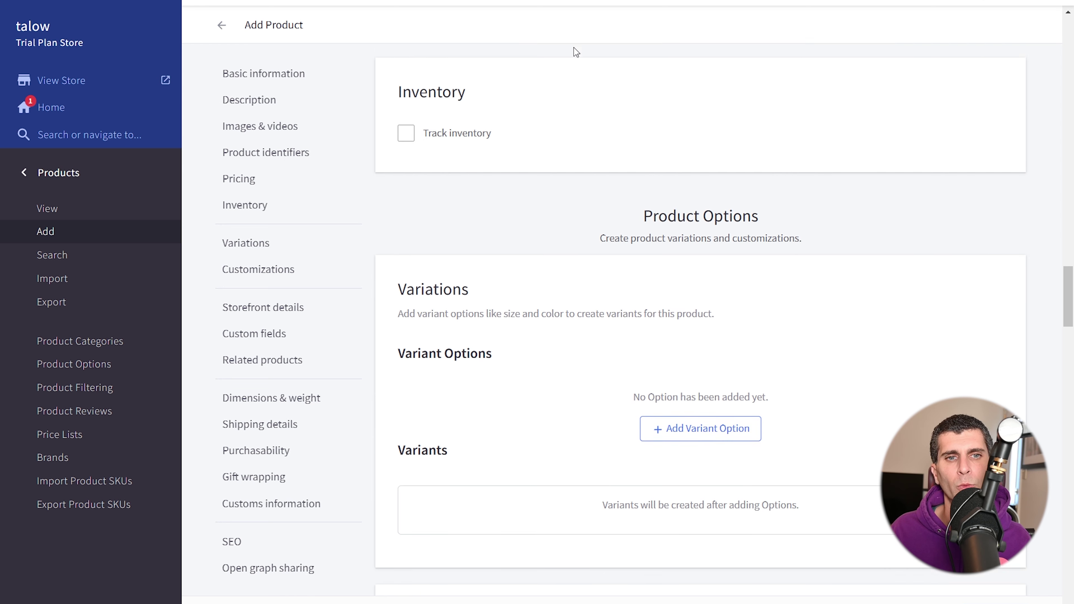
pyautogui.click(407, 110)
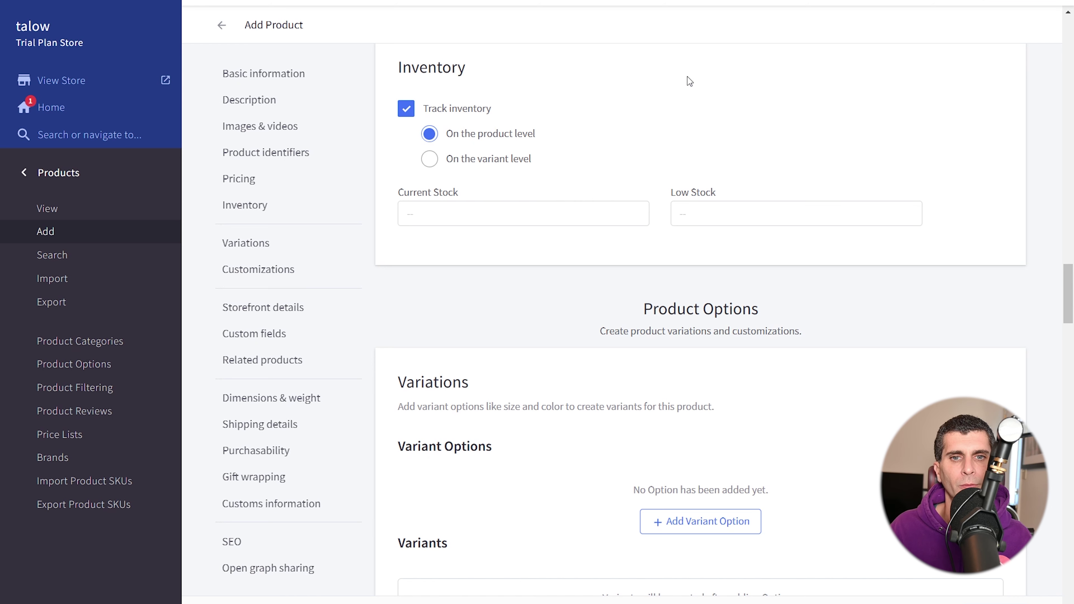
# - Add a variant option to the product using the predefined Color option
pyautogui.scroll(-2, 677, 120)
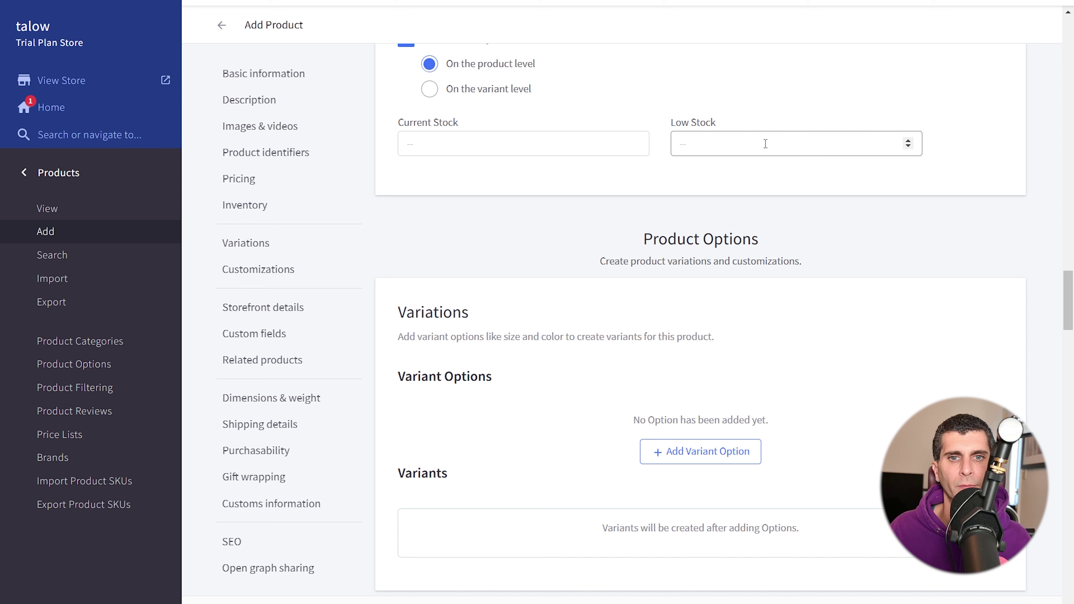
pyautogui.scroll(-6, 805, 199)
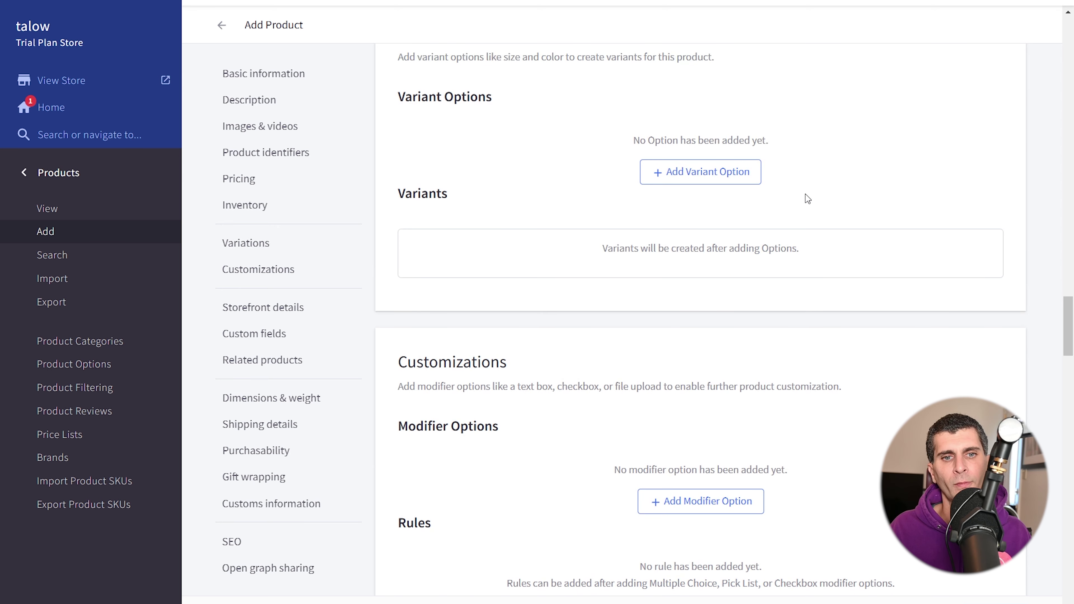
pyautogui.scroll(2, 806, 199)
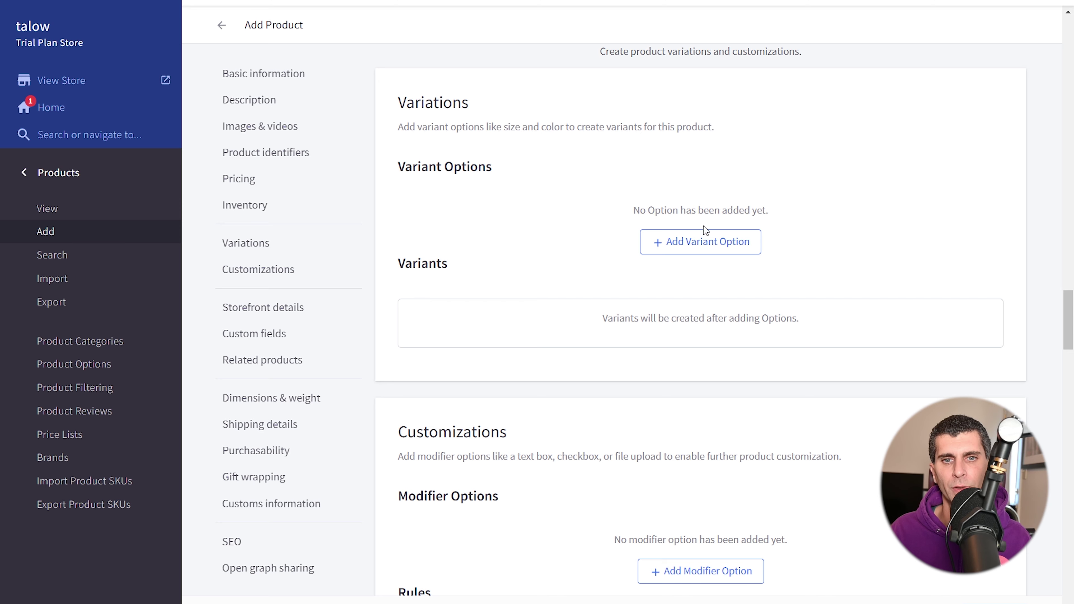
pyautogui.click(703, 242)
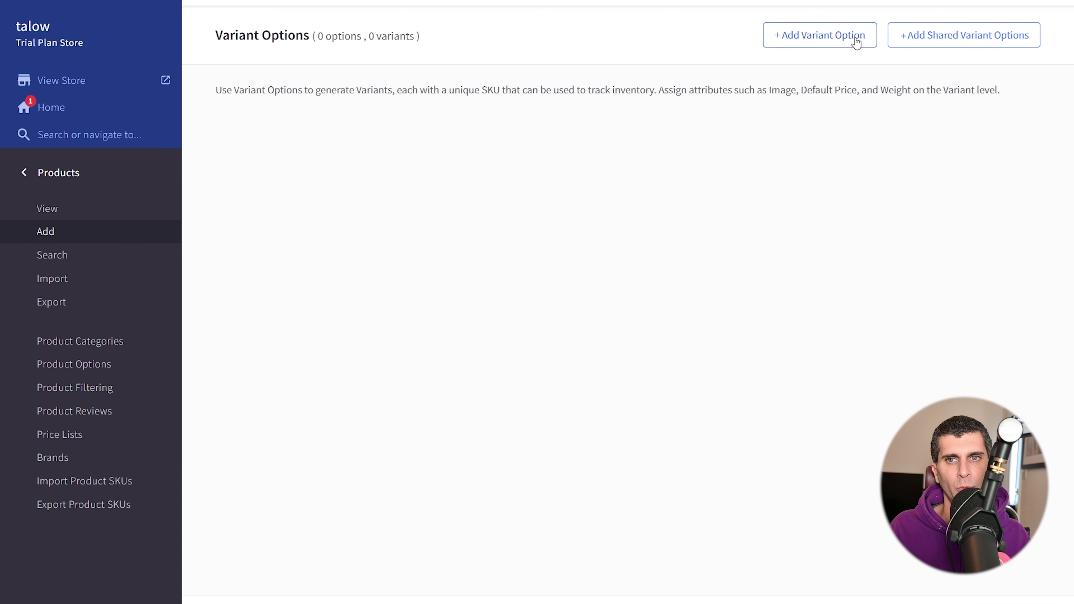
pyautogui.click(818, 42)
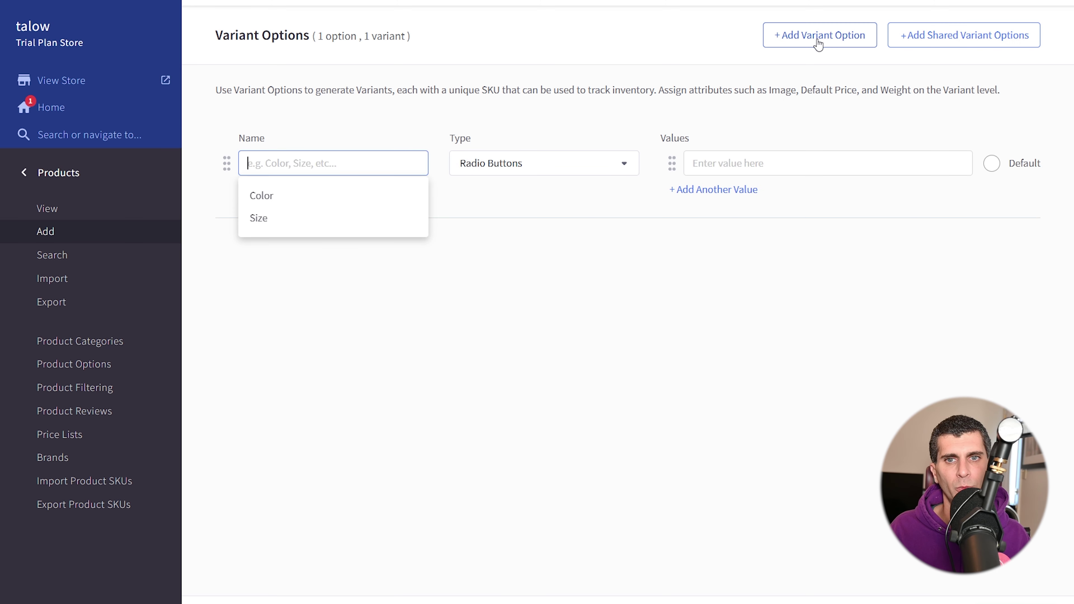
pyautogui.click(263, 194)
# - Set the Color option's type to Swatch and add Purple as another value
pyautogui.click(539, 160)
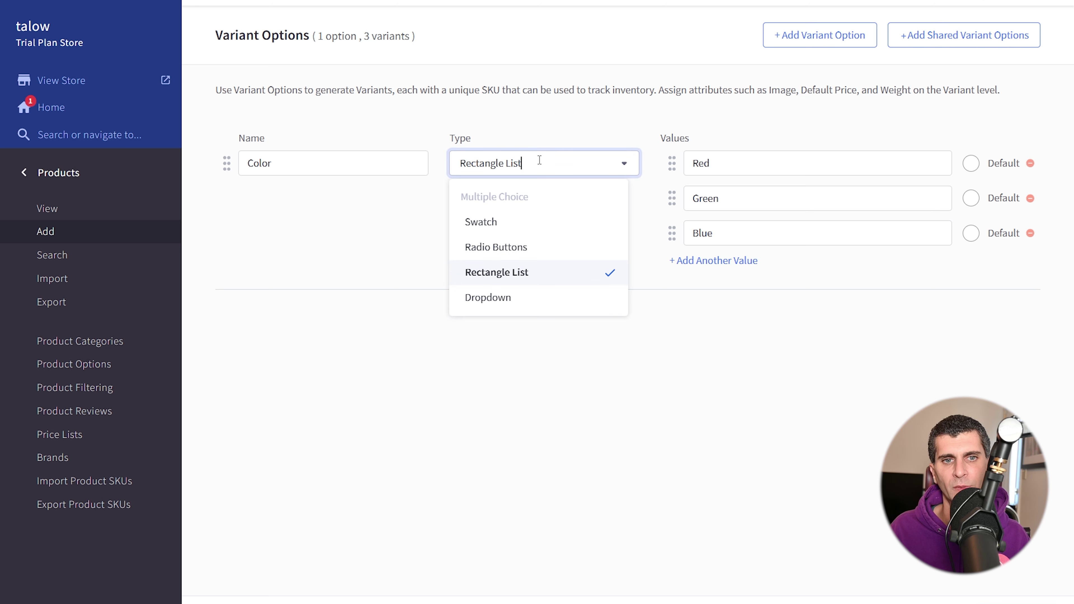
pyautogui.click(550, 217)
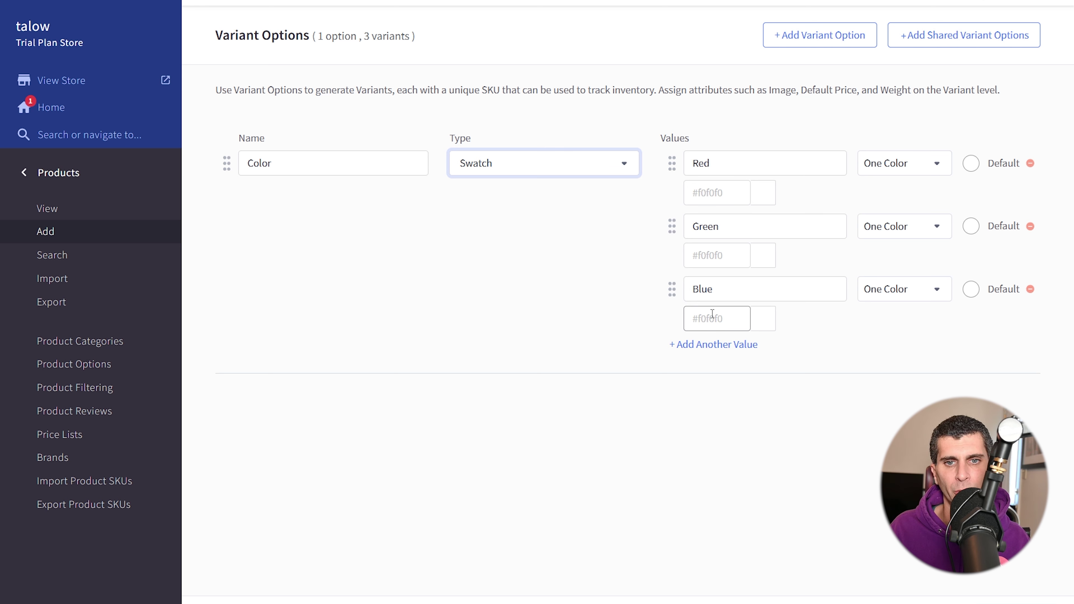
pyautogui.click(709, 345)
pyautogui.write('Purple')
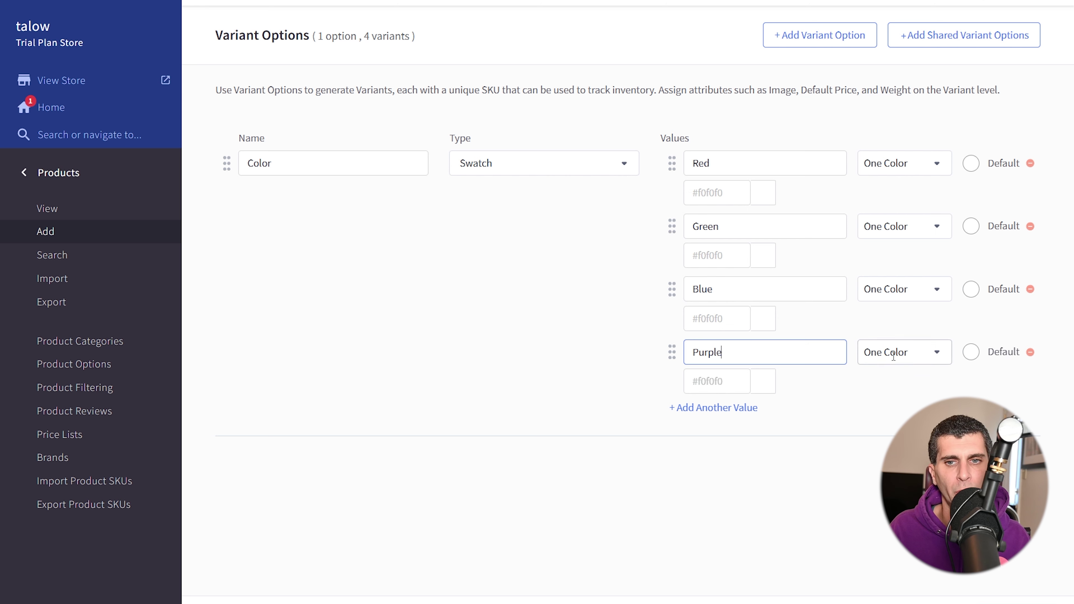
# - Check the swatch choices for the Red value and the available types for the Color option without changing them
pyautogui.click(935, 164)
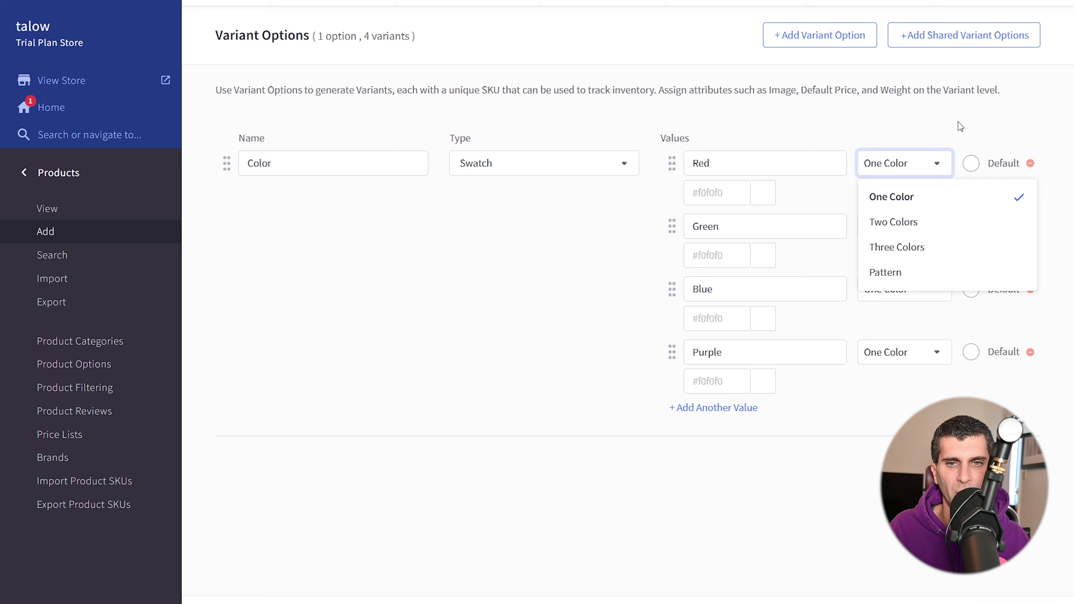
pyautogui.click(486, 299)
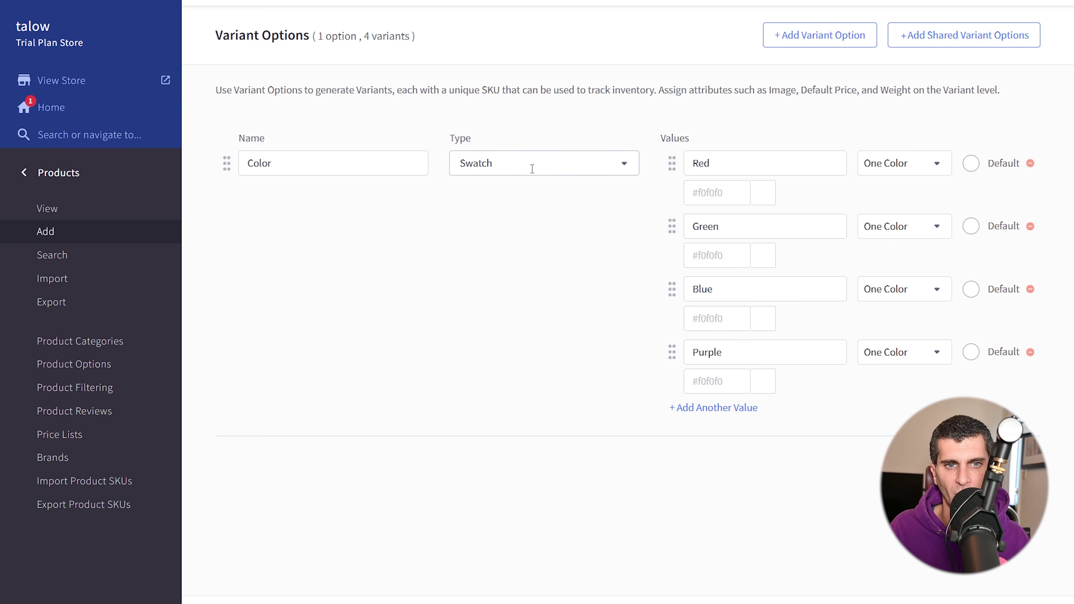
pyautogui.click(517, 165)
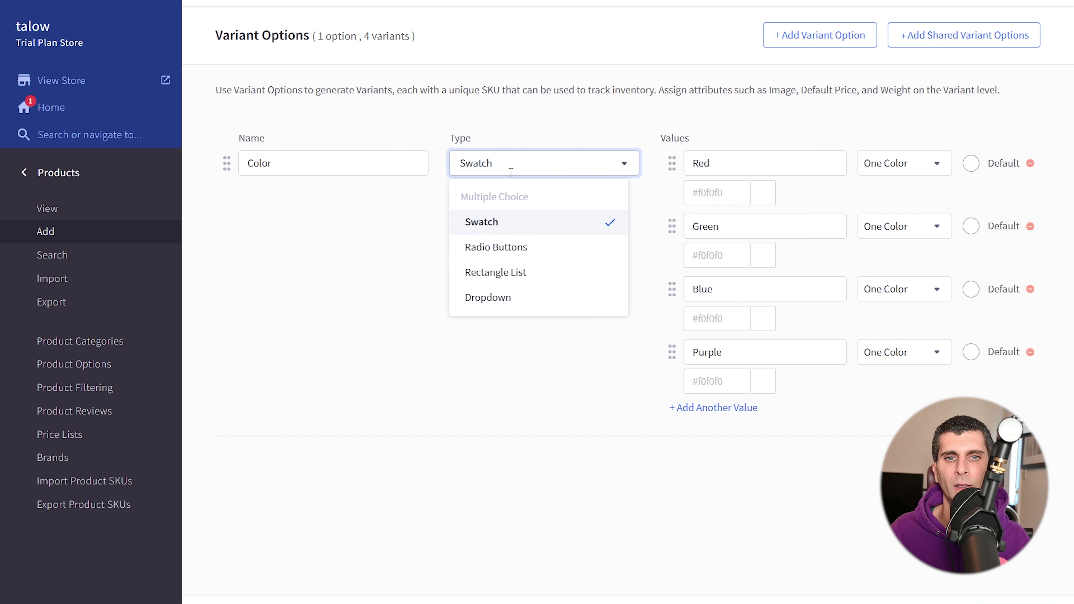
pyautogui.click(730, 129)
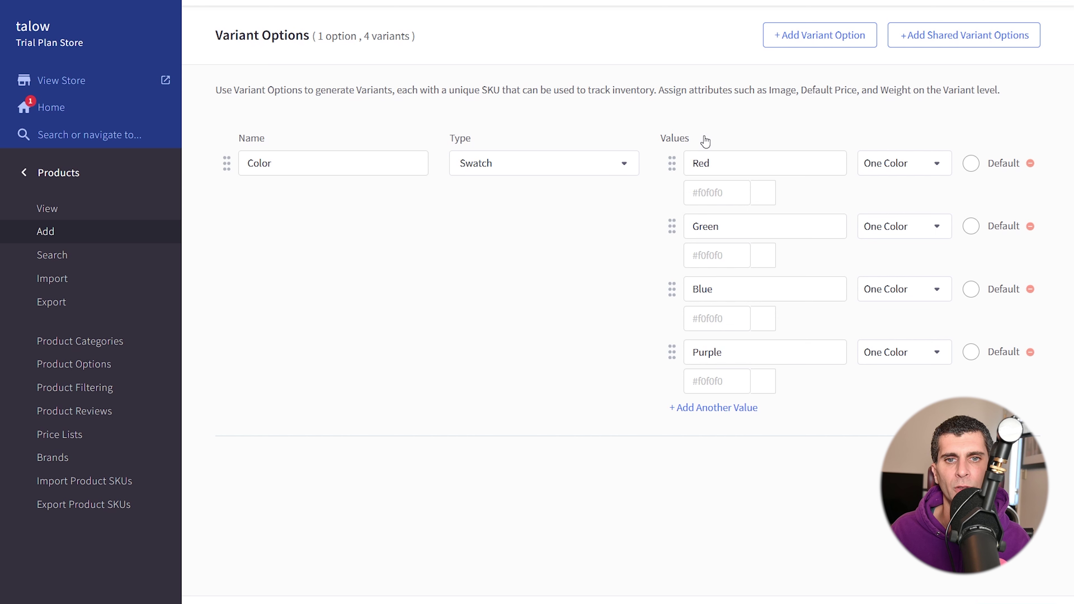
# - Set the swatch color of the Red value to #fd0809
pyautogui.click(767, 206)
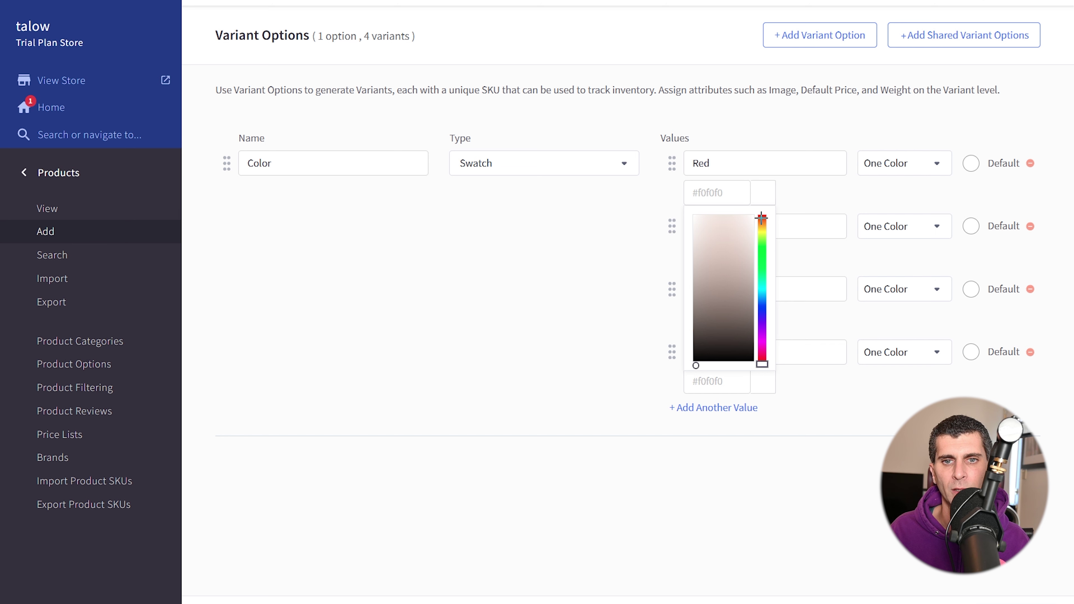
pyautogui.click(762, 218)
pyautogui.moveTo(762, 220); pyautogui.dragTo(755, 210)
pyautogui.click(750, 218)
pyautogui.click(840, 182)
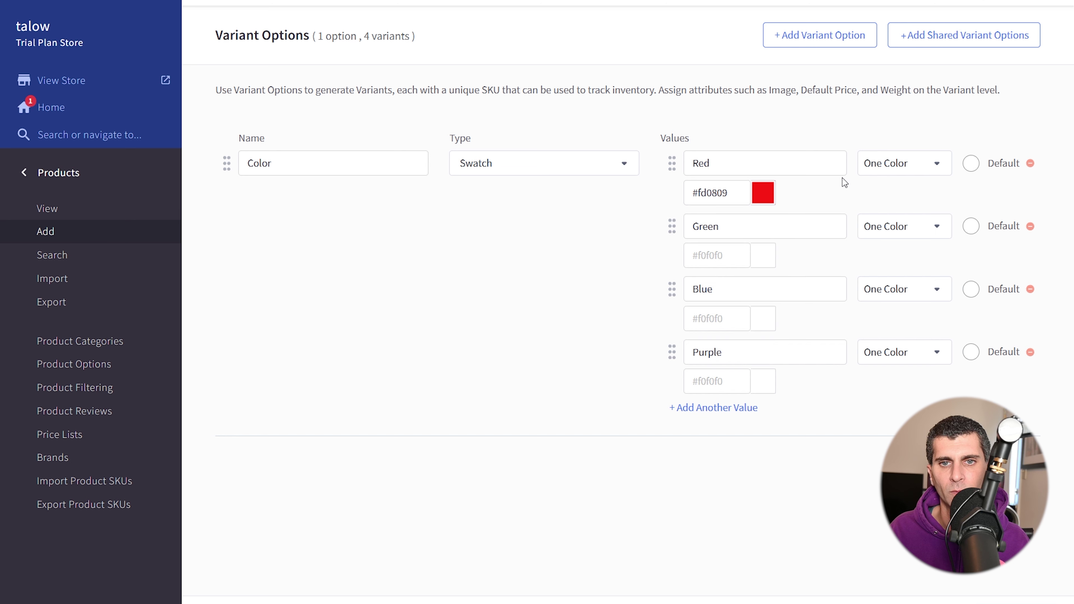
# - Set the swatch color of the Green value to #79ff00 and of the Blue value to #007eff
pyautogui.click(764, 261)
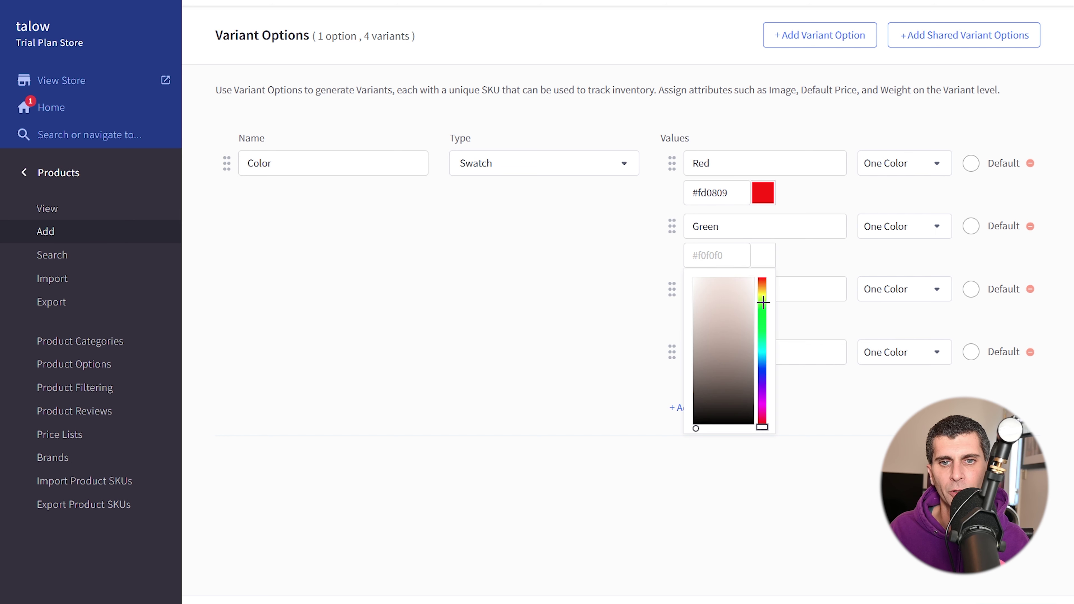
pyautogui.click(763, 309)
pyautogui.click(825, 264)
pyautogui.click(763, 323)
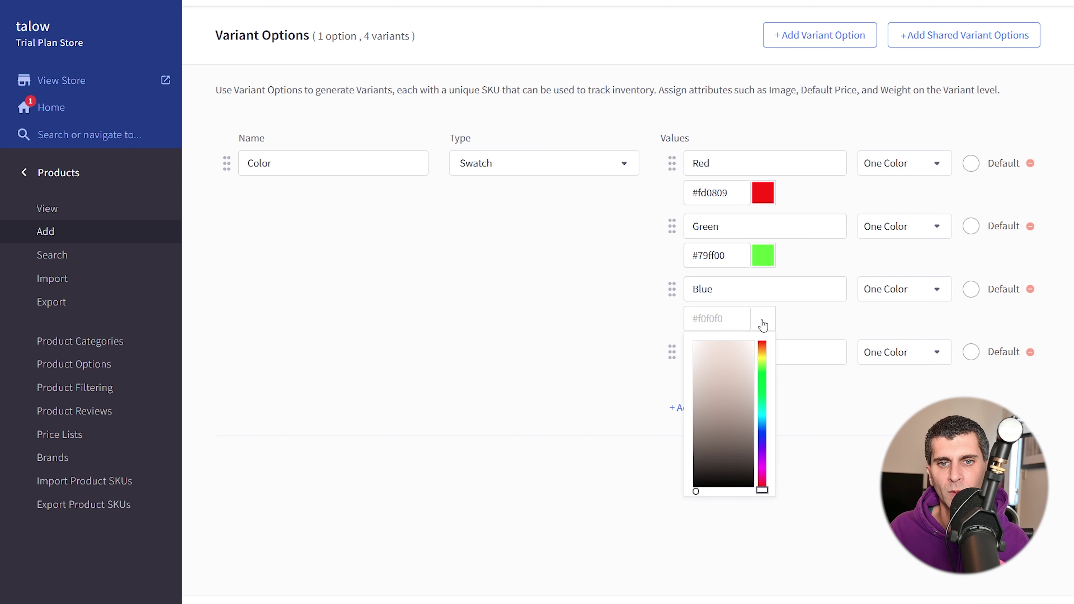
pyautogui.moveTo(763, 411); pyautogui.dragTo(762, 420)
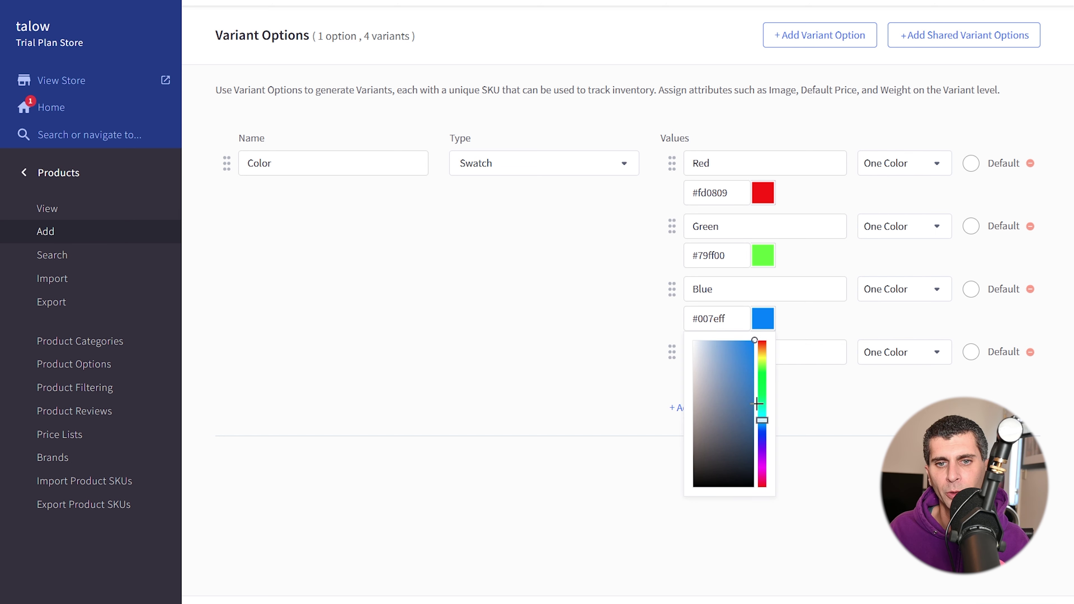
pyautogui.click(887, 323)
# - Set the swatch color of the Purple value to #ea00ff
pyautogui.click(762, 382)
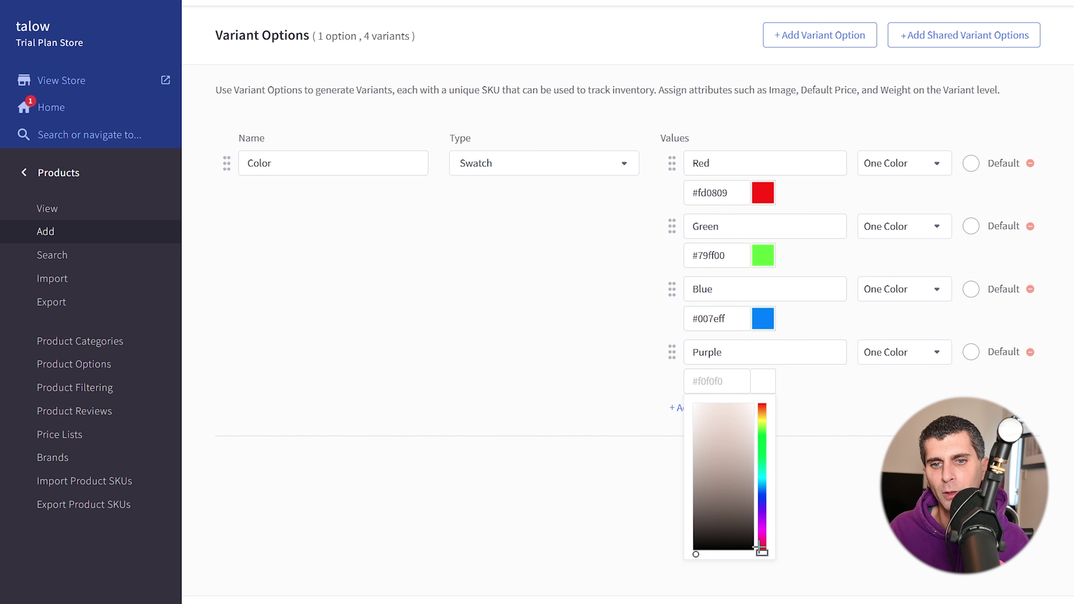
pyautogui.click(762, 528)
pyautogui.click(839, 398)
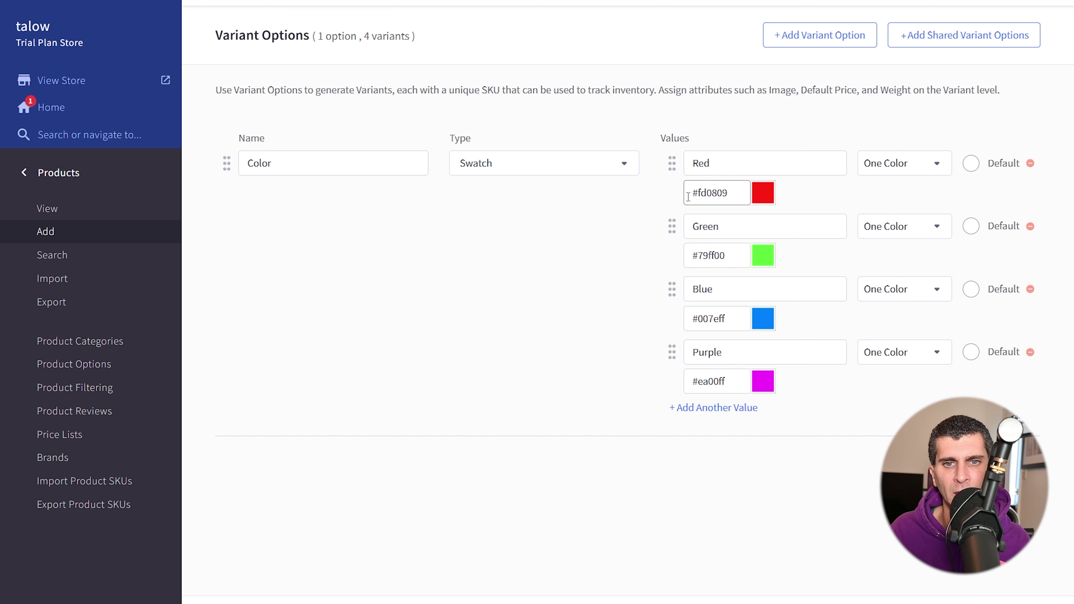
# - Make Green the default value of the Color option
pyautogui.doubleClick(714, 193)
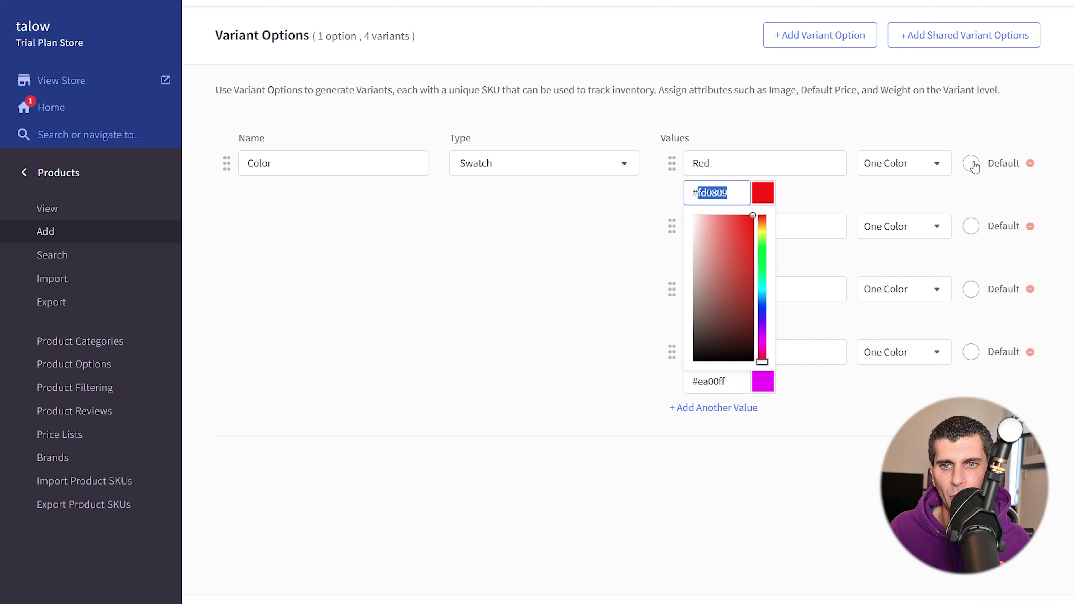
pyautogui.click(974, 165)
pyautogui.click(973, 165)
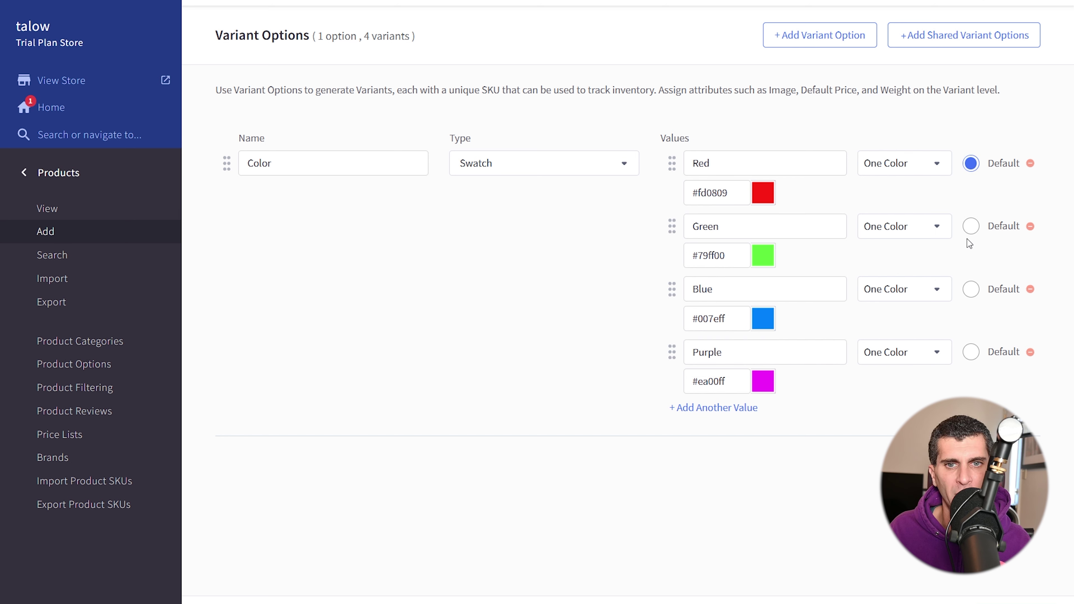
pyautogui.click(971, 227)
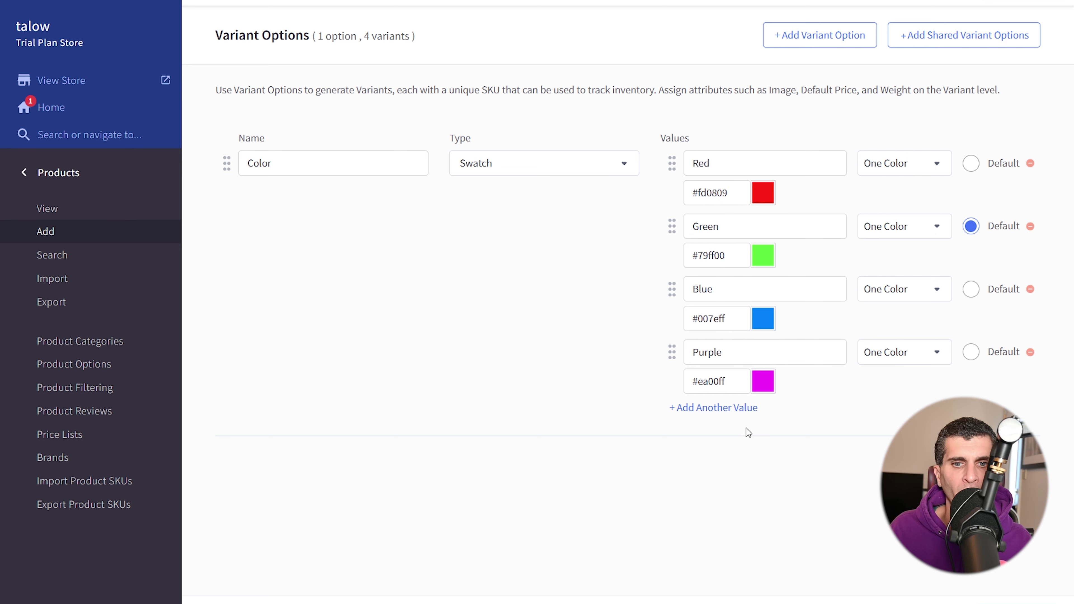
# - Add a second variant option using the preset Size name and keep its type as Dropdown
pyautogui.click(800, 44)
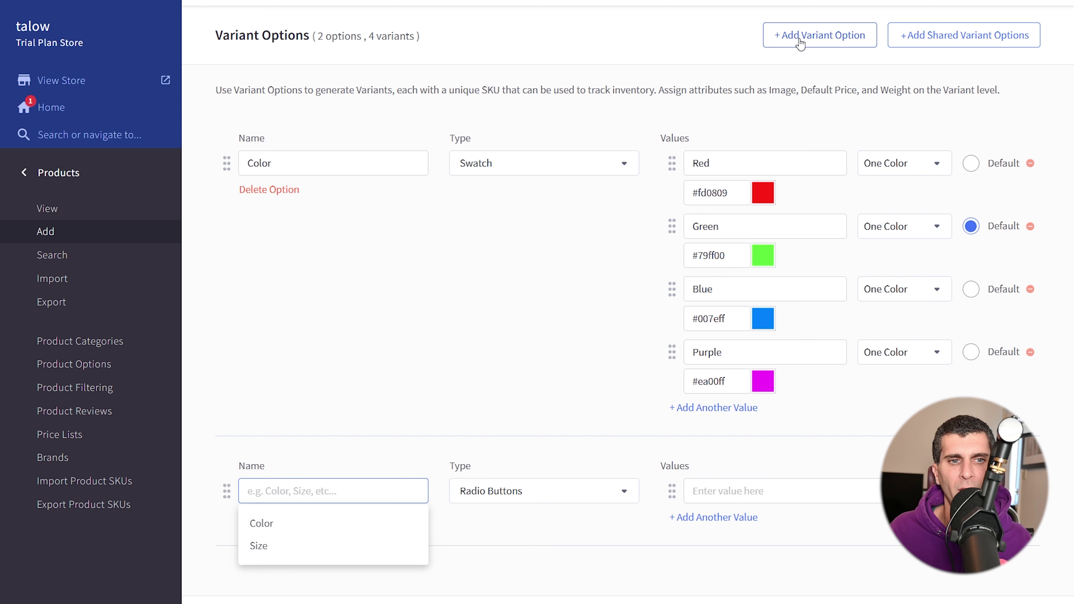
pyautogui.click(279, 547)
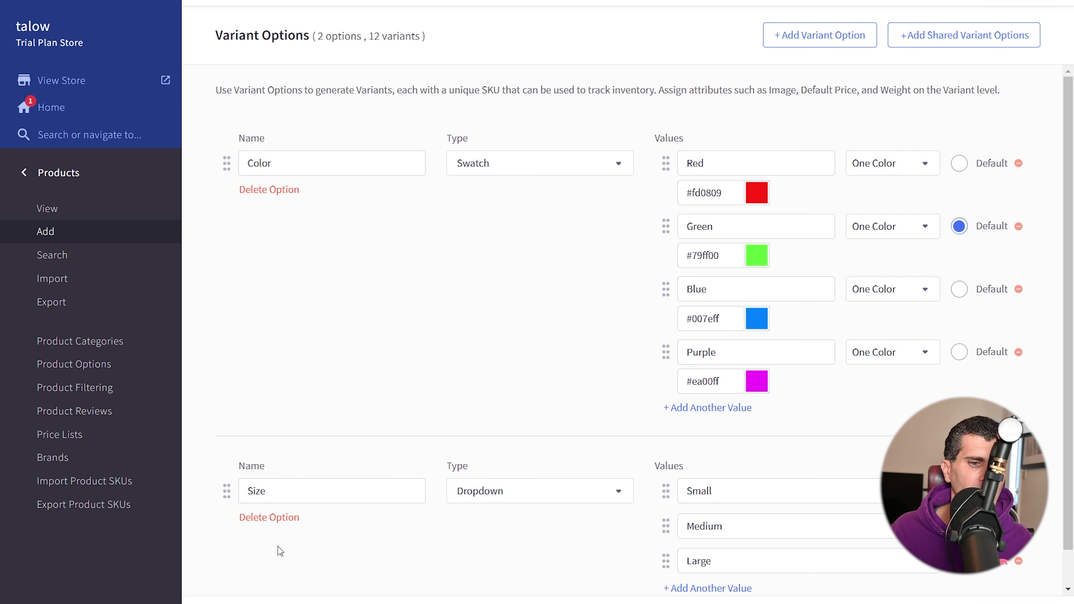
pyautogui.click(582, 489)
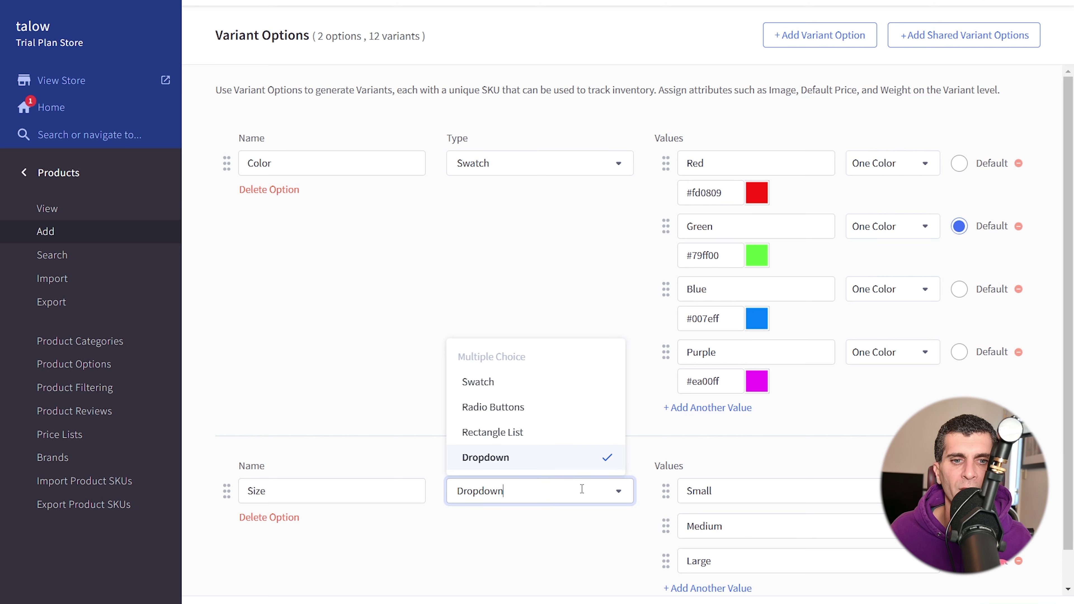
pyautogui.click(588, 462)
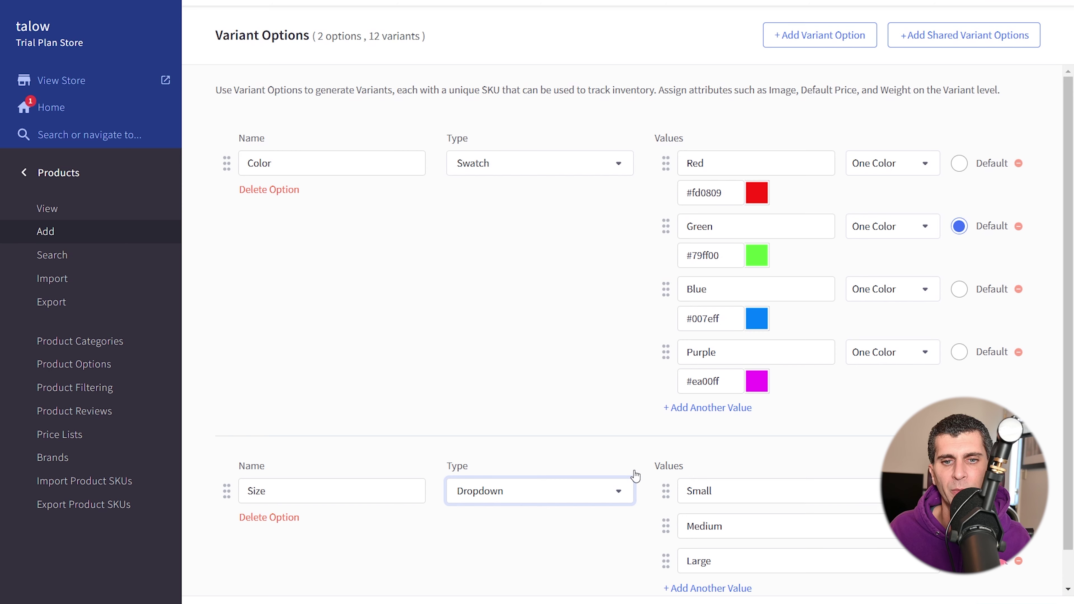
# - Add Extra Large as another value of the Size option and save the variant options
pyautogui.scroll(-1, 780, 413)
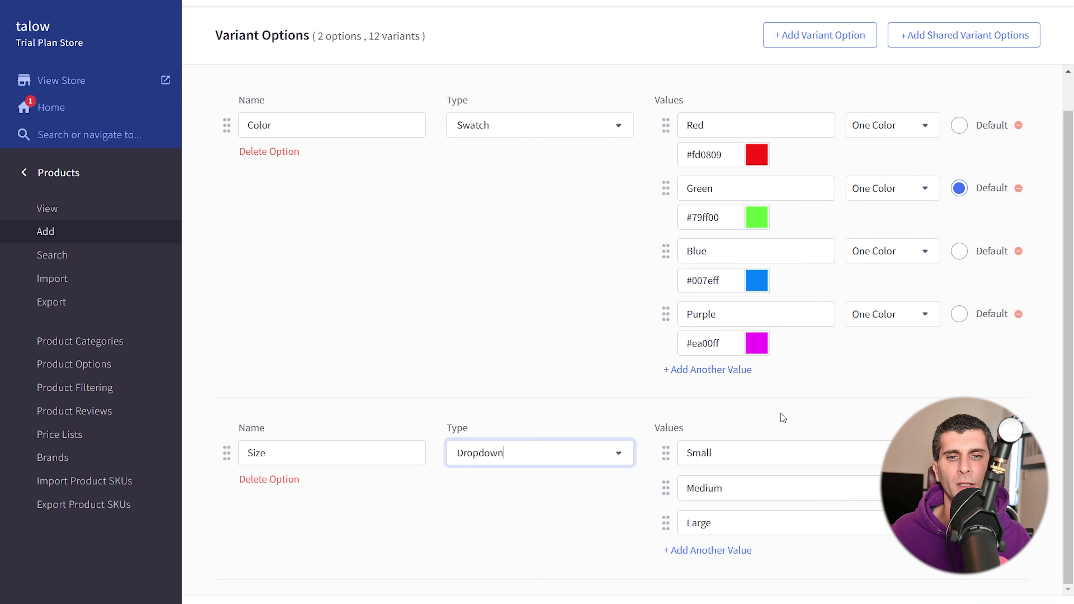
pyautogui.click(727, 550)
pyautogui.write('Extra Large')
pyautogui.click(630, 316)
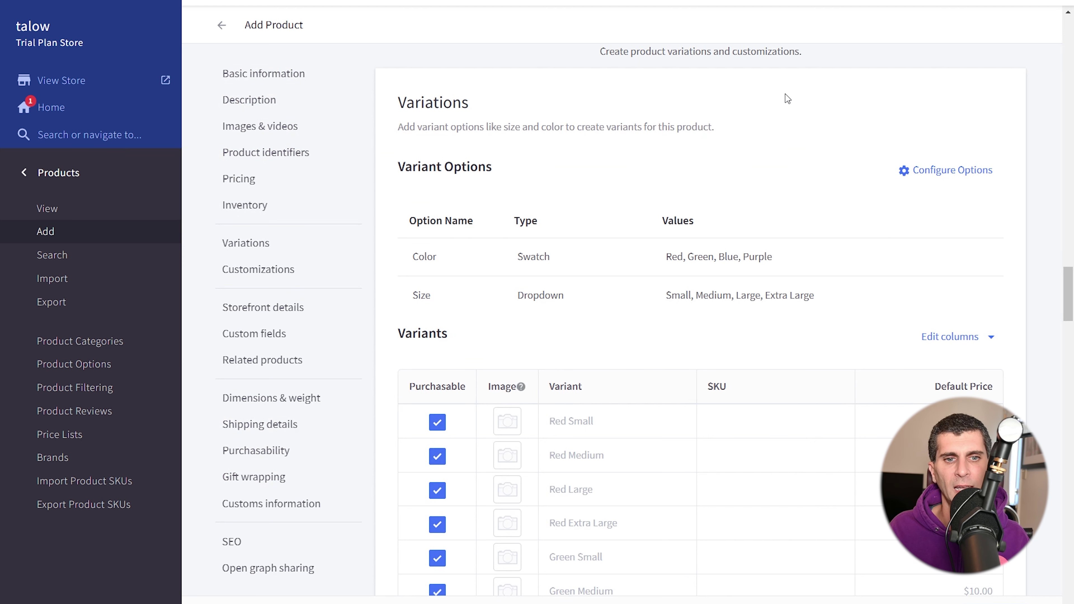
# - Make the Purple Extra Large, Purple Large and Purple Medium variants non-purchasable
pyautogui.scroll(-3, 785, 94)
pyautogui.scroll(3, 786, 94)
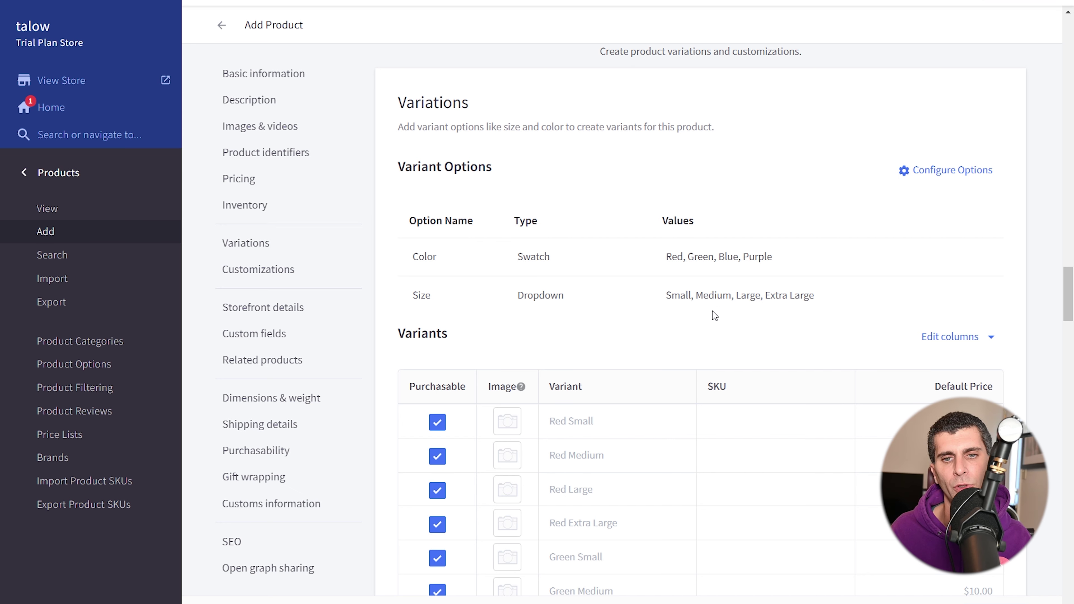
pyautogui.scroll(-5, 598, 247)
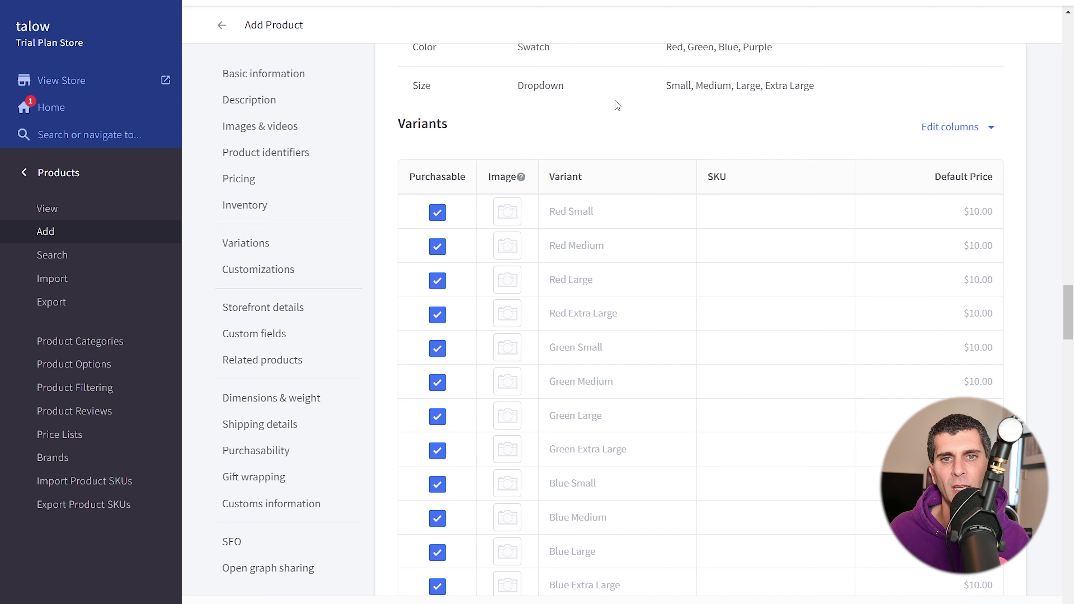
pyautogui.scroll(2, 808, 93)
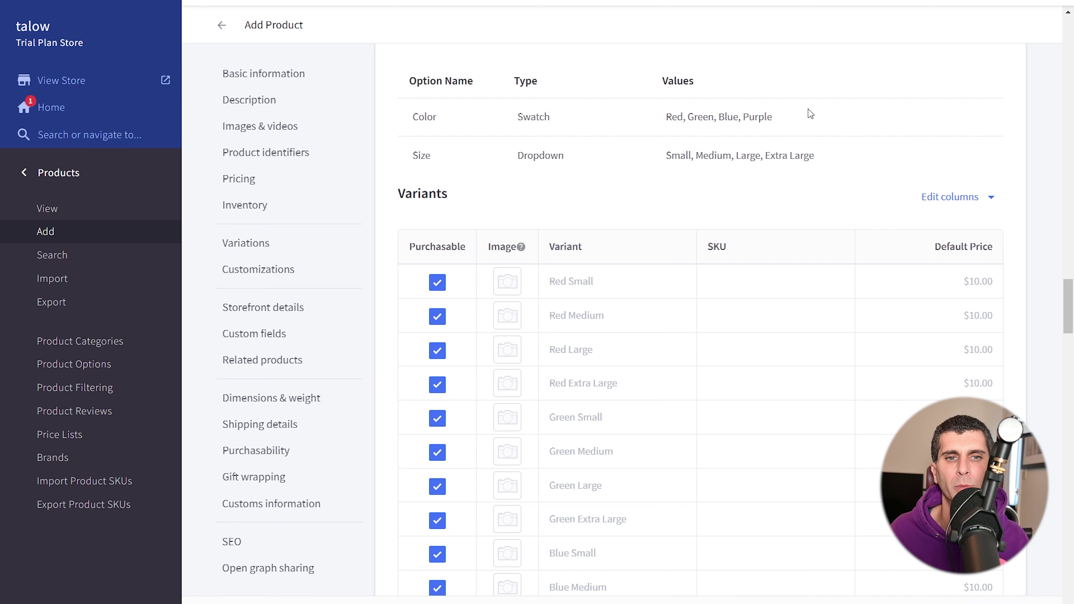
pyautogui.scroll(-15, 809, 114)
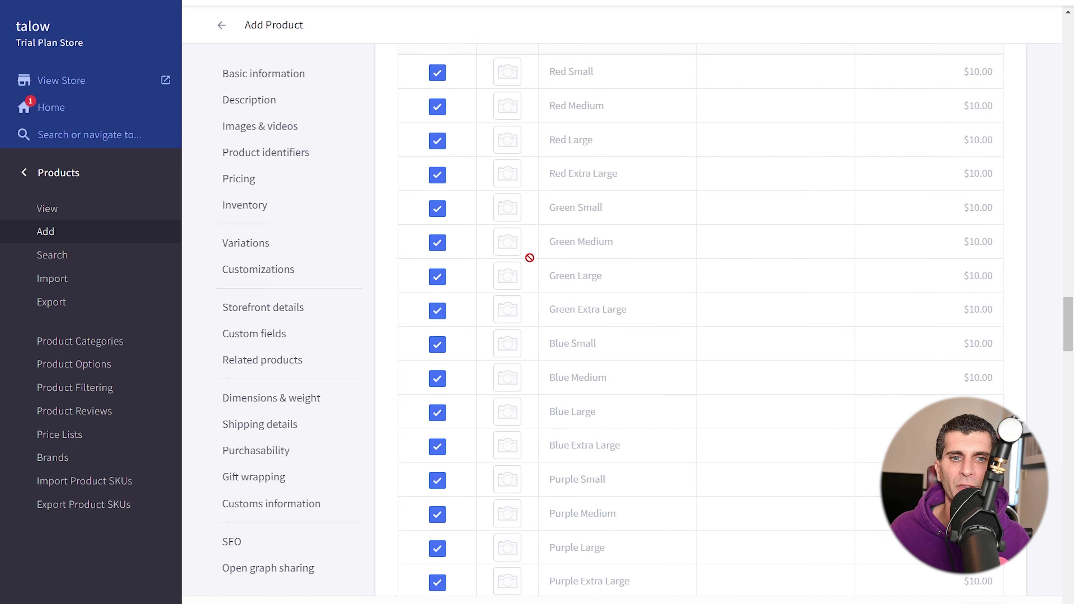
pyautogui.scroll(5, 448, 257)
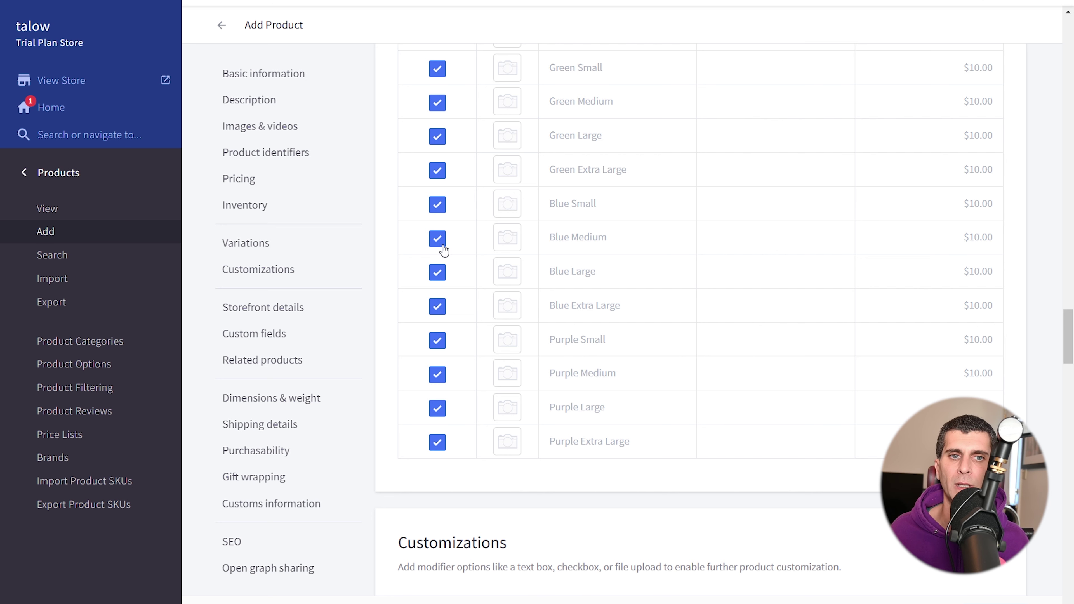
pyautogui.click(435, 443)
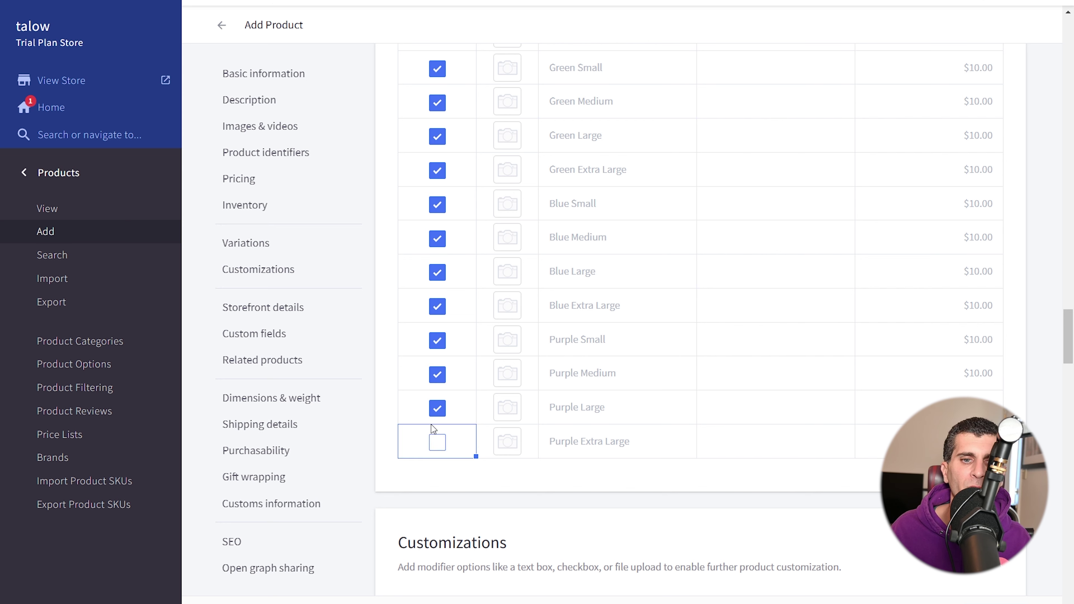
pyautogui.click(435, 417)
pyautogui.click(444, 383)
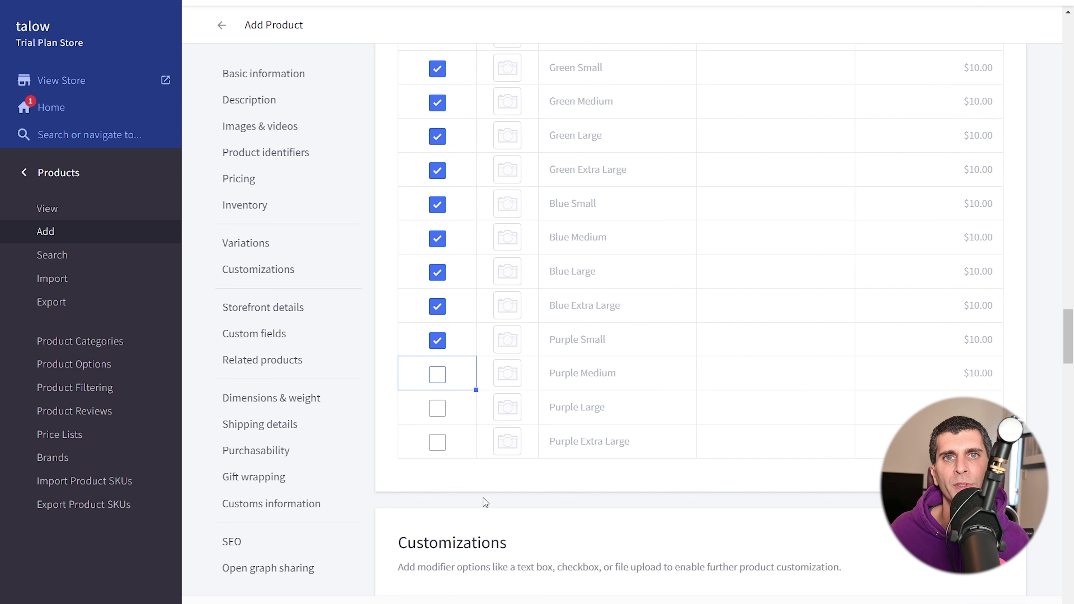
# - Upload a shirt image for the Red Small variant
pyautogui.scroll(10, 598, 389)
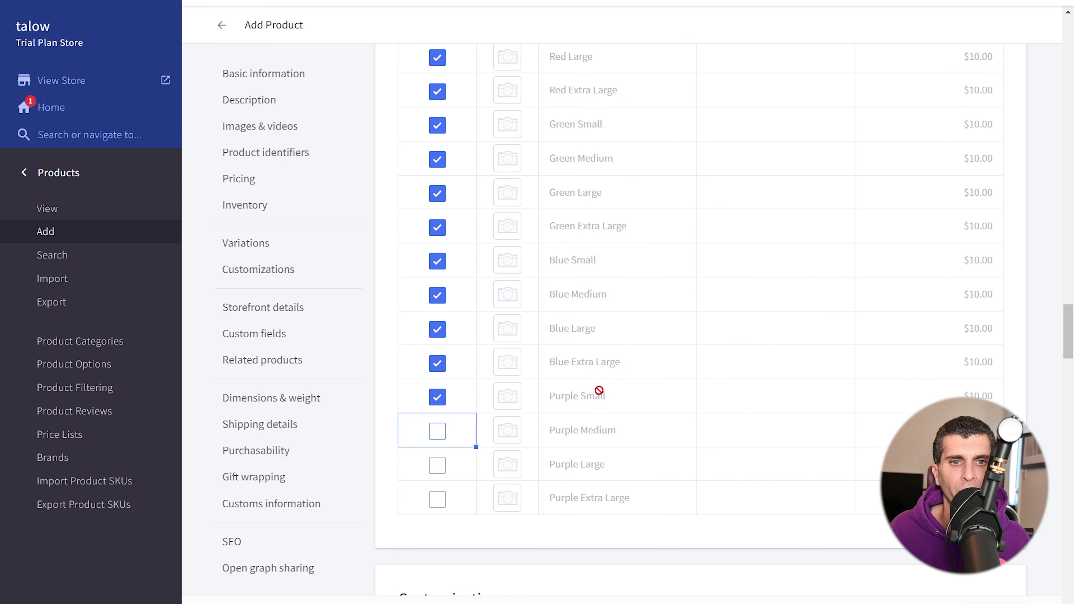
pyautogui.click(508, 358)
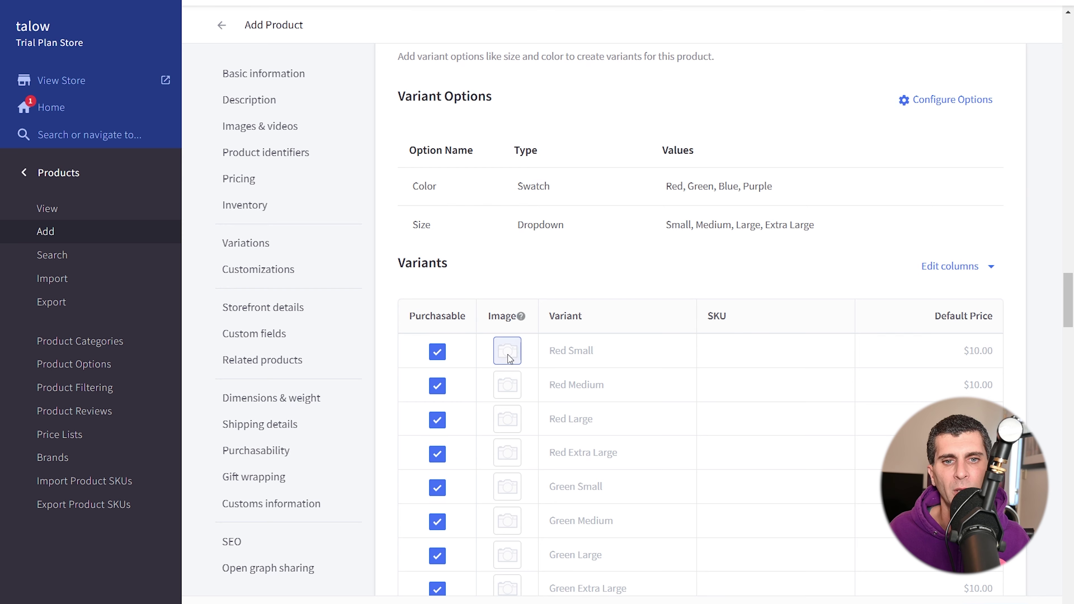
pyautogui.doubleClick(253, 111)
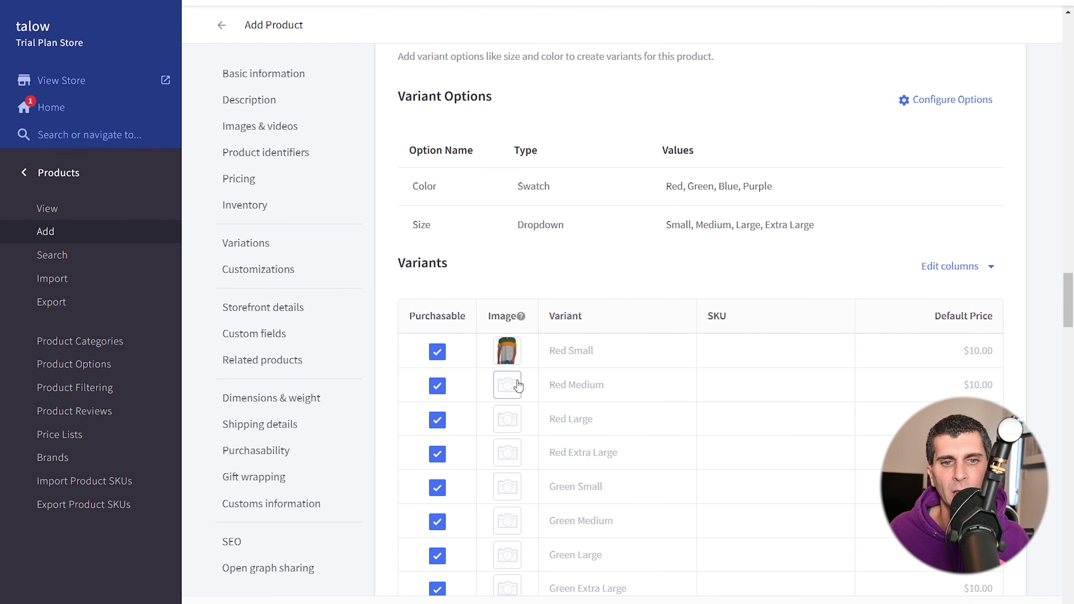
# - Set the default price of the Red Small variant to $20.00
pyautogui.scroll(-2, 515, 386)
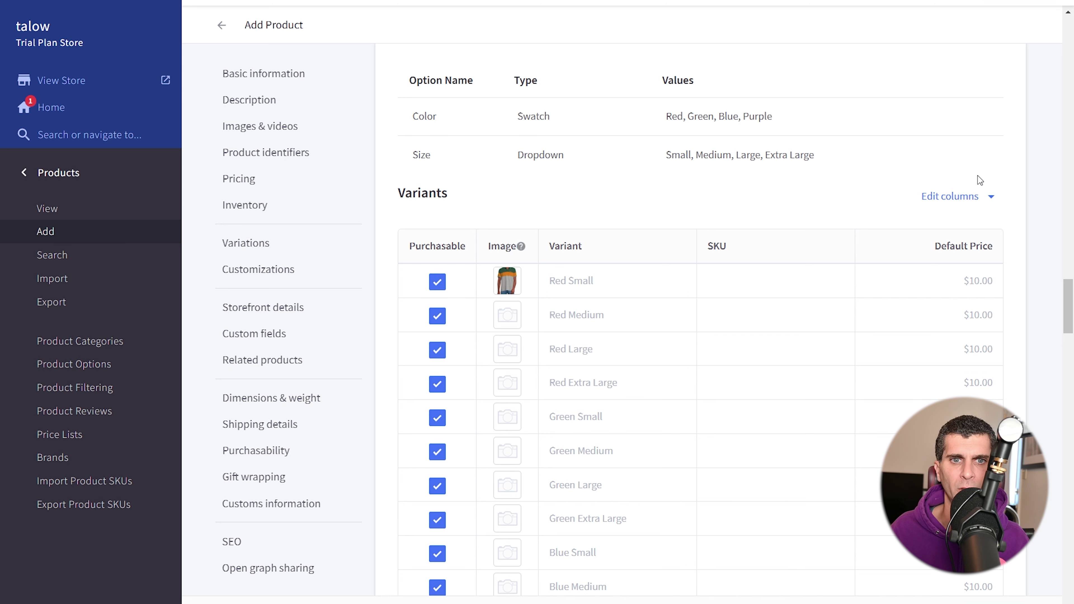
pyautogui.click(970, 282)
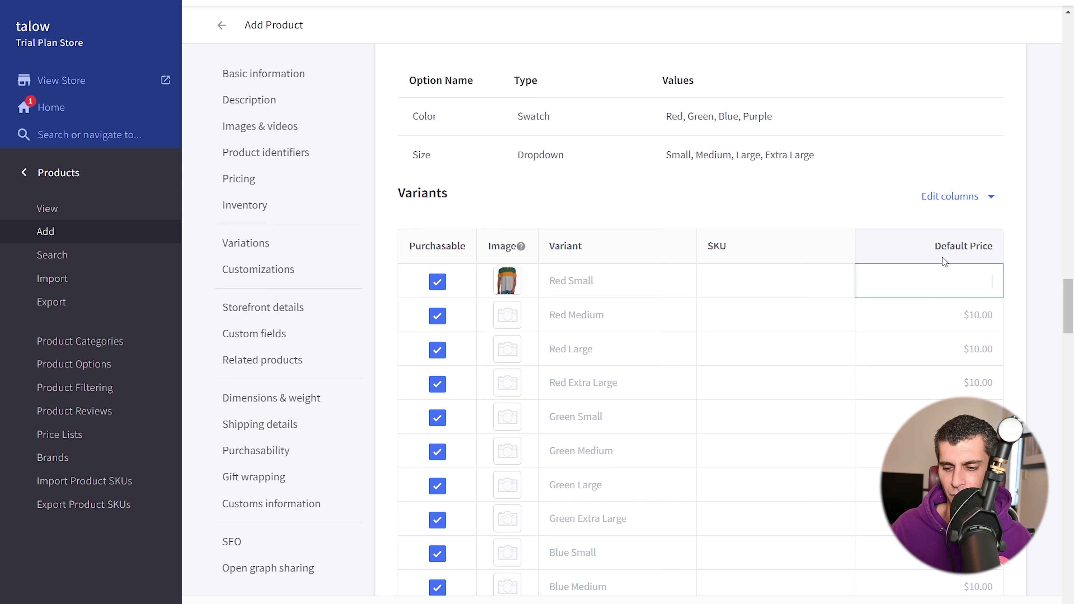
pyautogui.write('20.00')
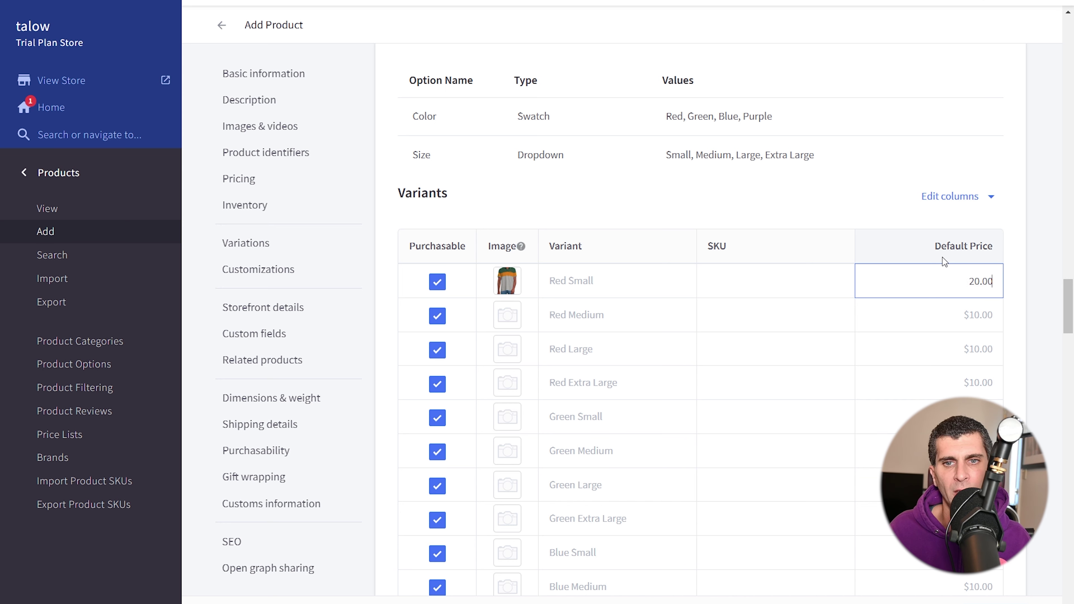
pyautogui.press('Return')
pyautogui.click(903, 165)
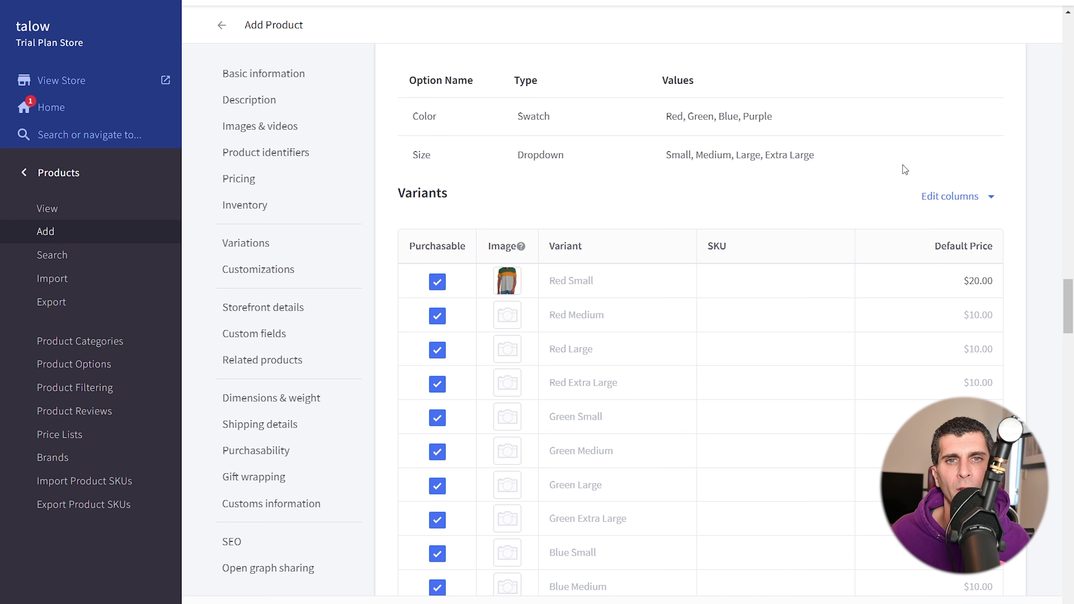
# - Enter "tshirt,logo, embroidered," as the product's search keywords in the storefront details
pyautogui.scroll(-15, 904, 165)
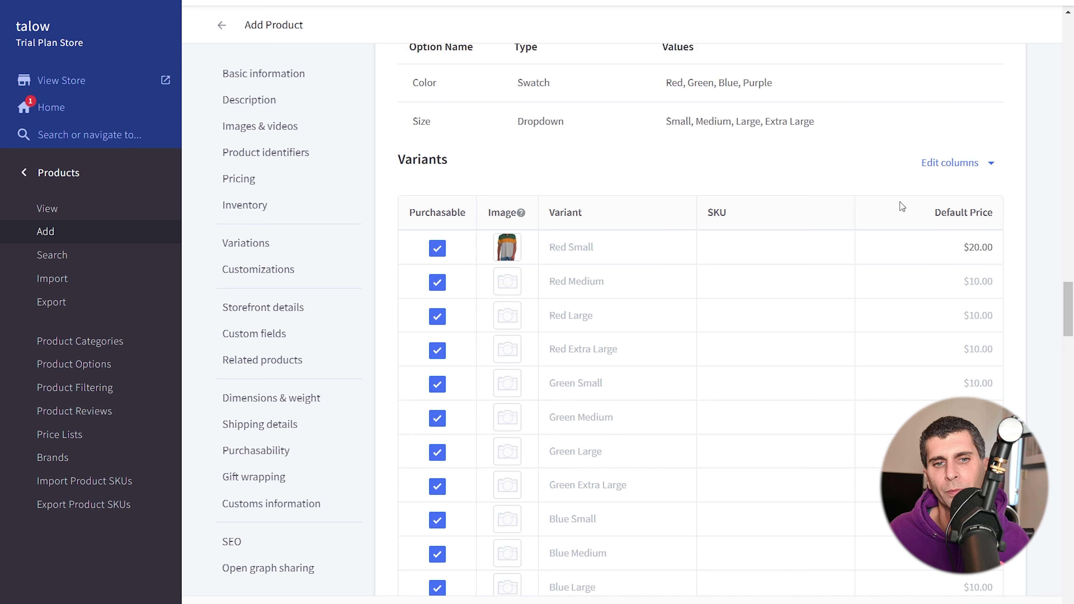
pyautogui.scroll(3, 593, 212)
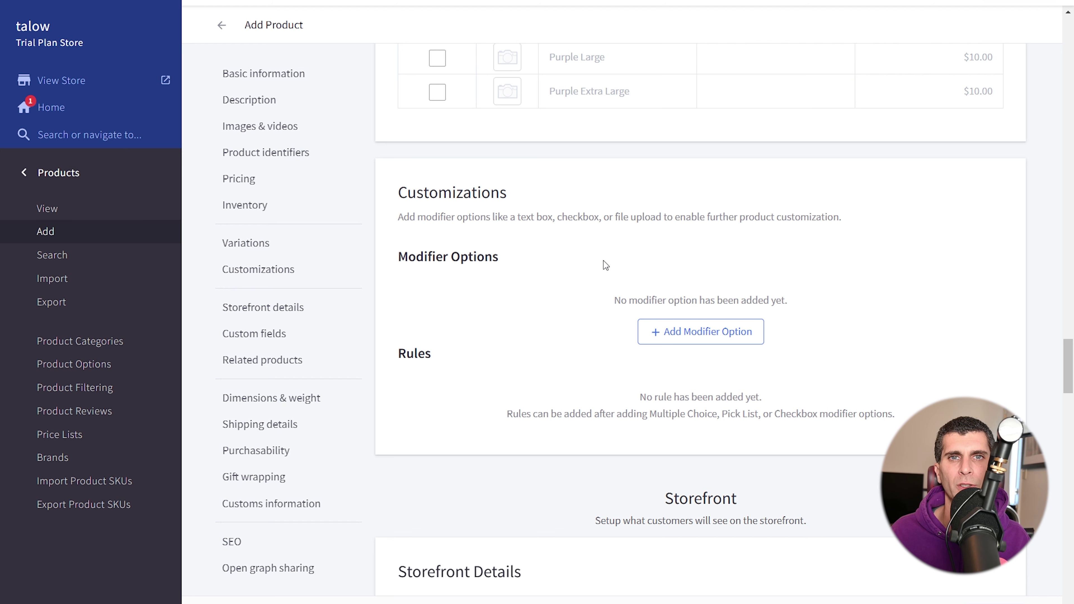
pyautogui.scroll(-10, 604, 261)
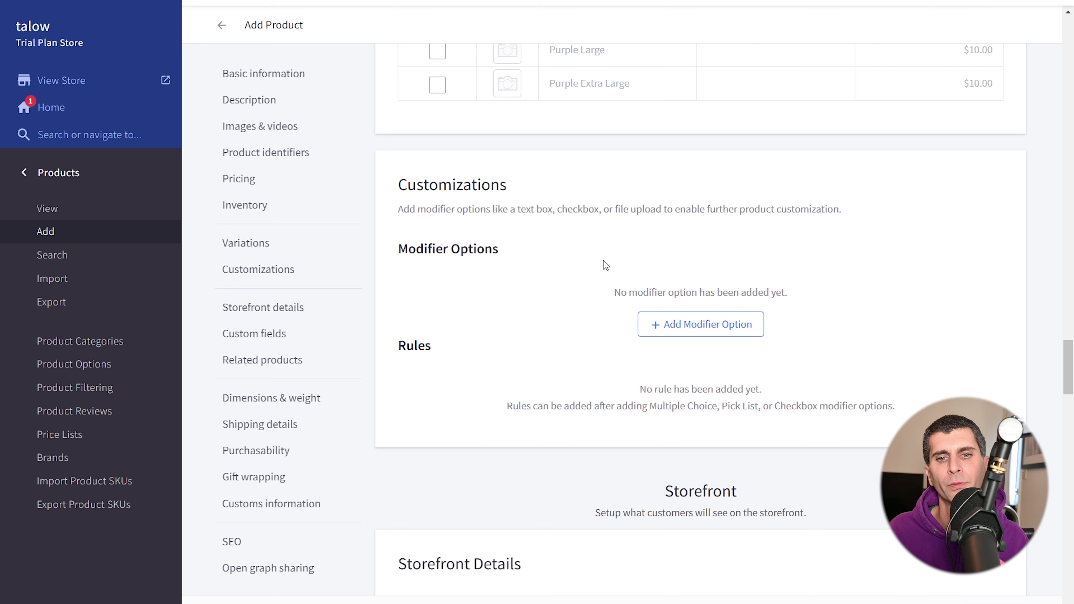
pyautogui.scroll(-3, 605, 169)
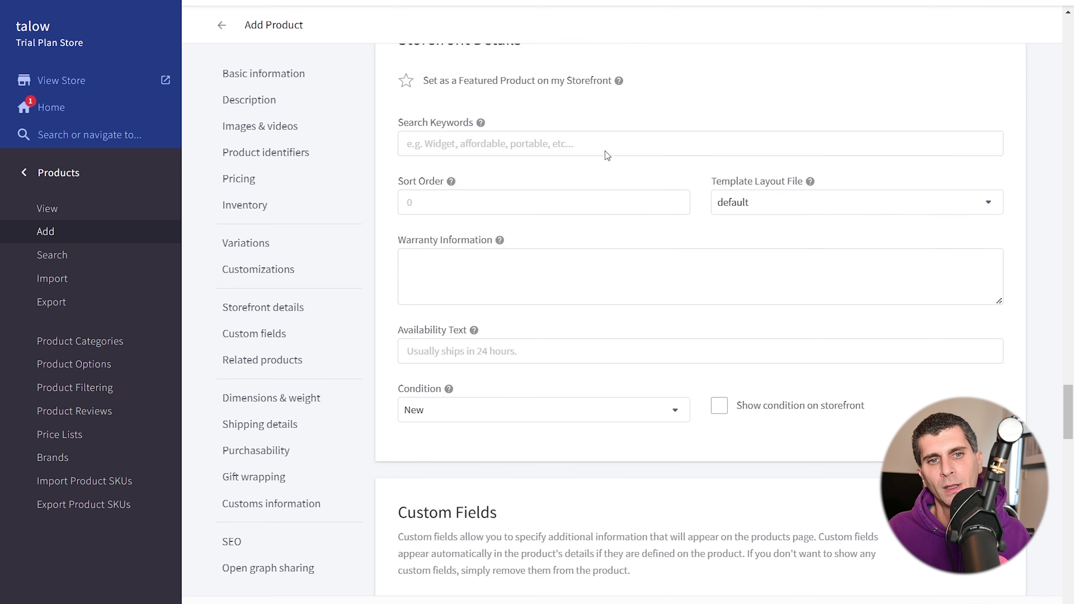
pyautogui.scroll(2, 638, 160)
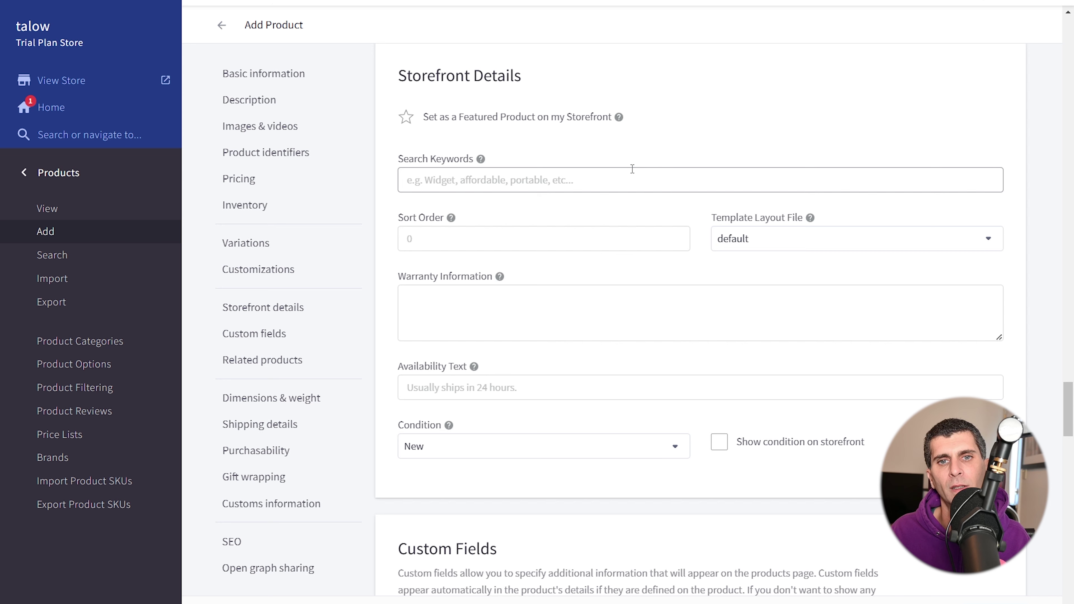
pyautogui.write('ts')
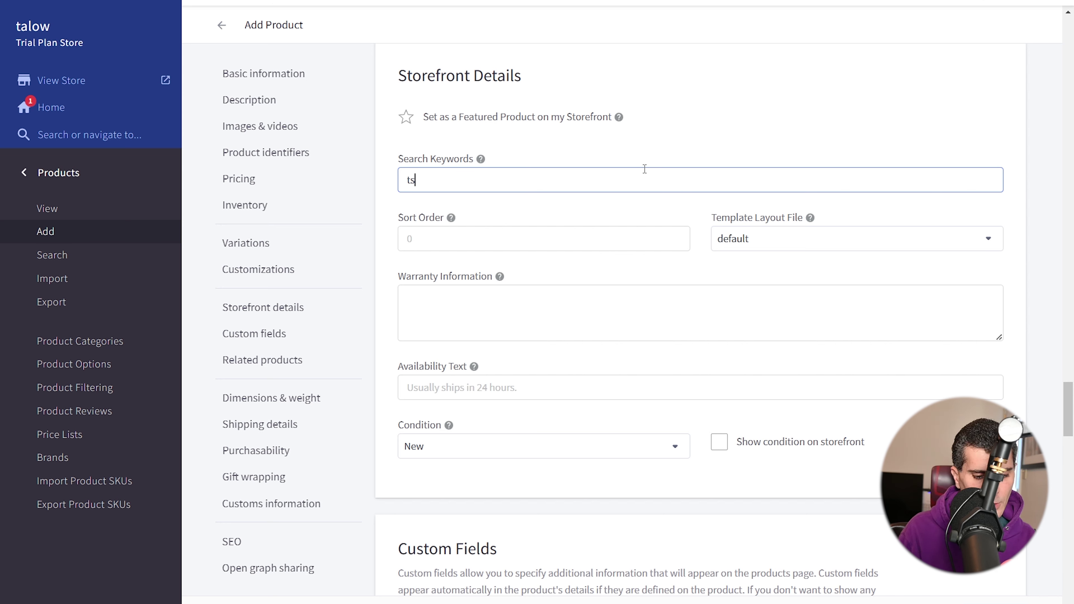
pyautogui.write('hirt,logo ')
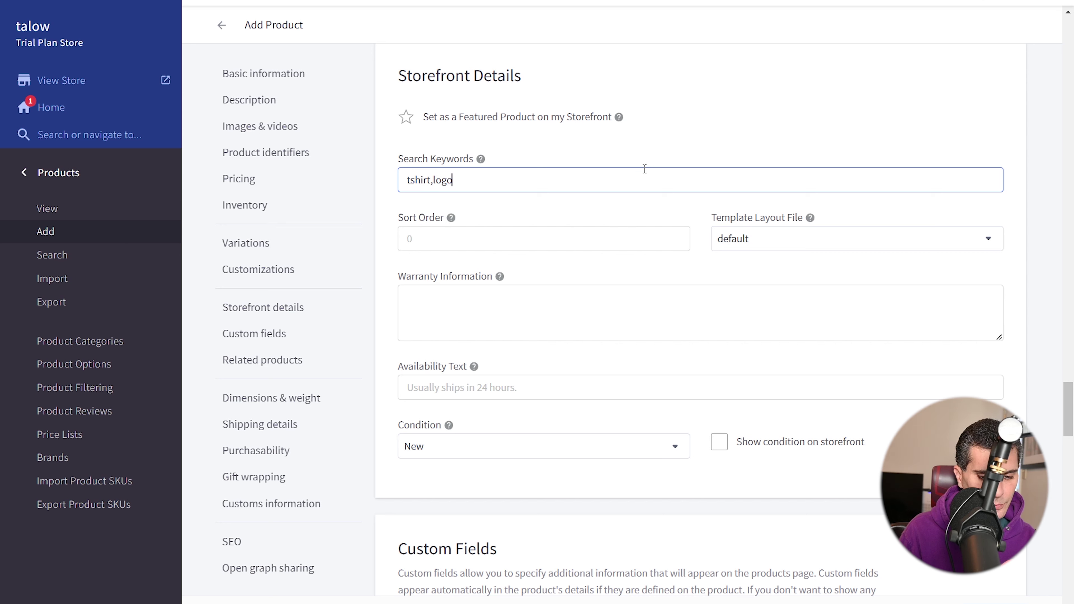
pyautogui.write(', embroid')
pyautogui.press('BackSpace')
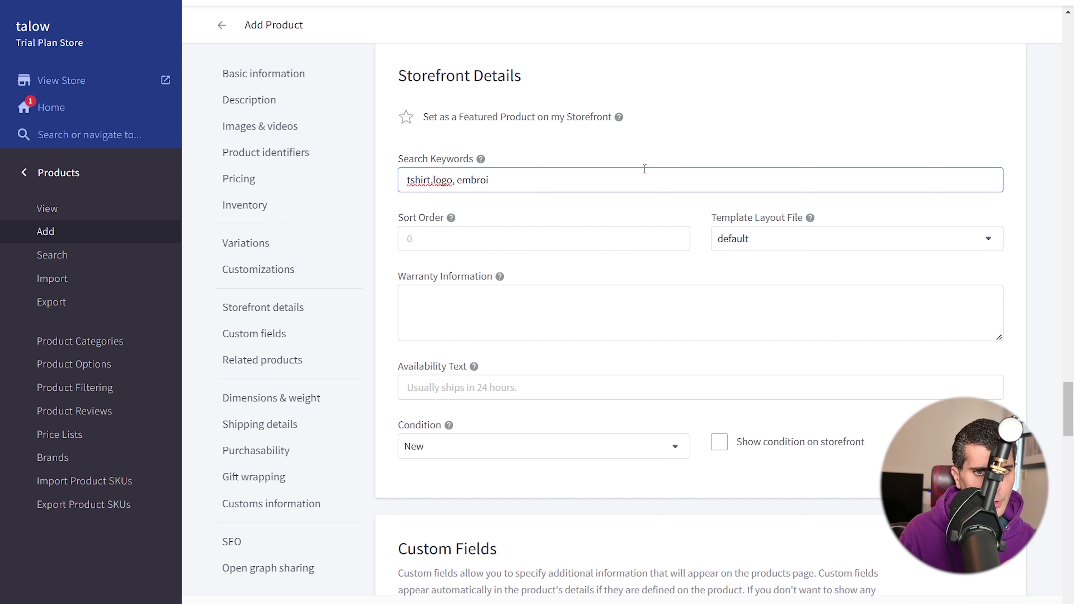
pyautogui.write('dered,')
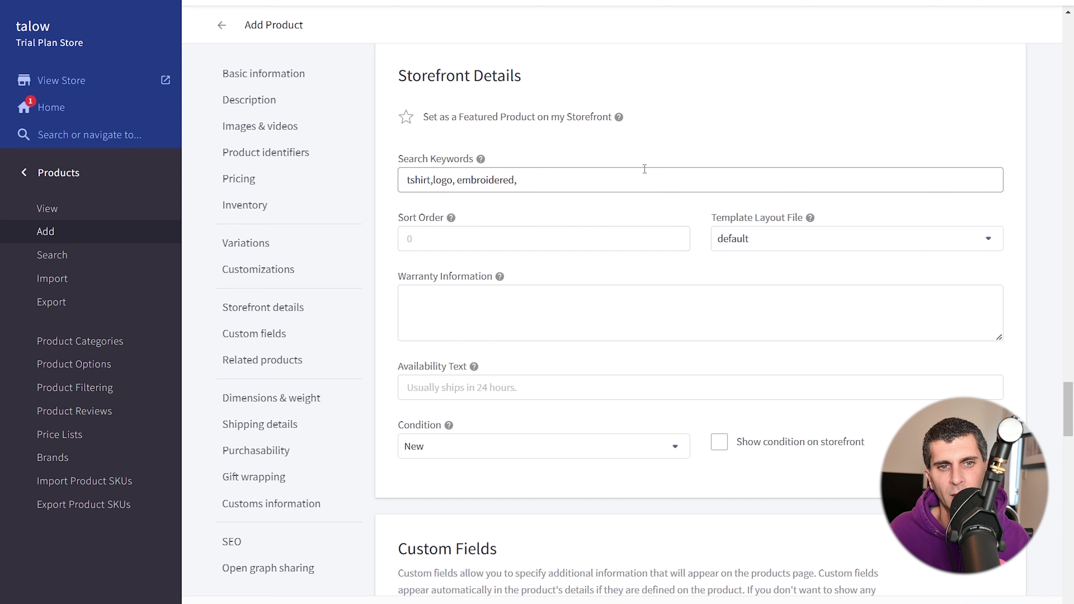
# - Set the product's sort order to 1
pyautogui.press('Tab')
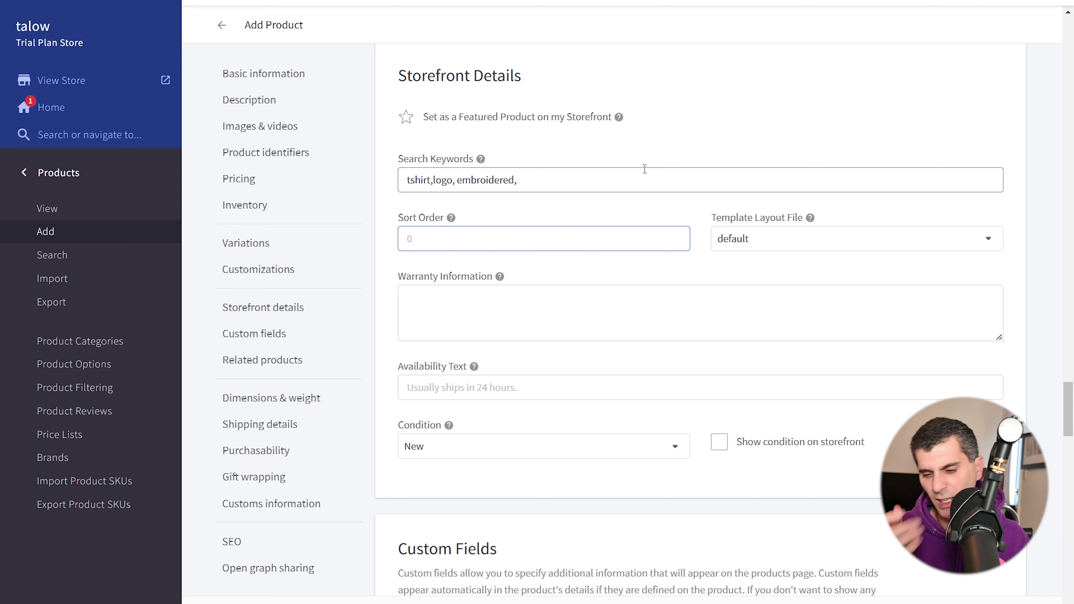
pyautogui.write('1')
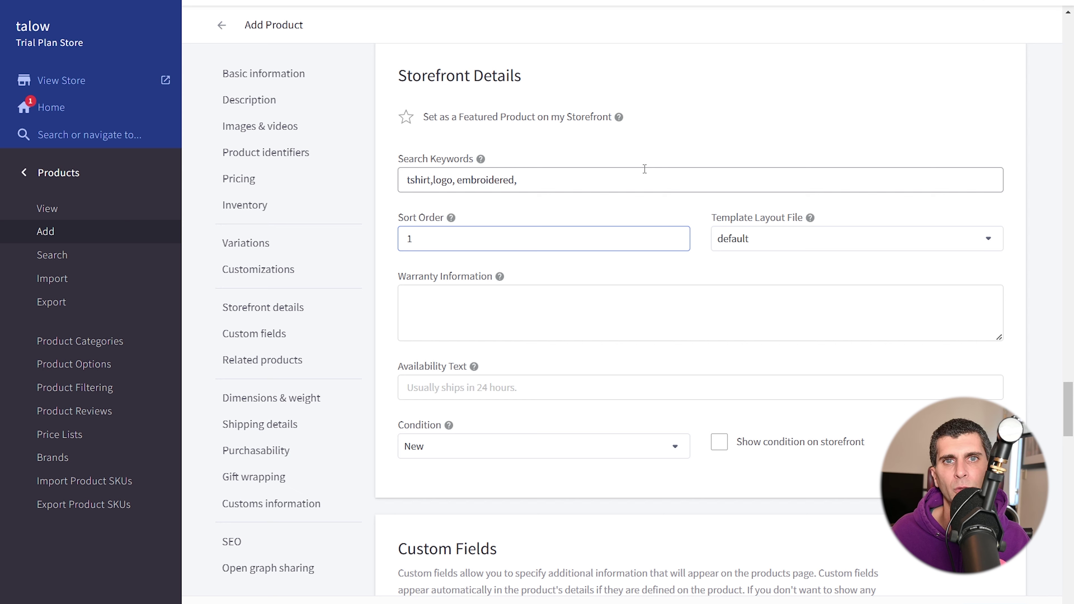
pyautogui.press('Tab')
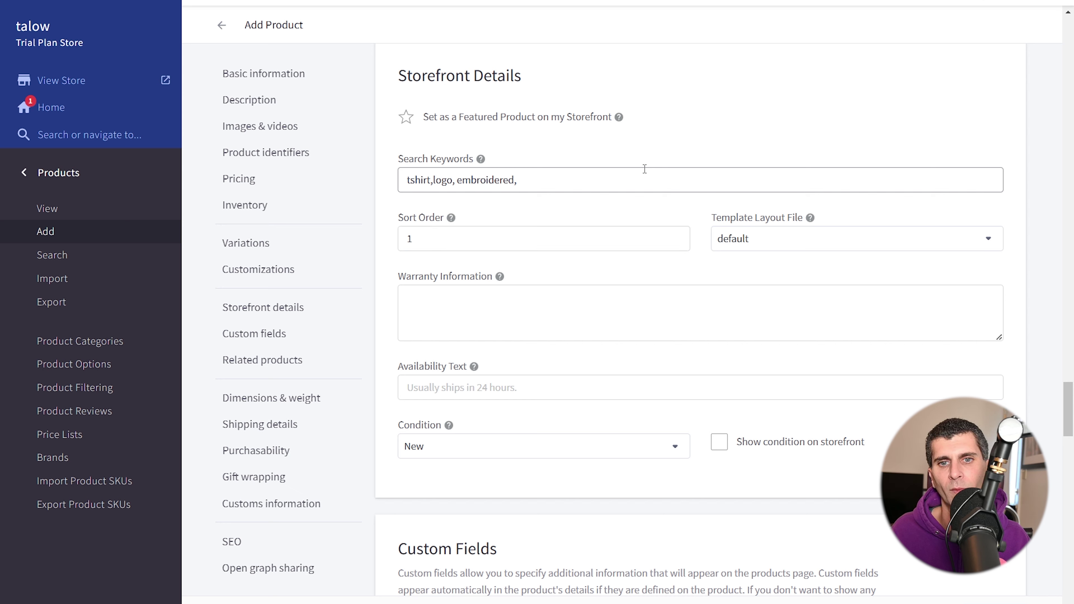
# - Check the available template layout files without changing the selection, and open the Warranty Information field for editing
pyautogui.click(825, 240)
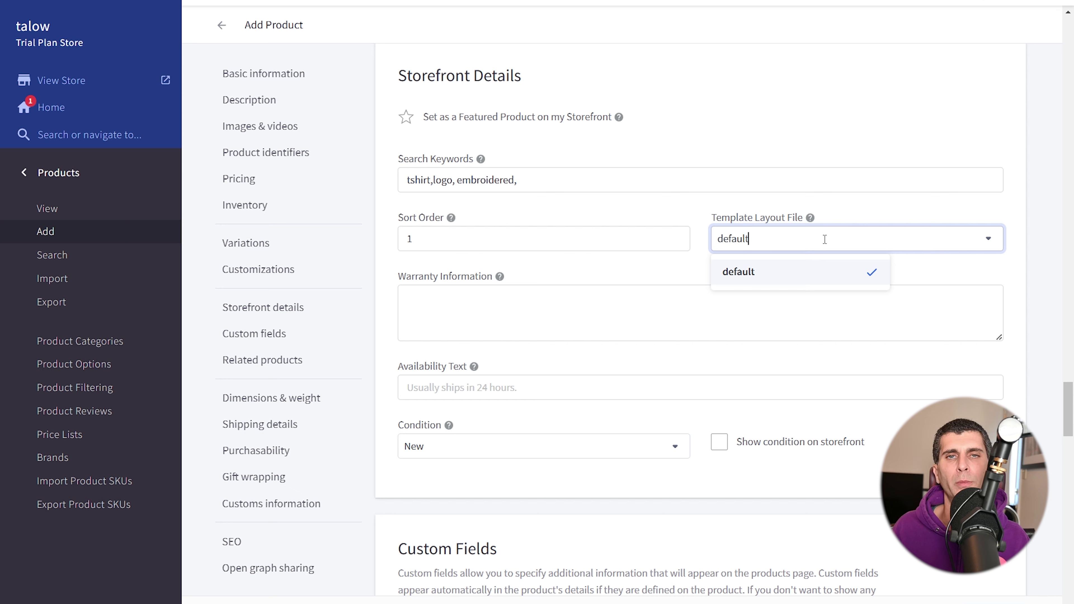
pyautogui.click(811, 171)
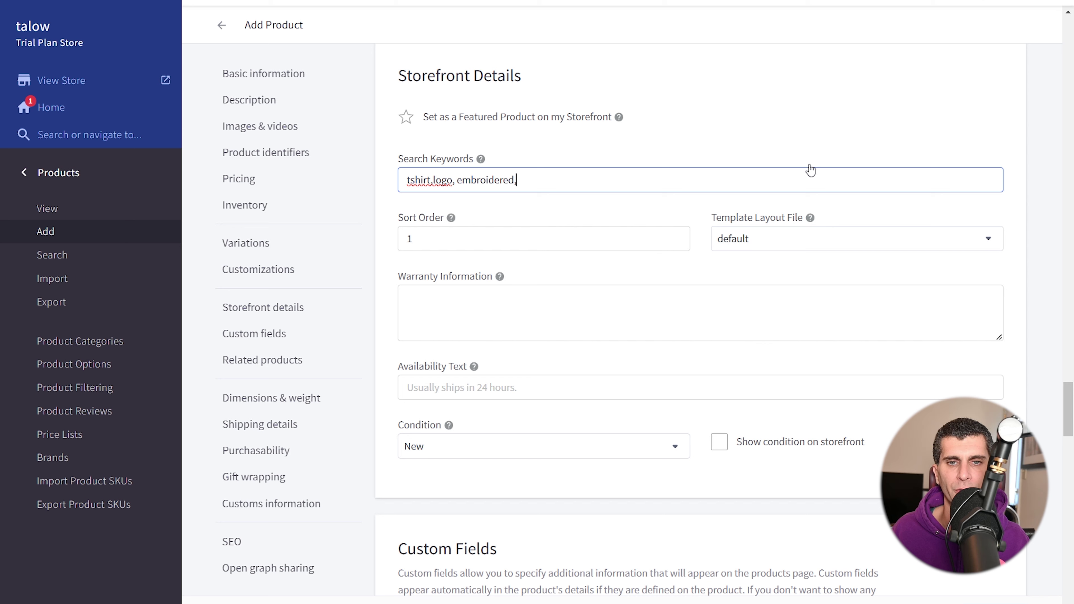
pyautogui.click(651, 294)
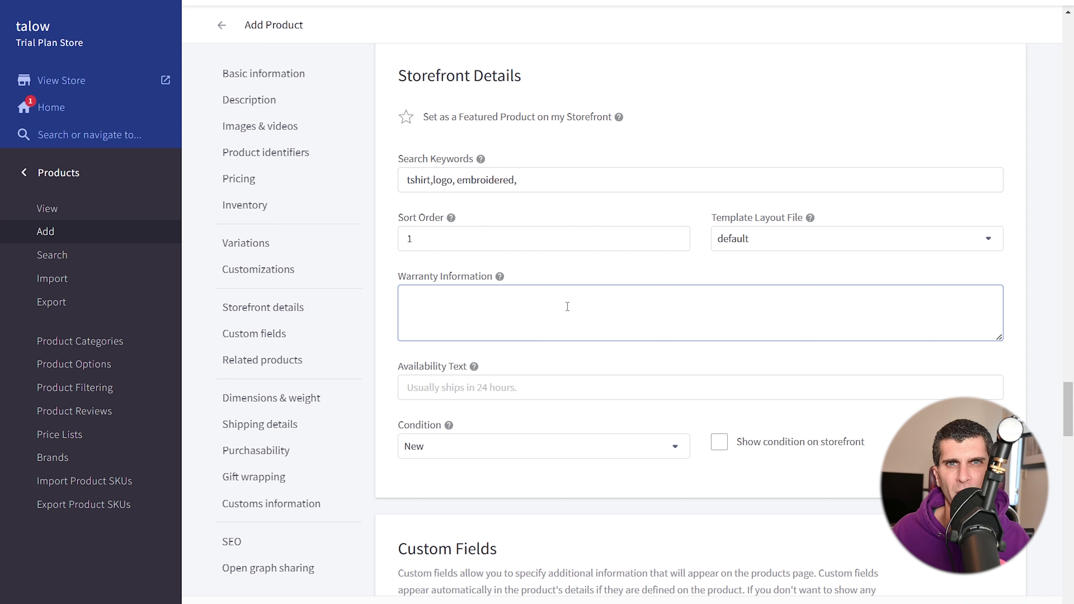
# - Enter "1 year limited warranty" as the product's warranty information
pyautogui.write('1')
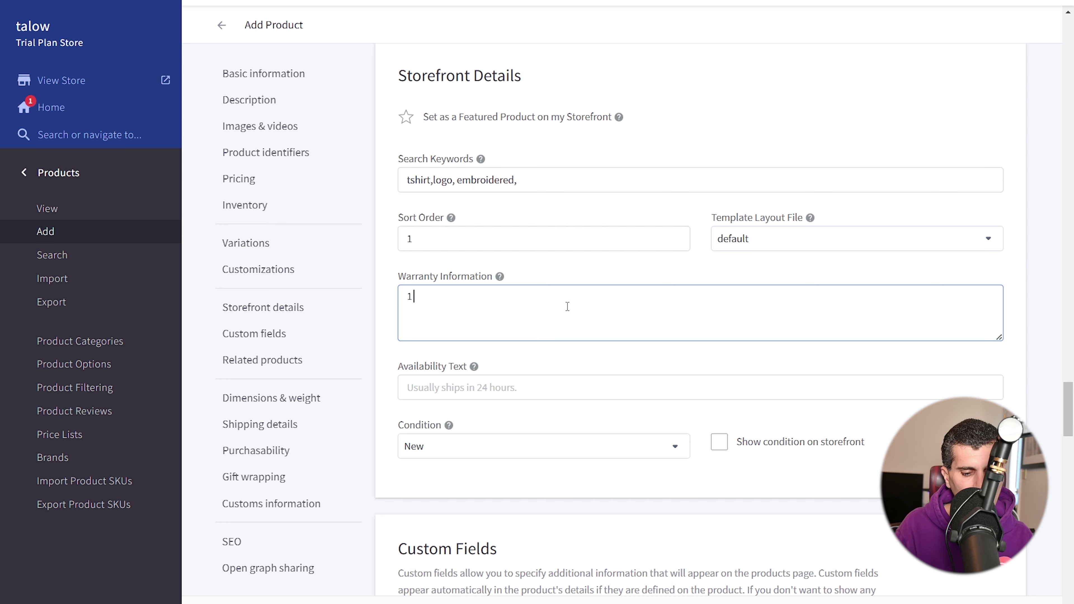
pyautogui.write(' year limited')
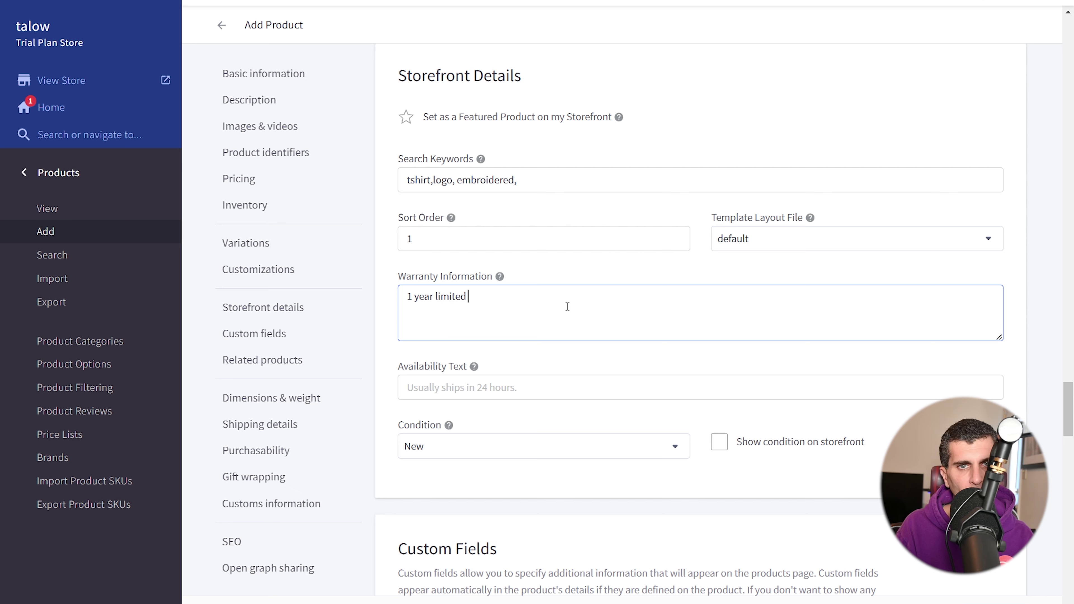
pyautogui.write(' warranty')
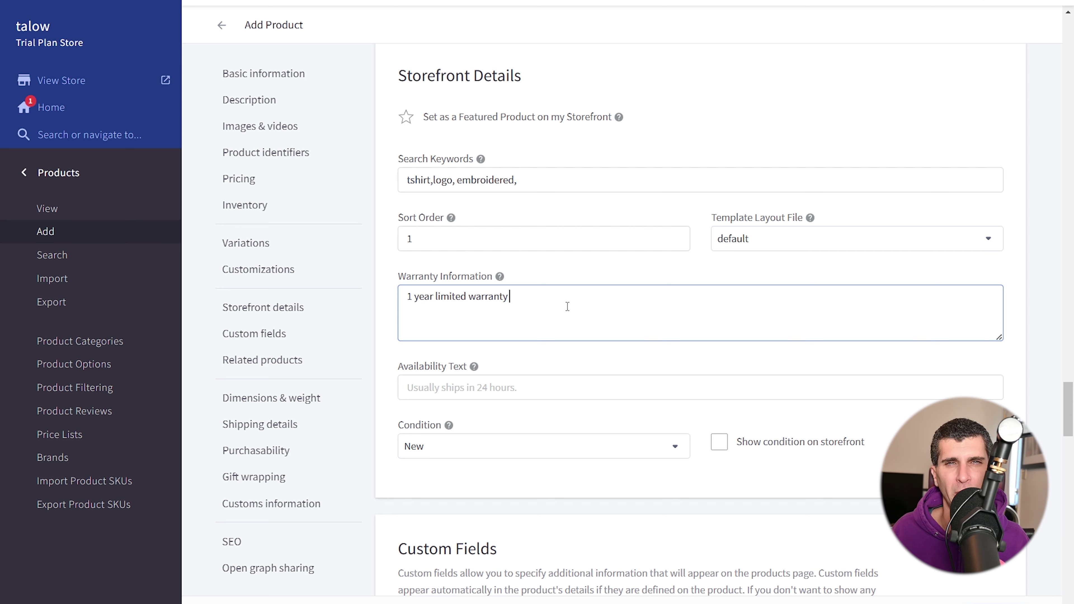
# - Enter "Usually ships in 3 business days" as the product's availability text
pyautogui.scroll(-5, 567, 306)
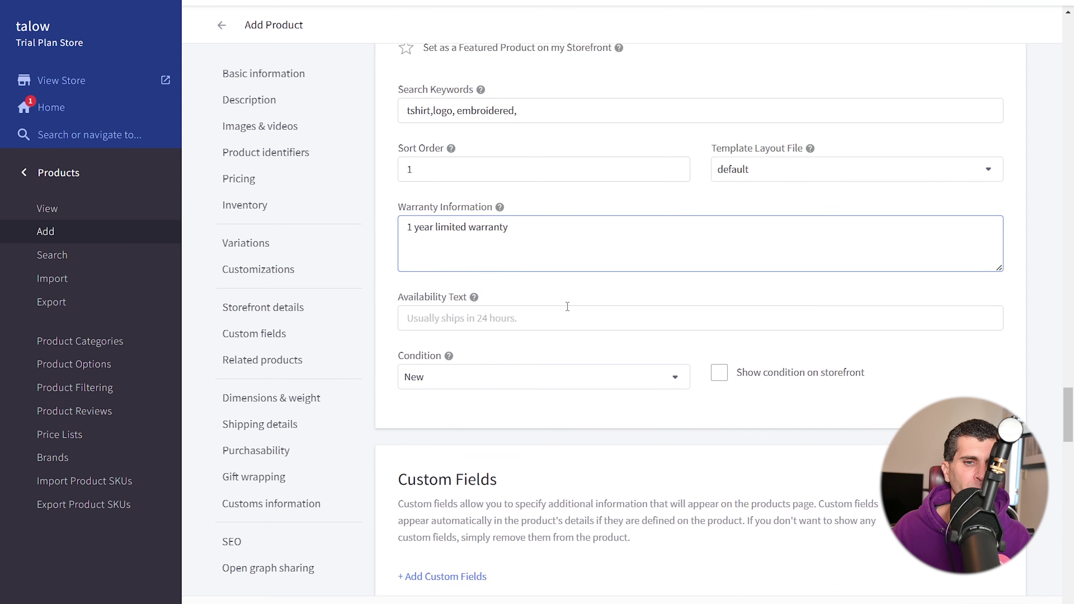
pyautogui.click(525, 178)
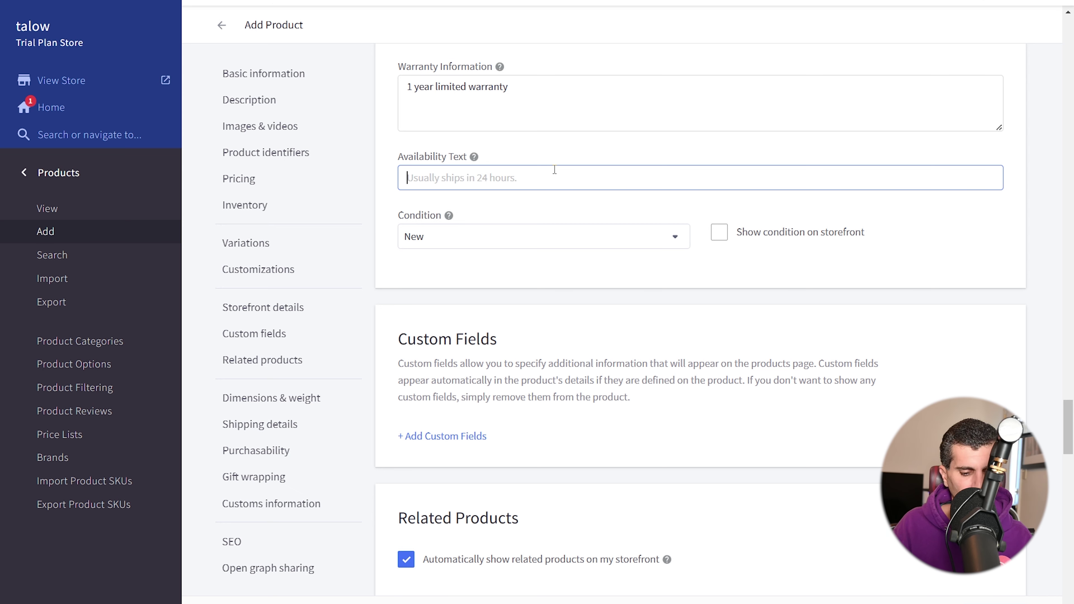
pyautogui.write('Usually ship')
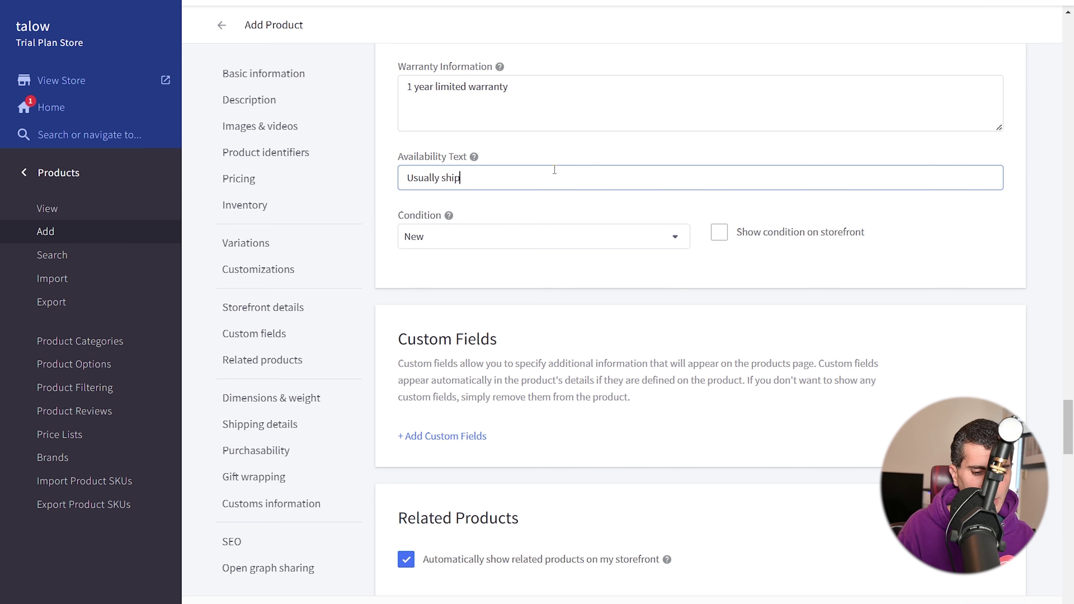
pyautogui.write('s in 3 bus')
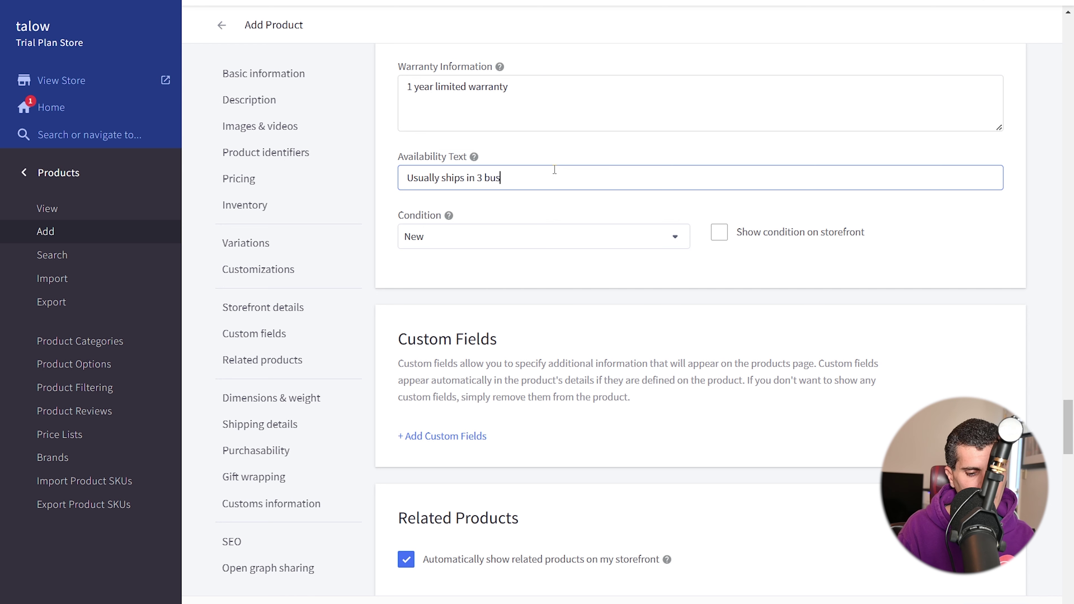
pyautogui.write('iness')
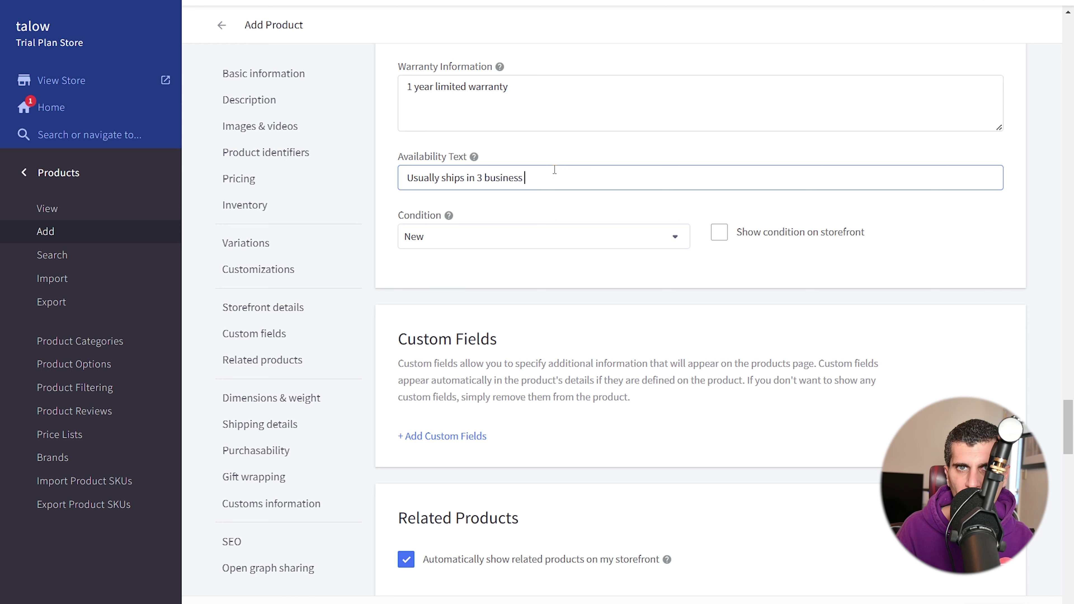
pyautogui.write(' days')
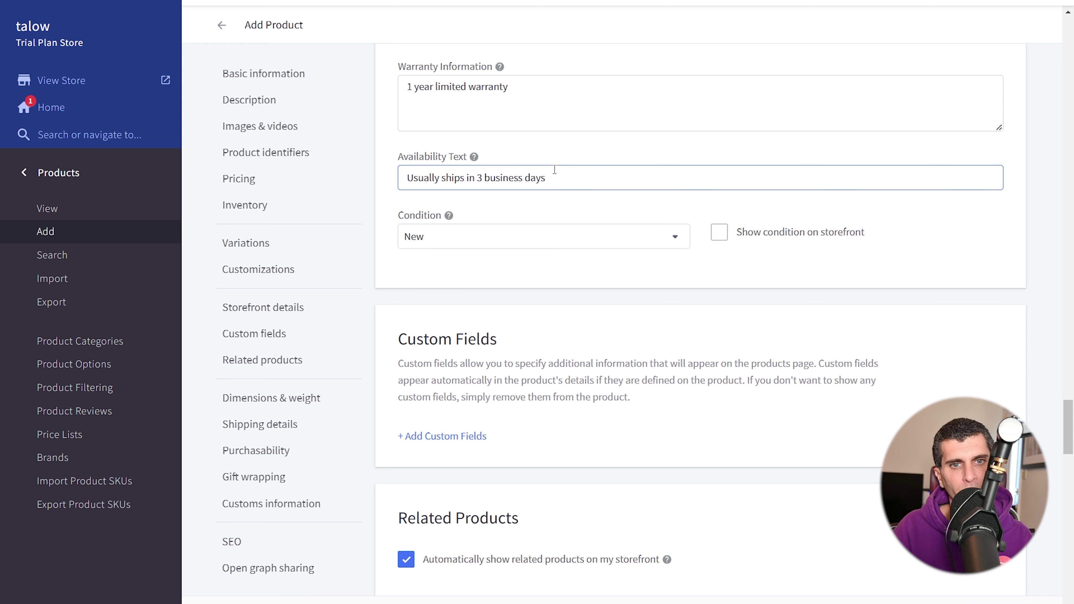
# - Check the available product condition options without changing the selection
pyautogui.scroll(-3, 586, 163)
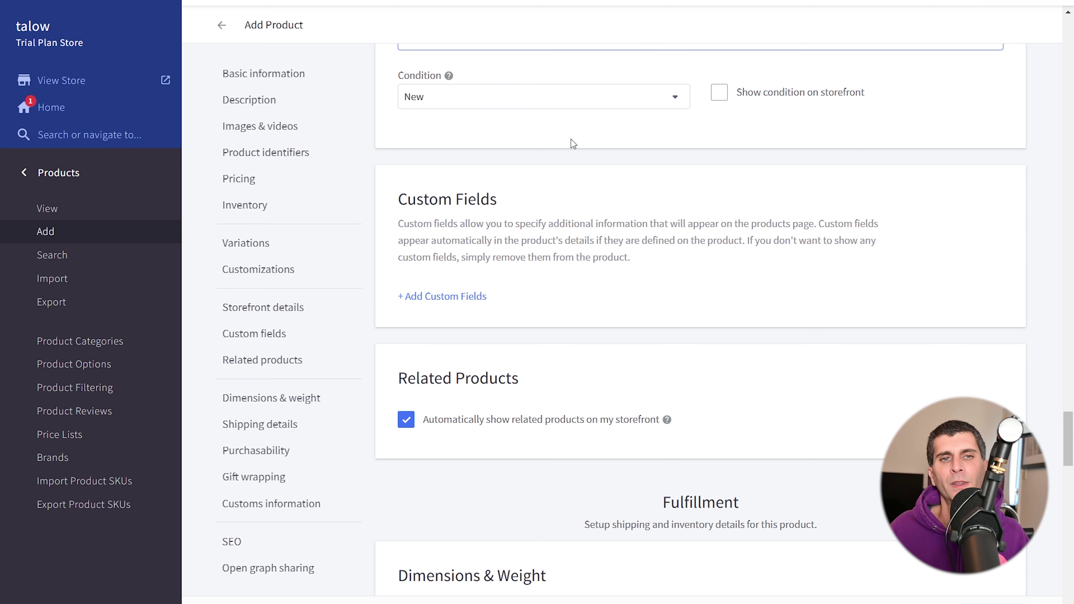
pyautogui.click(590, 95)
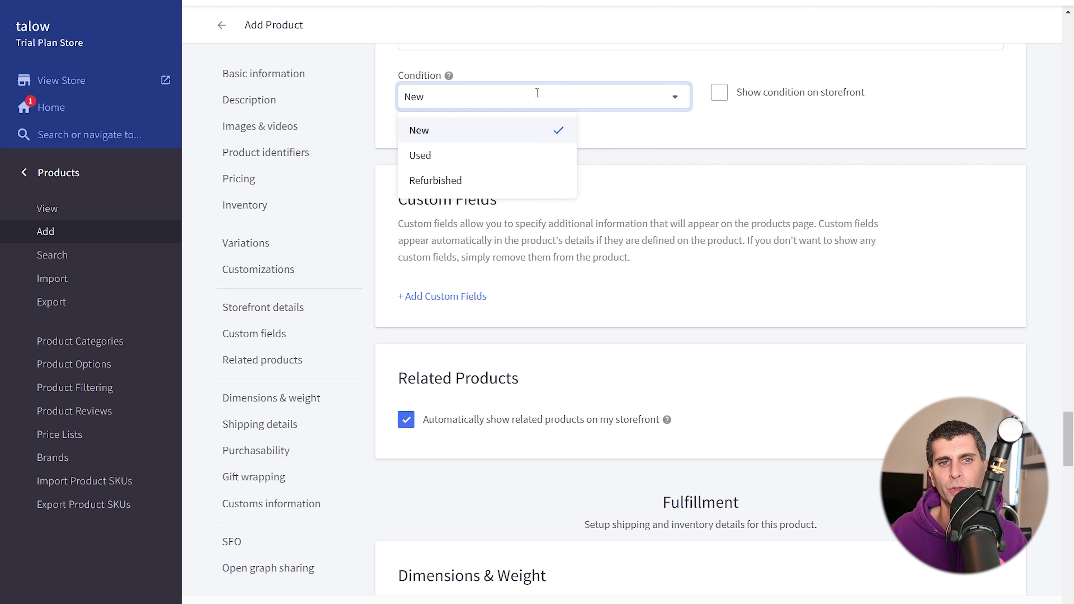
pyautogui.click(728, 207)
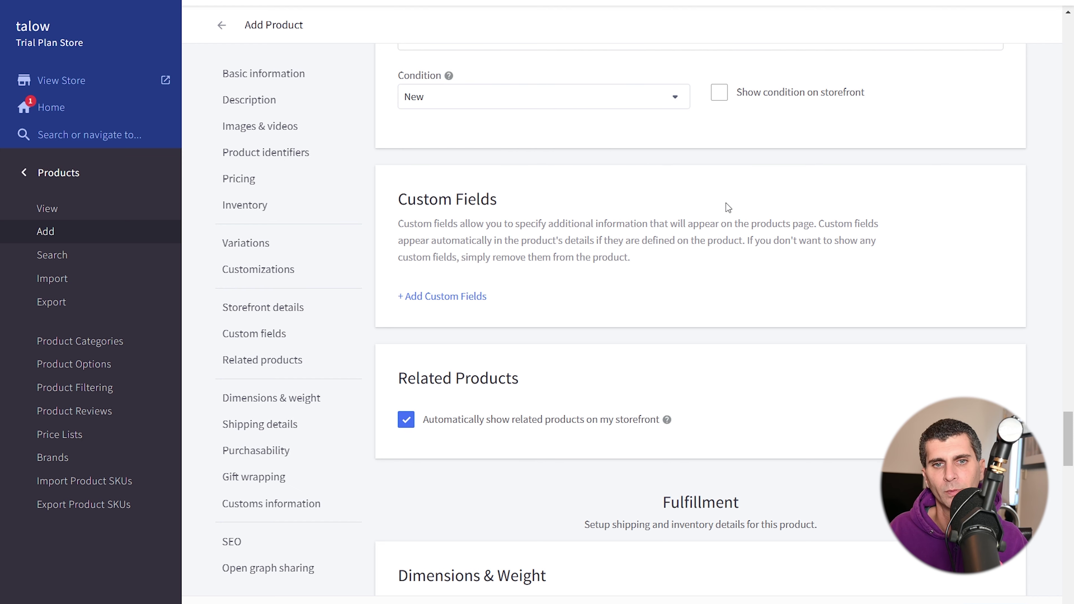
# - Add a custom field named Length with the value 12, plus a second custom field named length
pyautogui.scroll(-3, 727, 207)
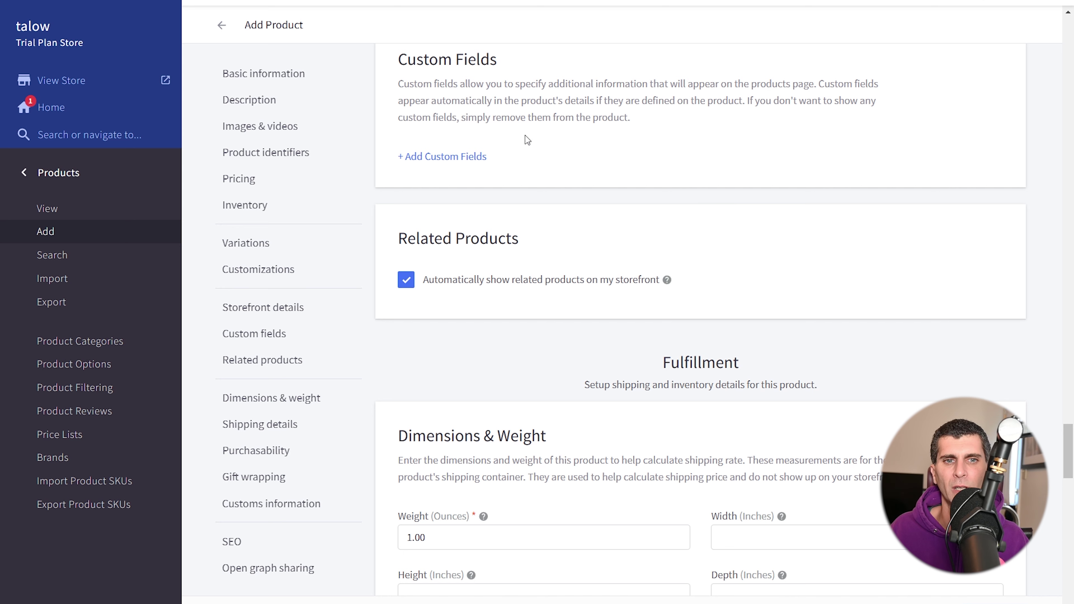
pyautogui.click(420, 157)
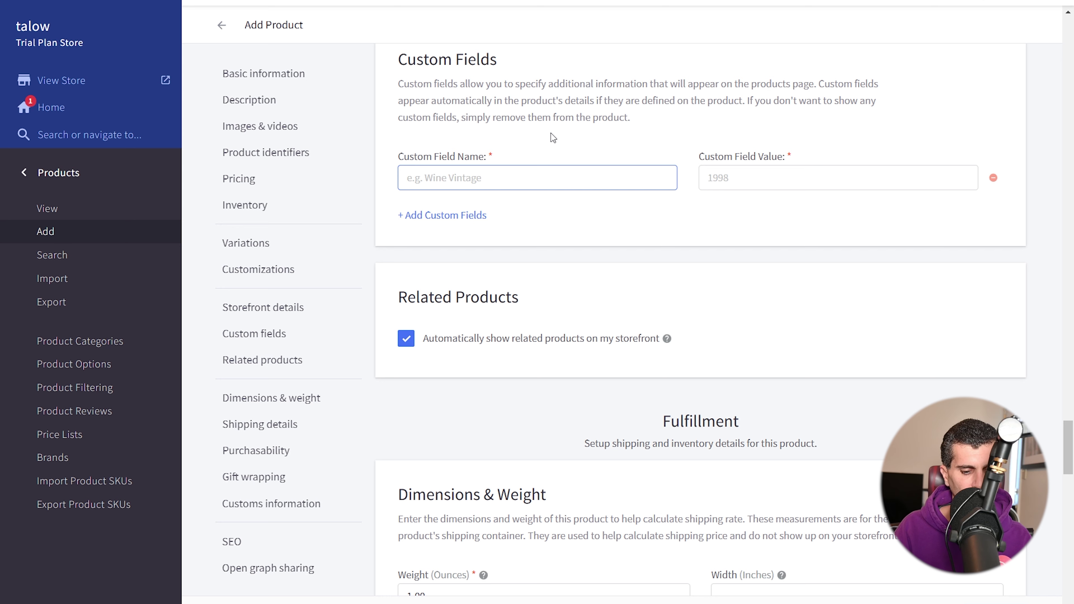
pyautogui.write('Length')
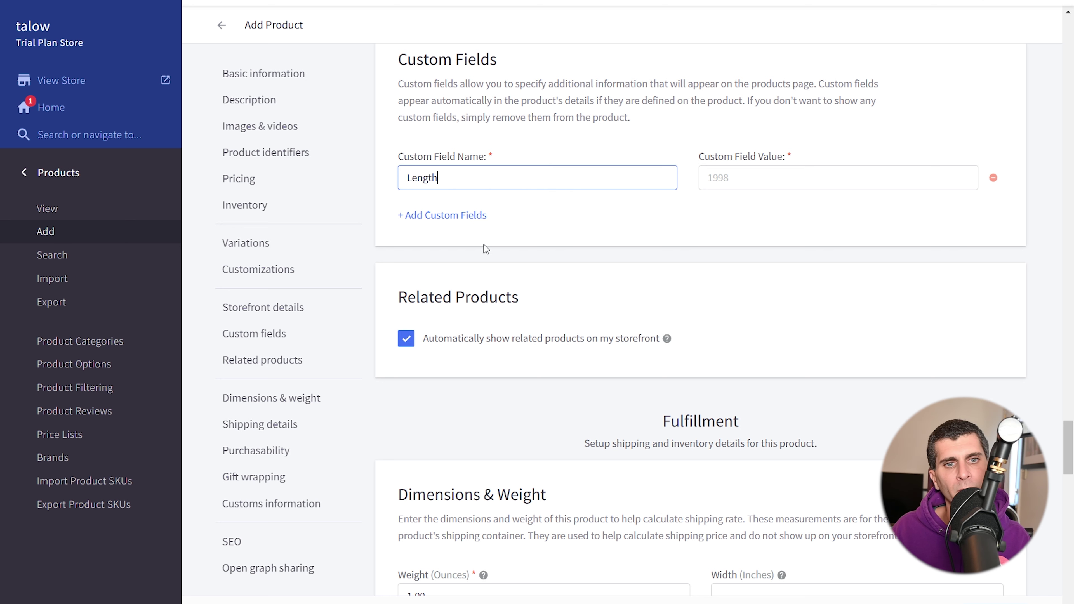
pyautogui.click(470, 214)
pyautogui.write('length')
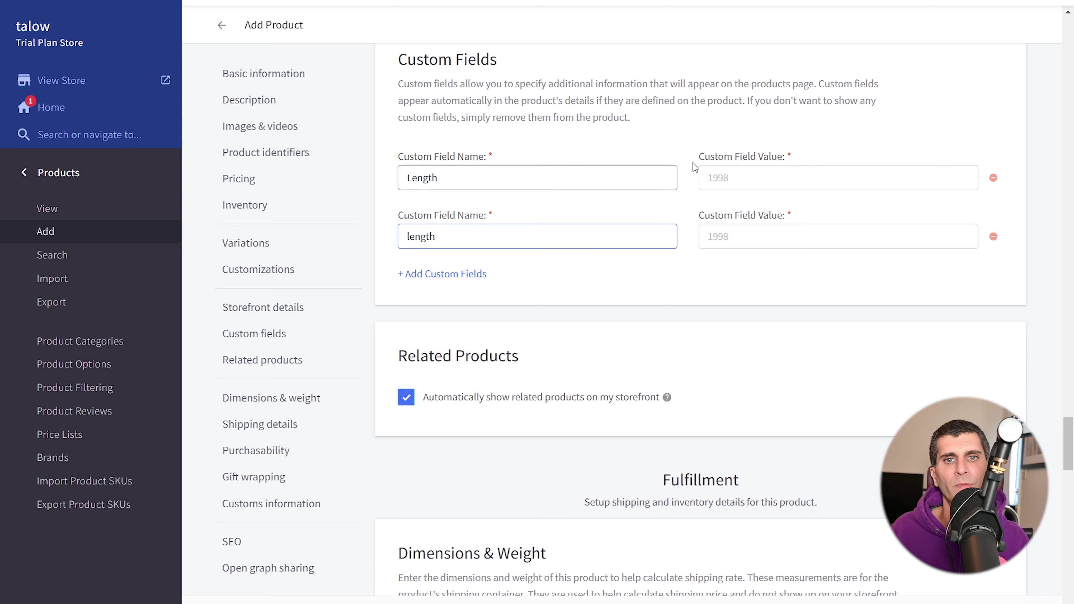
pyautogui.click(759, 174)
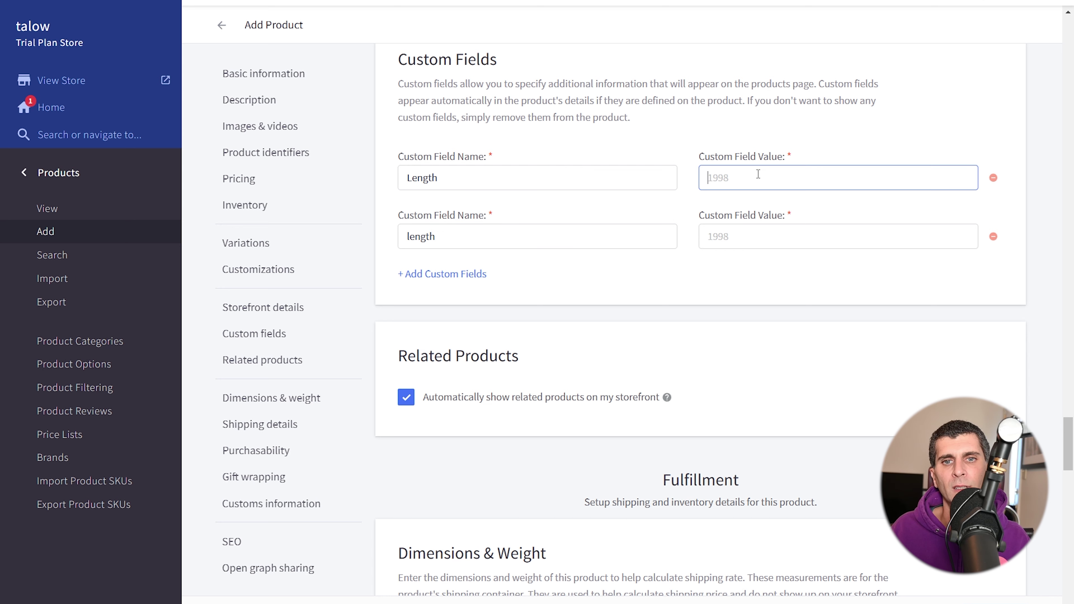
pyautogui.write('12')
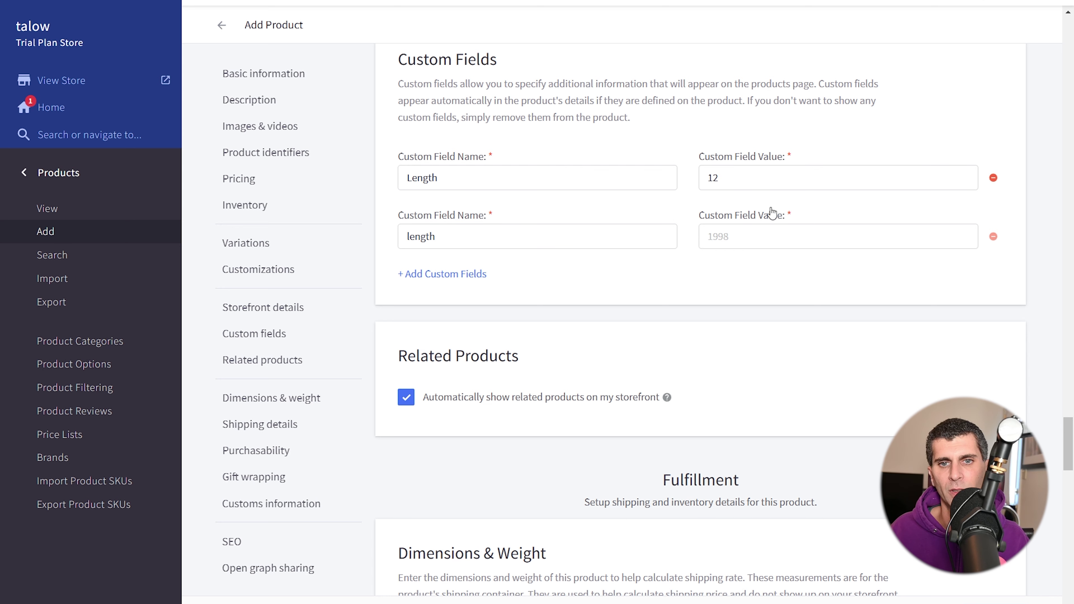
# - Enter 12 as the value of the duplicate length custom field and remove that field
pyautogui.click(793, 224)
pyautogui.write('12')
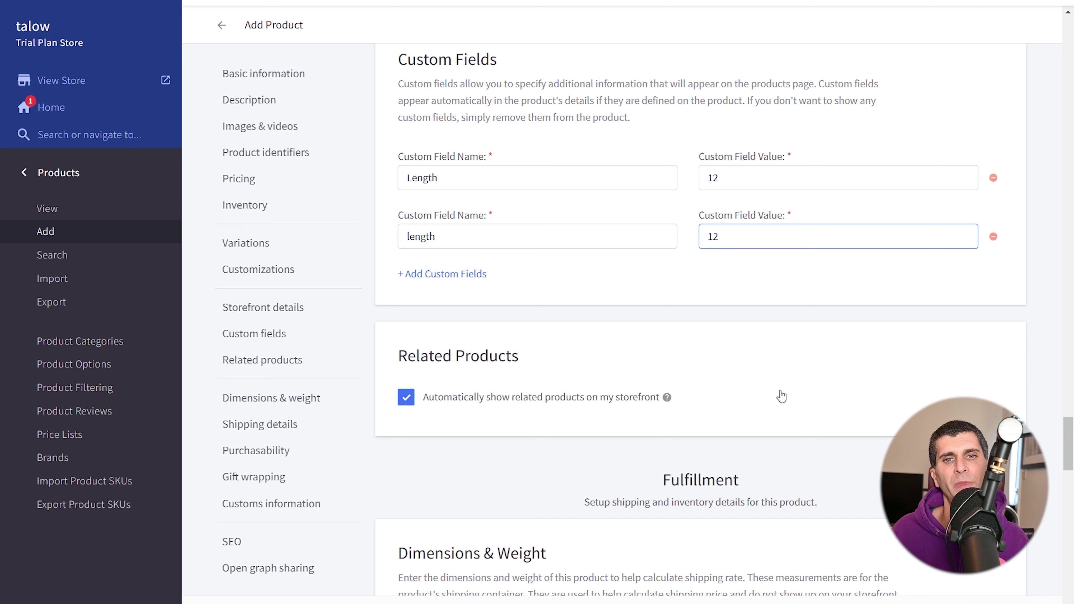
pyautogui.click(994, 236)
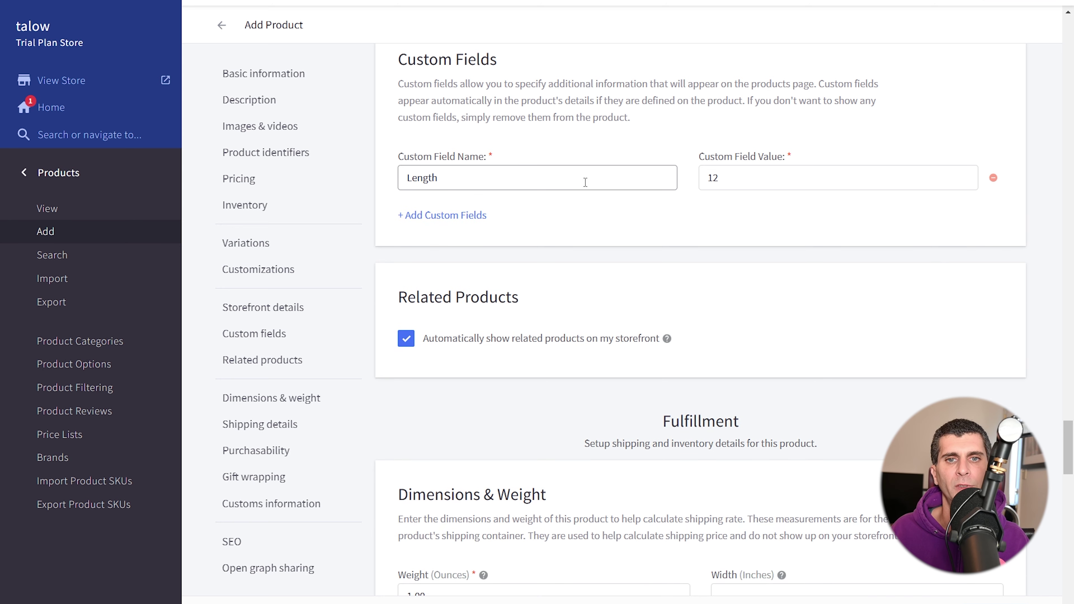
pyautogui.click(412, 215)
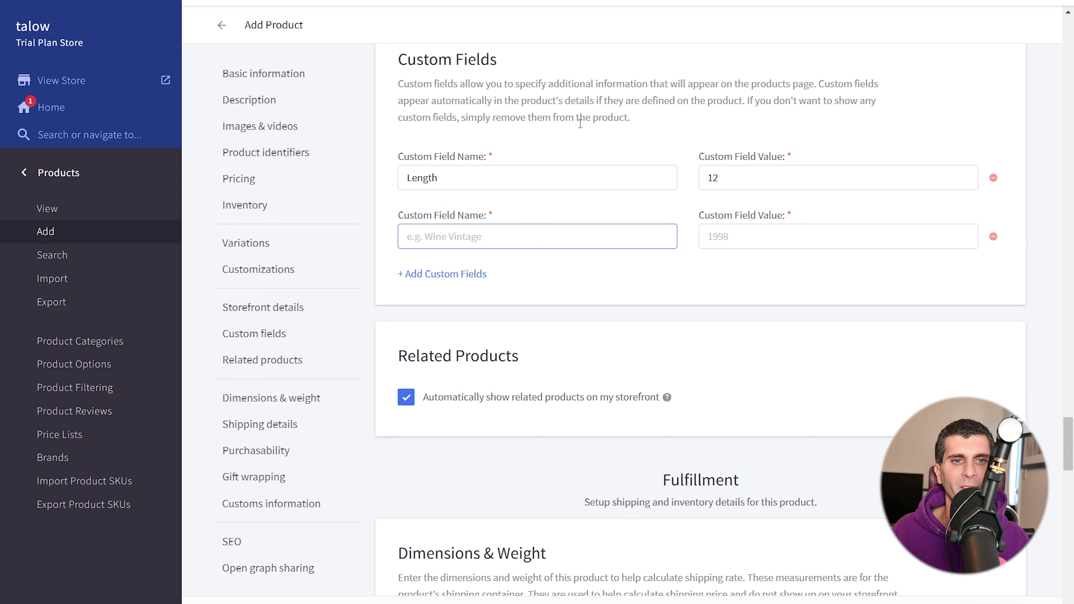
pyautogui.write('Docume')
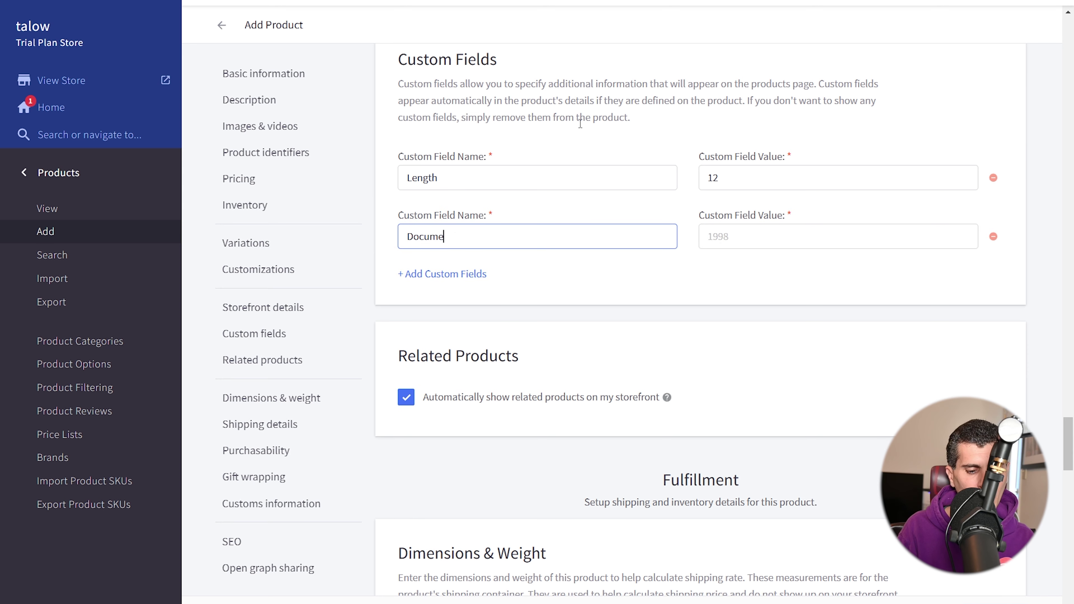
pyautogui.write('nt Link')
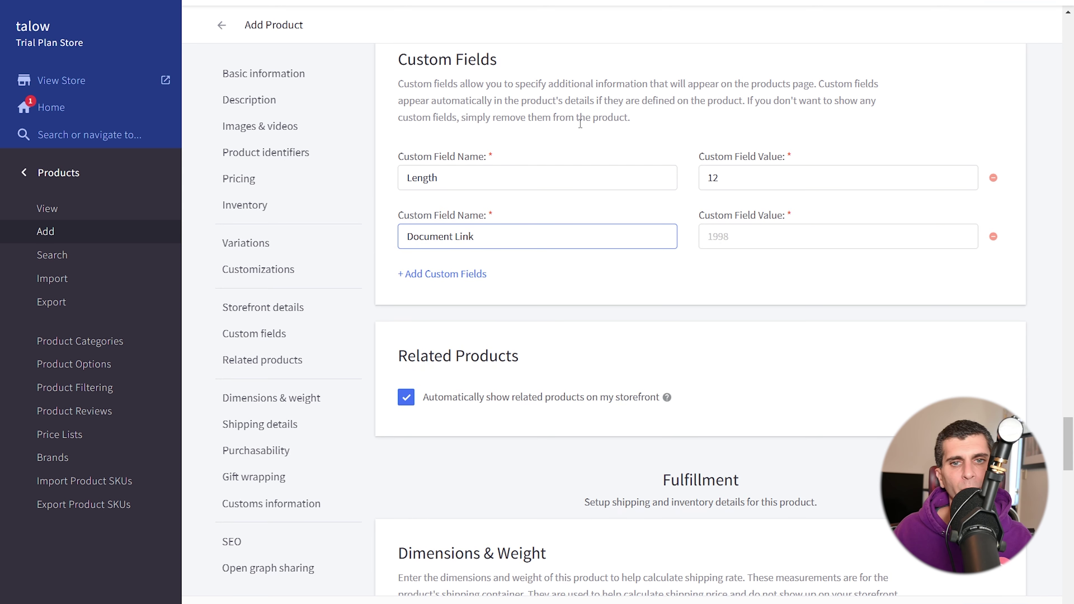
pyautogui.press('Tab')
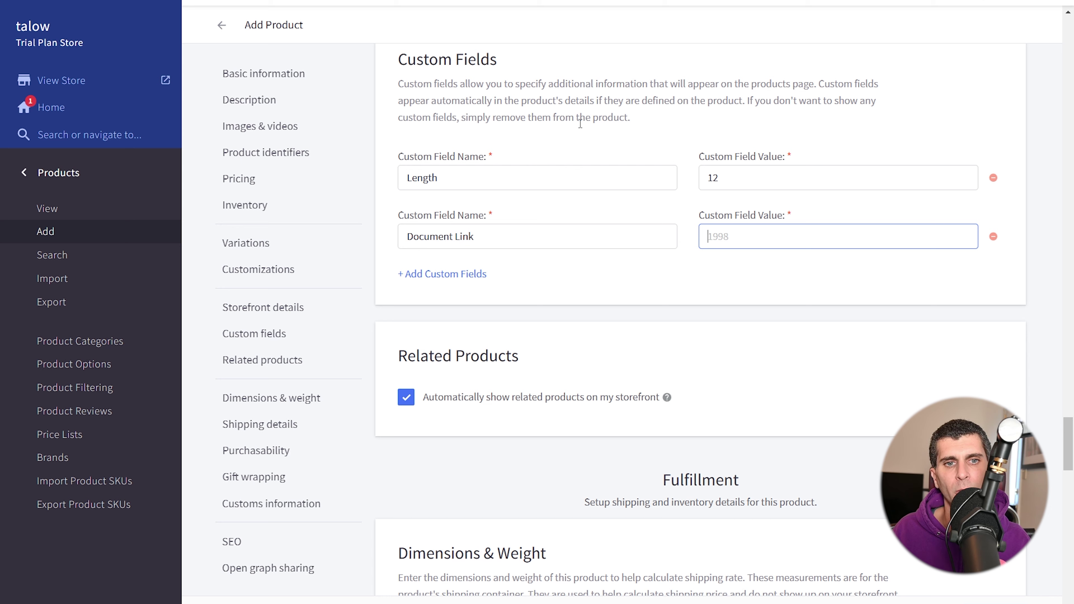
pyautogui.write('https://')
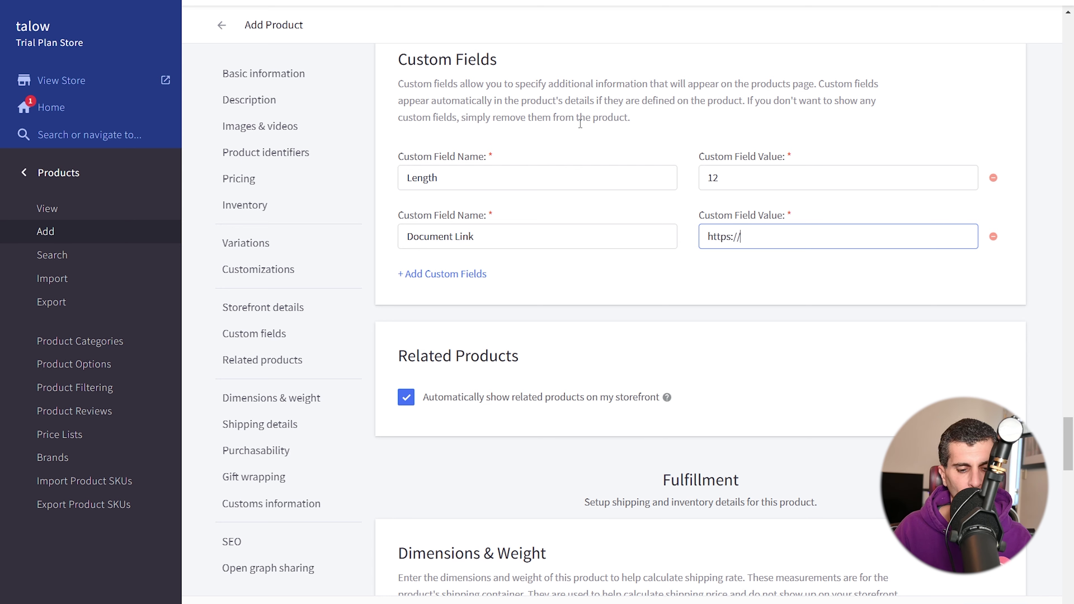
pyautogui.write('google.omc')
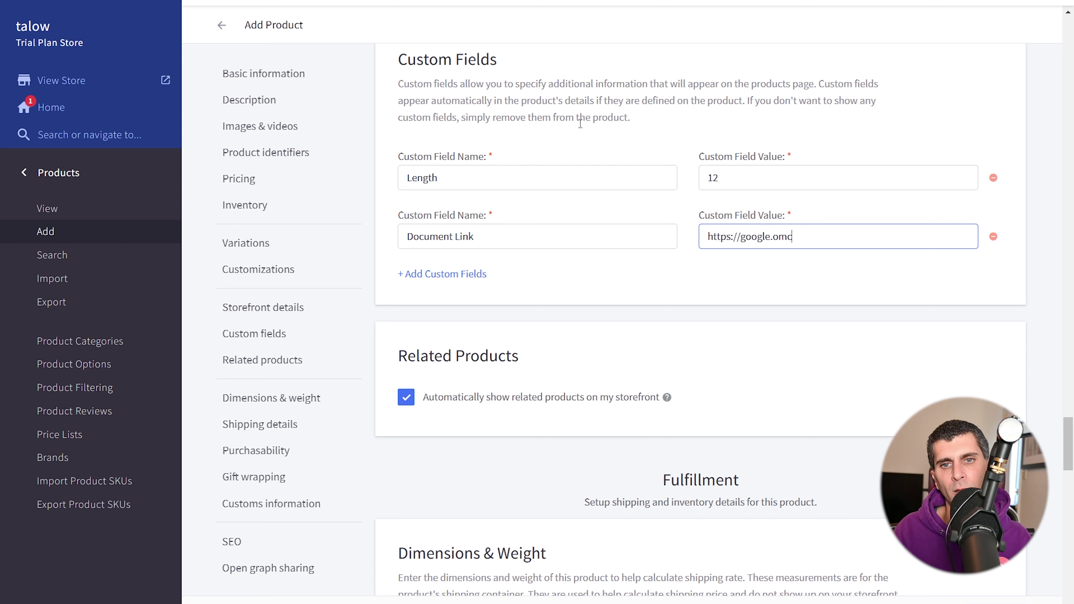
pyautogui.press('BackSpace')
pyautogui.press('BackSpace')
pyautogui.press('BackSpace')
pyautogui.write('com')
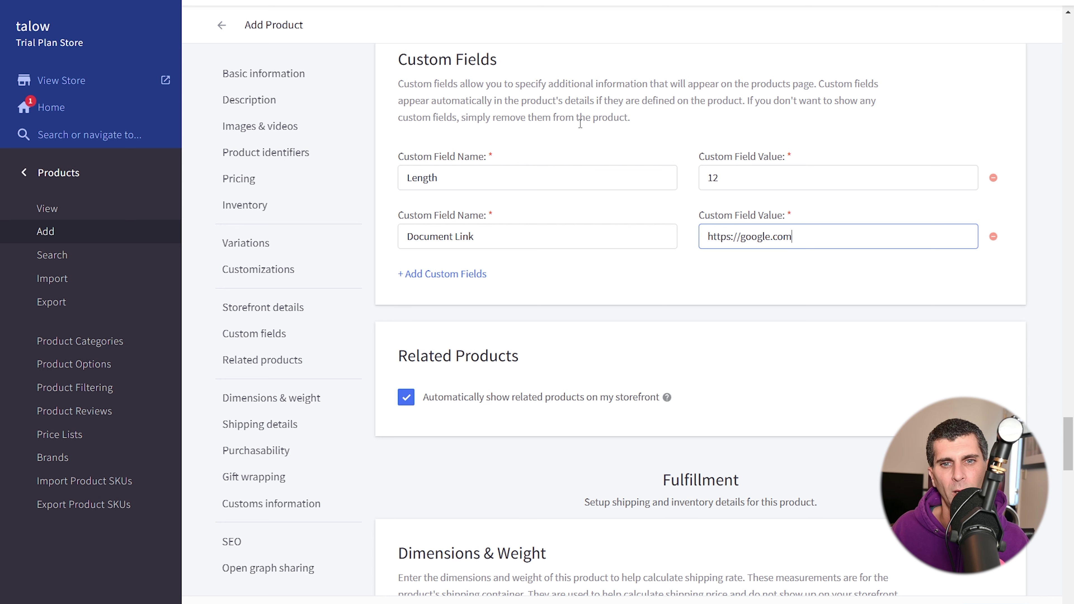
# - Set the product's width and height to 12 inches each in the fulfillment dimensions
pyautogui.scroll(-3, 472, 87)
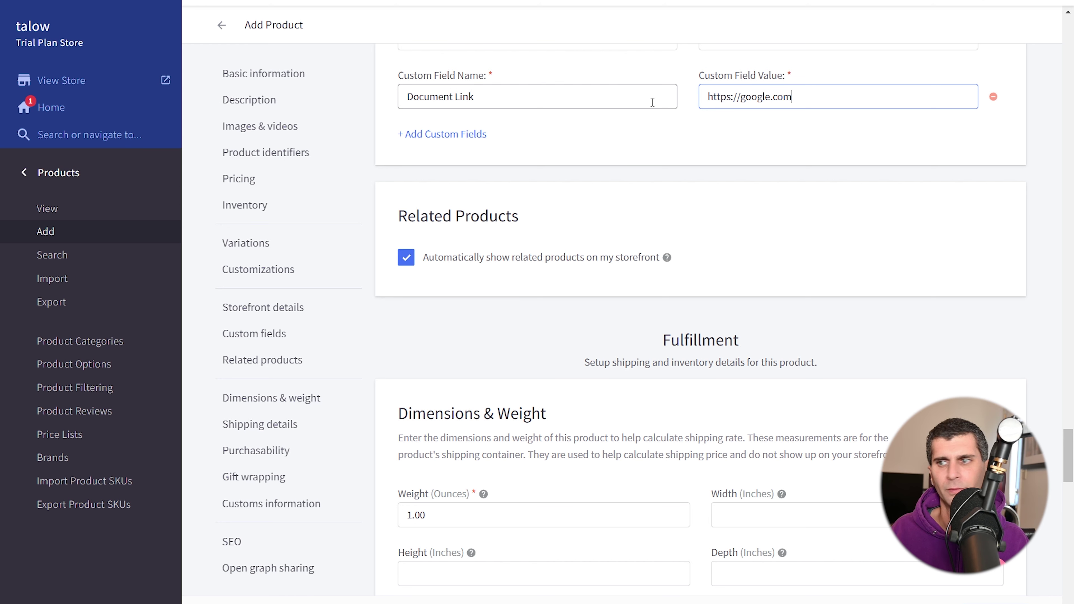
pyautogui.scroll(-2, 606, 161)
pyautogui.scroll(-3, 630, 100)
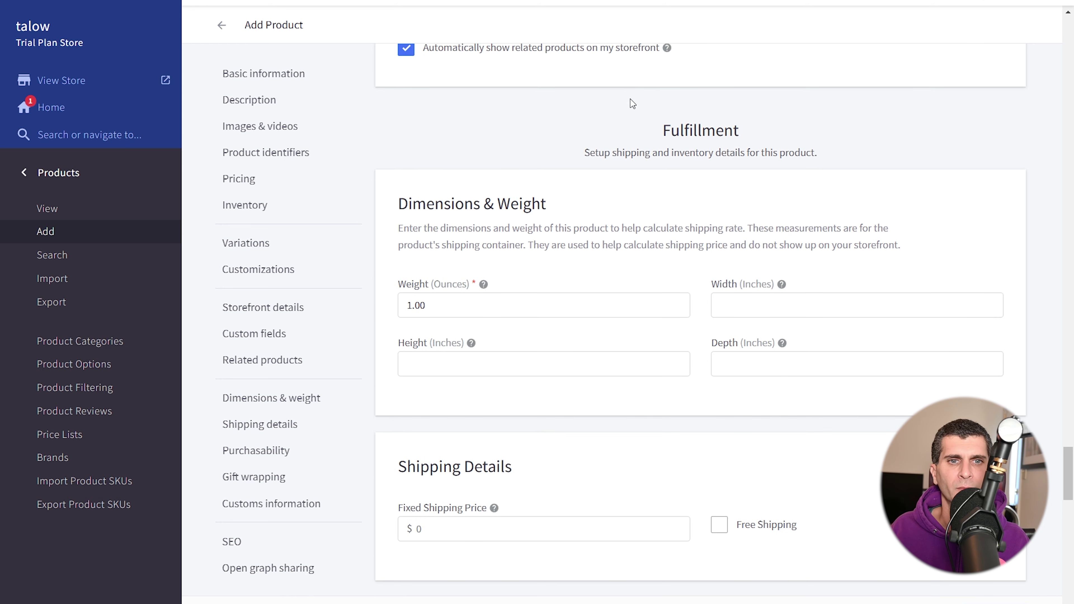
pyautogui.scroll(1, 630, 99)
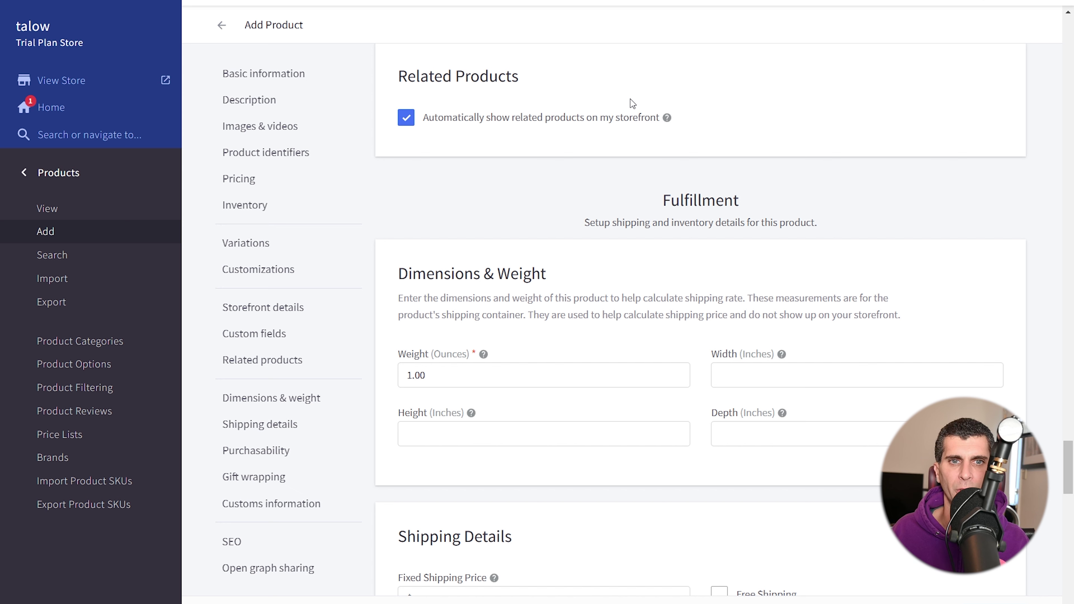
pyautogui.scroll(-3, 633, 104)
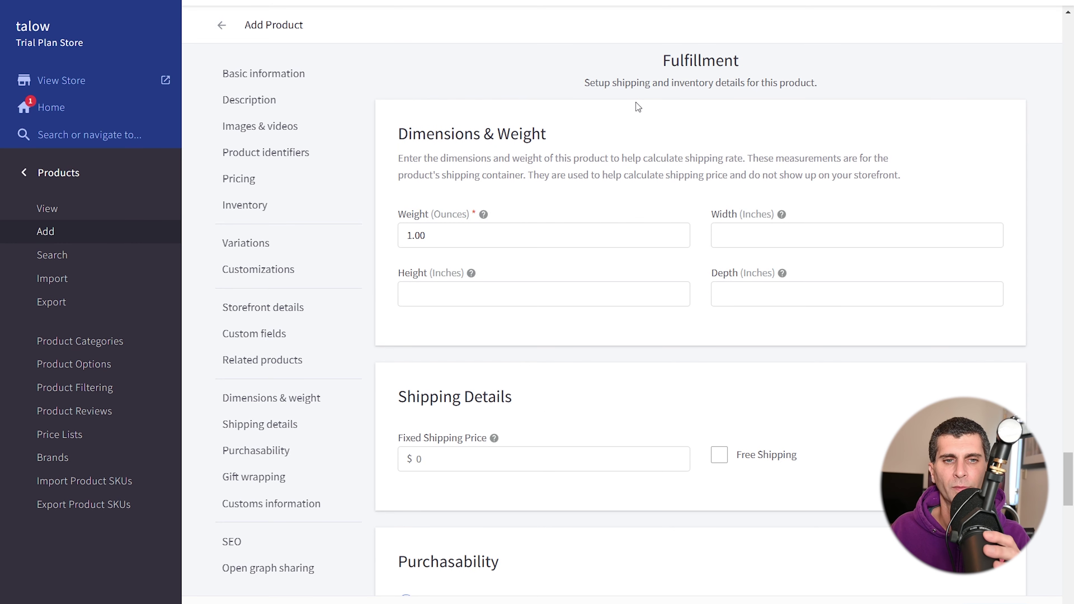
pyautogui.click(547, 243)
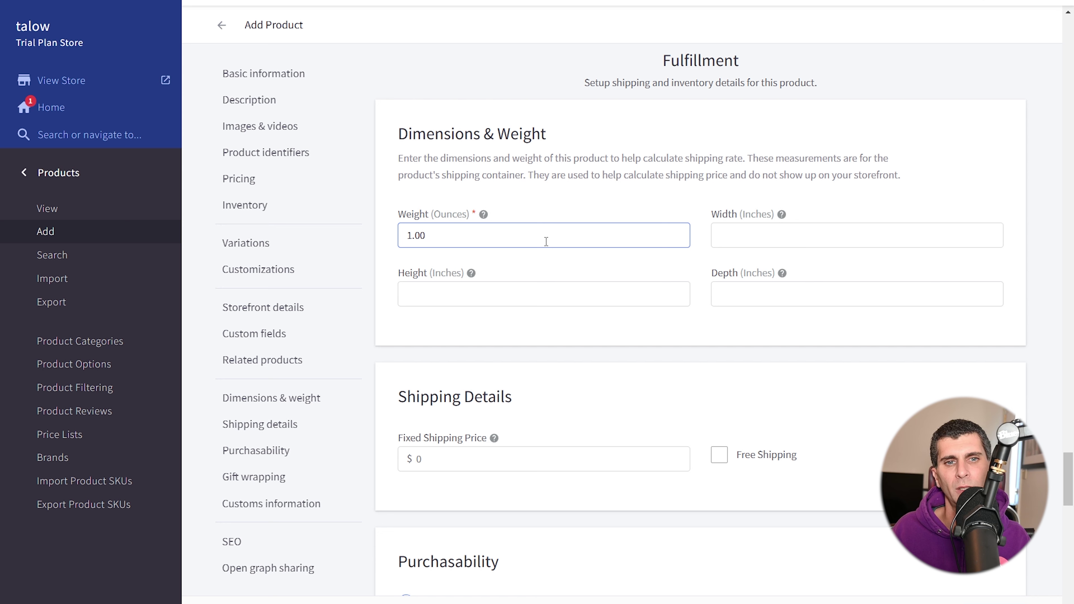
pyautogui.hotkey('shift', 'Left')
pyautogui.hotkey('shift', 'Left')
pyautogui.hotkey('shift', 'Left')
pyautogui.hotkey('shift', 'Left')
pyautogui.click(546, 242)
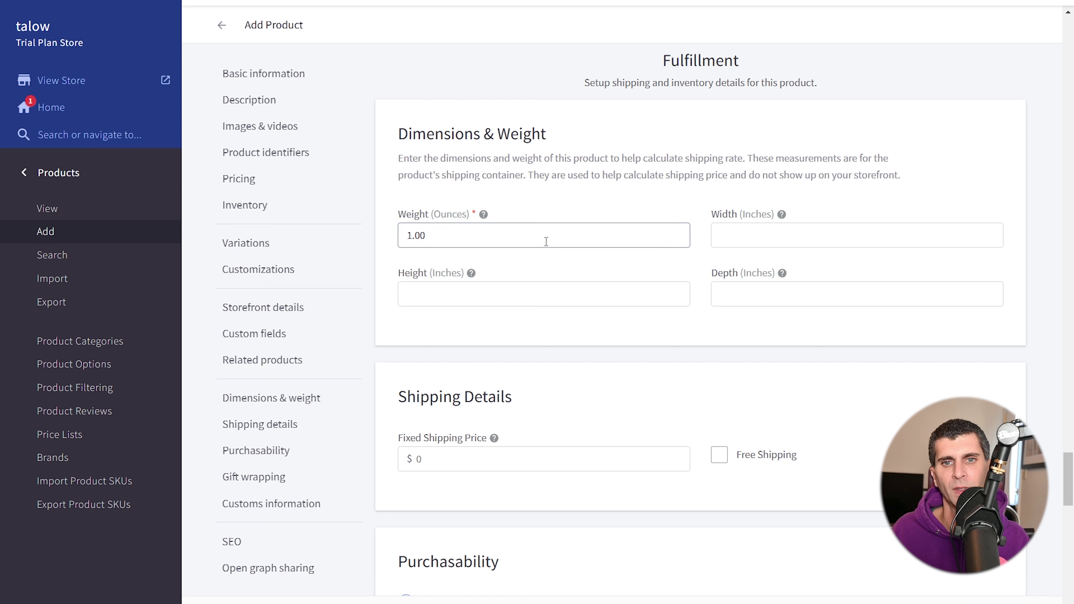
pyautogui.press('Tab')
pyautogui.write('12')
pyautogui.press('Tab')
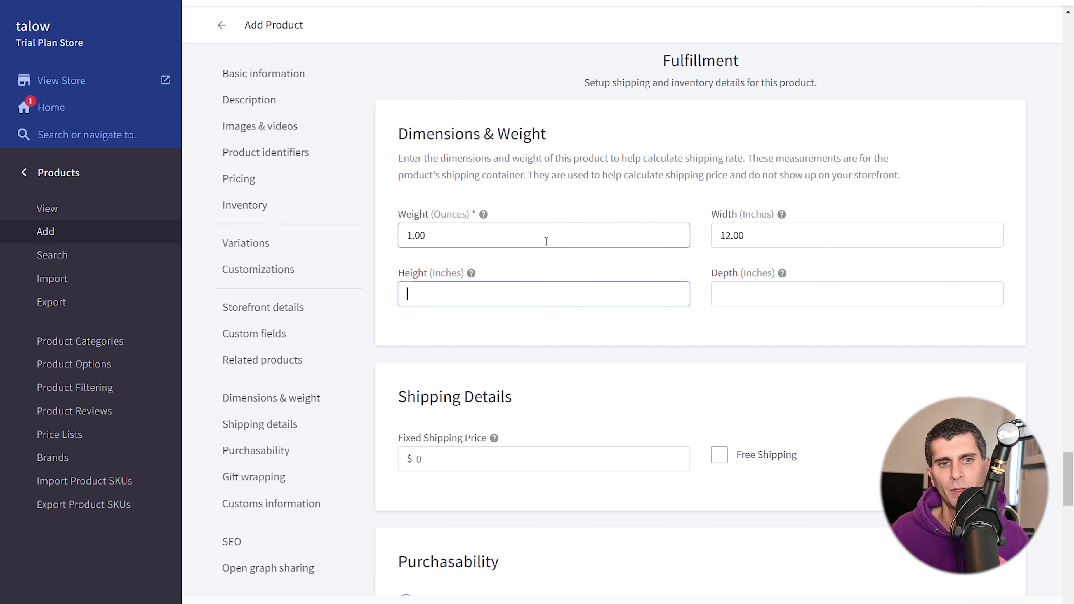
pyautogui.write('12')
pyautogui.press('Tab')
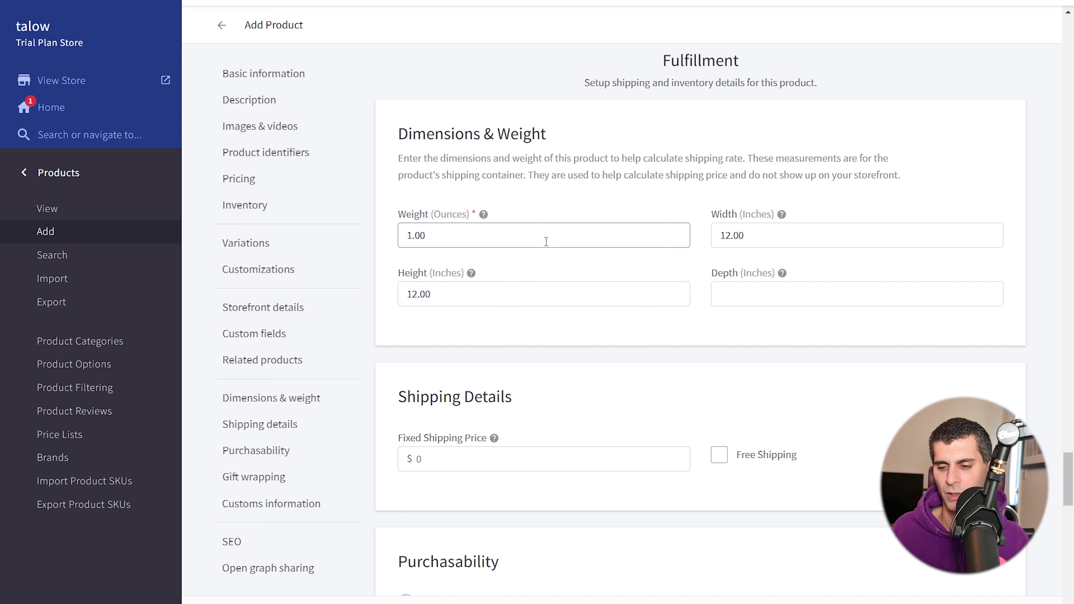
# - Set the product's depth to 1 inch in the fulfillment dimensions
pyautogui.press('Tab')
pyautogui.write('1')
pyautogui.scroll(-3, 582, 254)
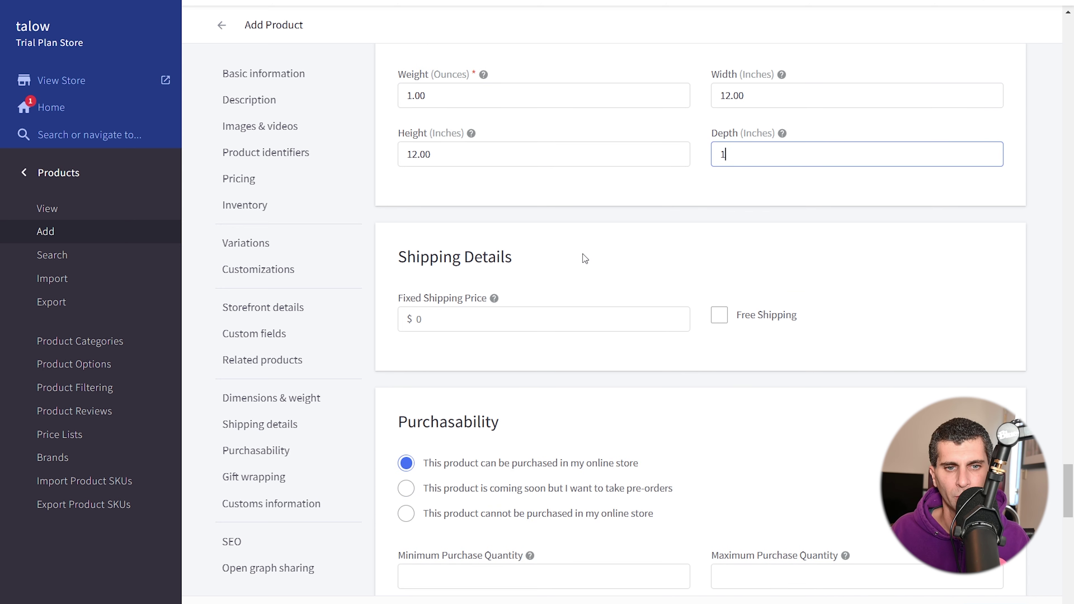
pyautogui.click(583, 254)
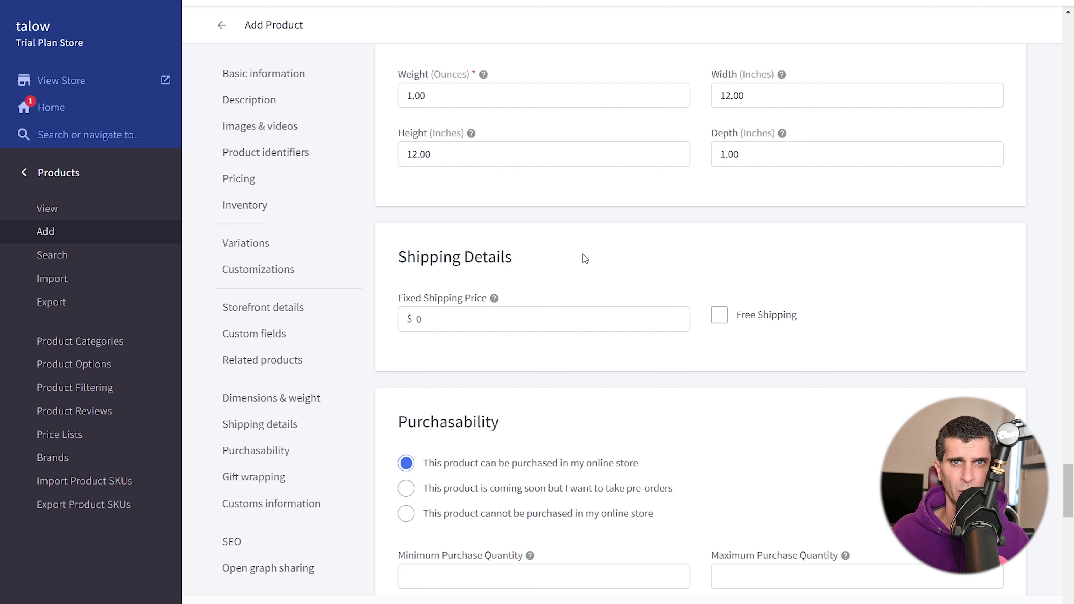
# - Enter a fixed shipping price of $5 and enable free shipping for the product
pyautogui.scroll(-3, 585, 258)
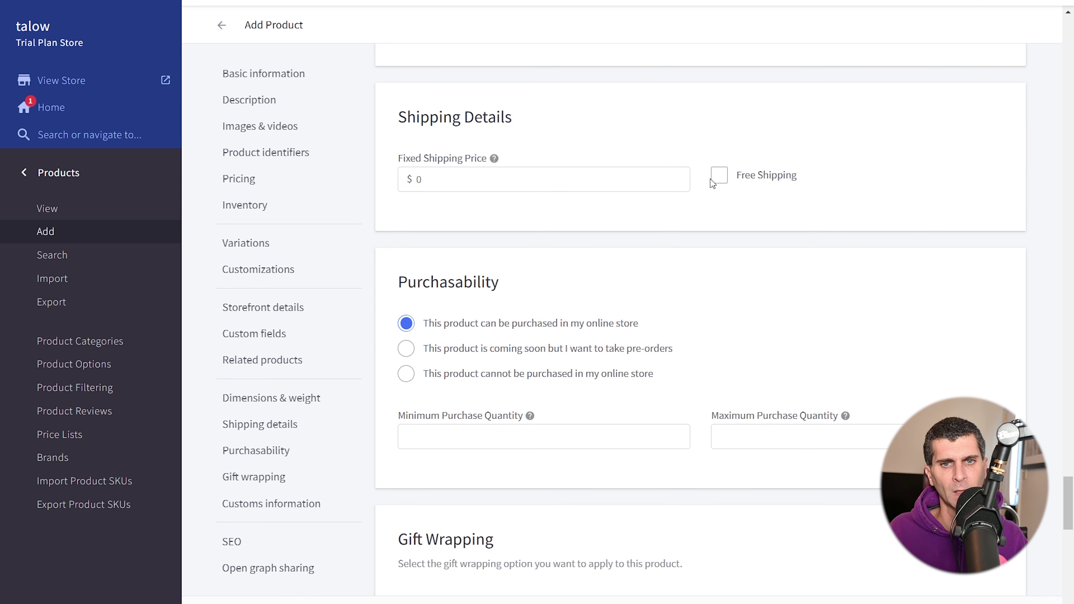
pyautogui.click(717, 174)
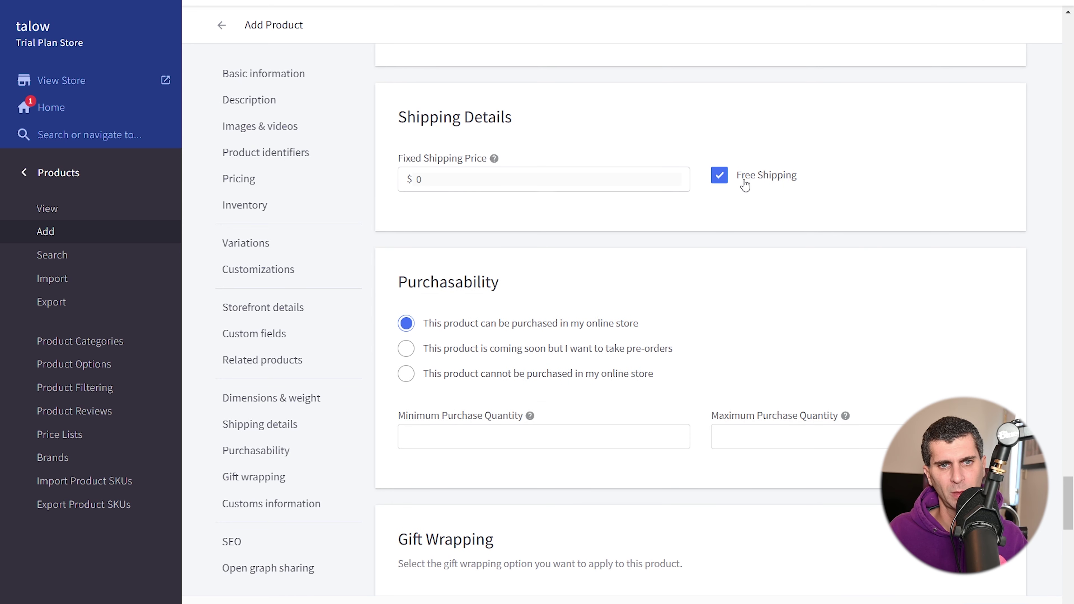
pyautogui.click(720, 177)
pyautogui.press('Delete')
pyautogui.write('5')
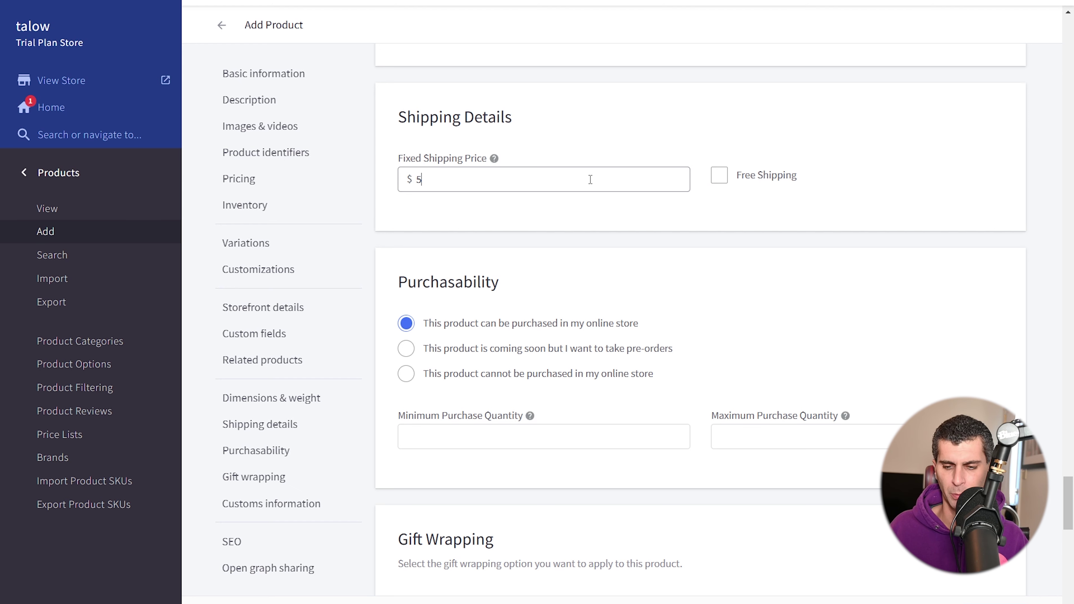
pyautogui.click(782, 174)
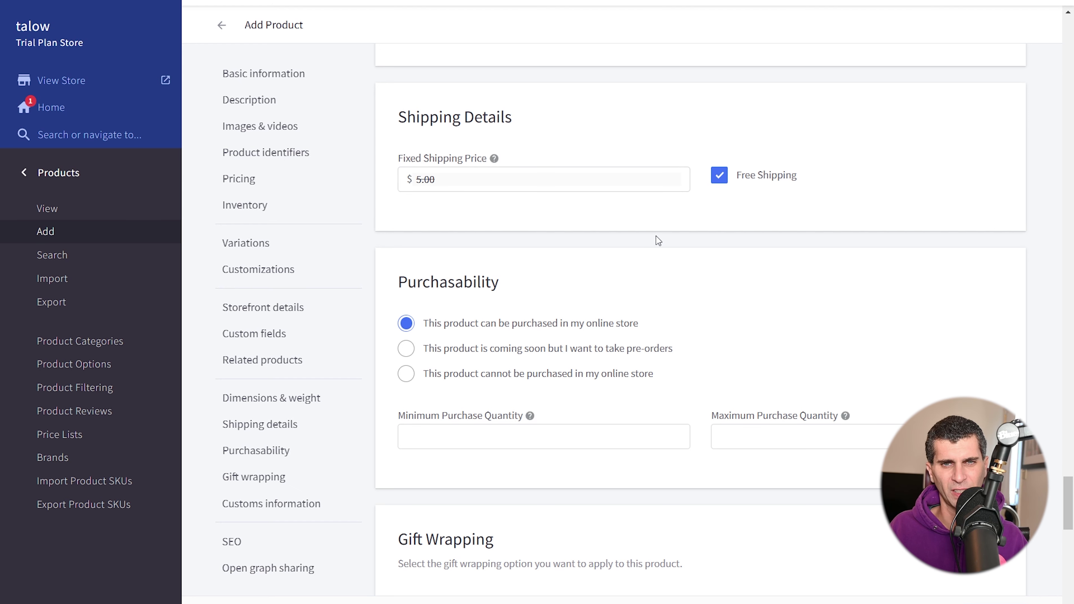
# - Set the product's purchasability to coming soon with pre-orders accepted
pyautogui.scroll(-3, 657, 239)
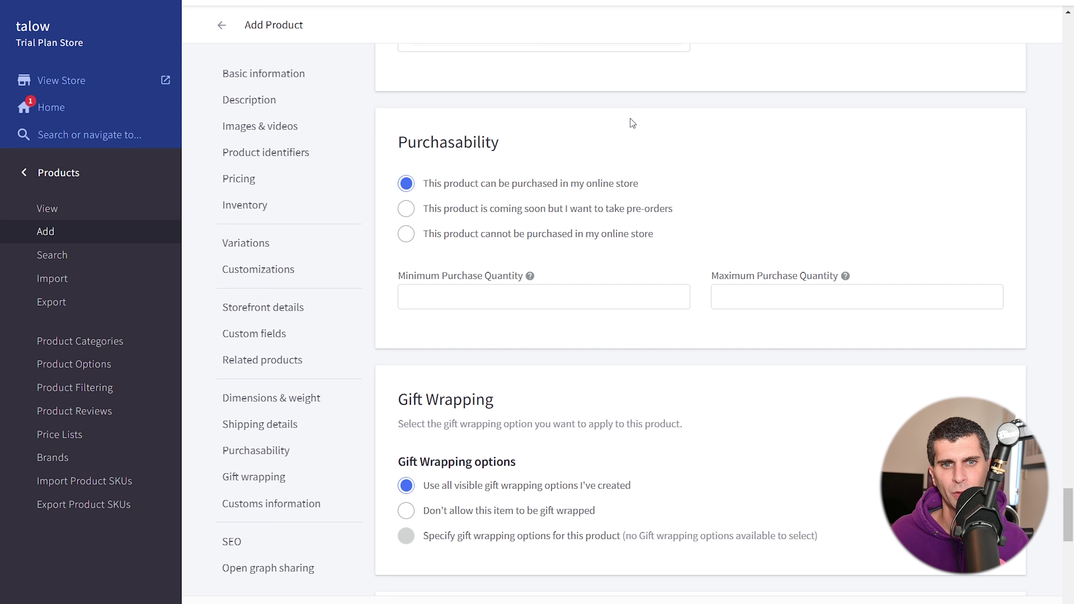
pyautogui.click(629, 209)
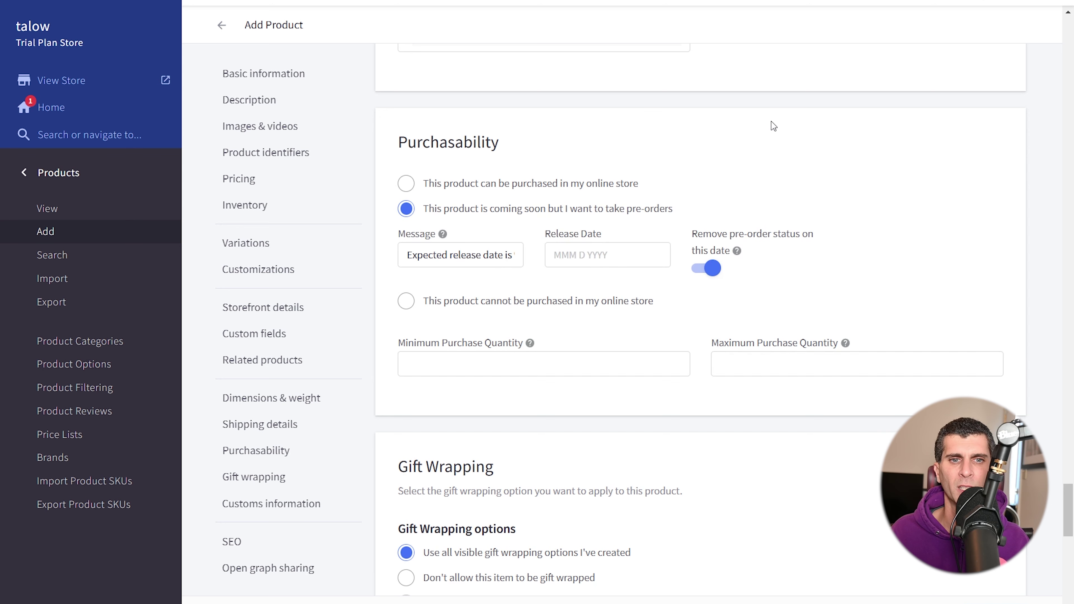
pyautogui.scroll(-3, 780, 136)
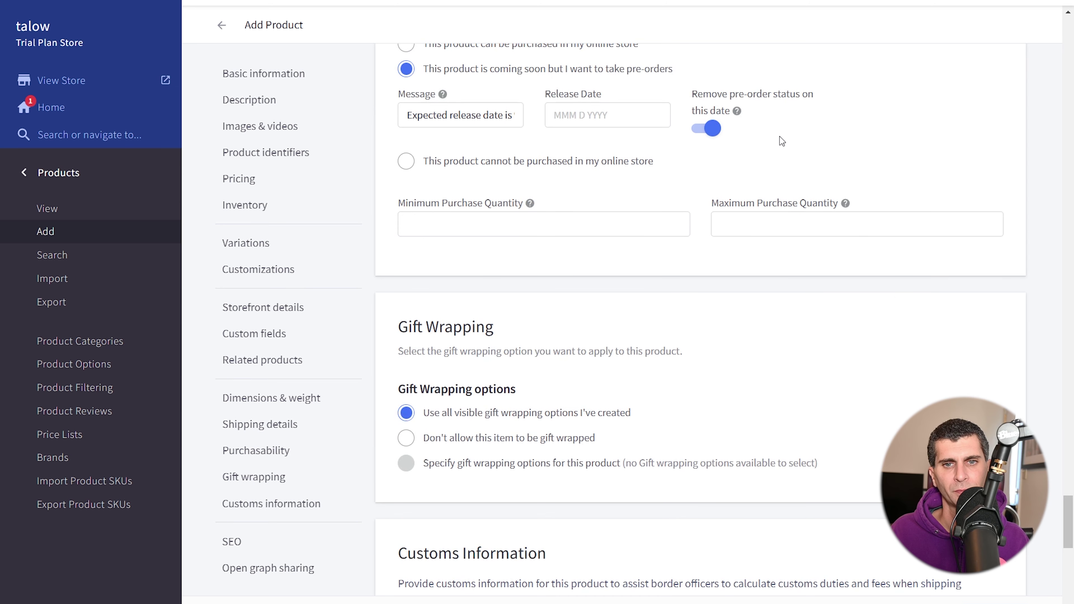
pyautogui.moveTo(744, 122)
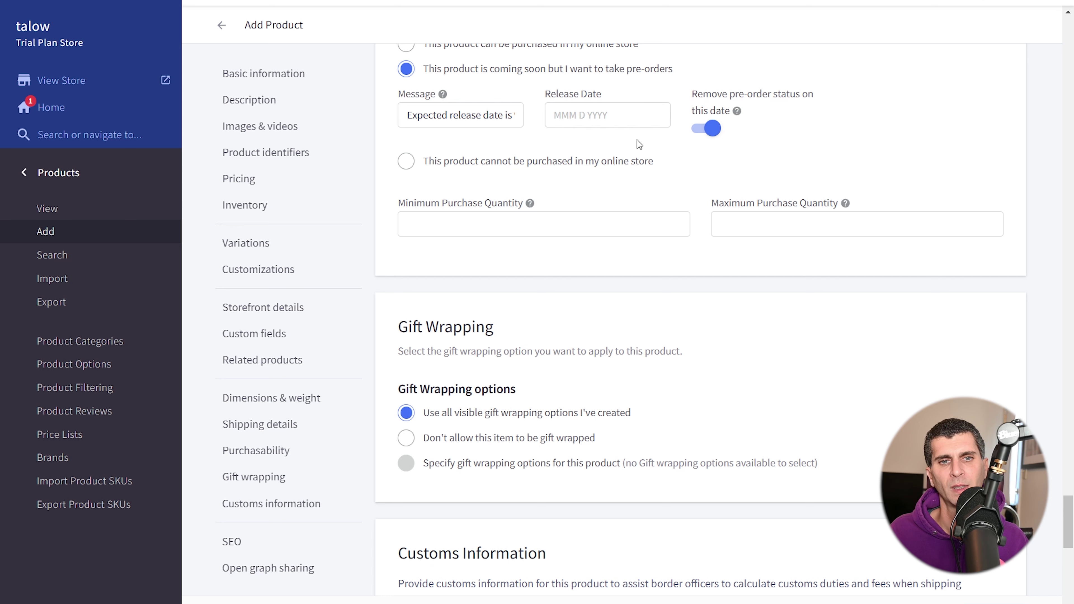
# - Mark the product as not purchasable in the online store and show the "Call for pricing" message instead of the price
pyautogui.click(616, 163)
pyautogui.scroll(2, 835, 125)
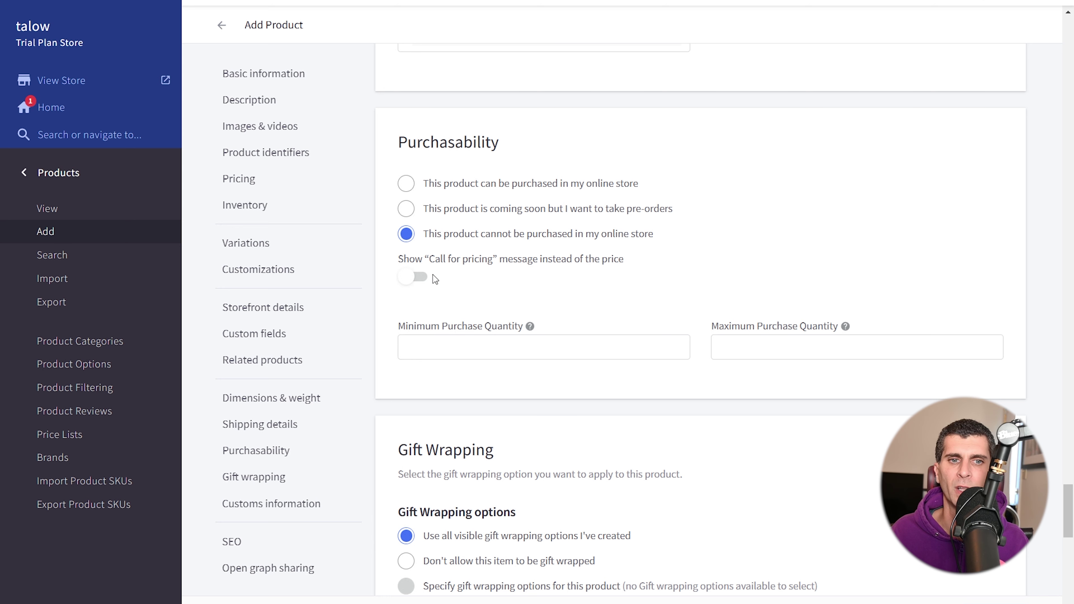
pyautogui.click(421, 276)
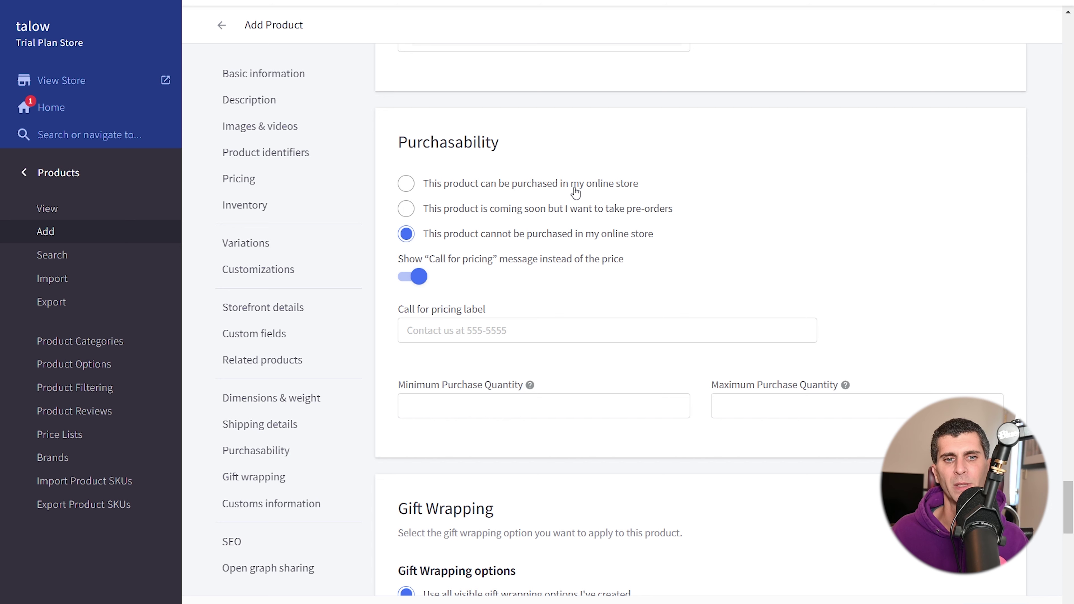
# - Set the product's maximum purchase quantity to 10 and its minimum purchase quantity to 3
pyautogui.scroll(-3, 556, 270)
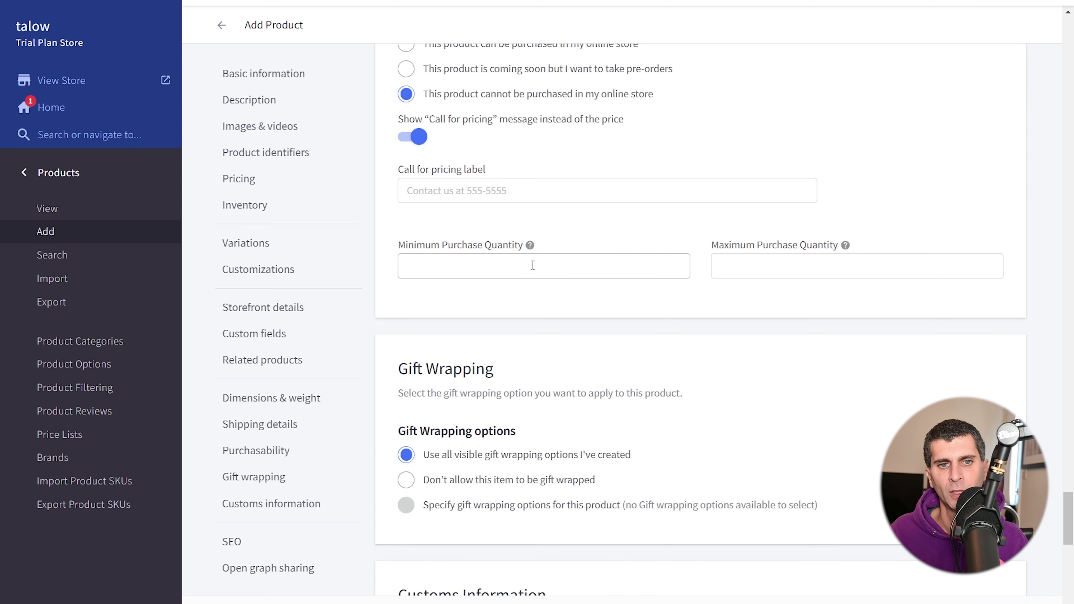
pyautogui.moveTo(532, 255)
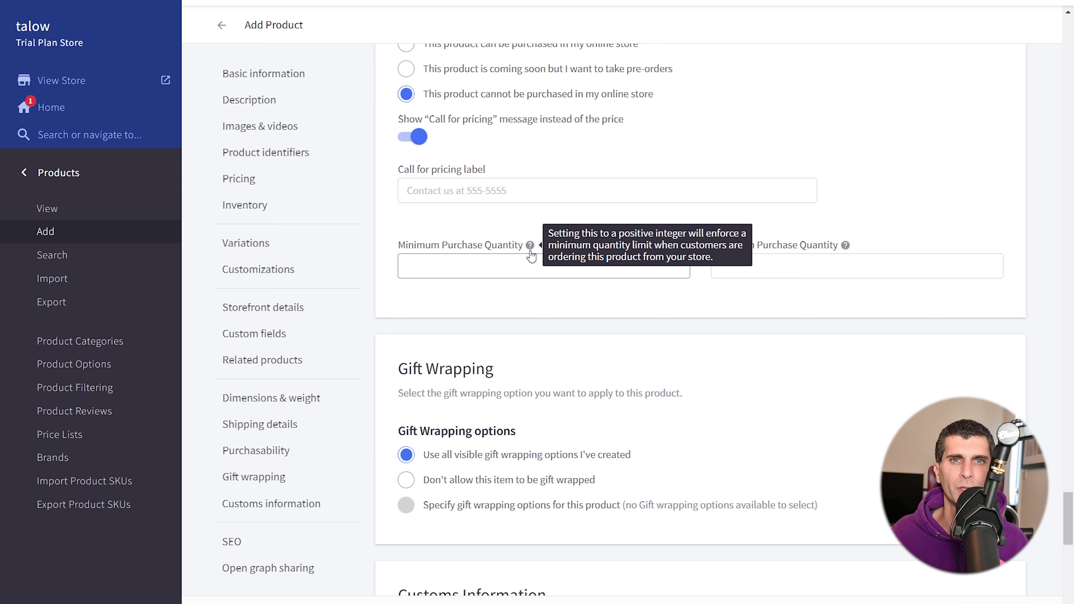
pyautogui.click(819, 270)
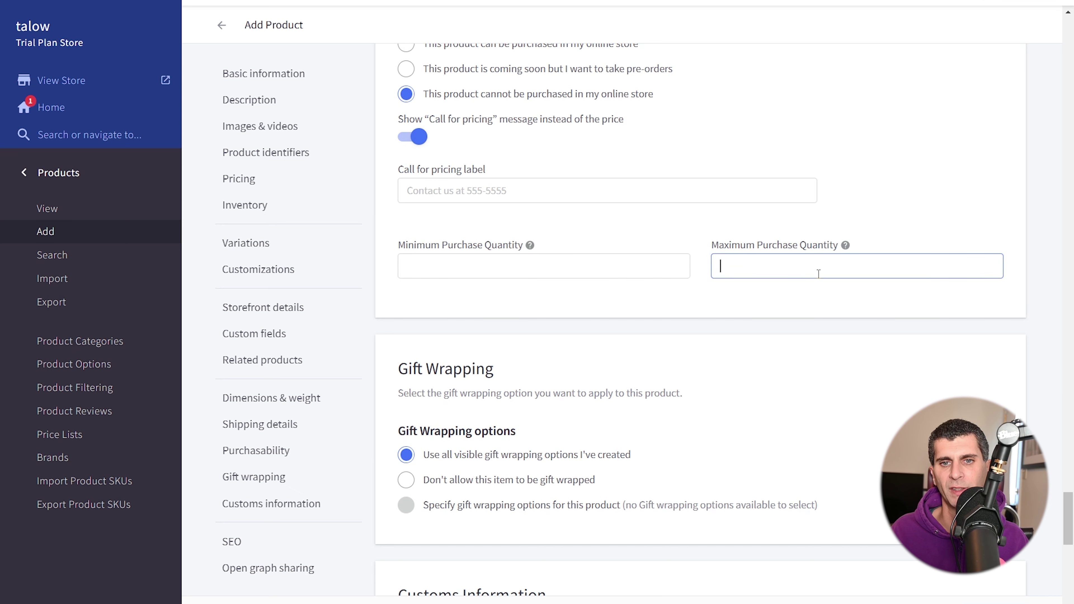
pyautogui.write('10')
pyautogui.click(570, 256)
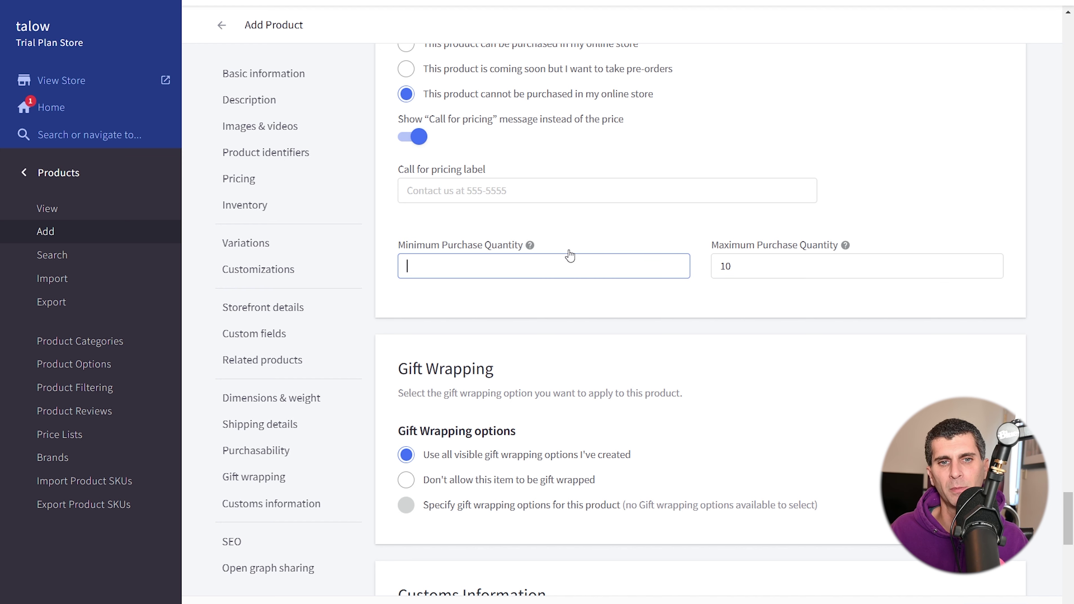
pyautogui.write('3')
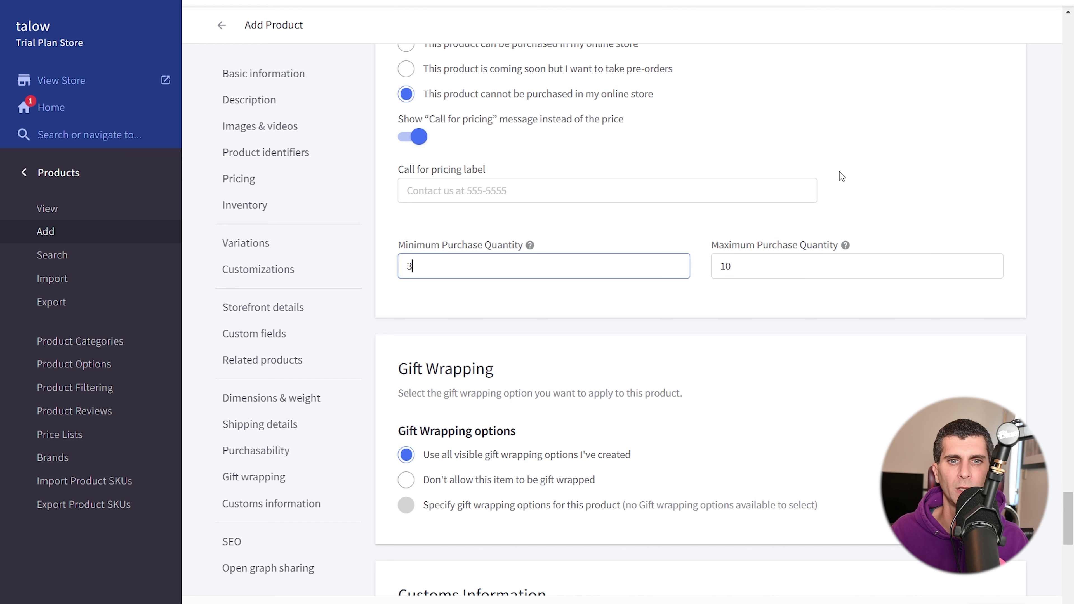
# - Enable customs information management to inspect the country of origin and commodity description fields, and disable it again
pyautogui.scroll(-6, 839, 172)
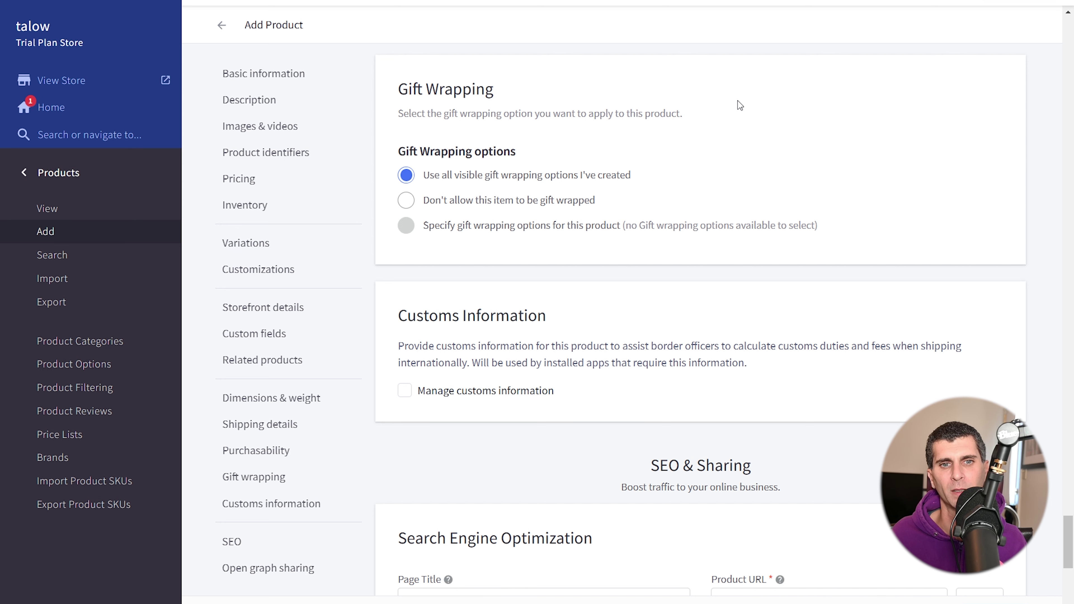
pyautogui.scroll(-5, 401, 185)
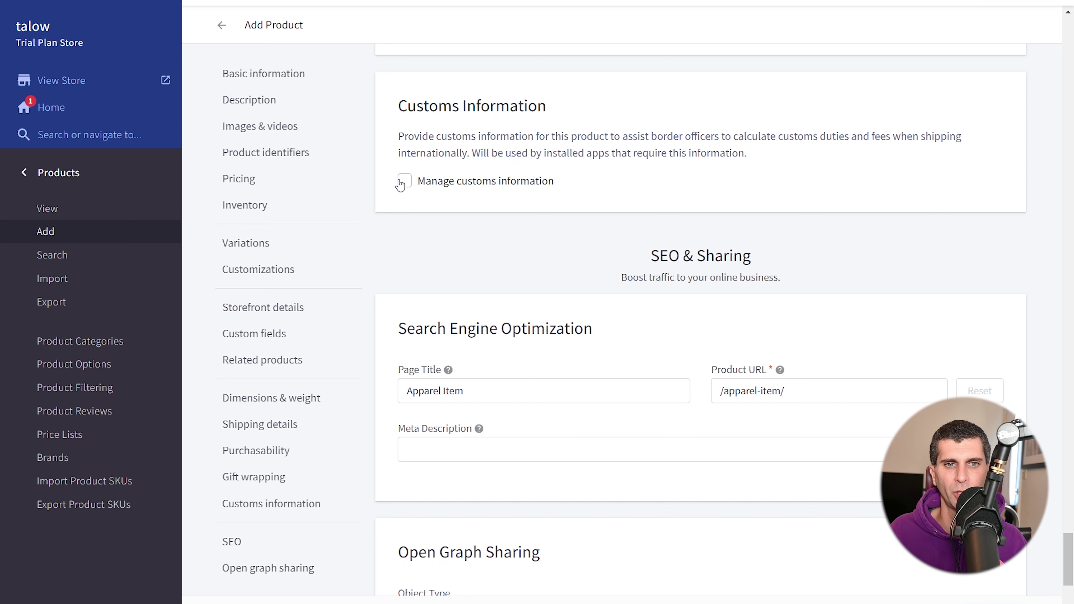
pyautogui.click(404, 181)
pyautogui.click(487, 259)
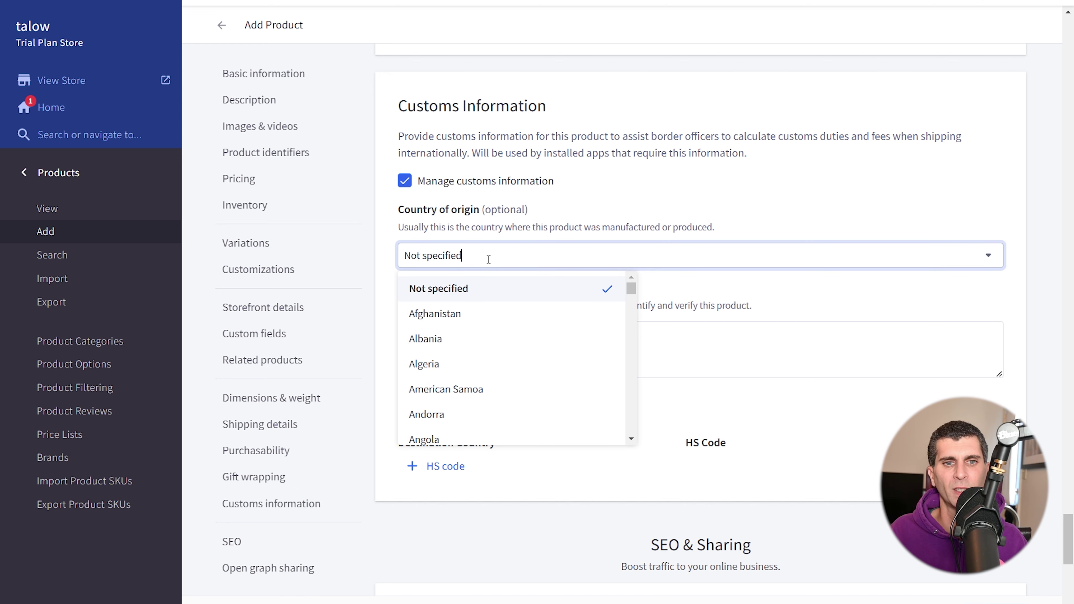
pyautogui.click(735, 216)
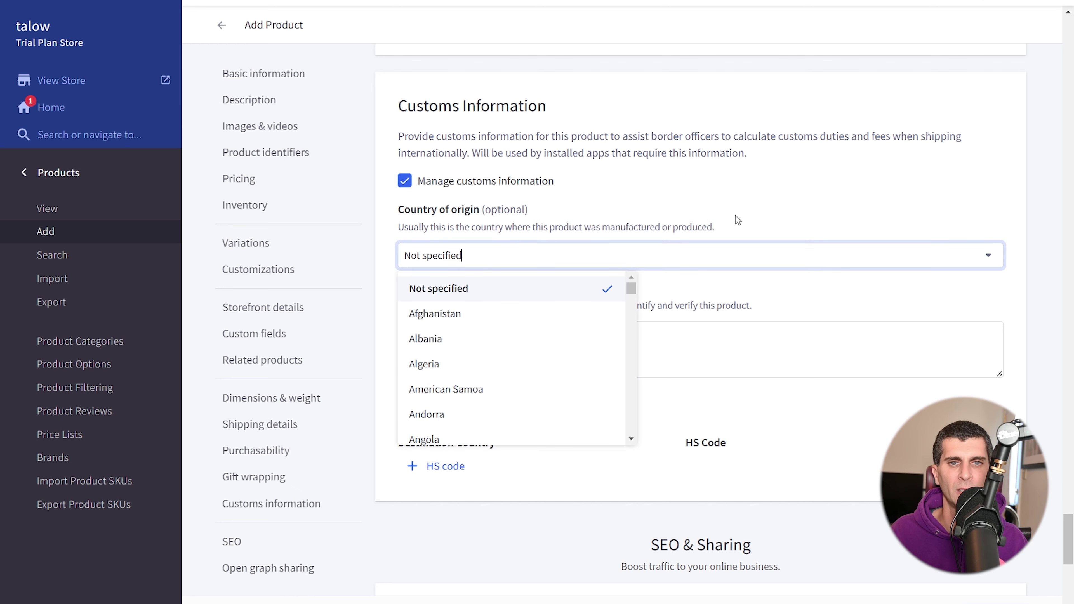
pyautogui.click(732, 334)
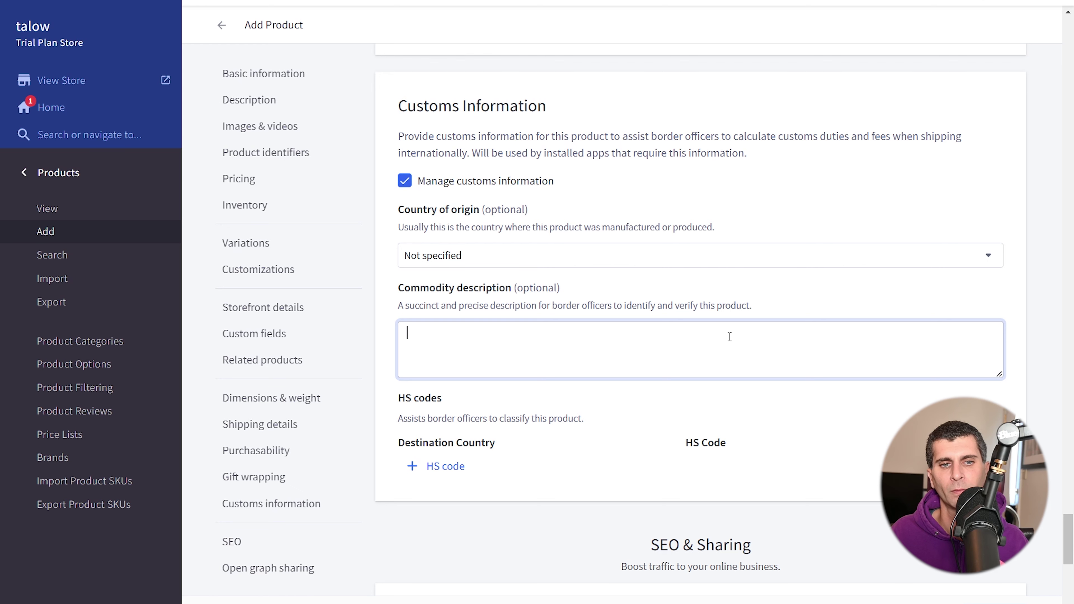
pyautogui.click(489, 181)
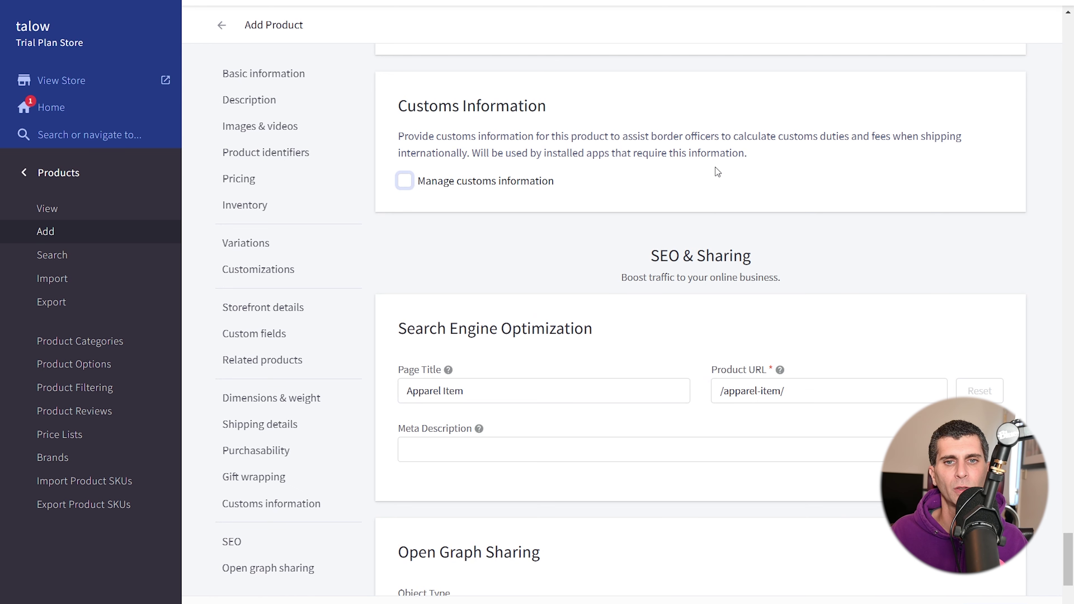
# - Review the search engine page title, product URL and meta description fields and the Open Graph sharing settings
pyautogui.scroll(-3, 715, 167)
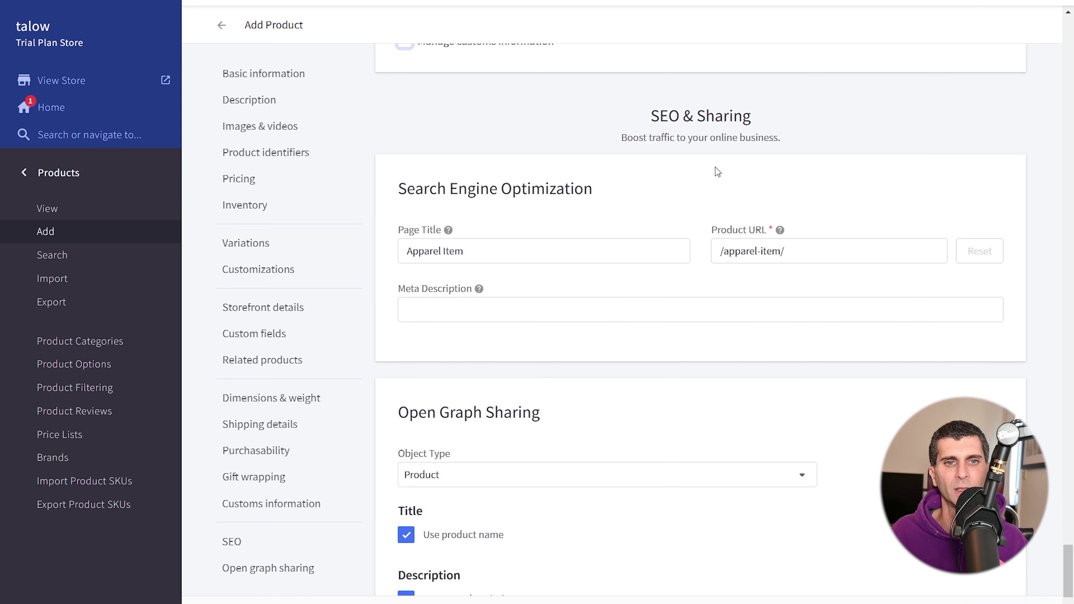
pyautogui.scroll(-2, 682, 168)
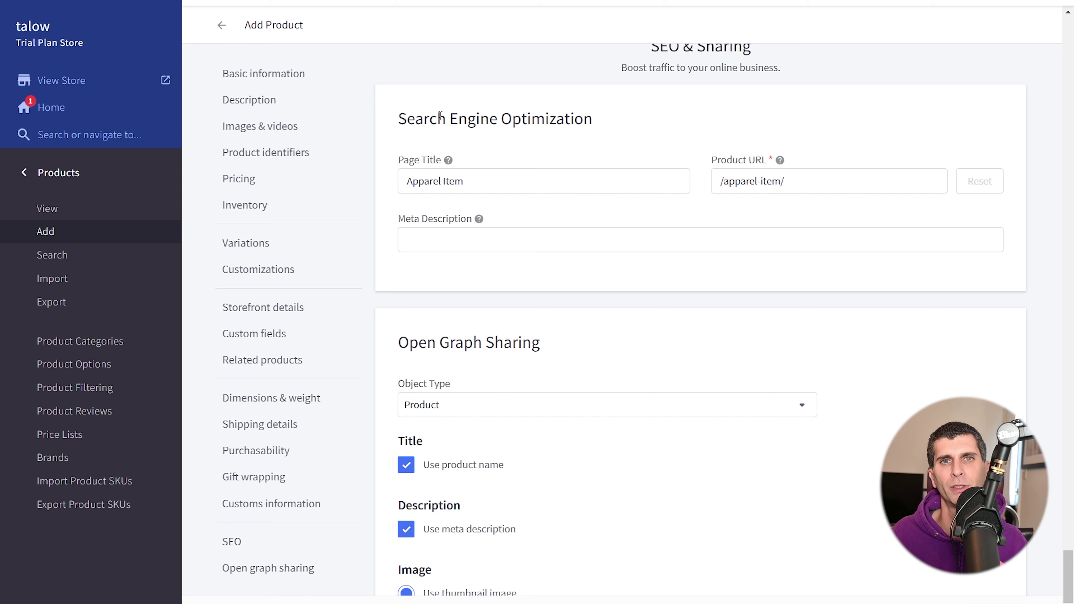
pyautogui.click(486, 181)
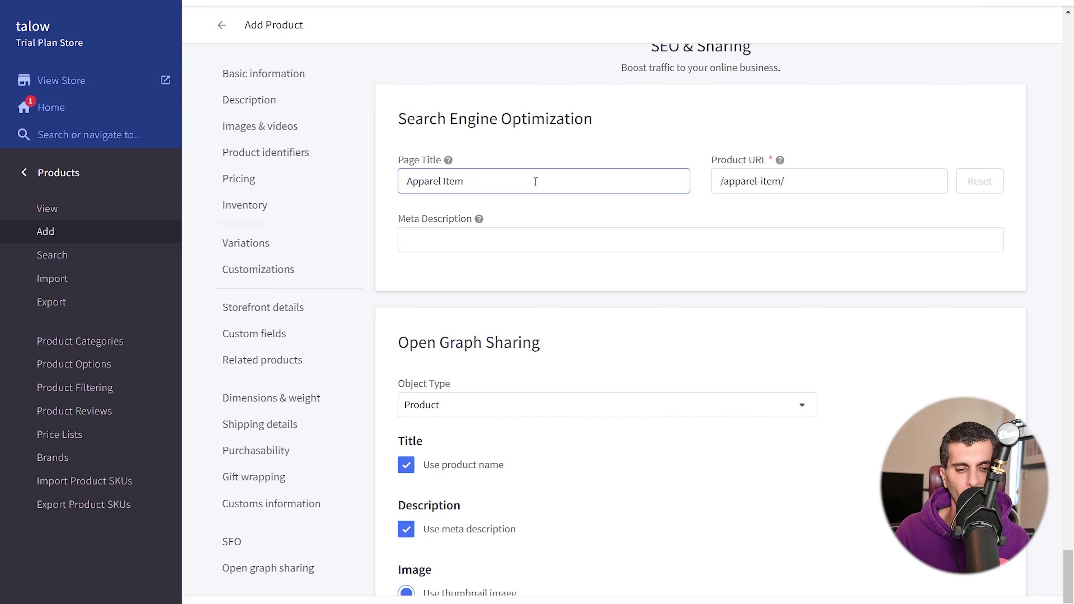
pyautogui.moveTo(536, 3)
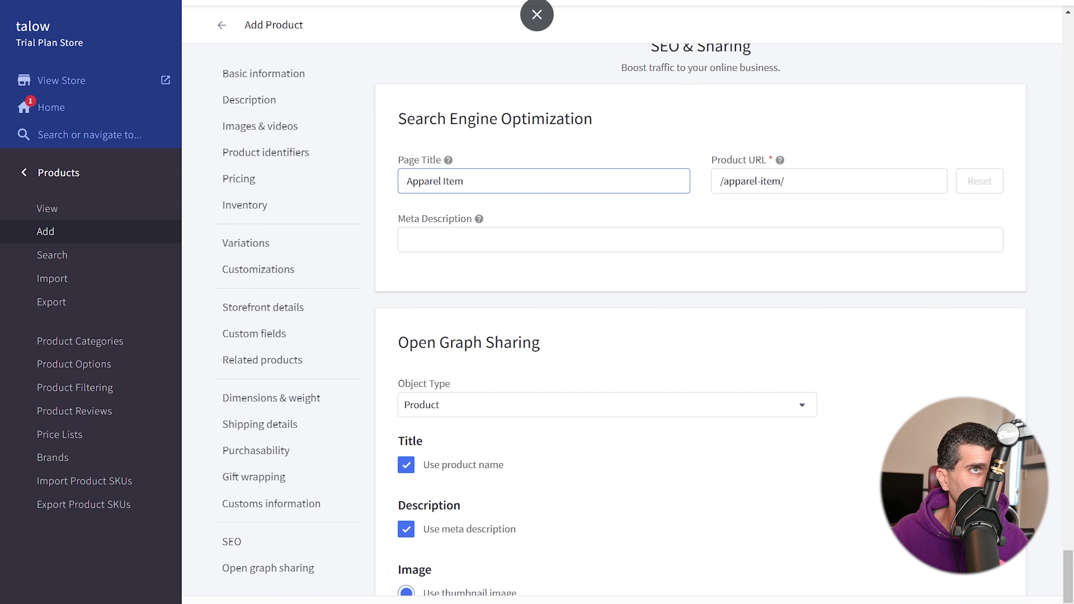
pyautogui.click(567, 245)
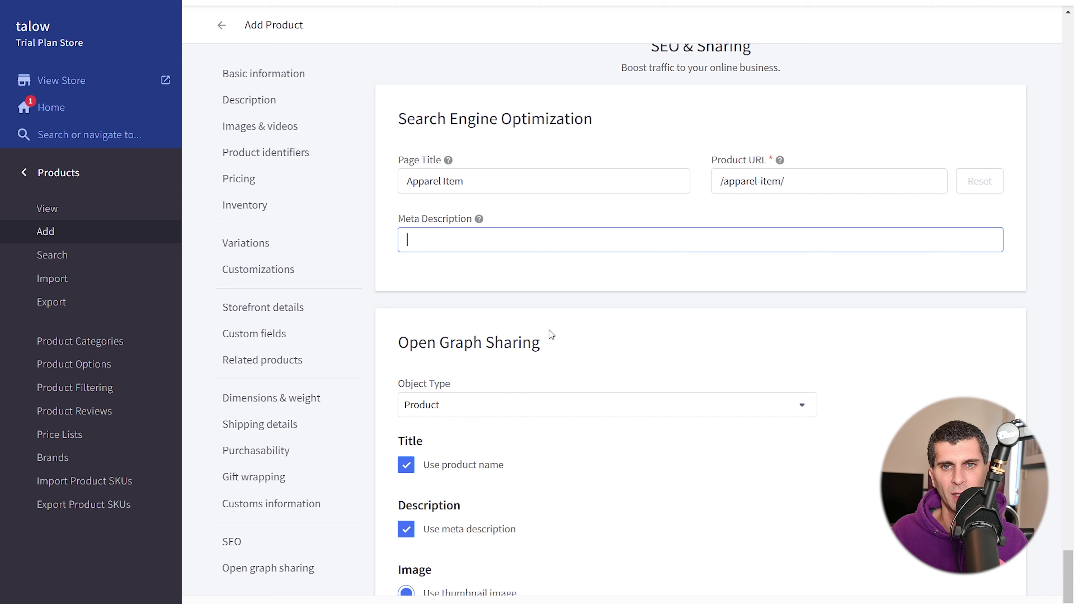
pyautogui.click(840, 181)
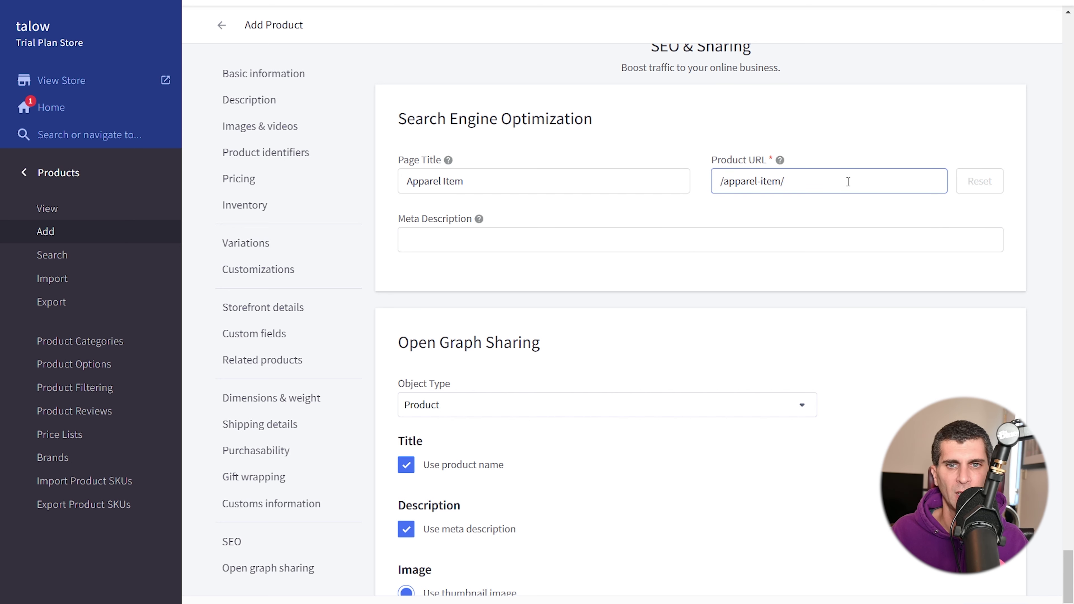
pyautogui.hotkey('ctrl', 'a')
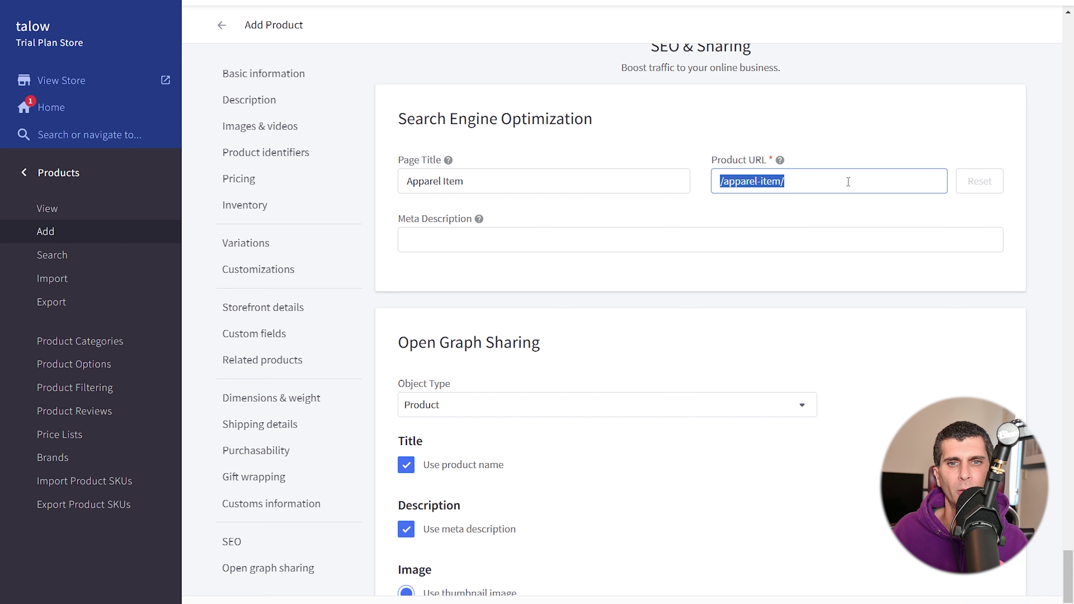
pyautogui.scroll(-5, 848, 182)
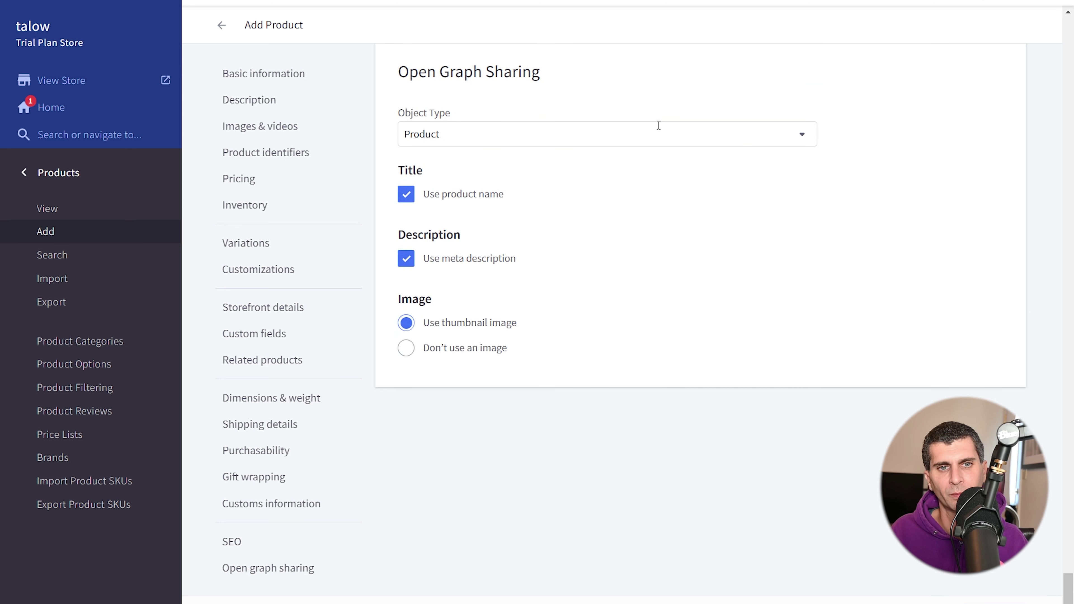
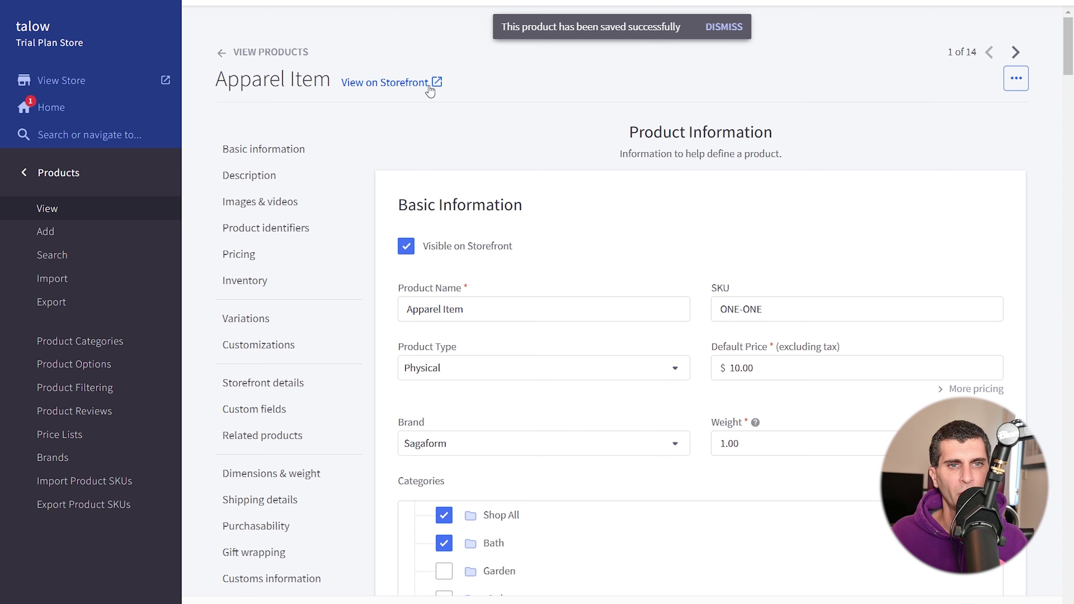
# - View the saved Apparel Item on the storefront and examine its MSRP, original price, sale price and savings
pyautogui.click(422, 82)
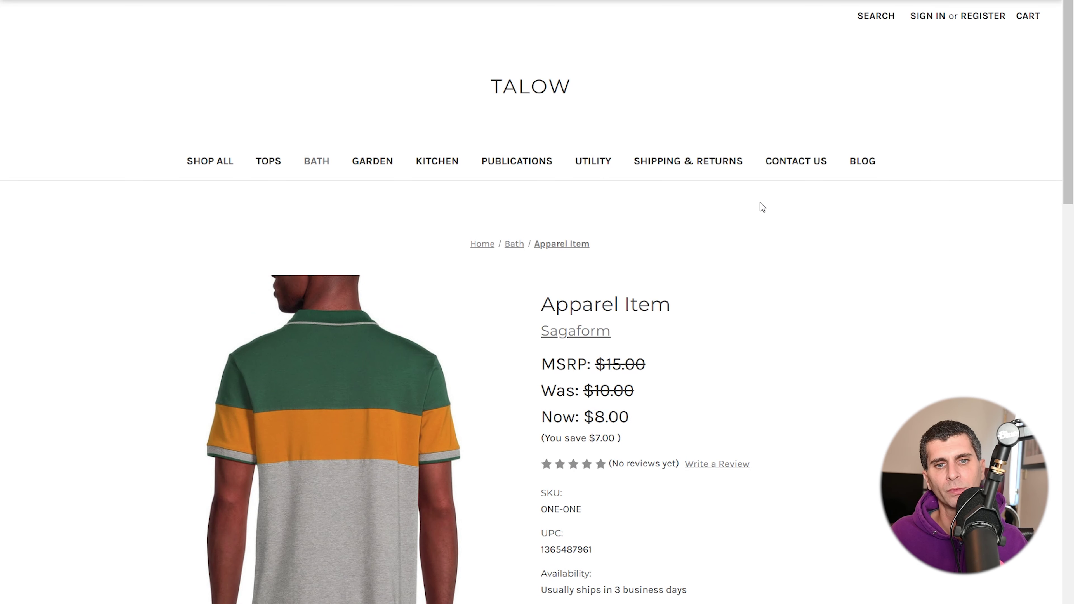
pyautogui.scroll(-3, 809, 220)
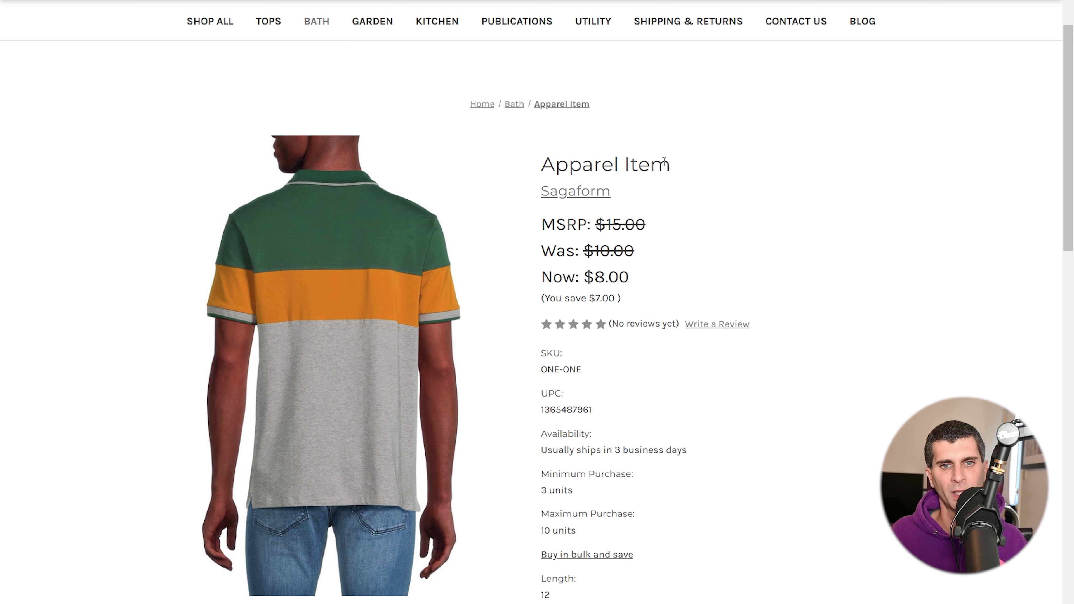
pyautogui.moveTo(664, 235); pyautogui.dragTo(532, 223)
pyautogui.moveTo(635, 250); pyautogui.dragTo(542, 246)
pyautogui.moveTo(651, 277); pyautogui.dragTo(545, 267)
pyautogui.moveTo(621, 299); pyautogui.dragTo(704, 196)
pyautogui.click(737, 188)
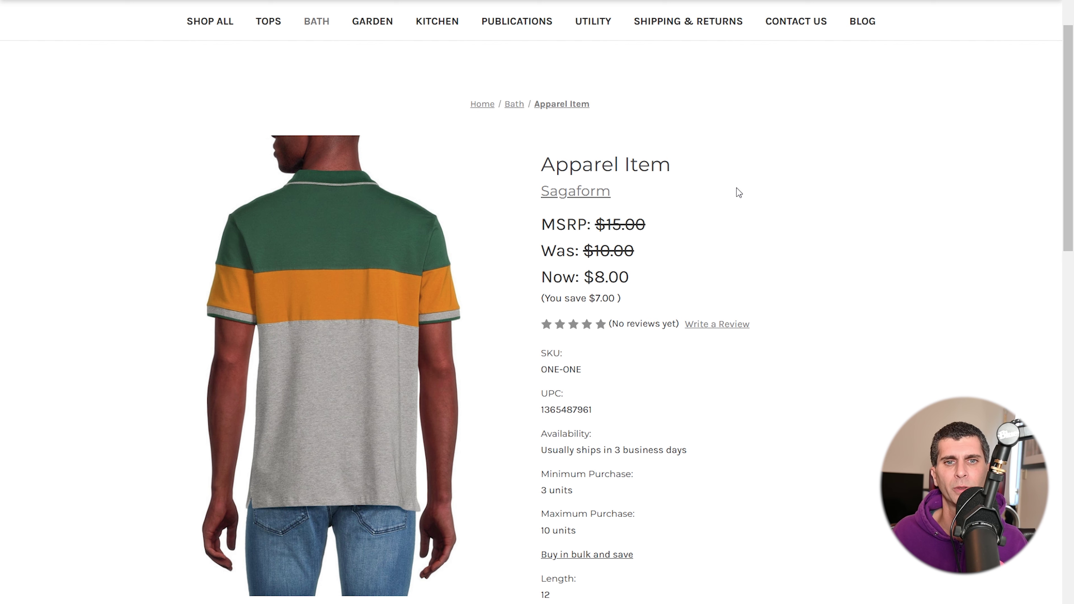
# - Examine the product's SKU, UPC, availability, purchase limits, bulk pricing and custom fields on the storefront page
pyautogui.scroll(-3, 737, 188)
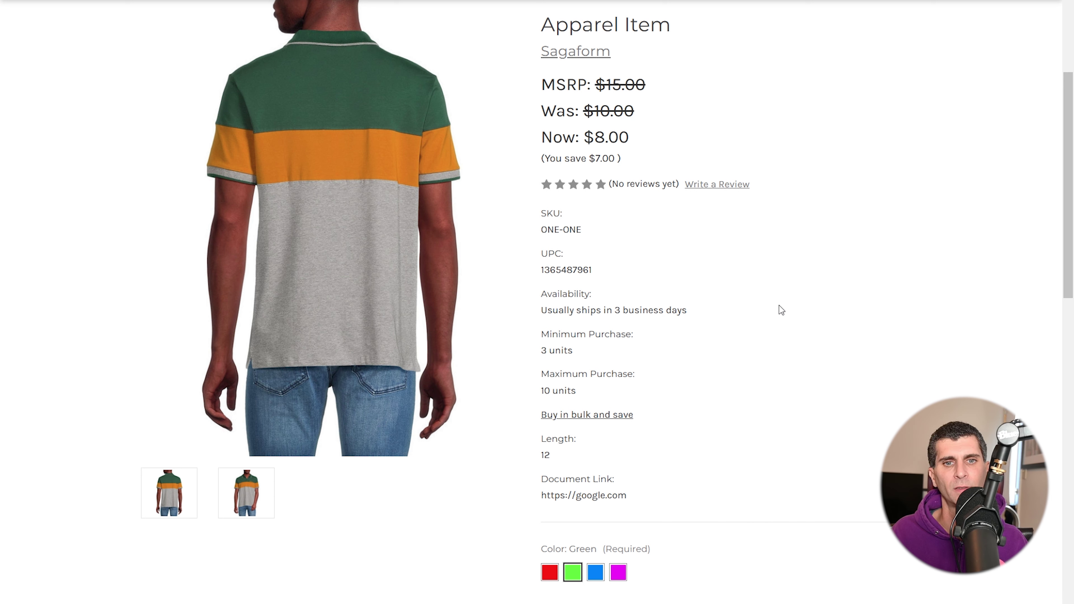
pyautogui.scroll(-2, 769, 303)
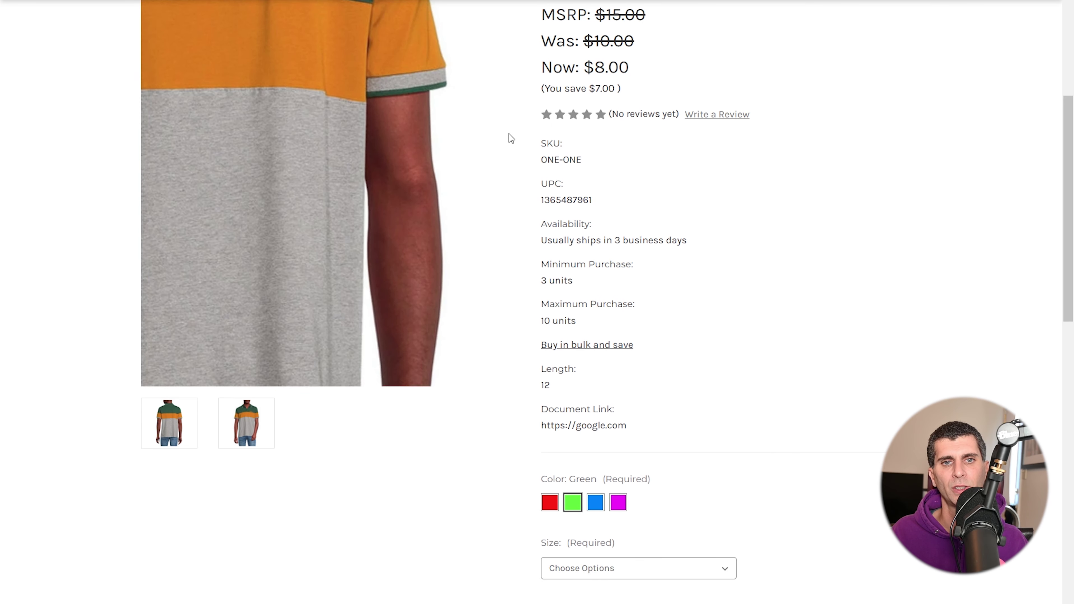
pyautogui.scroll(-8, 566, 402)
pyautogui.scroll(1, 563, 367)
pyautogui.scroll(5, 749, 303)
pyautogui.scroll(2, 670, 310)
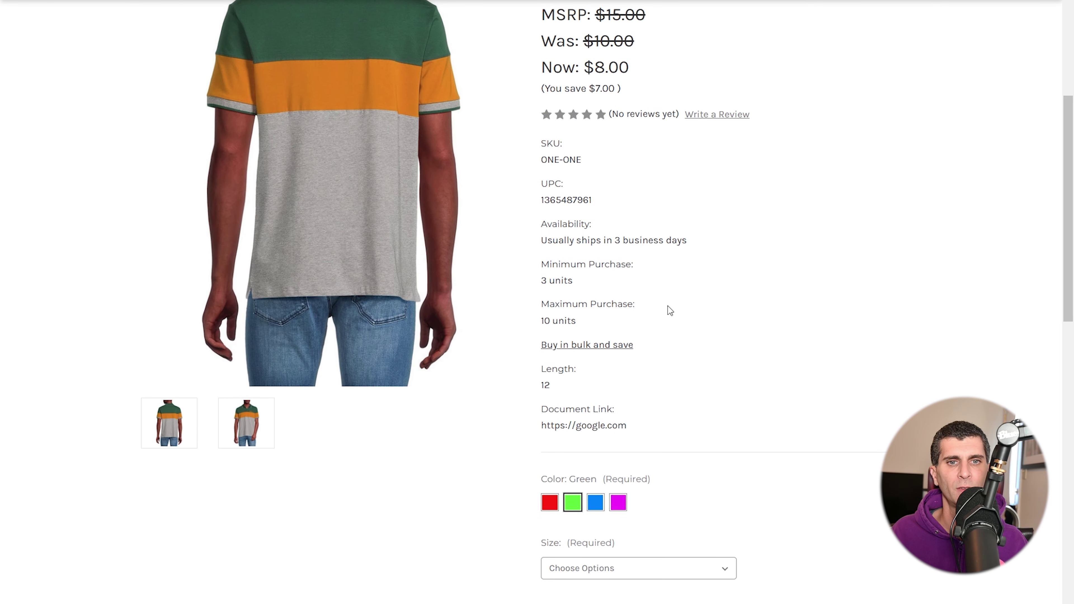
pyautogui.scroll(4, 721, 283)
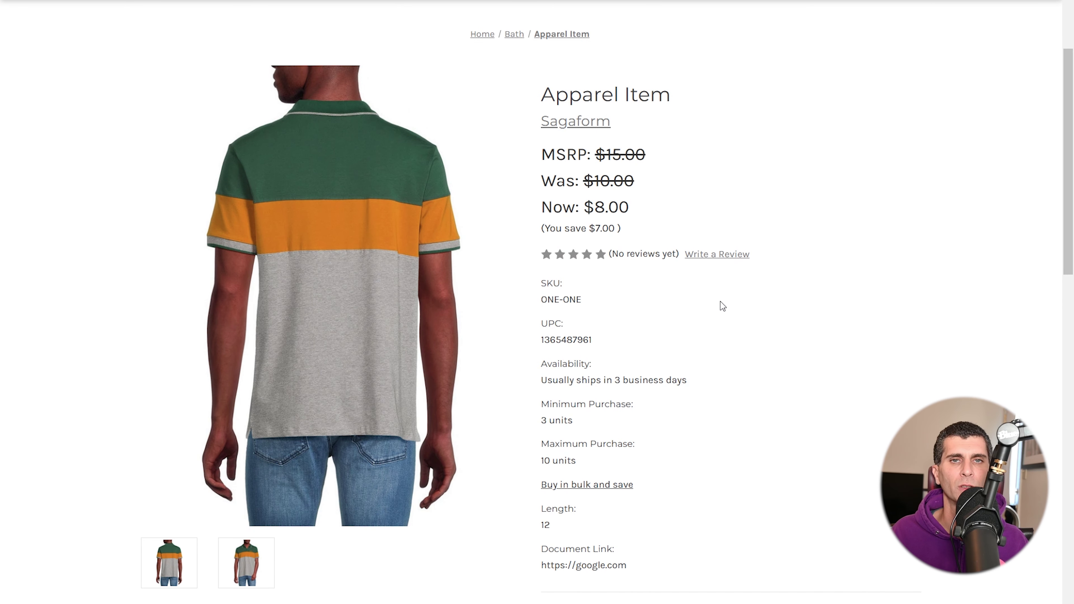
# - Try the product's blue, red, pink and green color swatches, finishing with Red selected
pyautogui.scroll(-8, 720, 292)
pyautogui.scroll(-6, 724, 293)
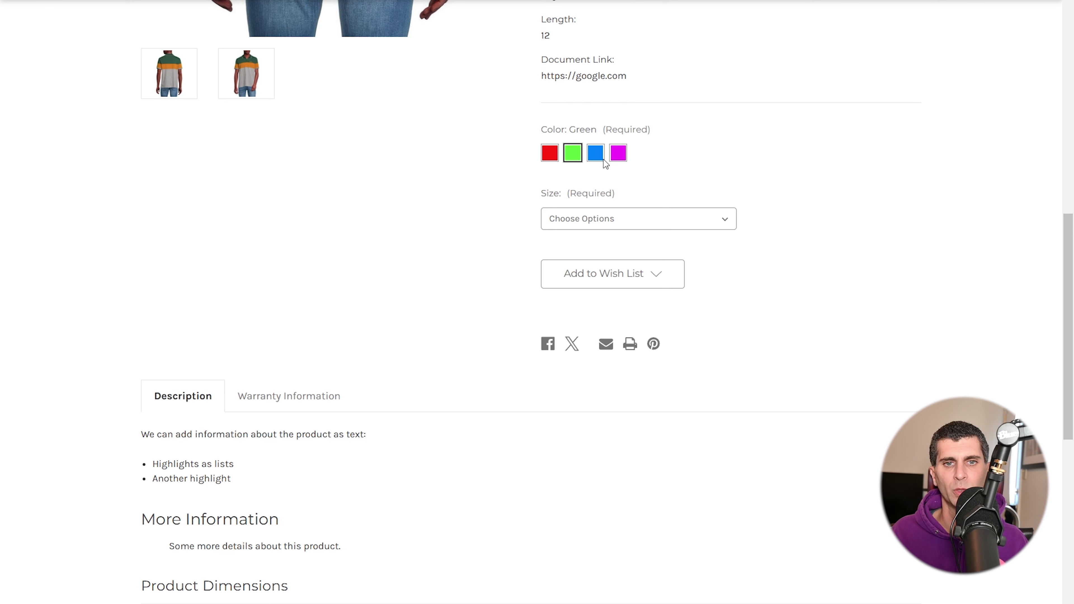
pyautogui.click(595, 159)
pyautogui.click(550, 152)
pyautogui.click(617, 159)
pyautogui.click(572, 153)
pyautogui.click(555, 156)
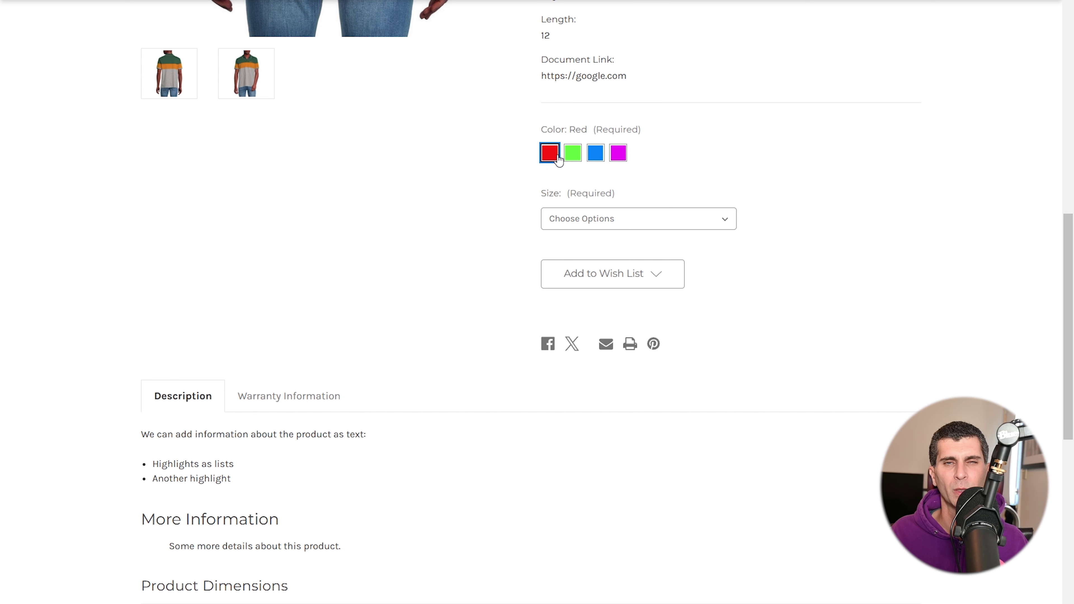
# - Select the Medium size for the product and check the wish list options
pyautogui.click(563, 227)
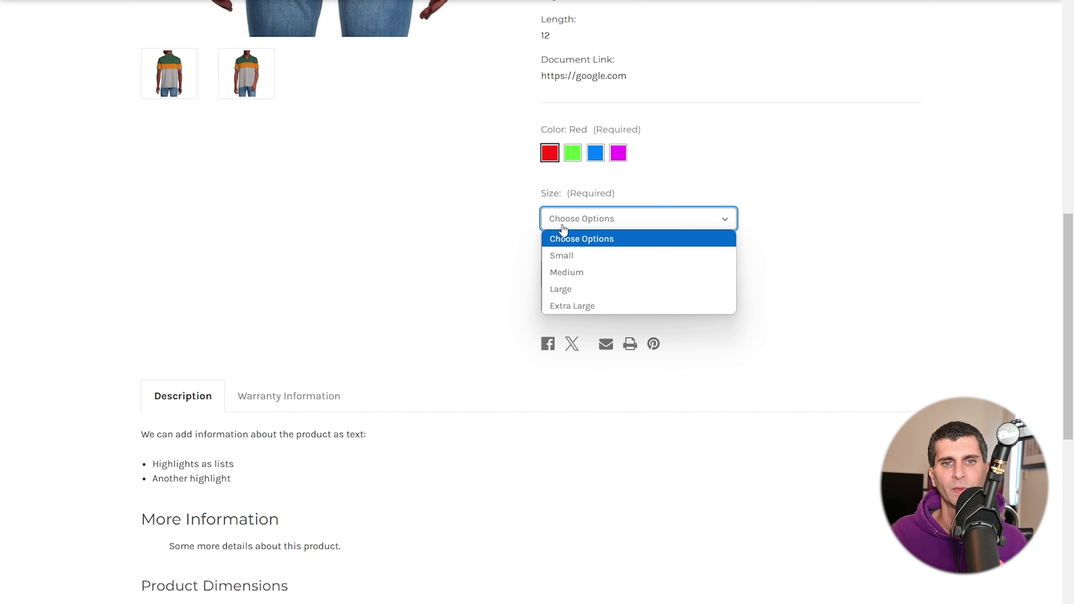
pyautogui.click(563, 272)
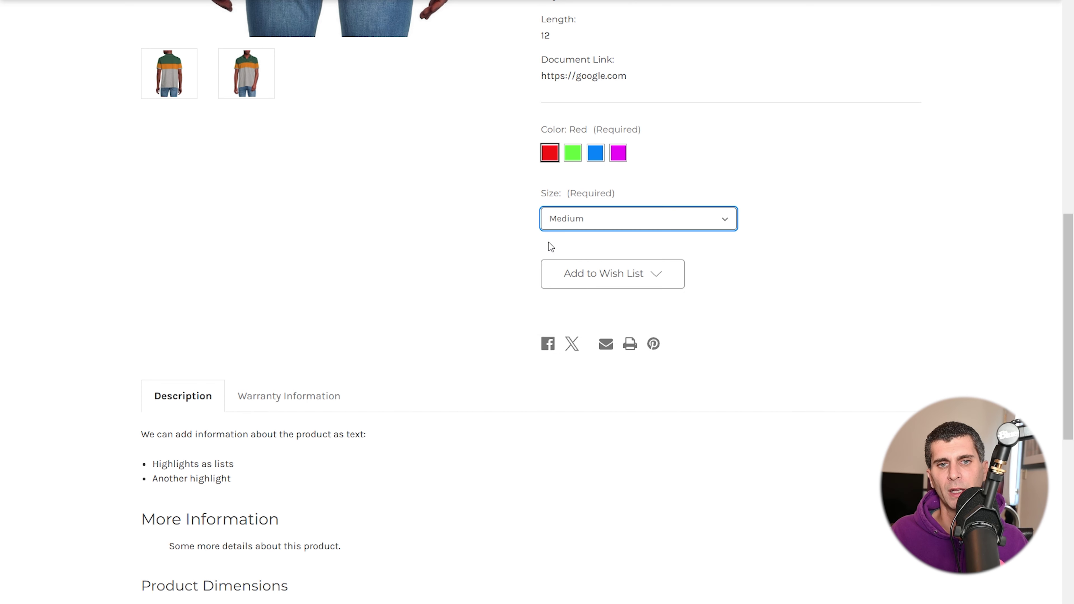
pyautogui.click(630, 276)
pyautogui.click(645, 309)
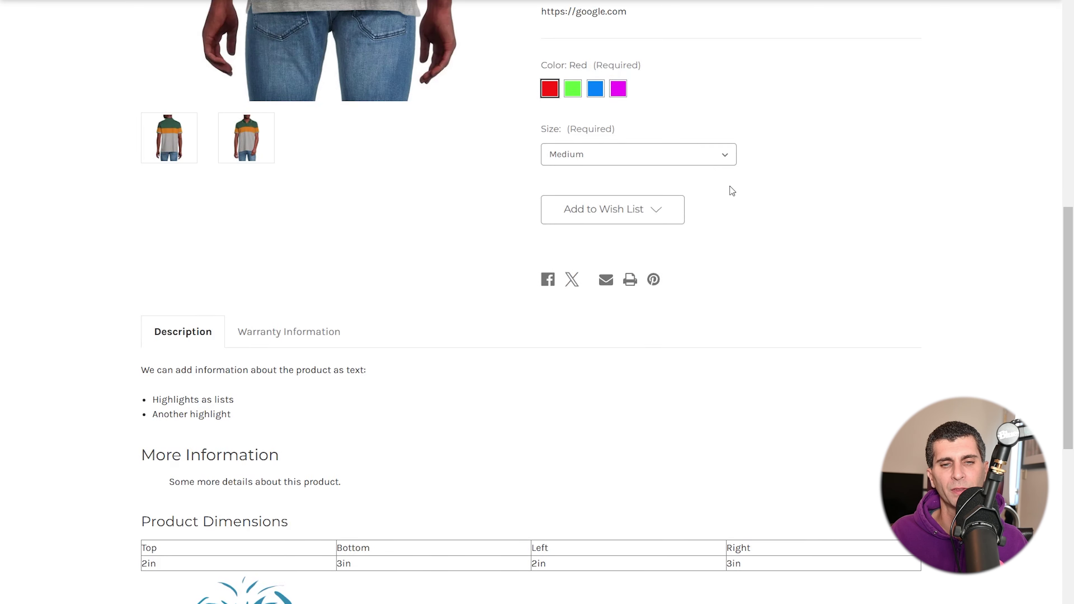
# - Review the product's description, including its dimensions table and image, and the warranty information
pyautogui.scroll(2, 730, 184)
pyautogui.scroll(-3, 730, 185)
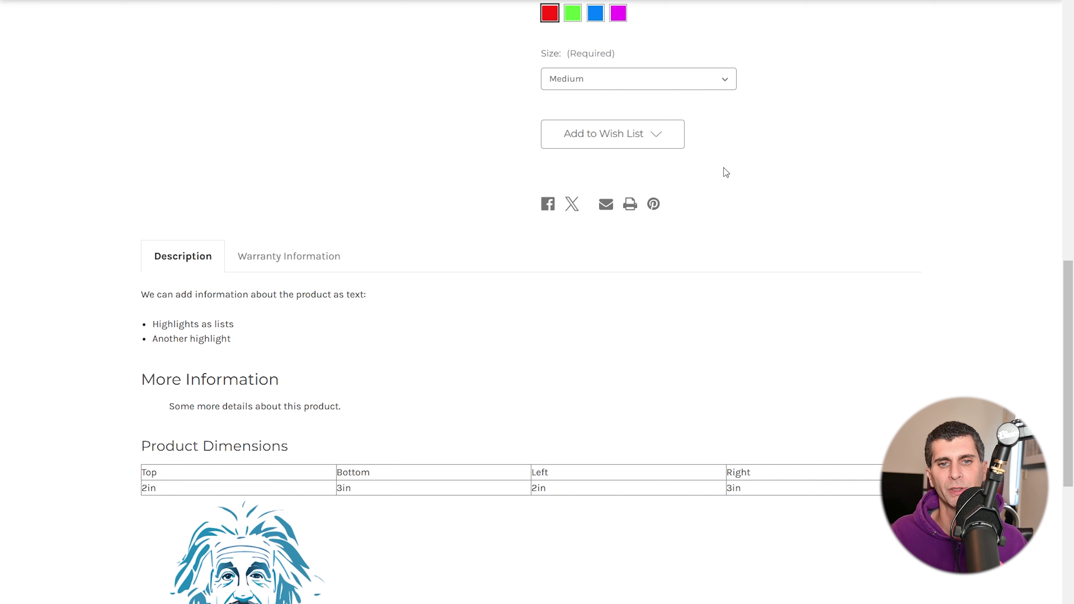
pyautogui.scroll(-3, 723, 169)
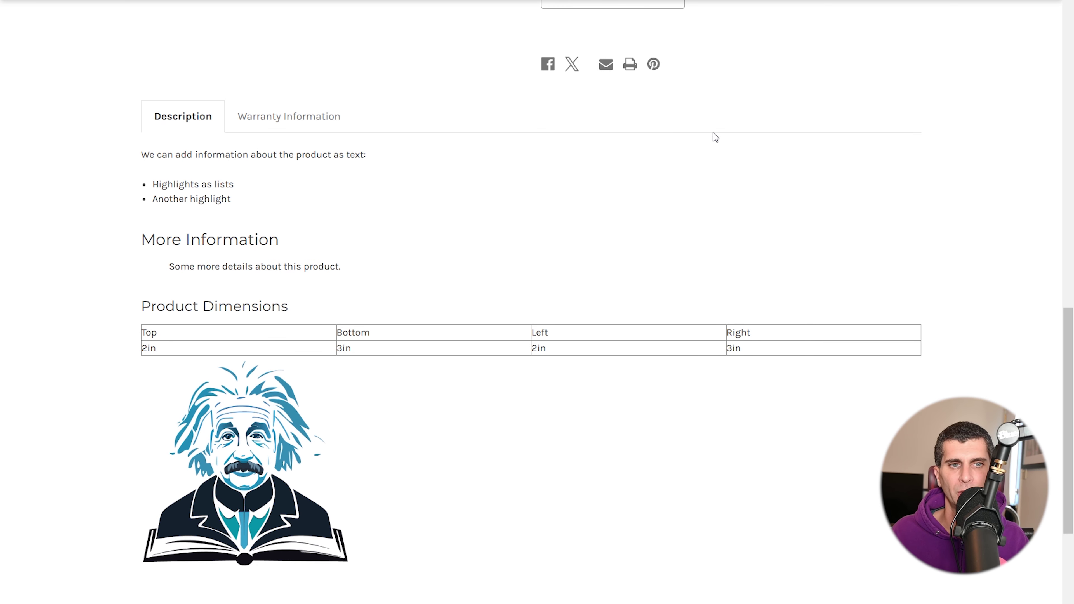
pyautogui.click(246, 119)
pyautogui.click(174, 294)
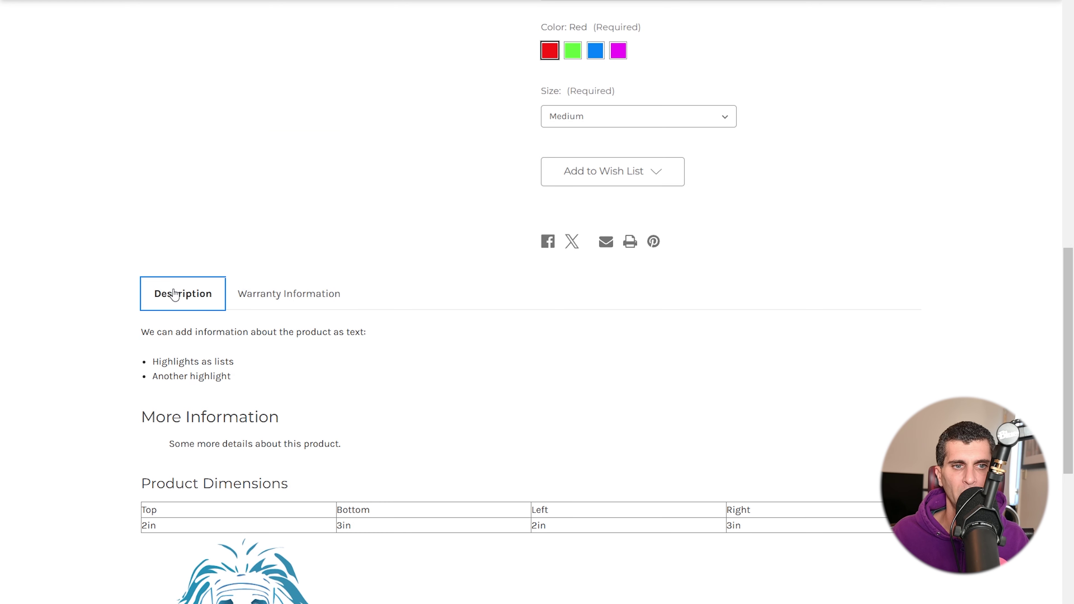
pyautogui.scroll(-6, 347, 160)
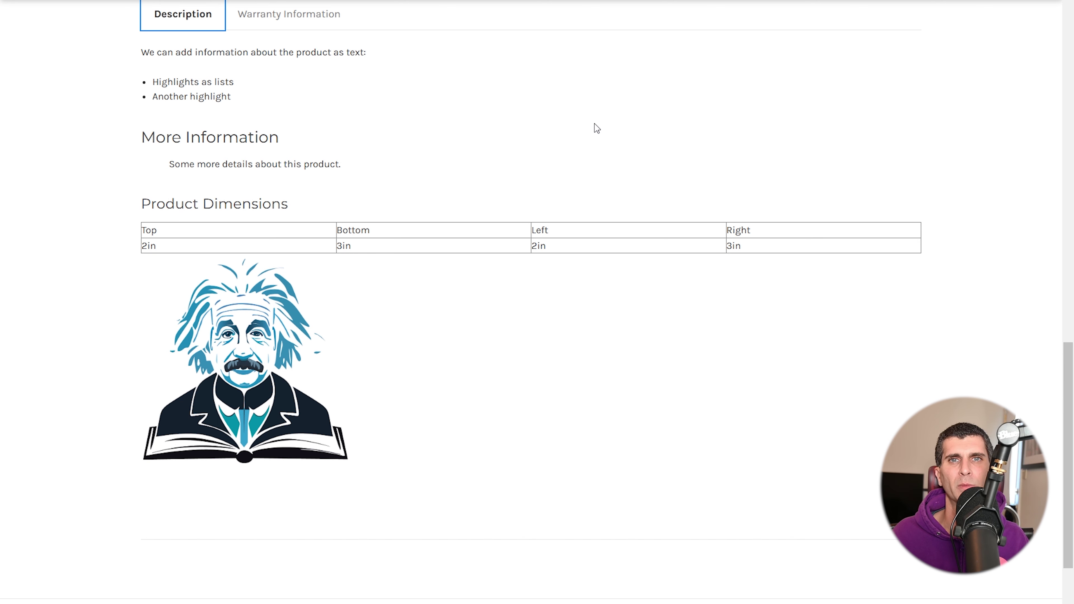
pyautogui.scroll(-4, 594, 124)
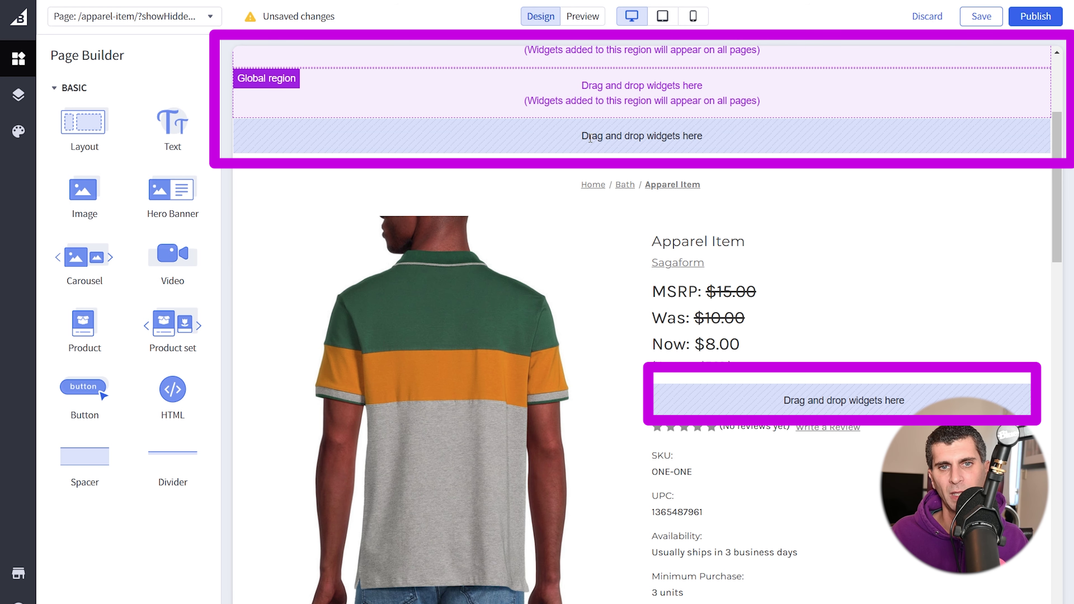
# - In Page Builder, examine the widget regions above the breadcrumb, below the price and beneath the product description
pyautogui.moveTo(588, 136); pyautogui.dragTo(744, 141)
pyautogui.moveTo(742, 389); pyautogui.dragTo(921, 393)
pyautogui.scroll(-15, 893, 329)
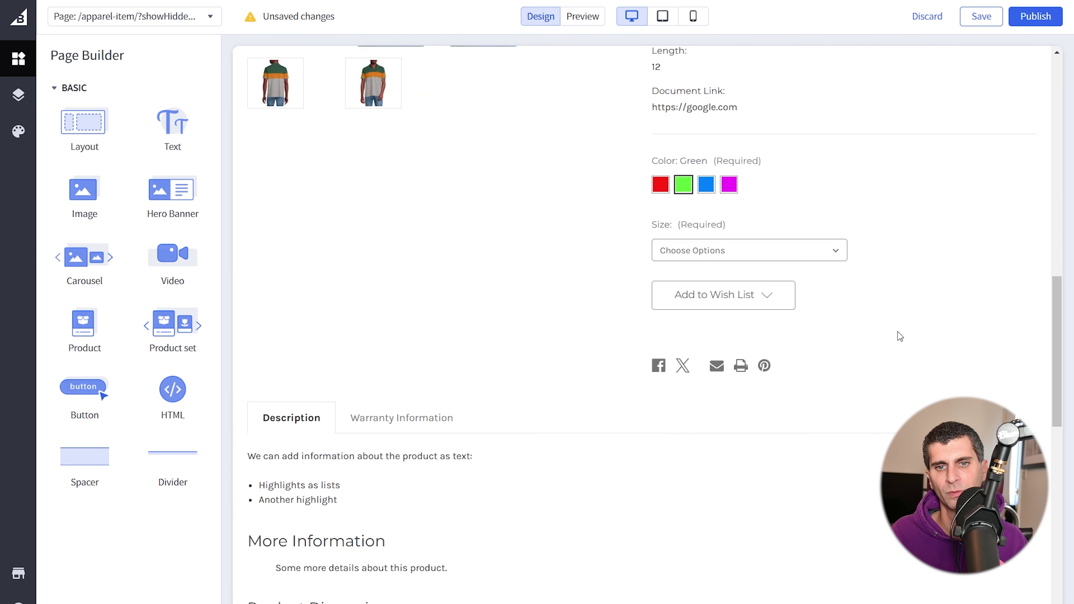
pyautogui.scroll(-5, 542, 358)
pyautogui.moveTo(580, 332); pyautogui.dragTo(731, 331)
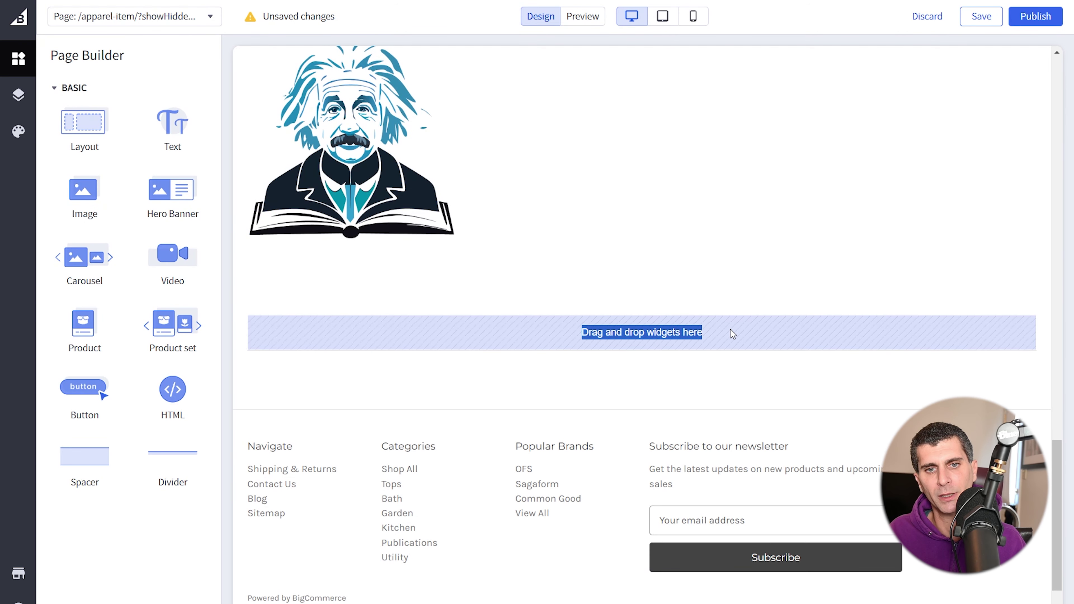
pyautogui.scroll(4, 734, 326)
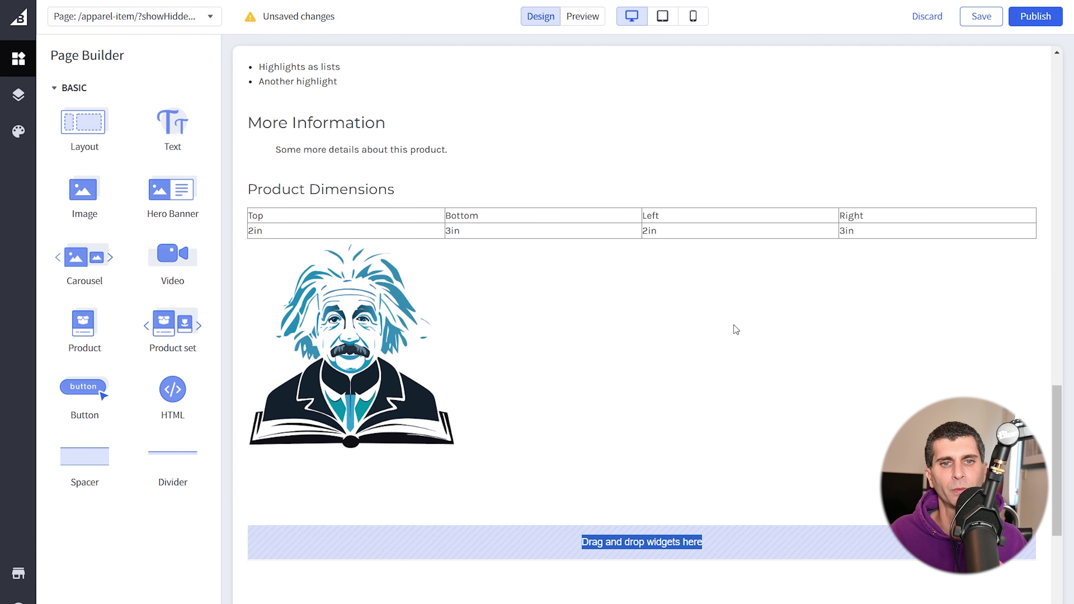
pyautogui.scroll(9, 734, 325)
pyautogui.scroll(10, 733, 322)
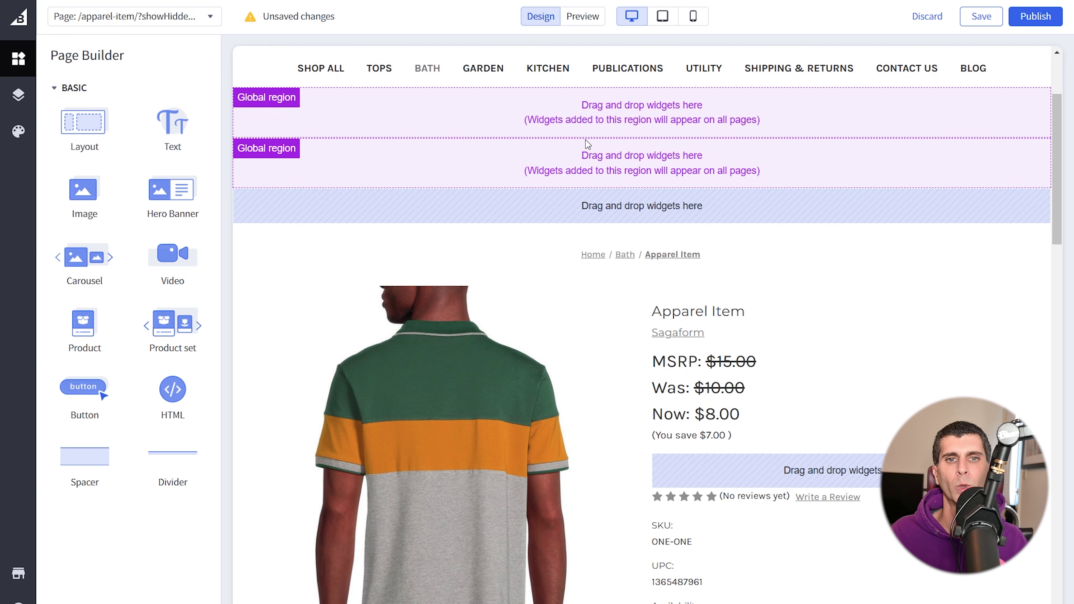
# - Add a Hero Banner widget to the region above the breadcrumb and a Button widget below the product price
pyautogui.moveTo(581, 206); pyautogui.dragTo(722, 212)
pyautogui.scroll(-3, 722, 213)
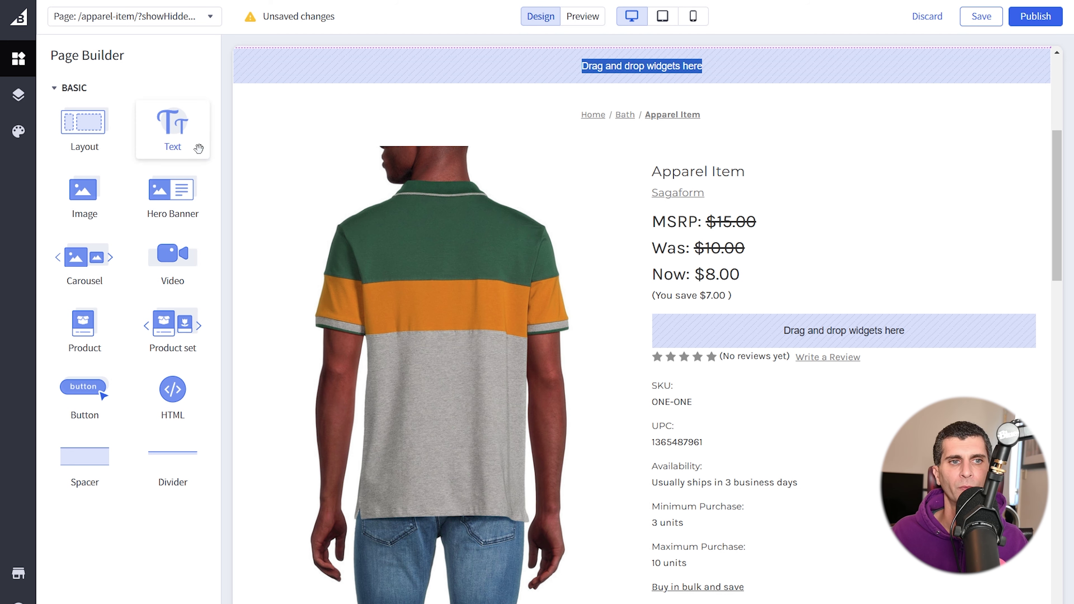
pyautogui.moveTo(173, 193); pyautogui.dragTo(385, 82)
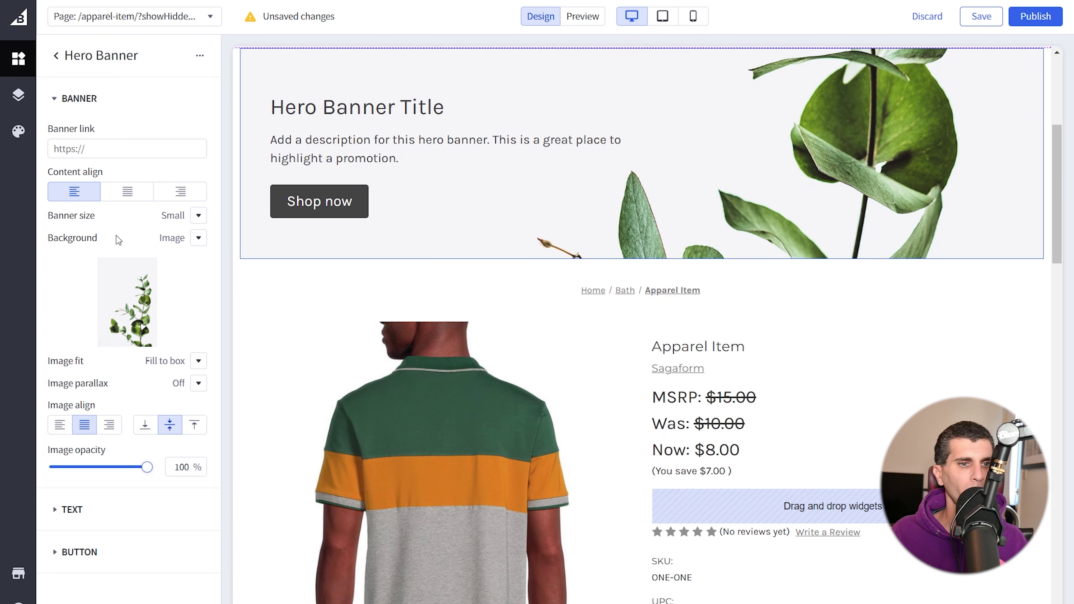
pyautogui.click(55, 58)
pyautogui.moveTo(76, 390); pyautogui.dragTo(791, 506)
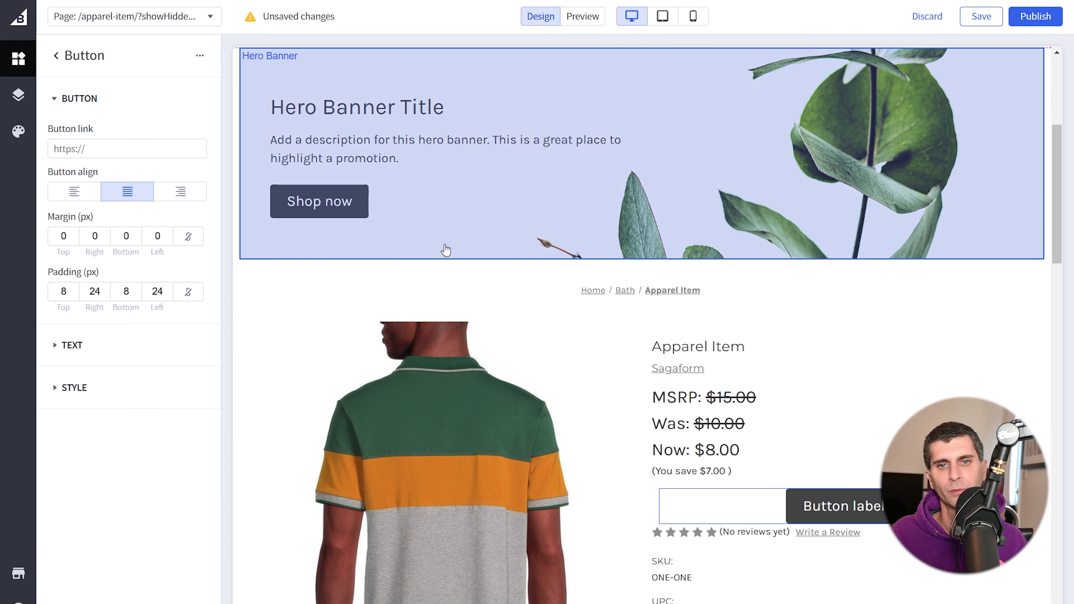
# - Add a two-column Layout widget to the region beneath the product description
pyautogui.scroll(-15, 449, 248)
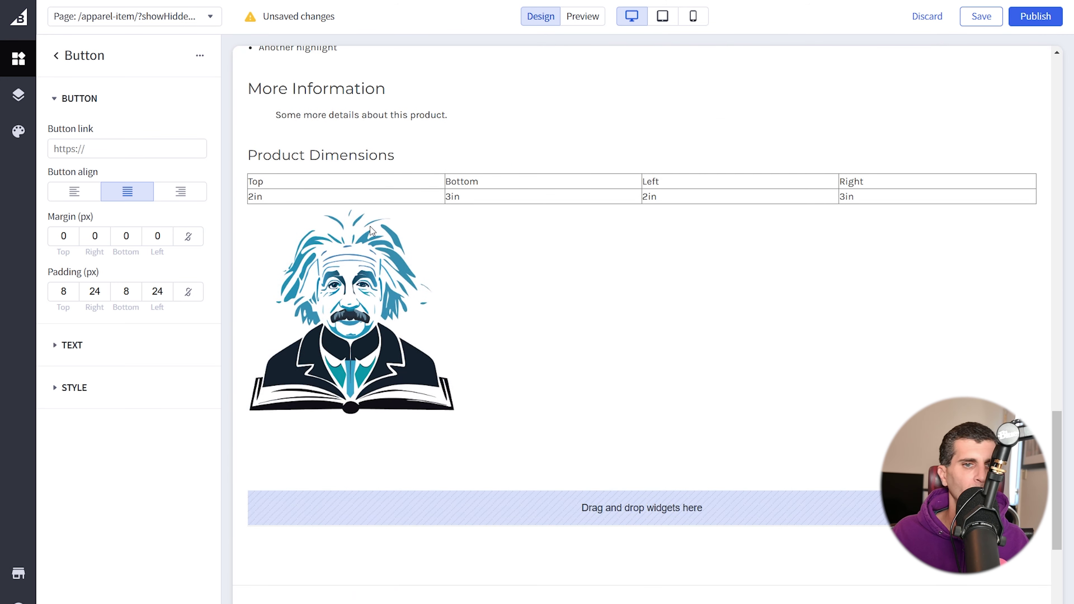
pyautogui.click(56, 55)
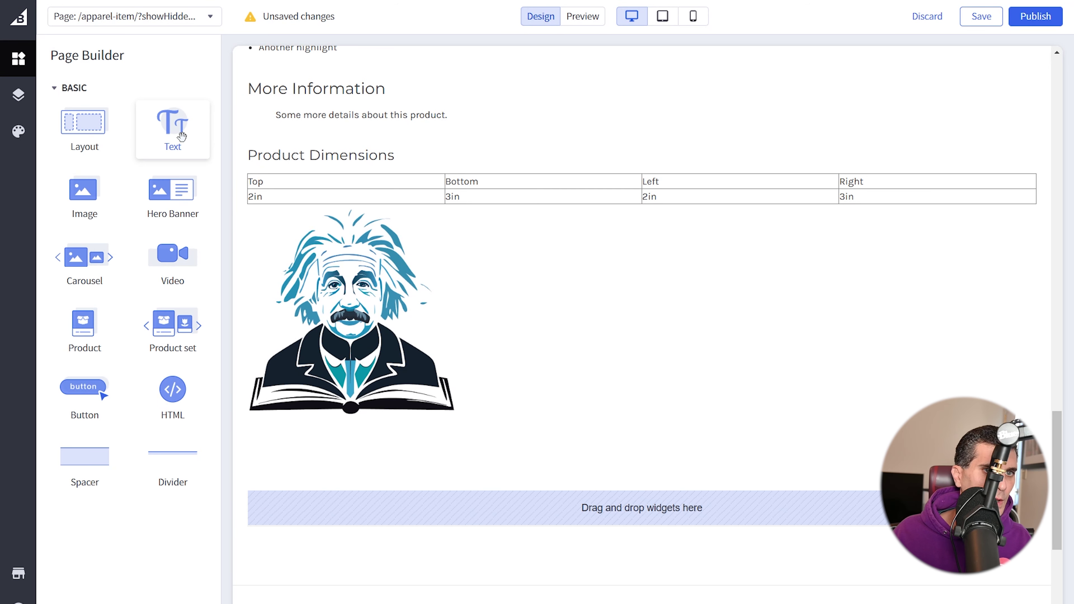
pyautogui.moveTo(101, 135); pyautogui.dragTo(700, 511)
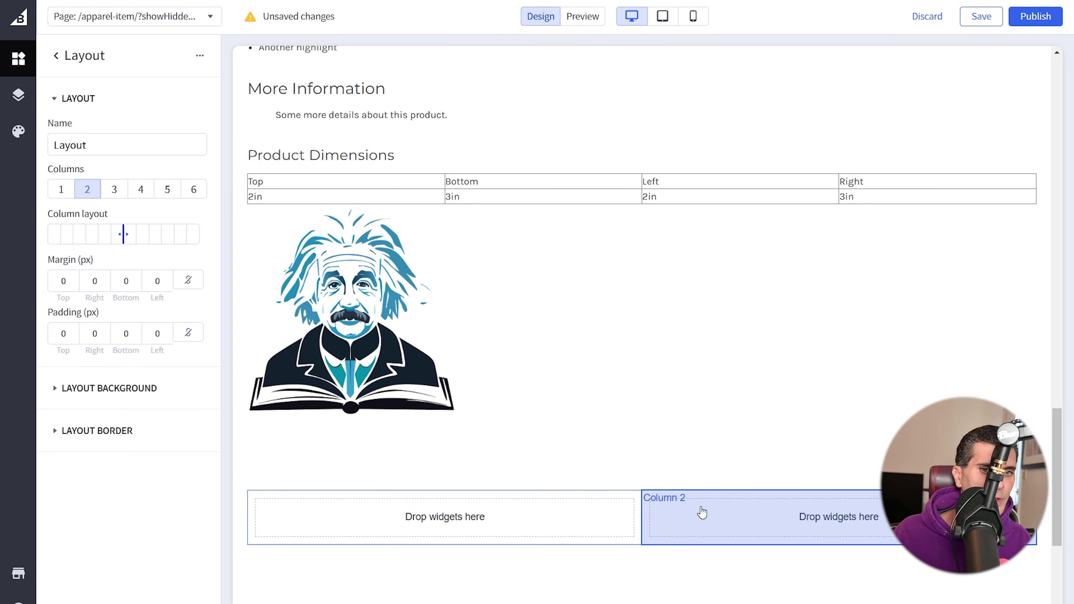
# - Place a Text widget in the layout's first column and an Image widget in its second column
pyautogui.click(56, 56)
pyautogui.moveTo(180, 147); pyautogui.dragTo(489, 533)
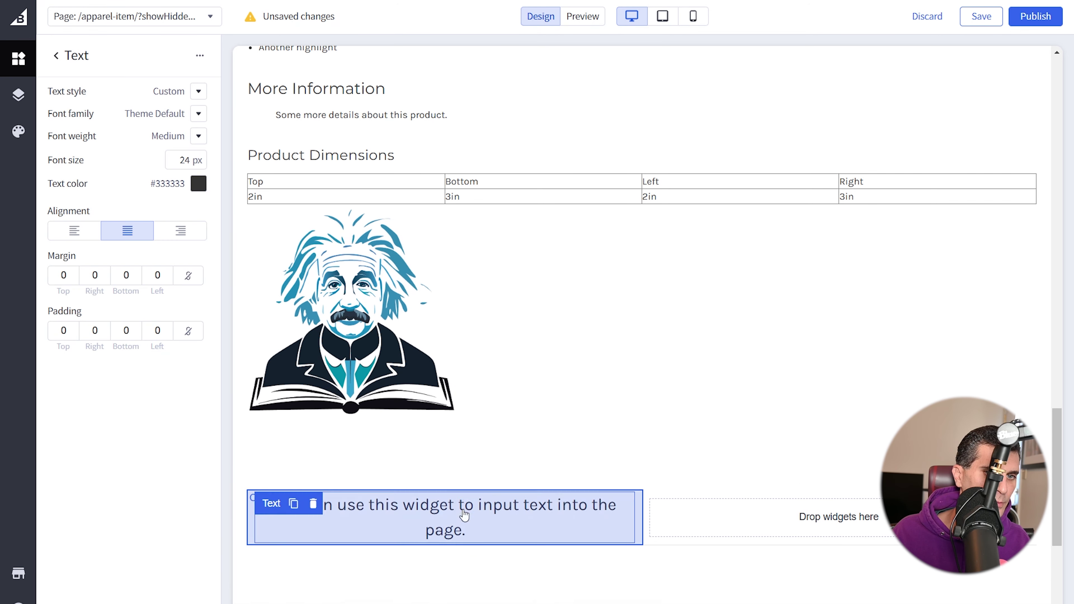
pyautogui.click(54, 61)
pyautogui.moveTo(84, 195); pyautogui.dragTo(931, 529)
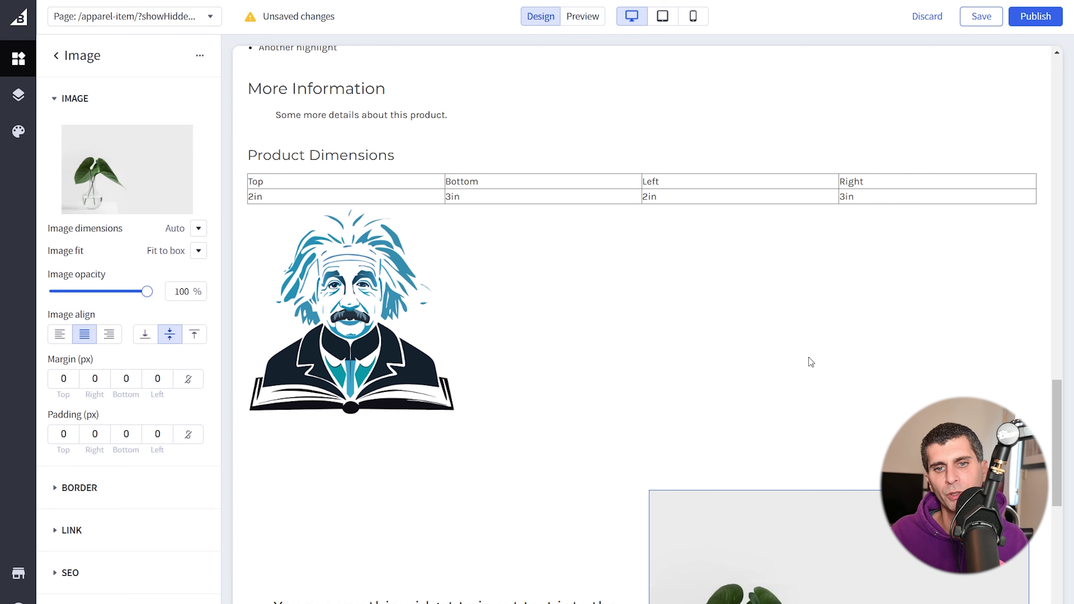
# - Check the added widgets on the product page and publish the changes to the store
pyautogui.scroll(-5, 810, 360)
pyautogui.scroll(15, 538, 268)
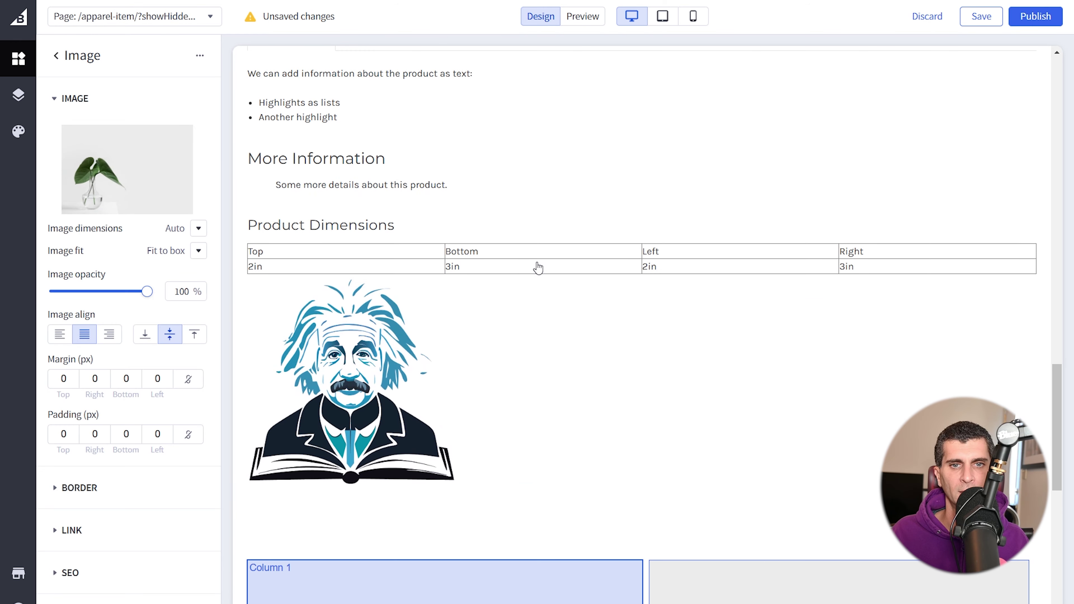
pyautogui.scroll(2, 537, 262)
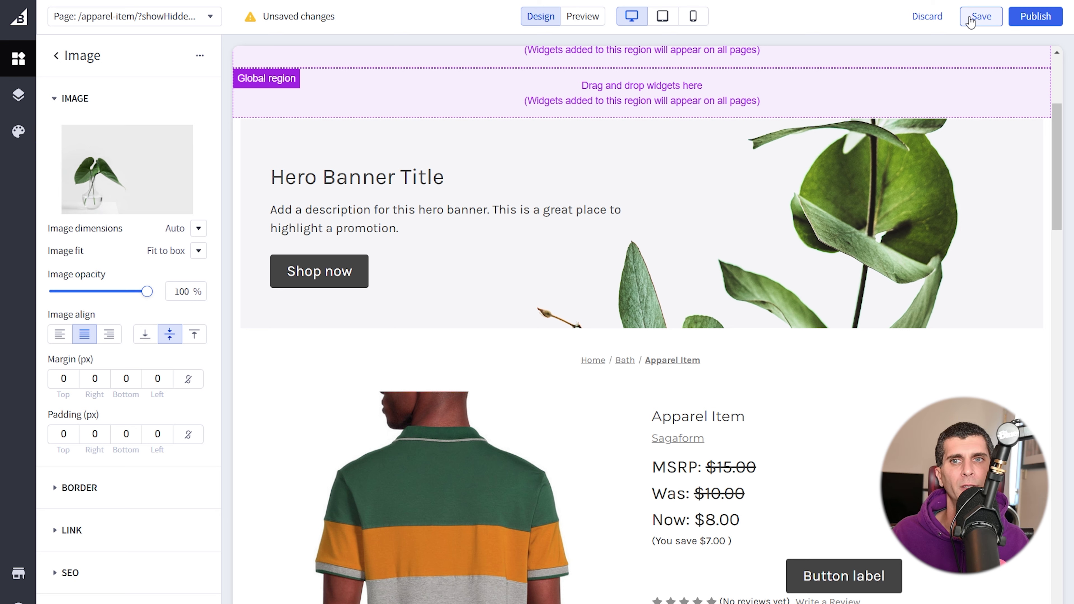
pyautogui.click(1024, 19)
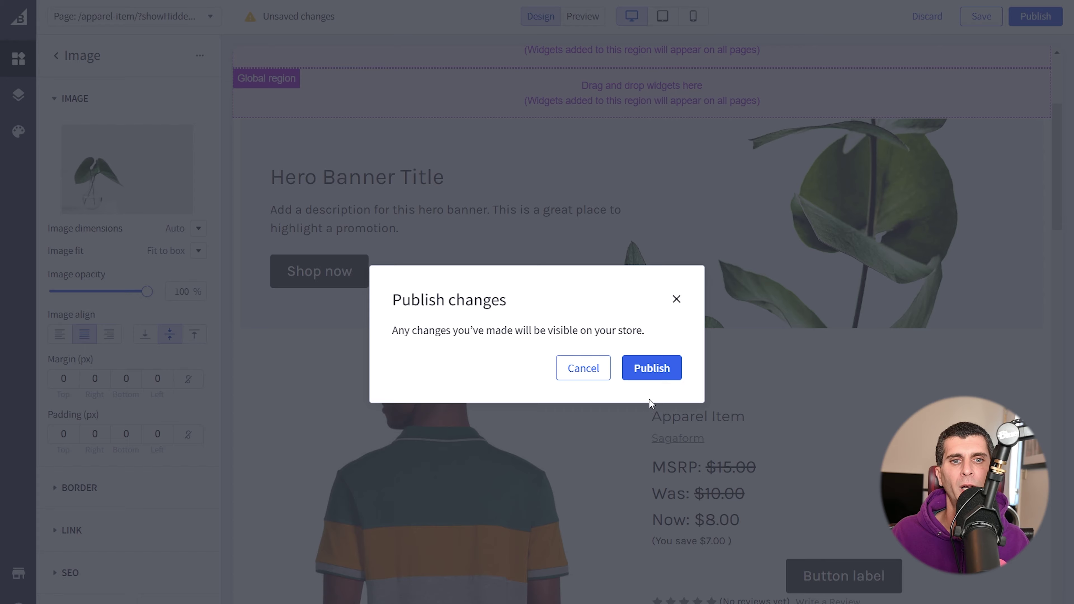
pyautogui.click(657, 375)
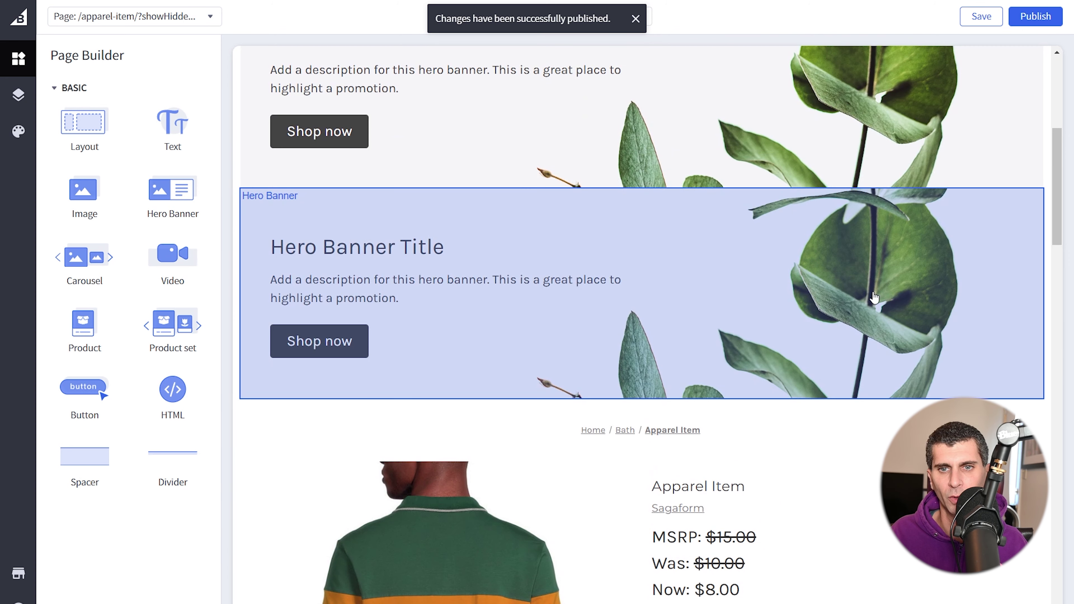
# - Delete the lower duplicate Hero Banner above the breadcrumb and publish the change to the store
pyautogui.click(373, 236)
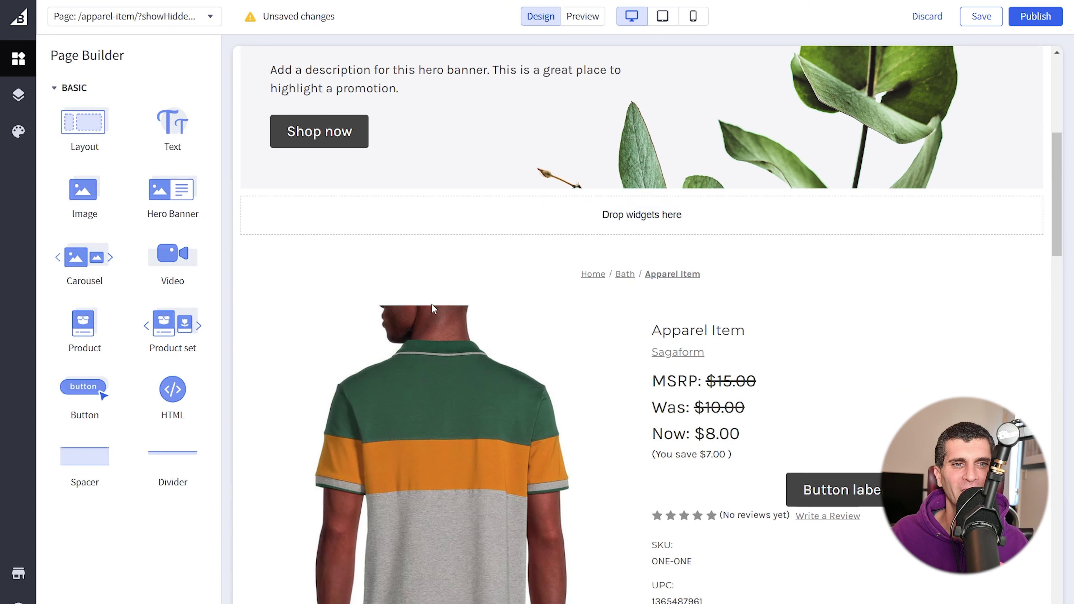
pyautogui.click(337, 200)
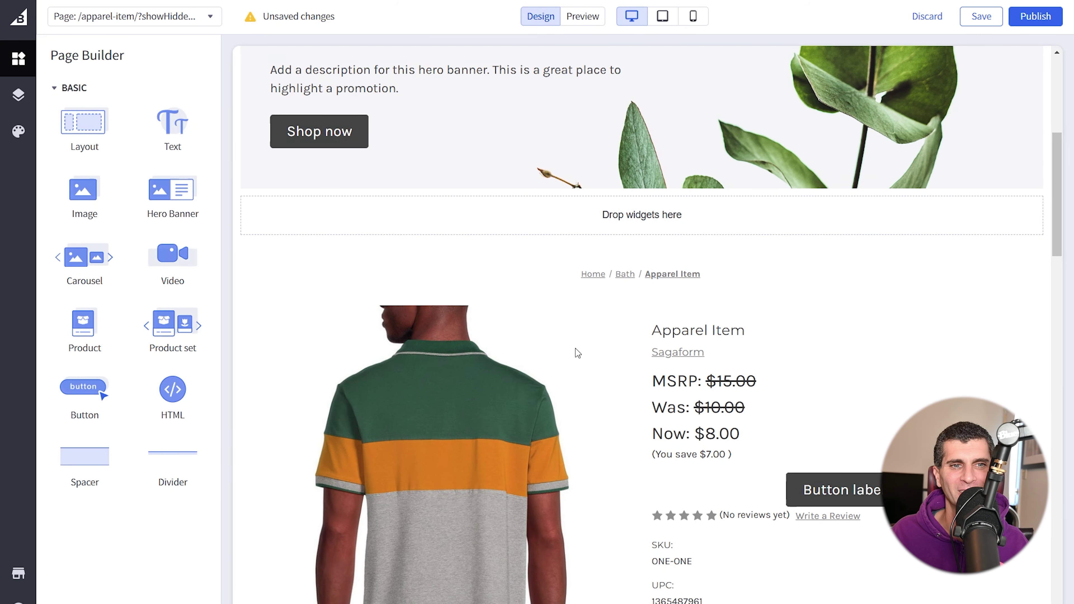
pyautogui.click(1036, 16)
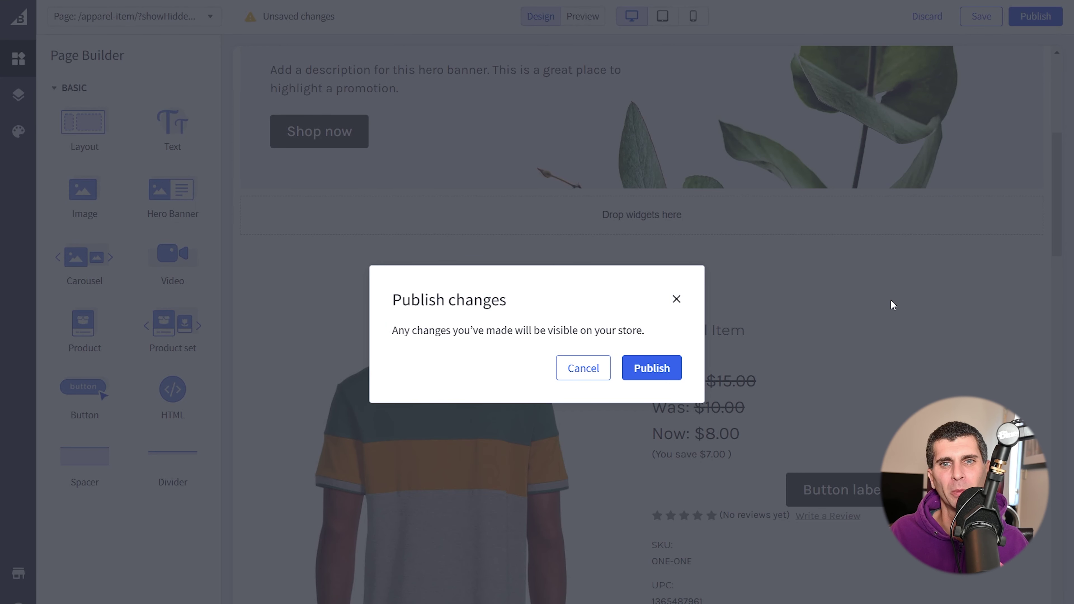
pyautogui.click(651, 368)
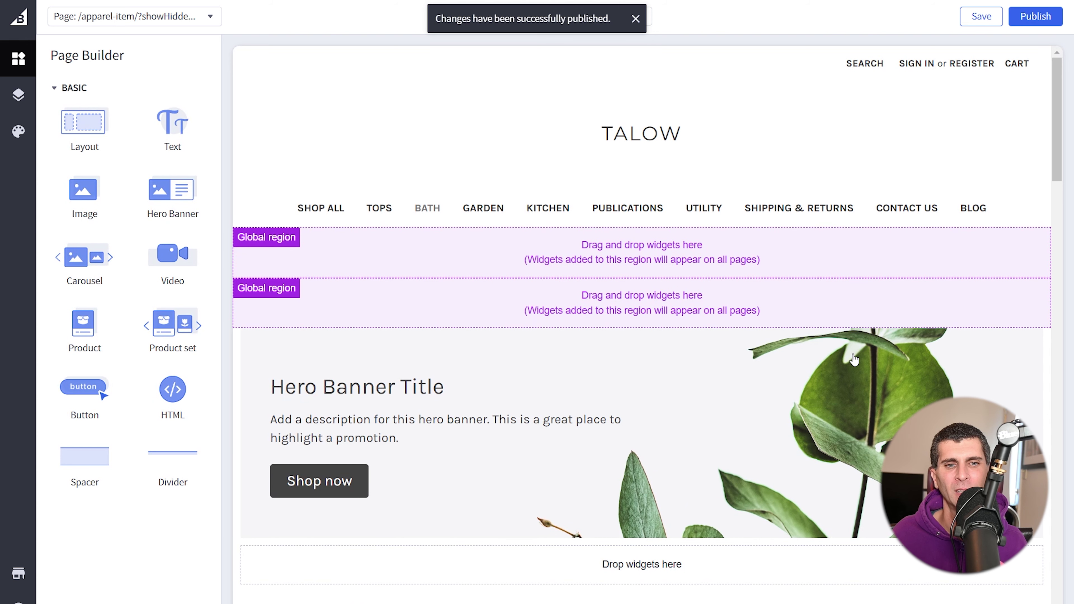
pyautogui.scroll(-5, 859, 364)
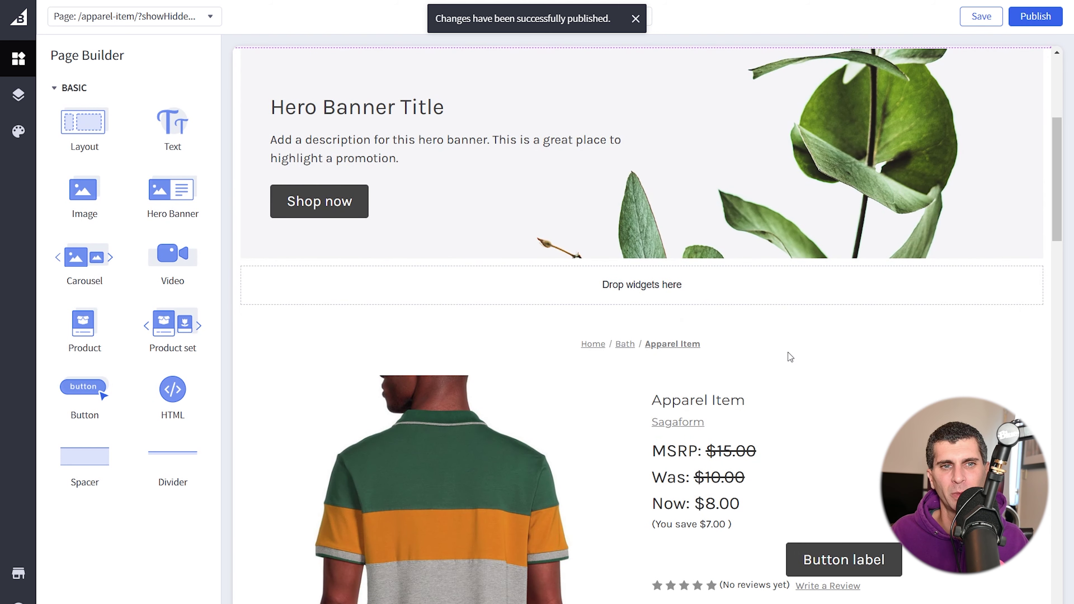
# - Preview the Apparel Item page in desktop view, examining the hero banner, product details, description and added widgets, and return to the presentation slides
pyautogui.scroll(5, 786, 347)
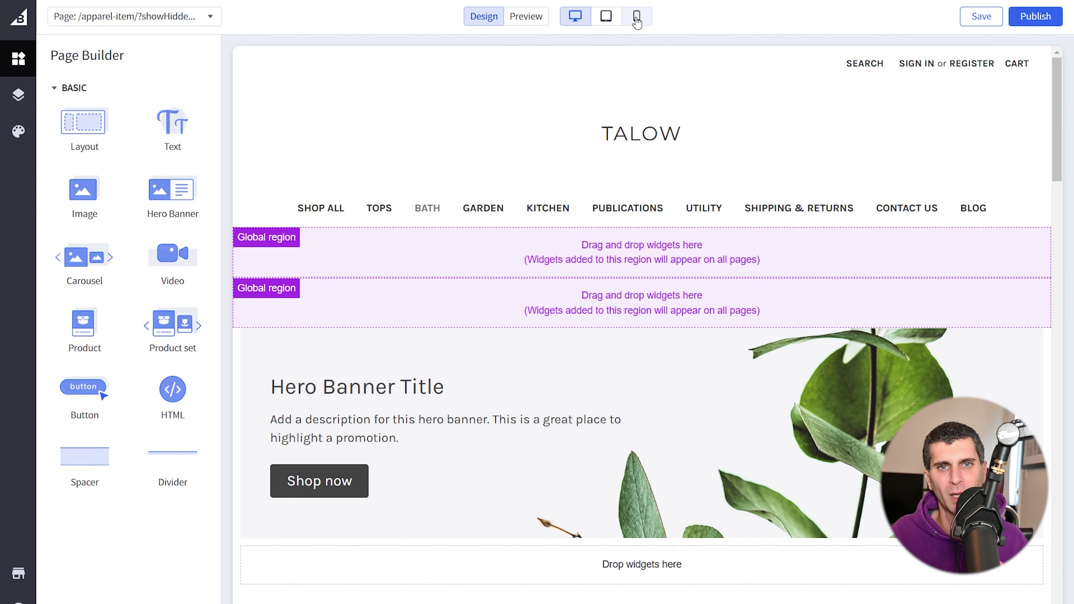
pyautogui.click(529, 16)
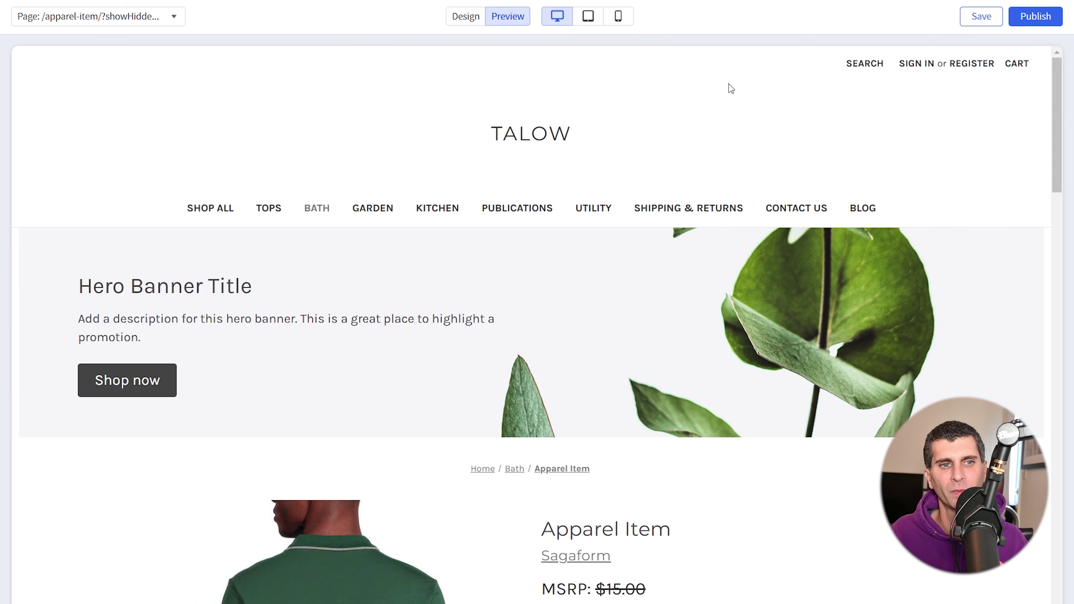
pyautogui.scroll(-3, 842, 112)
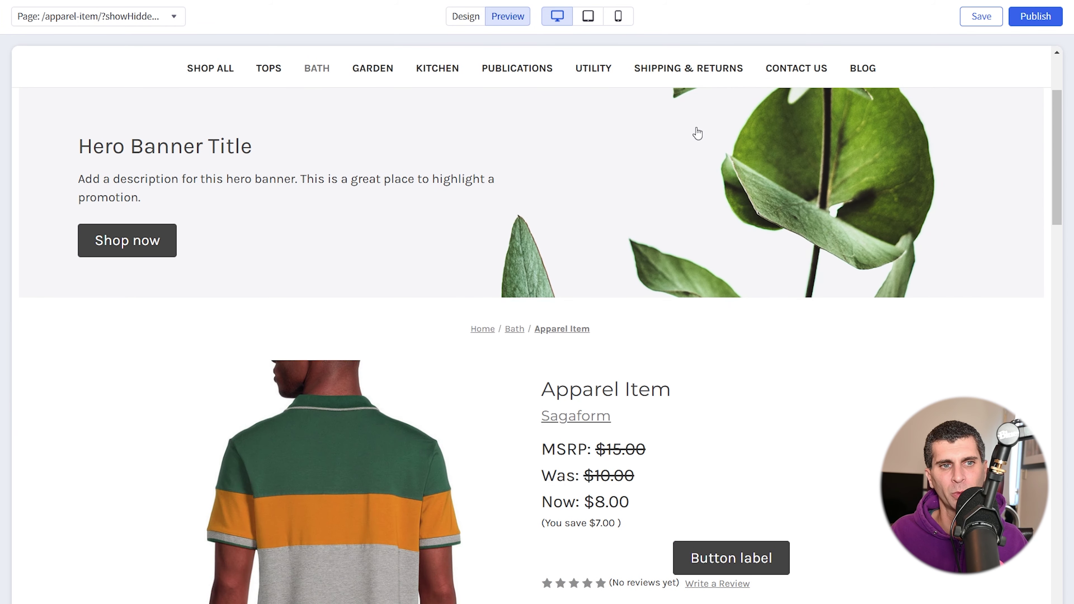
pyautogui.scroll(-4, 731, 176)
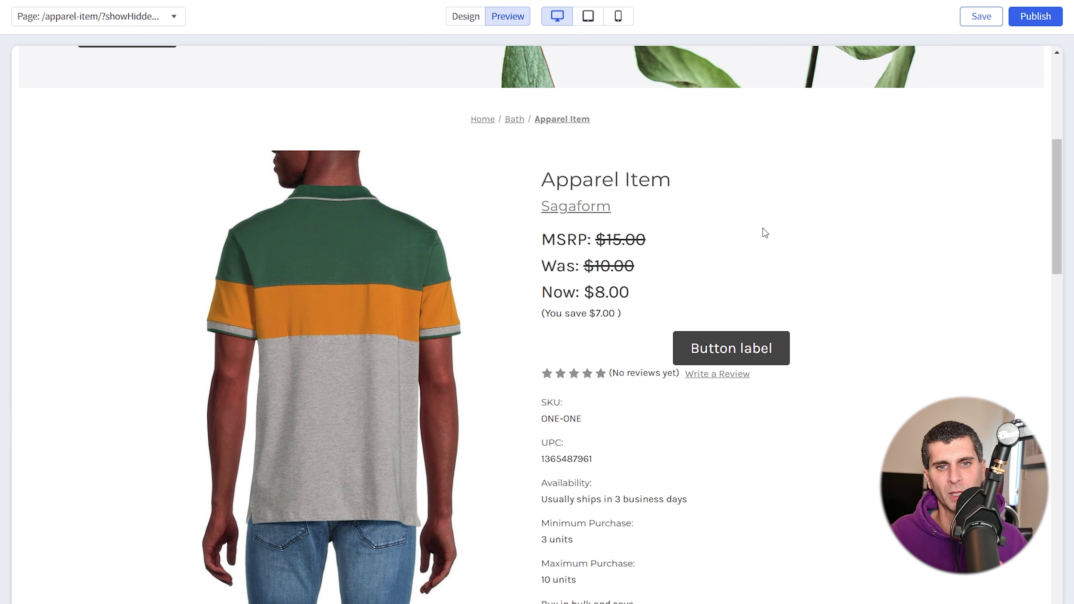
pyautogui.scroll(-4, 766, 233)
pyautogui.scroll(-20, 765, 233)
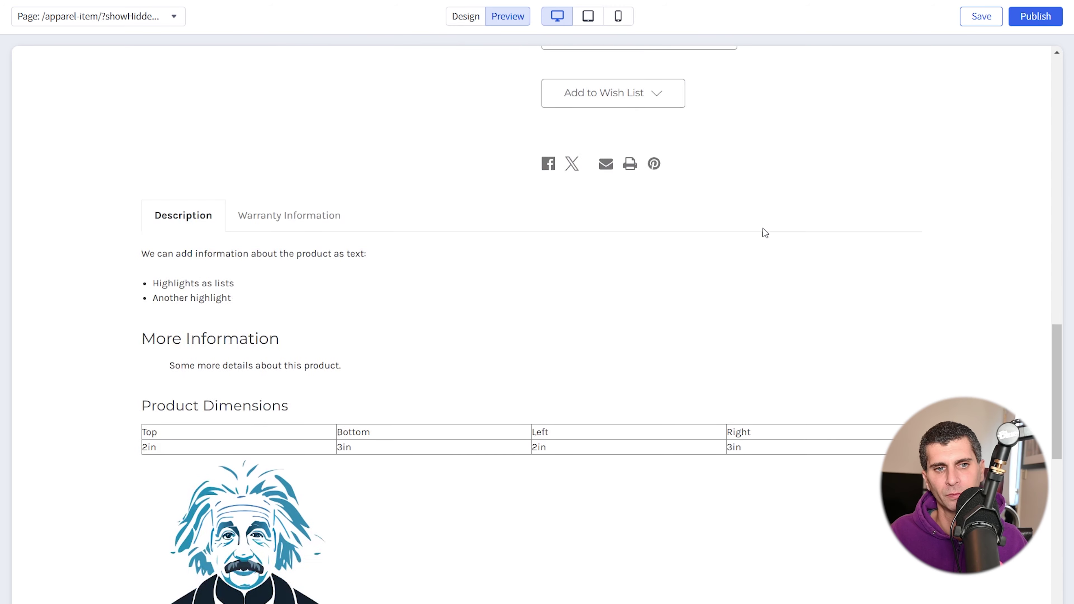
pyautogui.scroll(20, 766, 233)
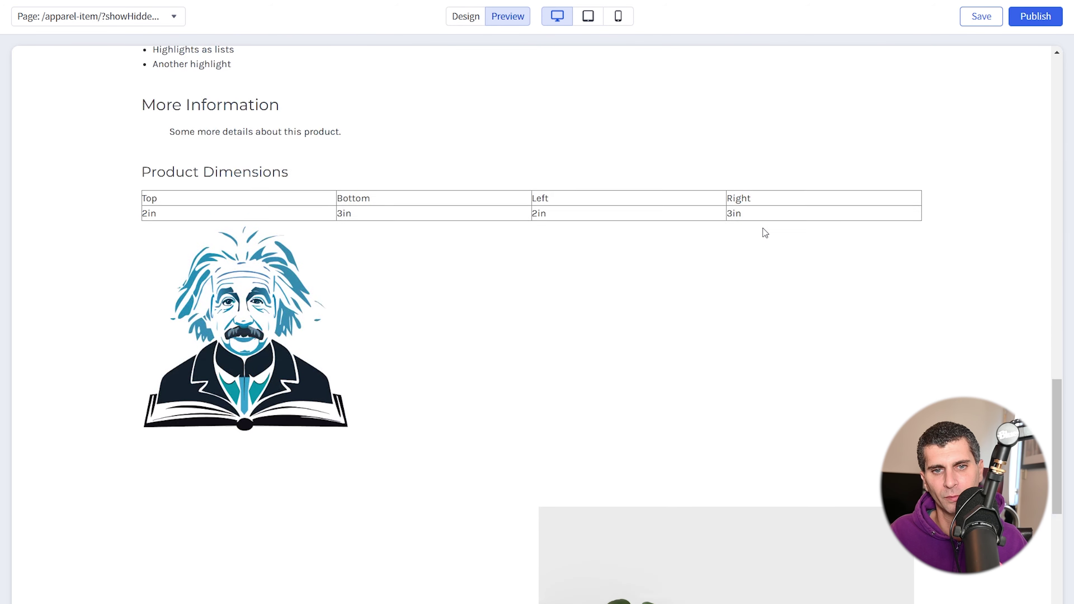
pyautogui.scroll(5, 763, 225)
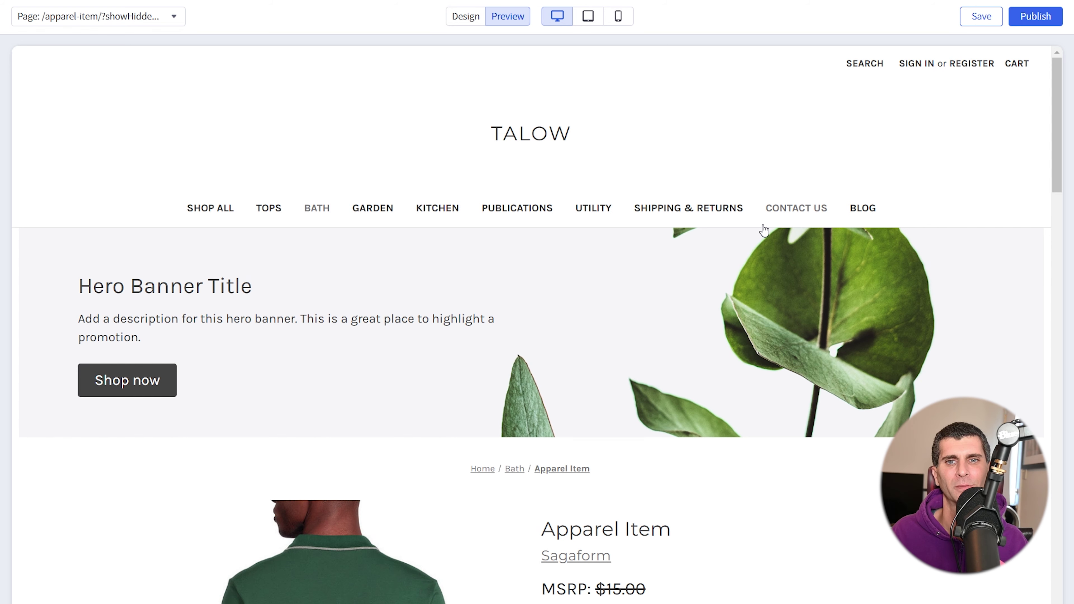
pyautogui.hotkey('alt', 'Tab')
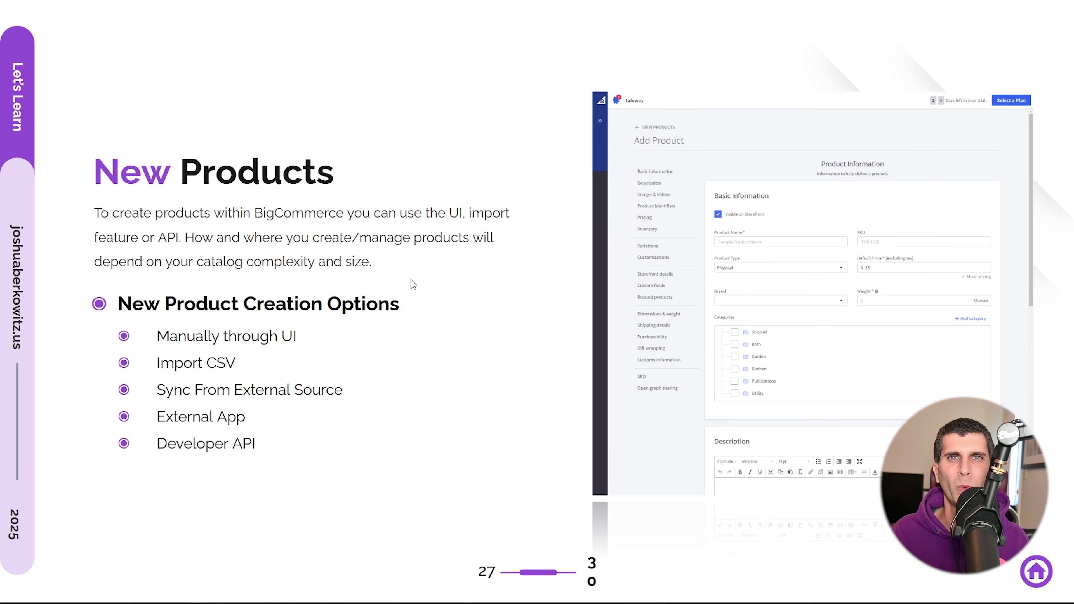